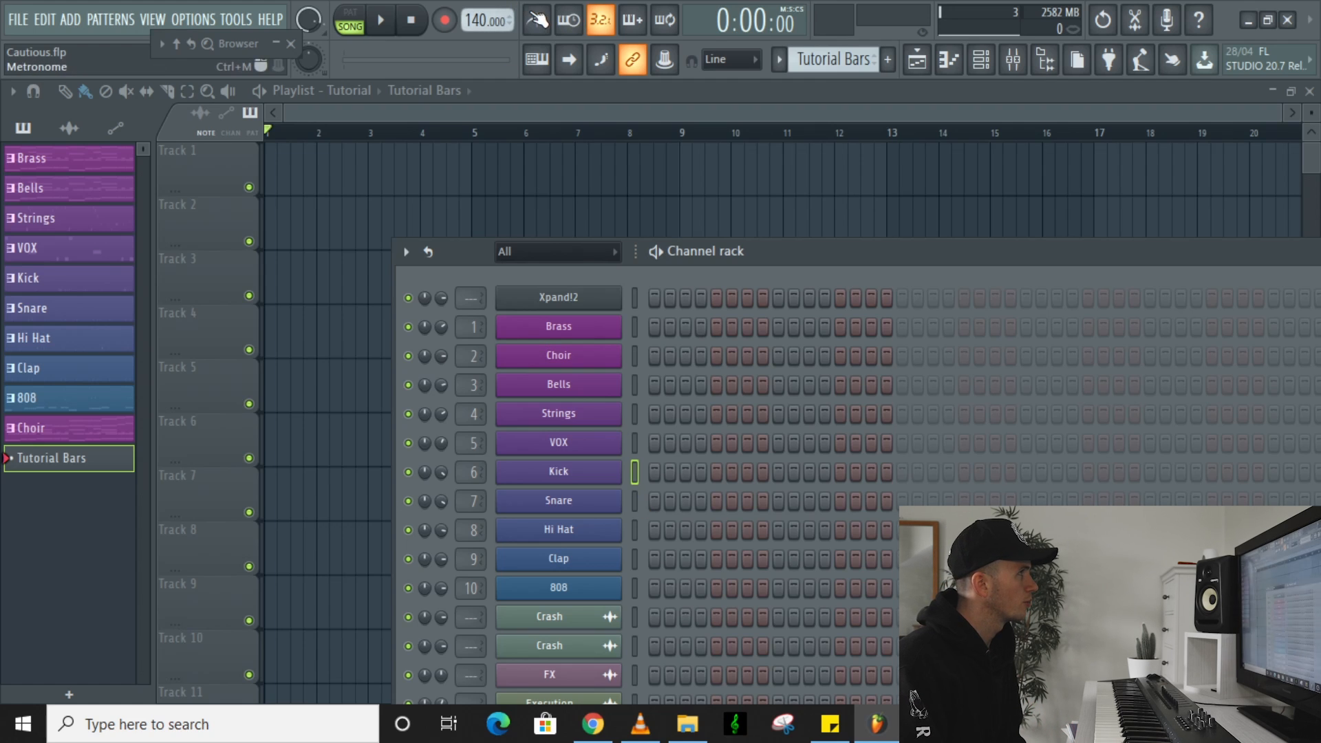
Turn on the metronome, switch playback to pattern mode, and play the empty Tutorial Bars pattern to hear the beat count
{"action": "left_click", "coordinate": [539, 21]}
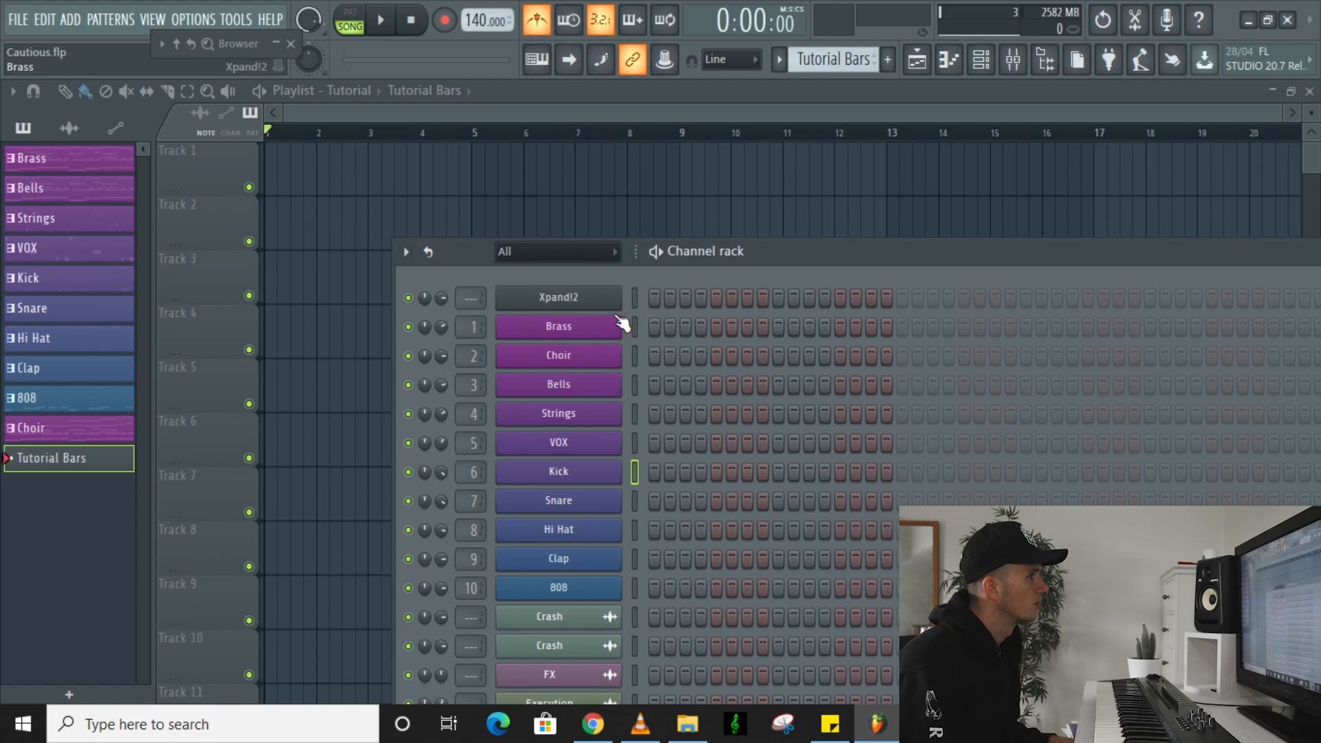
{"action": "key", "text": "space"}
{"action": "key", "text": "space"}
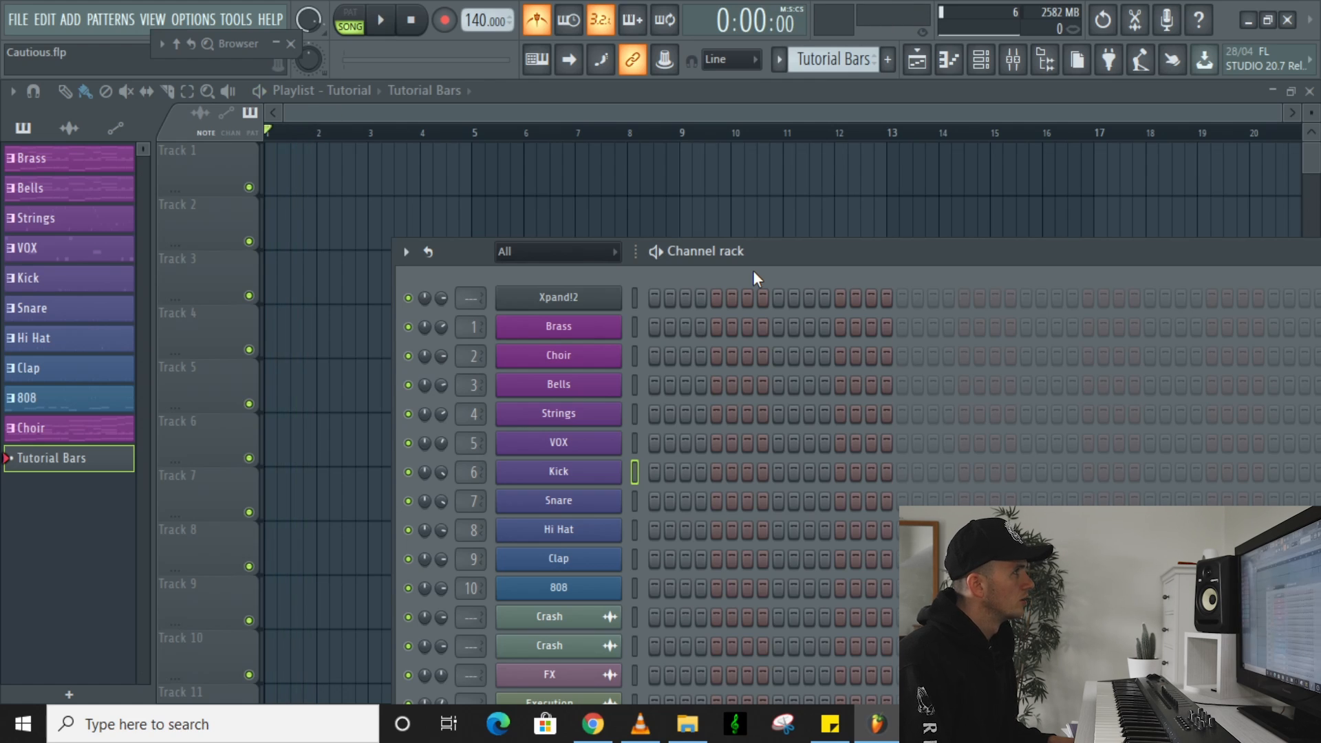
{"action": "left_click", "coordinate": [351, 14]}
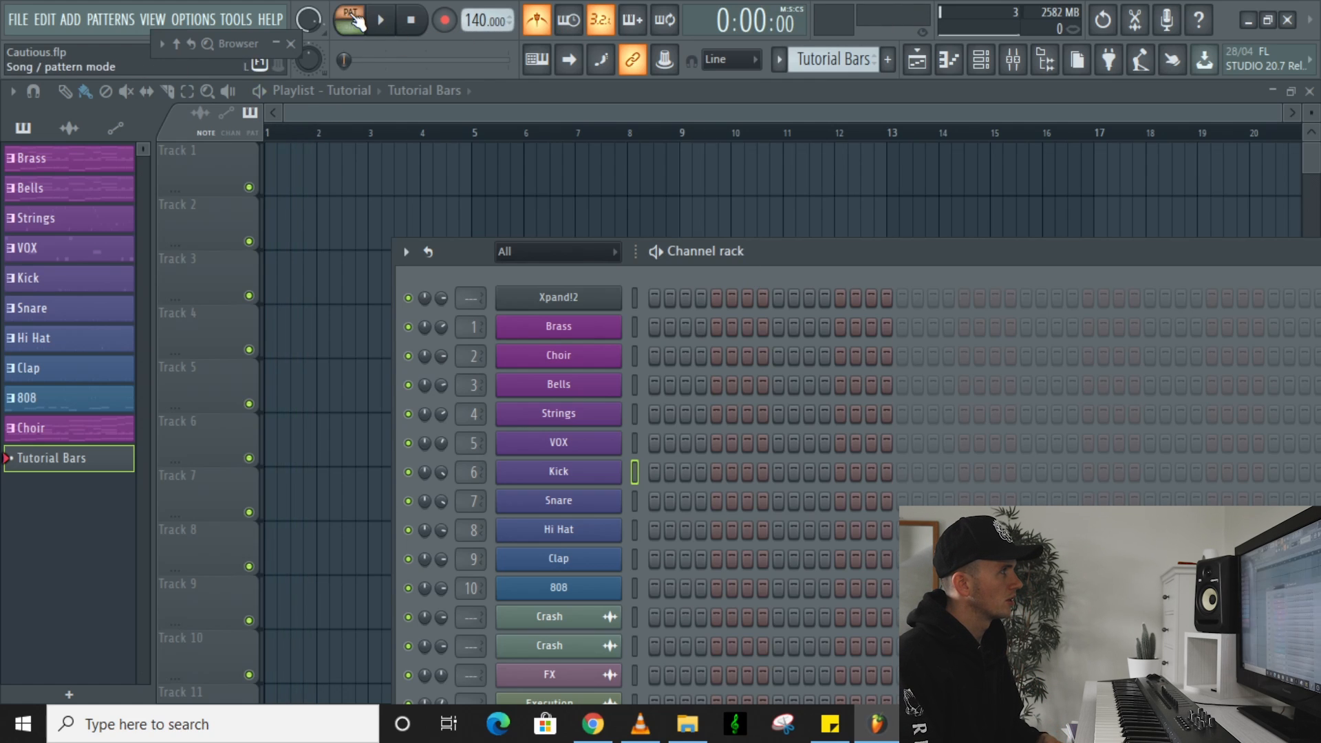
{"action": "key", "text": "space"}
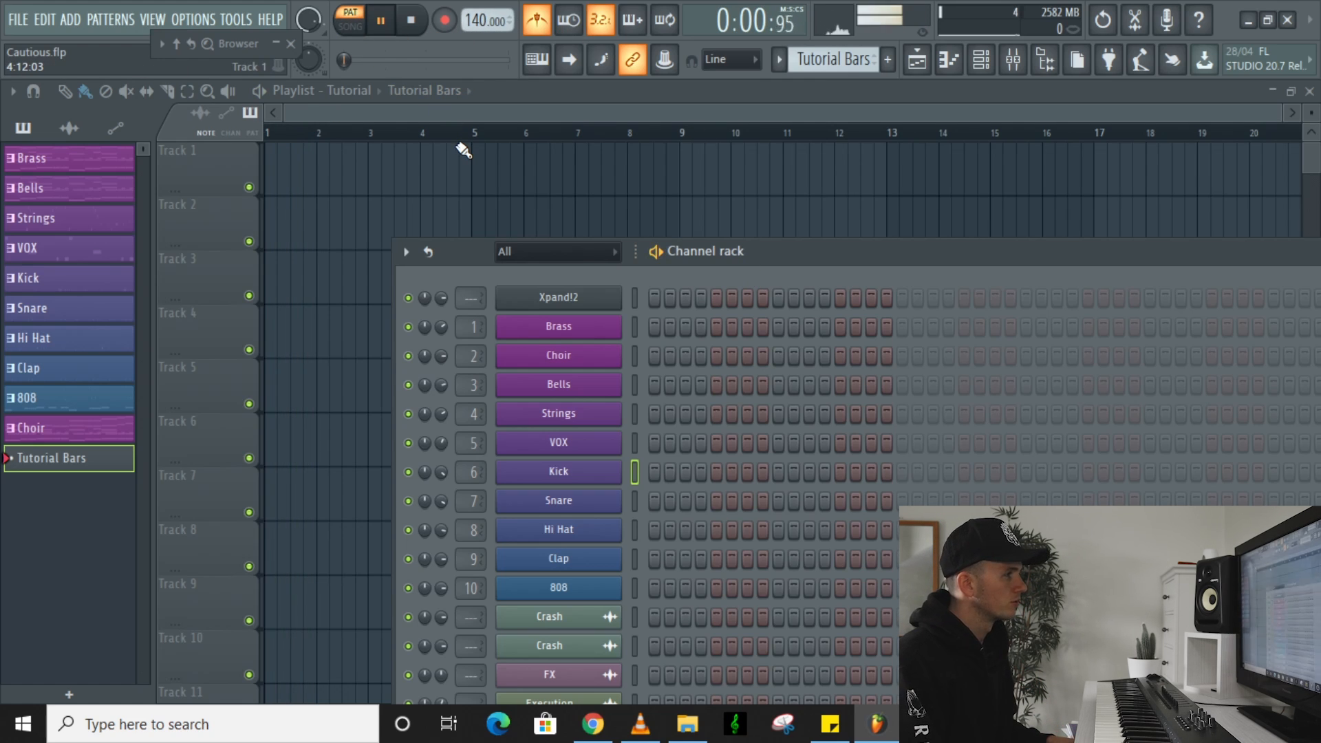
{"action": "key", "text": "space"}
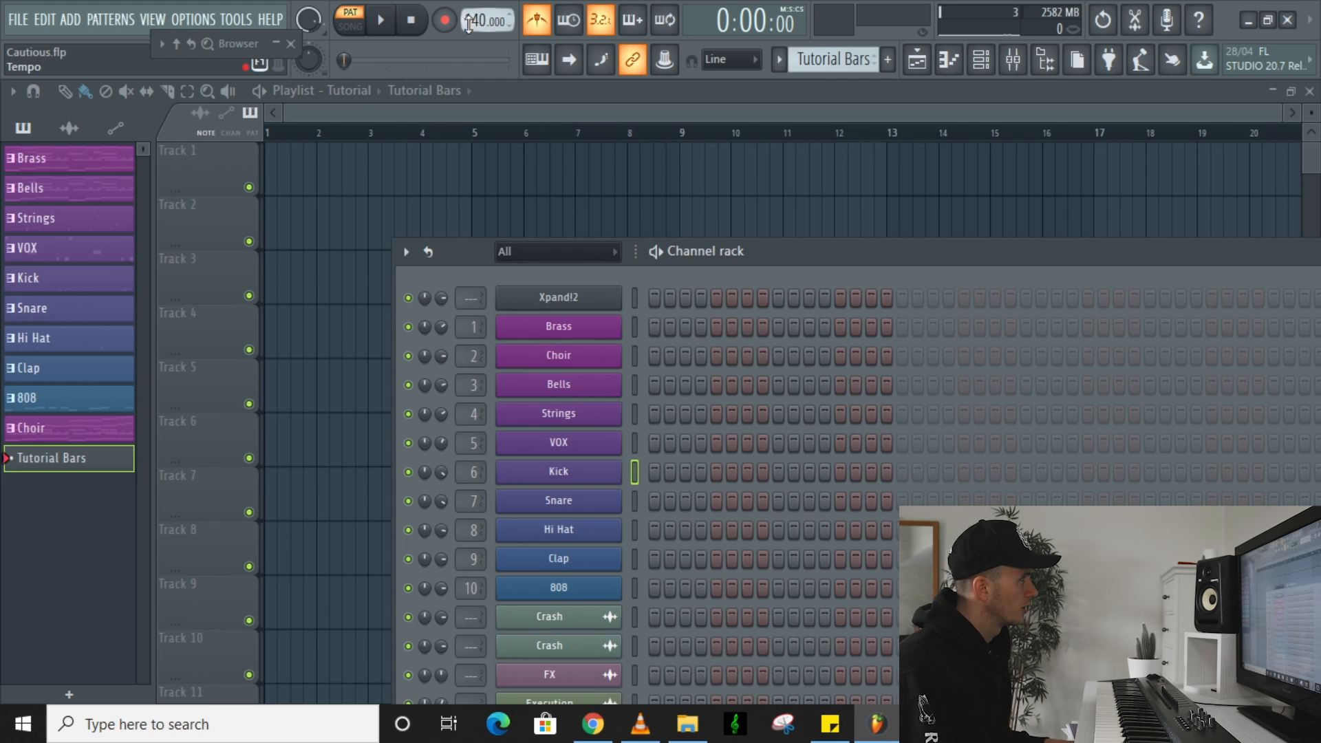
{"action": "key", "text": "space"}
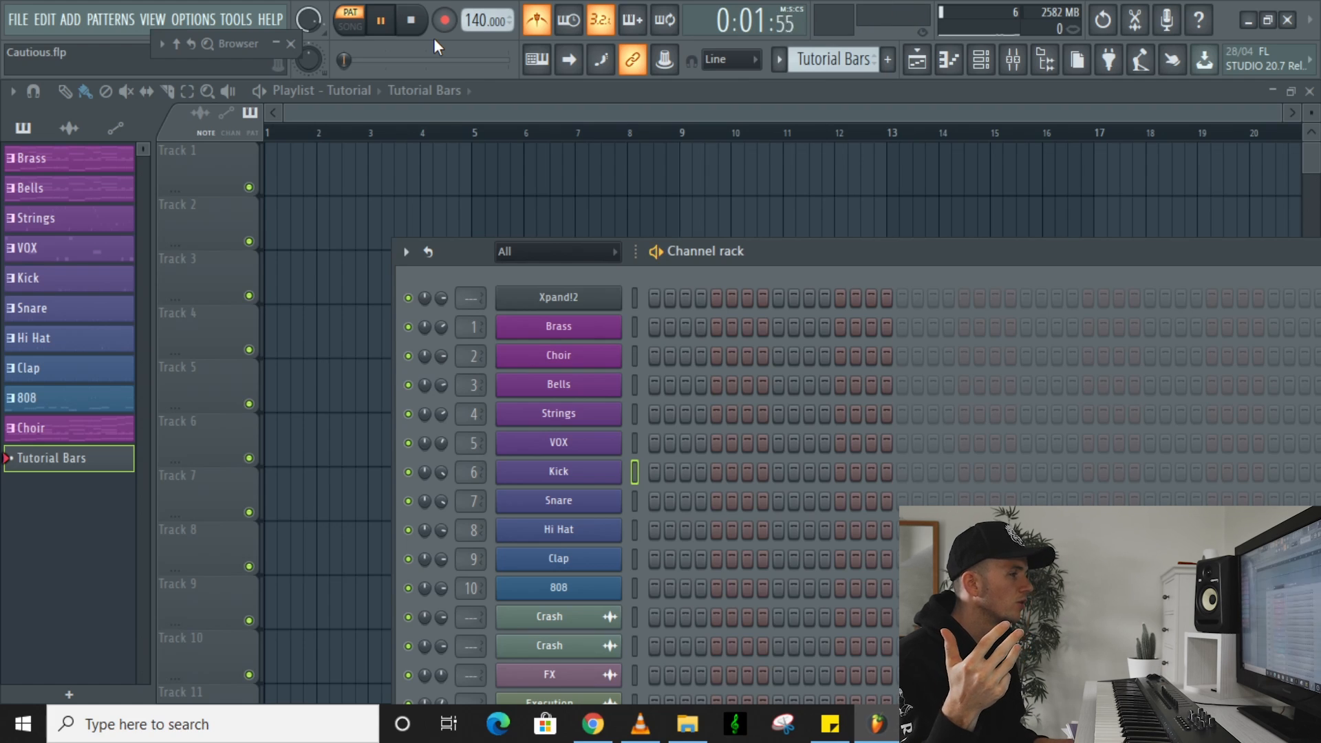
{"action": "key", "text": "space"}
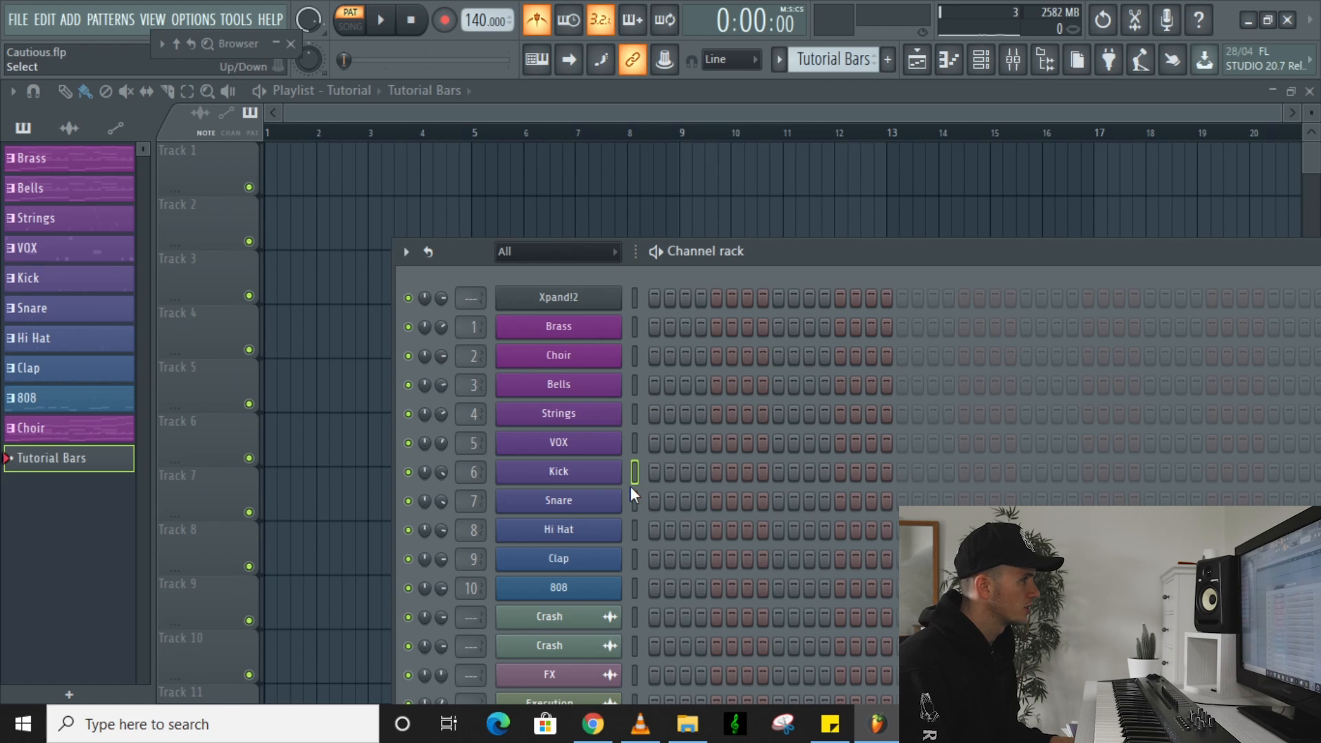
Program kick hits on steps 1 and 17 and snare hits on steps 9 and 25 of the Tutorial Bars pattern
{"action": "left_click", "coordinate": [655, 472]}
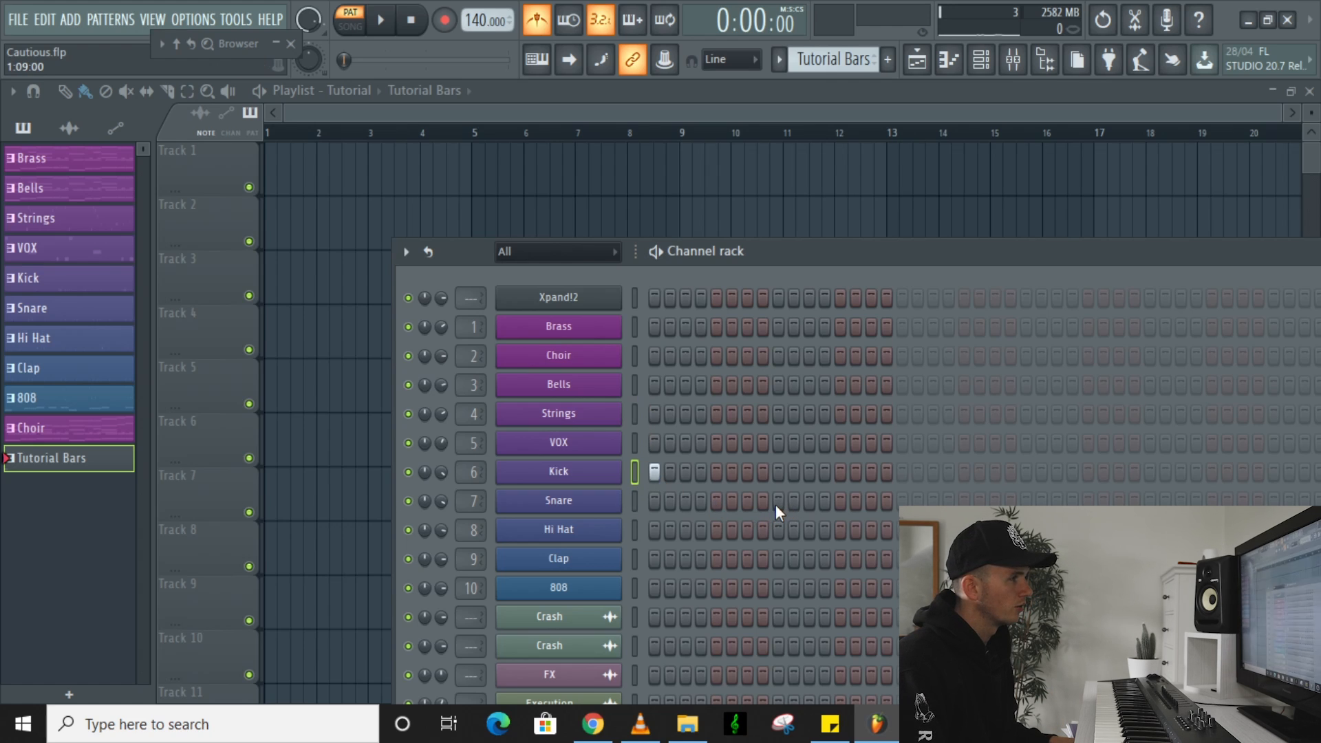
{"action": "left_click", "coordinate": [777, 502]}
{"action": "left_click", "coordinate": [902, 472]}
{"action": "left_click", "coordinate": [1025, 500]}
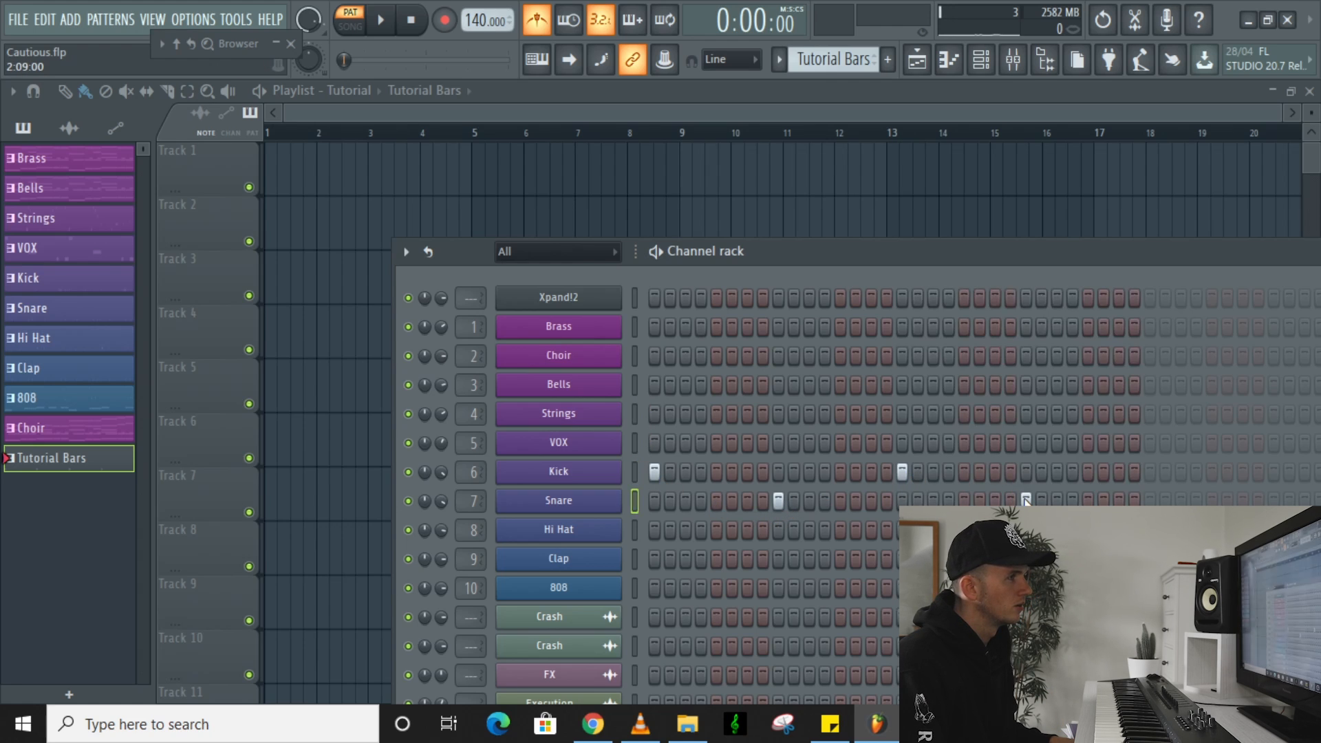
Play the kick and snare loop against the metronome to count its beats
{"action": "key", "text": "space"}
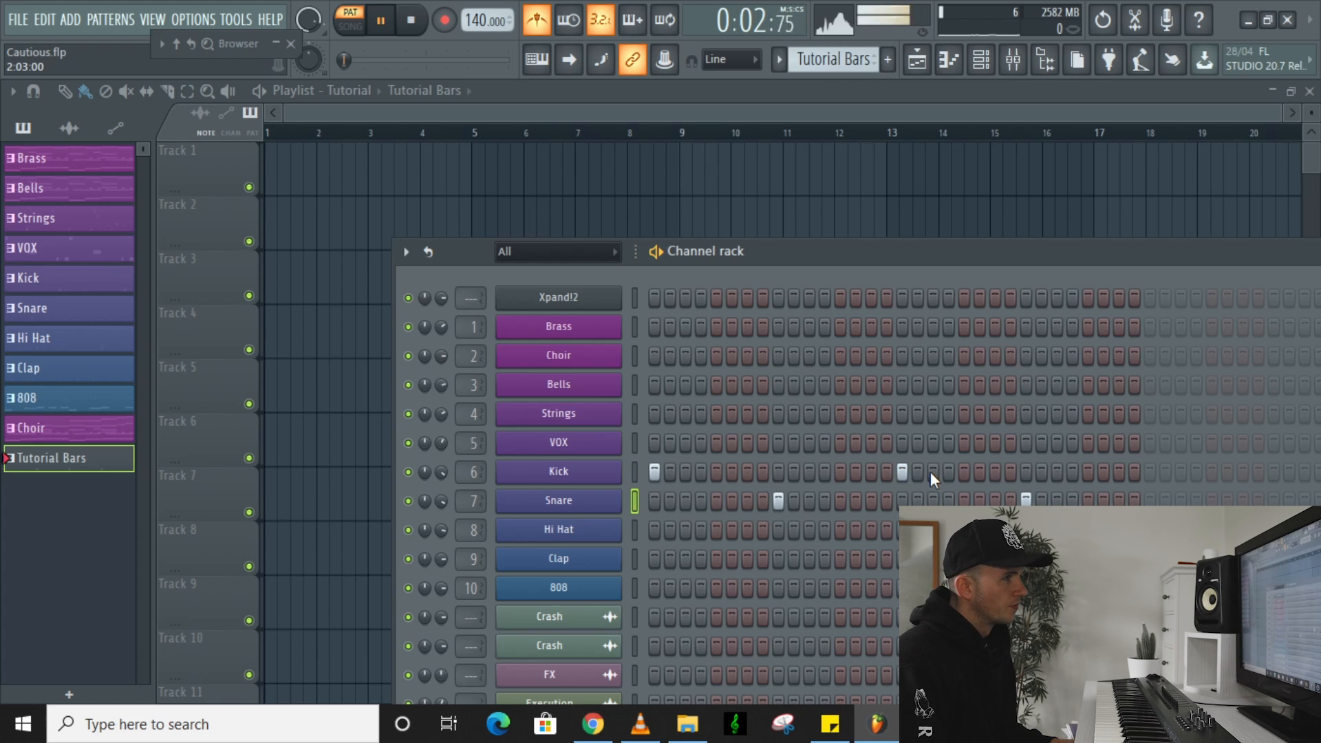
{"action": "key", "text": "space"}
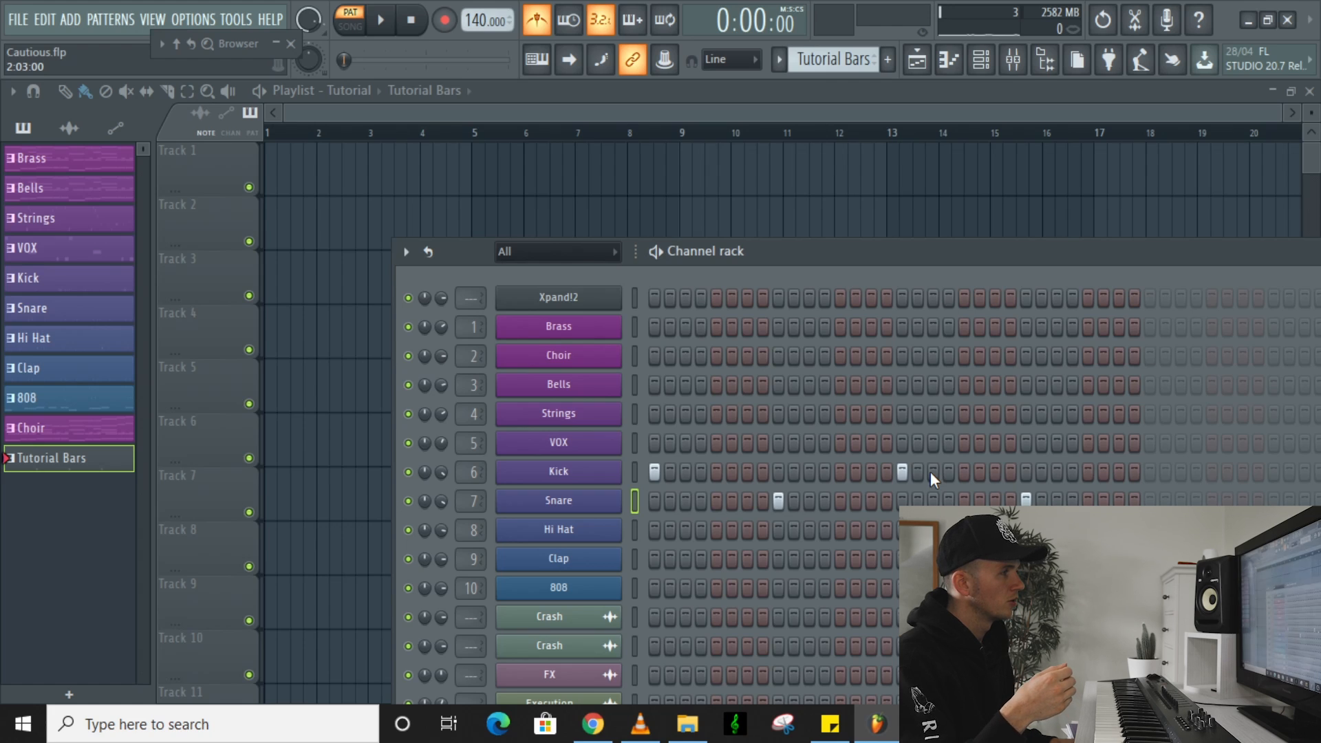
{"action": "key", "text": "space"}
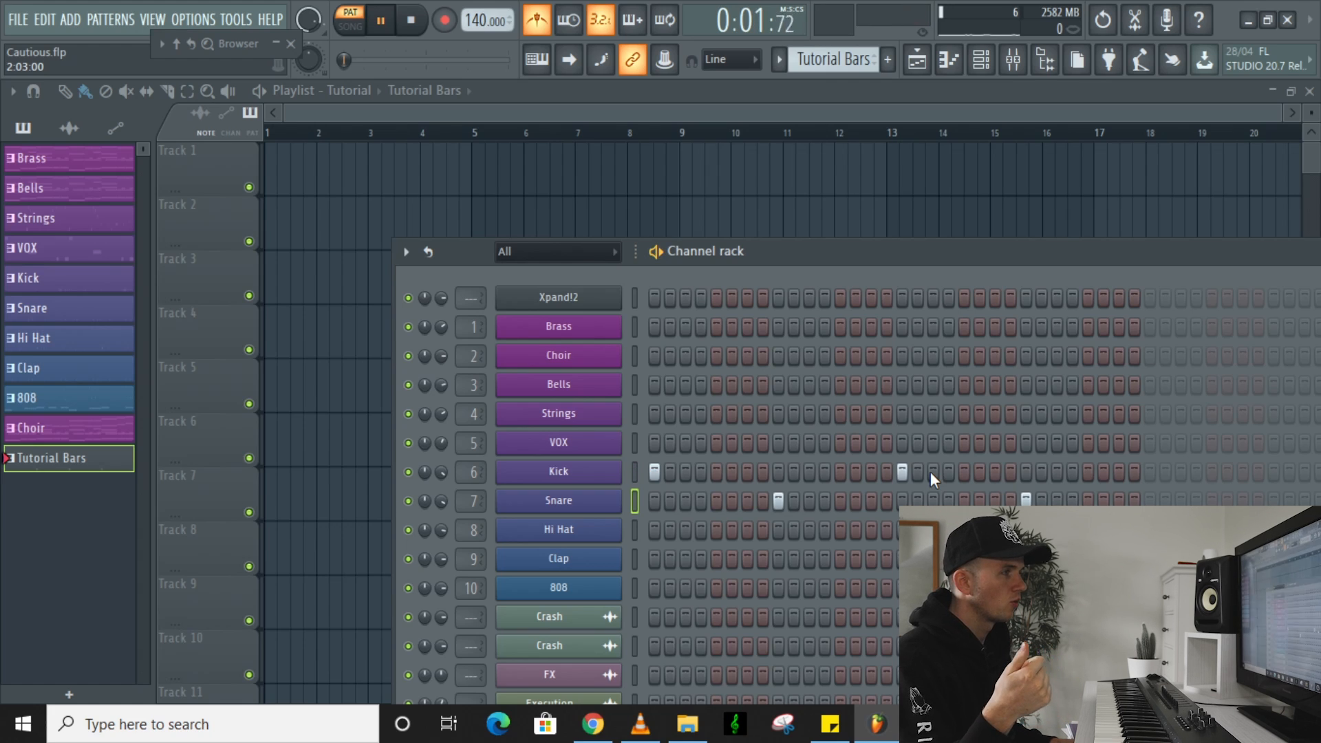
{"action": "key", "text": "space"}
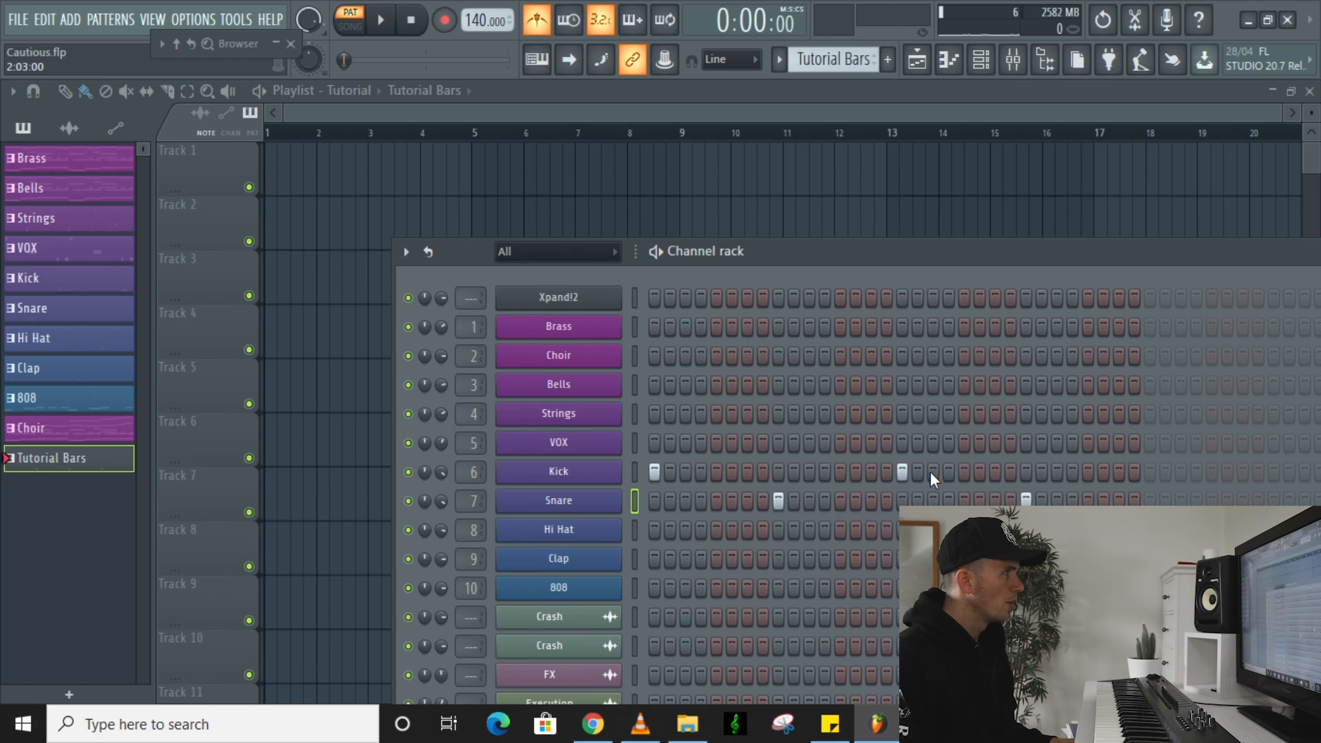
Turn off the metronome and replay the kick and snare loop without the click
{"action": "left_click", "coordinate": [537, 22]}
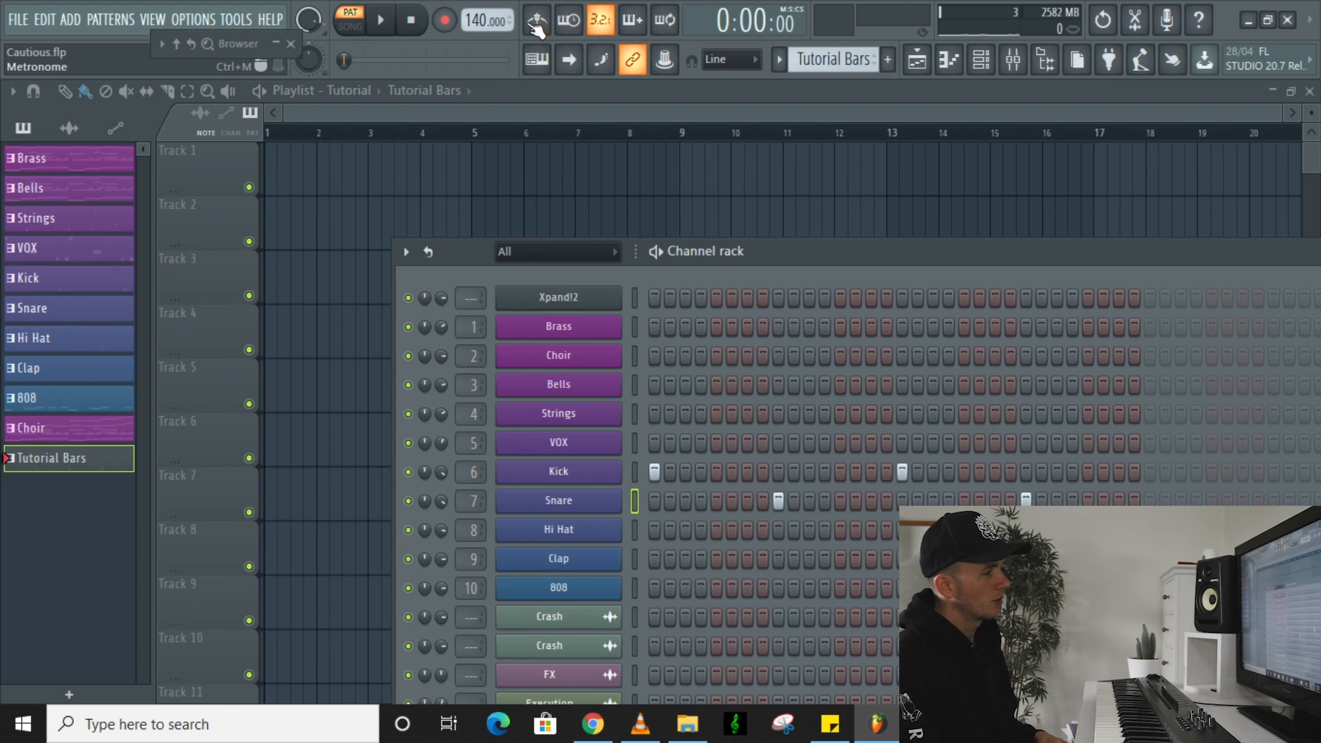
{"action": "key", "text": "space"}
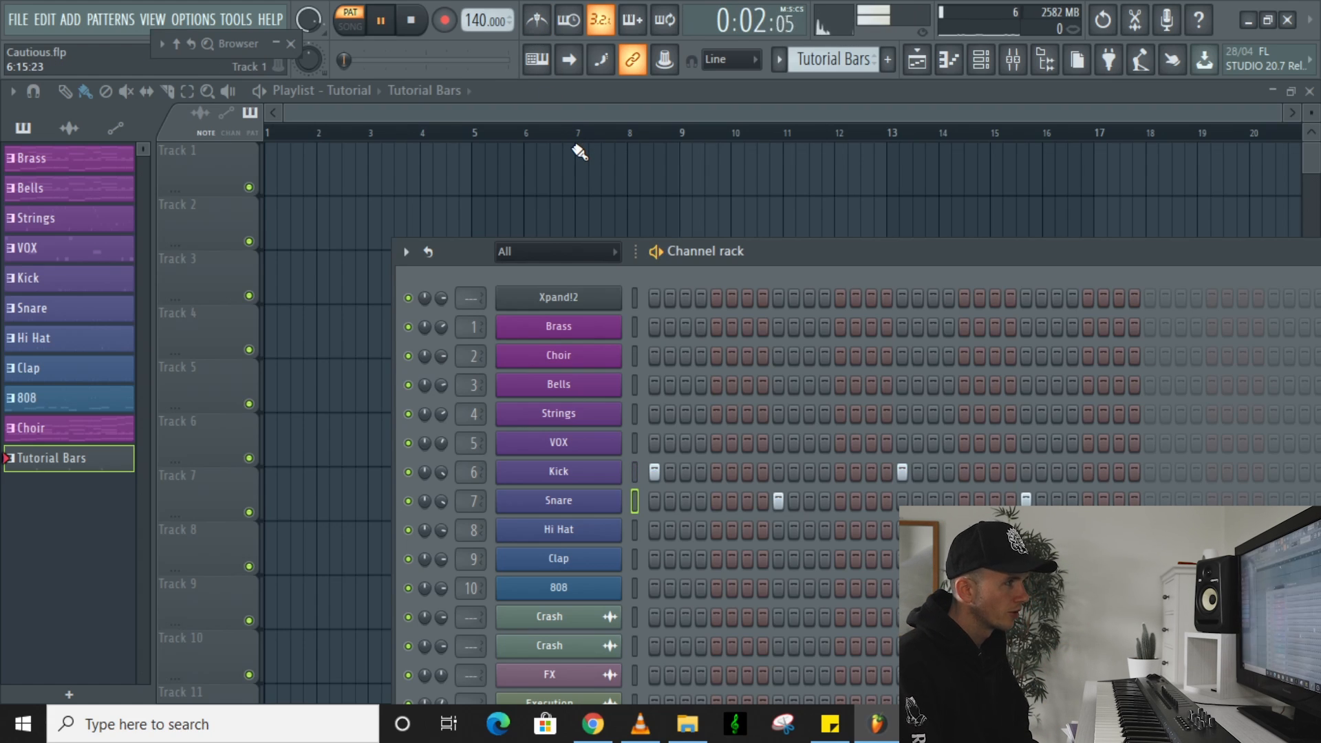
{"action": "key", "text": "space"}
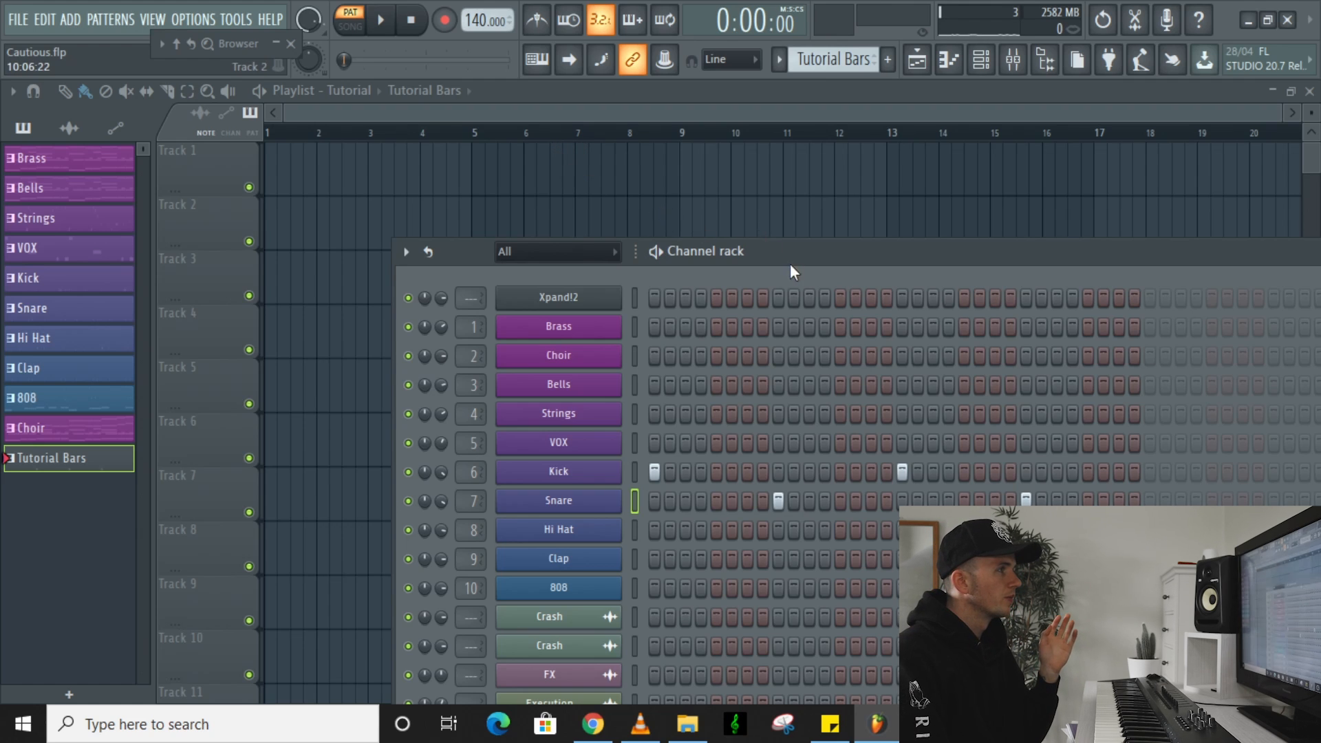
{"action": "left_click_drag", "start_coordinate": [790, 262], "coordinate": [667, 175]}
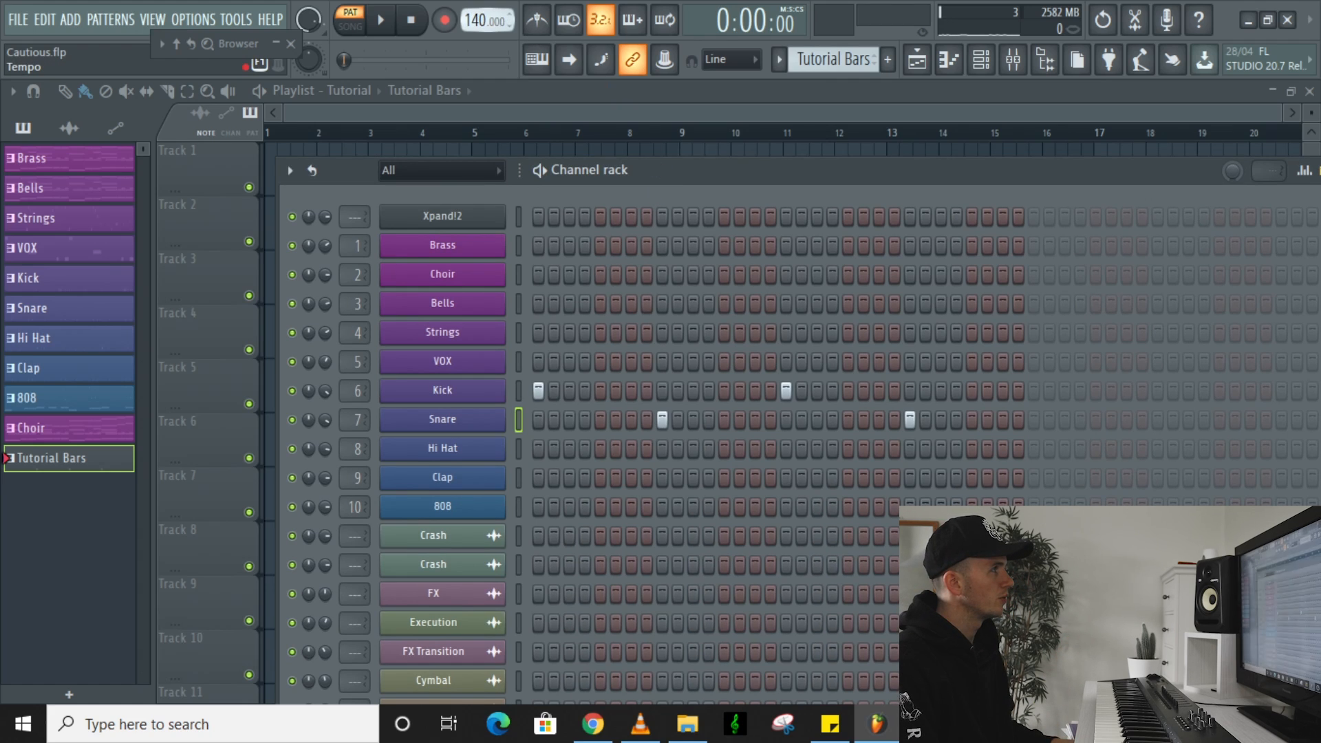
{"action": "key", "text": "space"}
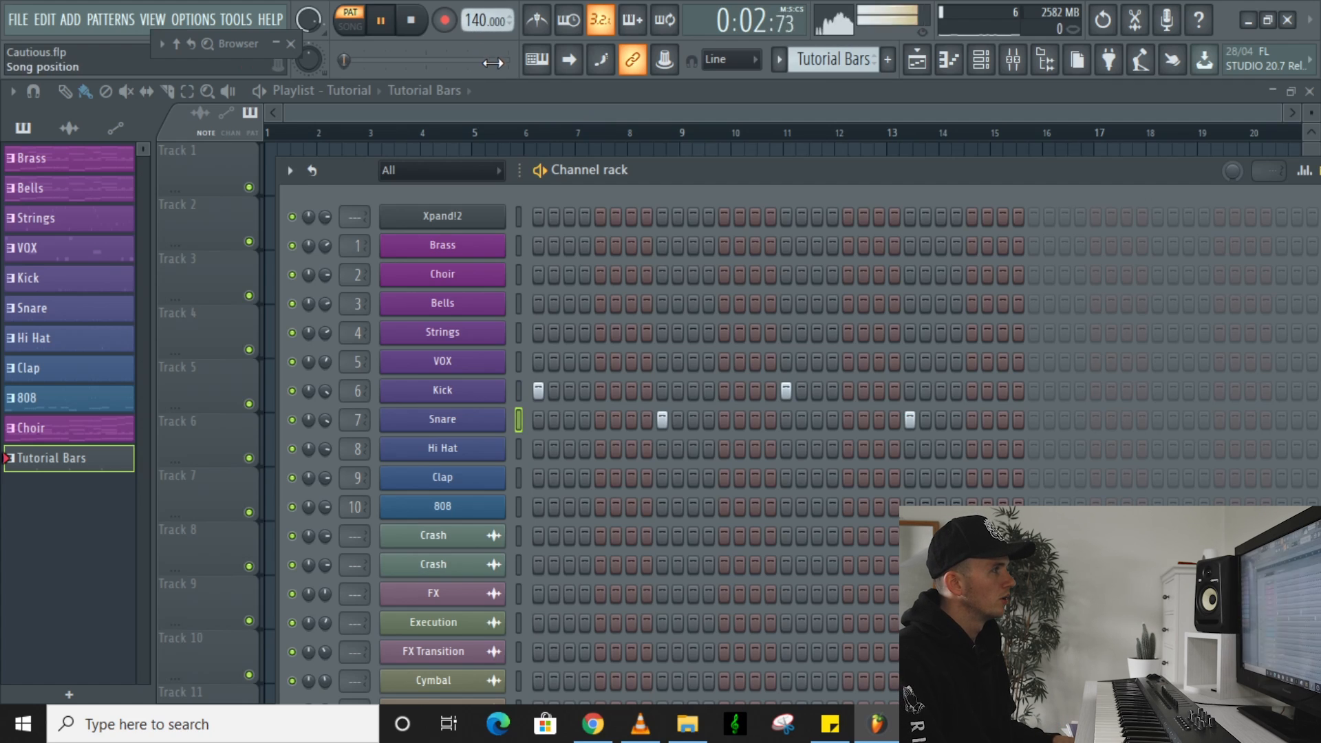
{"action": "key", "text": "space"}
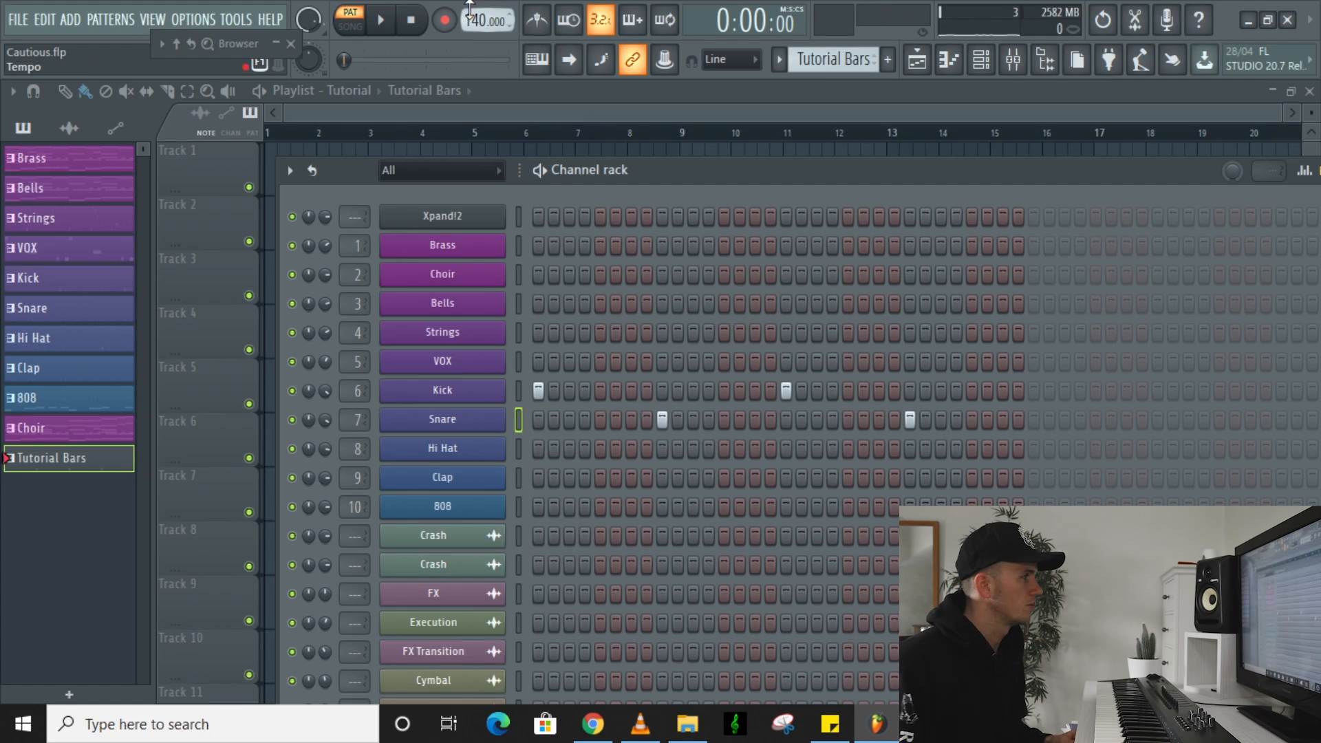
{"action": "left_click_drag", "start_coordinate": [741, 166], "coordinate": [743, 168]}
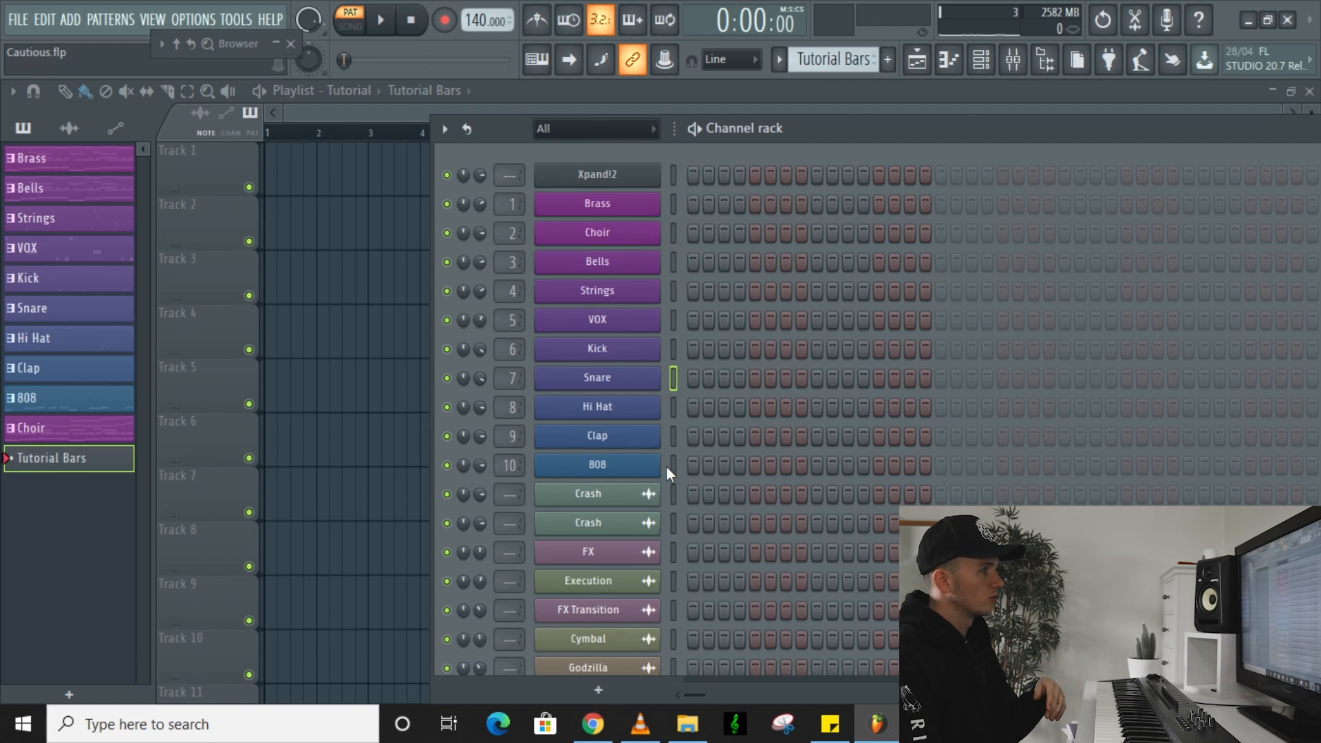
{"action": "left_click_drag", "start_coordinate": [765, 132], "coordinate": [630, 97]}
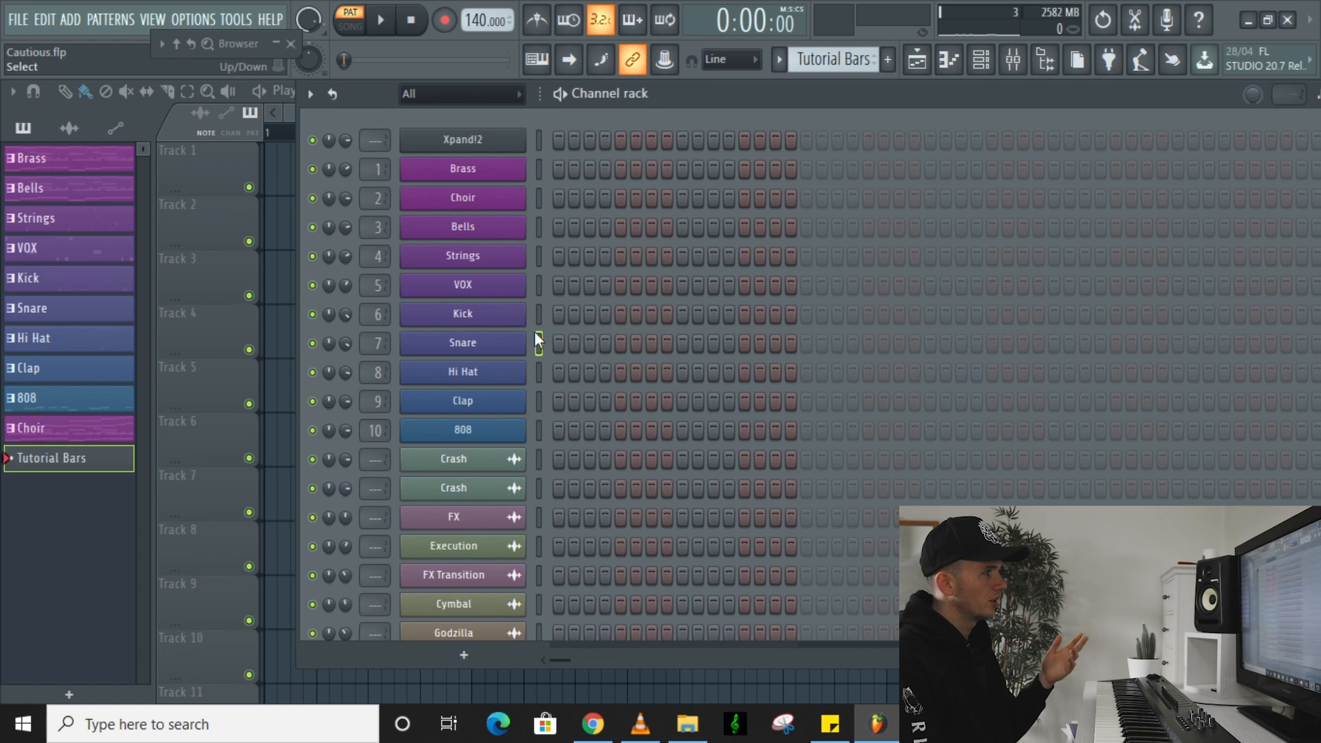
{"action": "left_click_drag", "start_coordinate": [772, 91], "coordinate": [853, 297]}
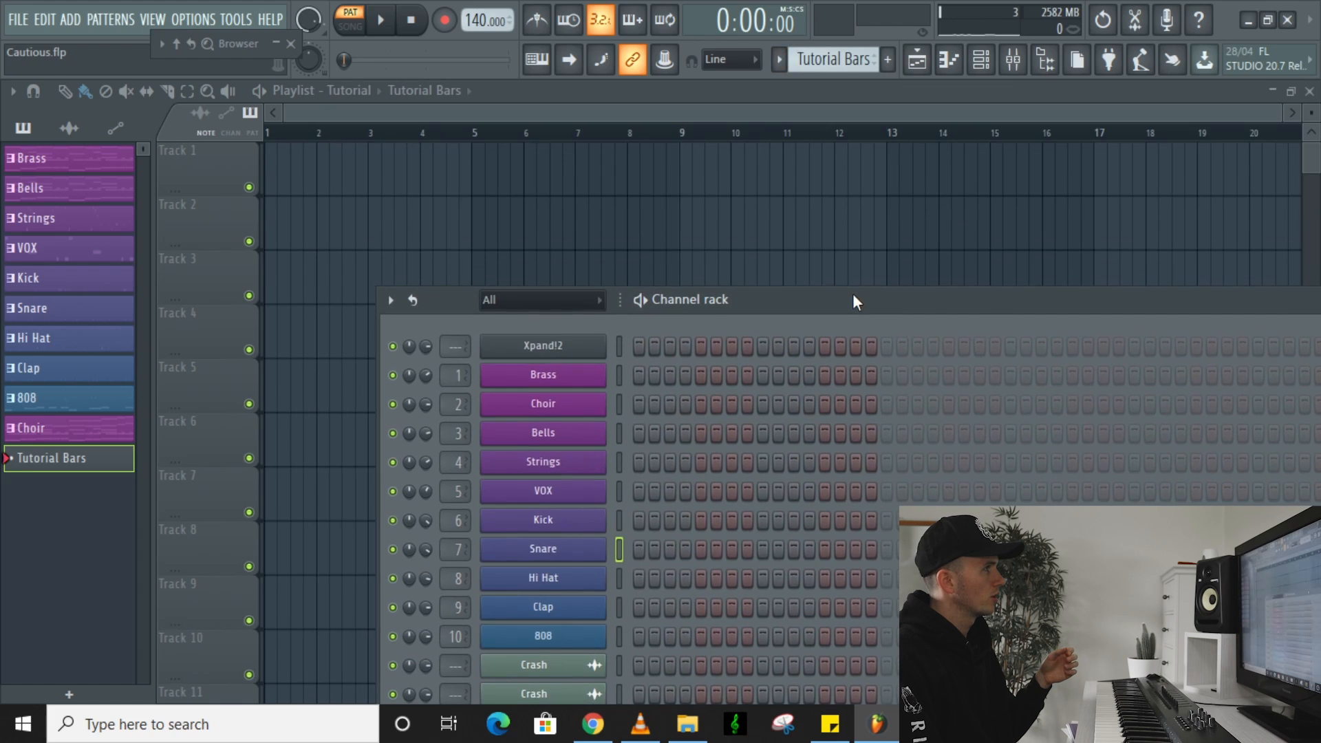
{"action": "left_click", "coordinate": [612, 113]}
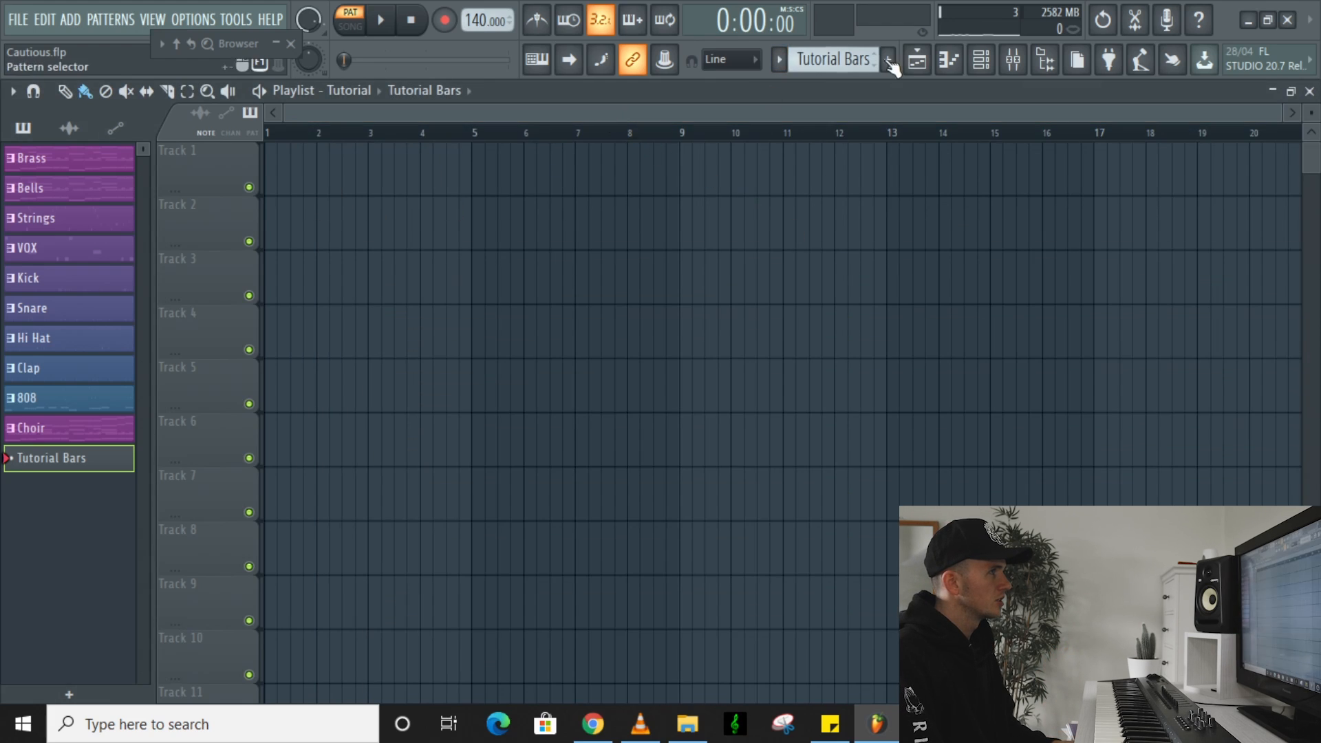
{"action": "left_click", "coordinate": [980, 60]}
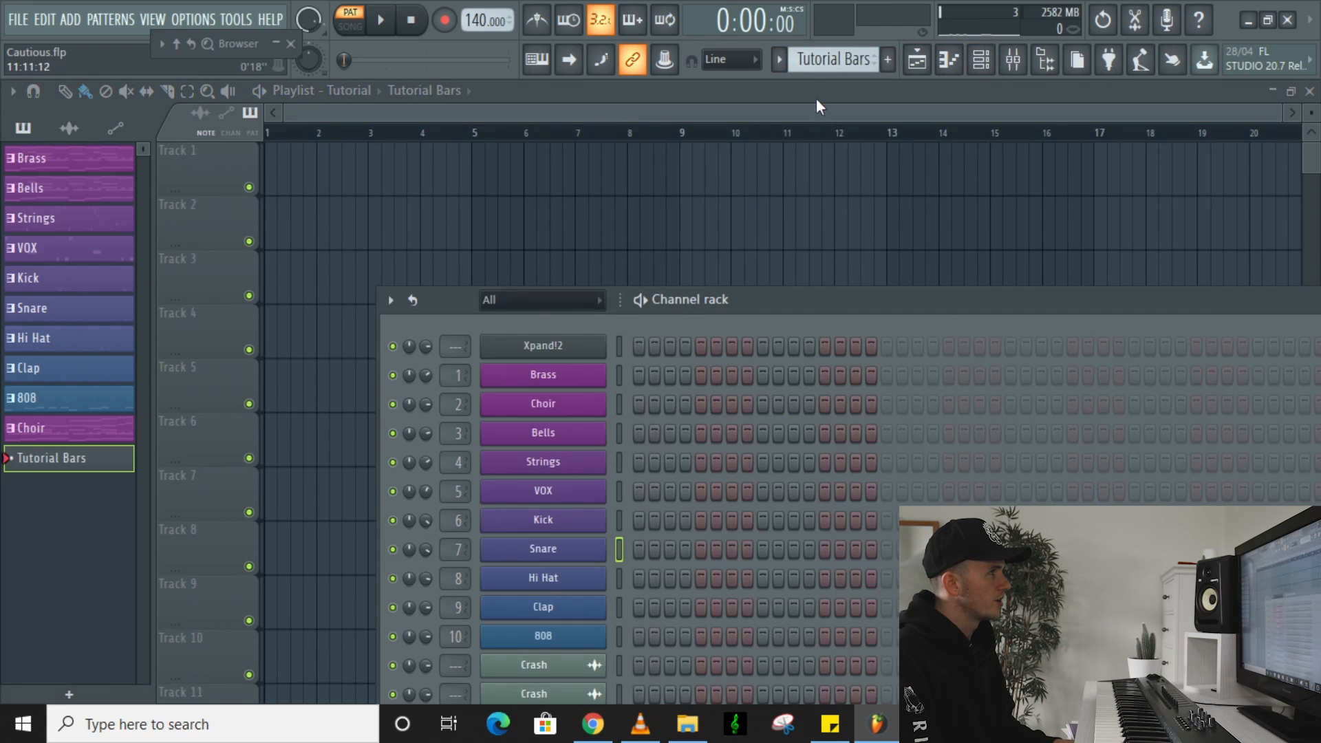
{"action": "left_click", "coordinate": [779, 59]}
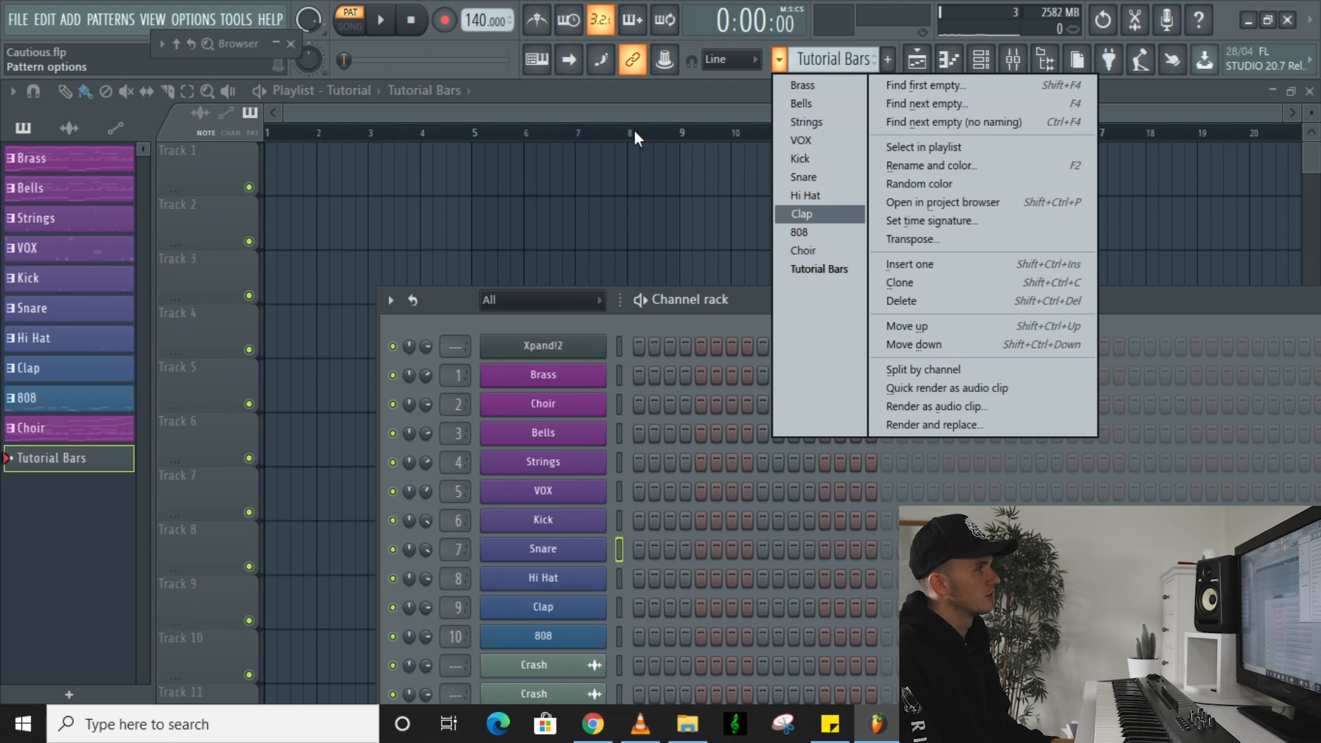
{"action": "left_click", "coordinate": [606, 155]}
Place all ten patterns from Brass to Choir in the playlist at bar 1, stacked on tracks 1 to 10
{"action": "left_click", "coordinate": [35, 165]}
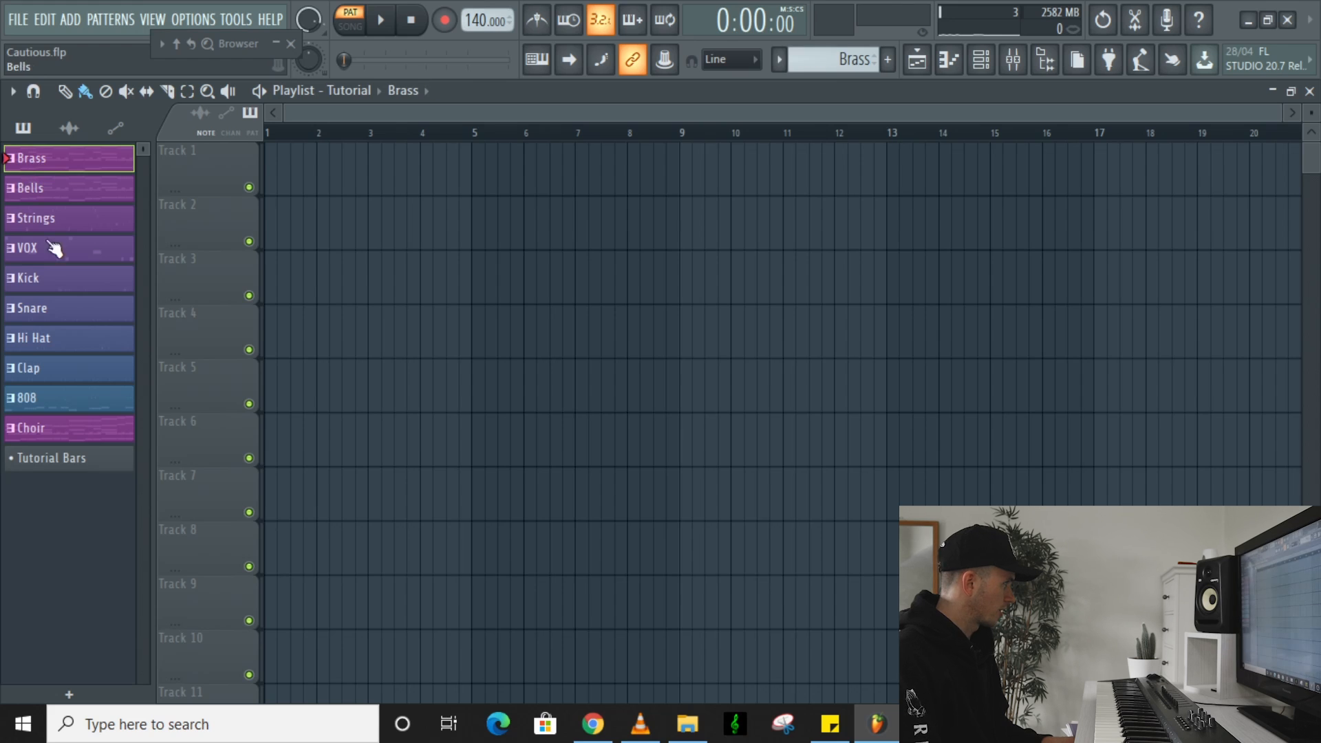
{"action": "left_click", "coordinate": [88, 434]}
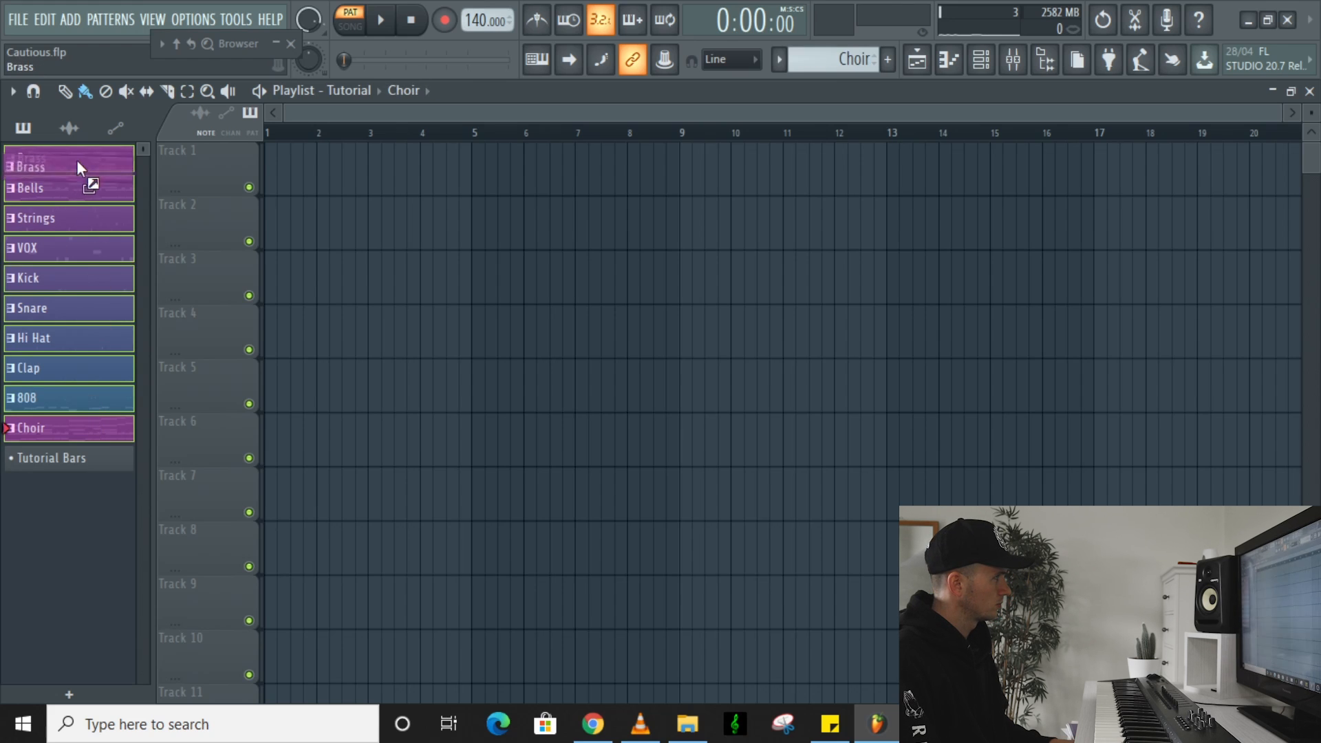
{"action": "left_click_drag", "start_coordinate": [77, 159], "coordinate": [267, 157]}
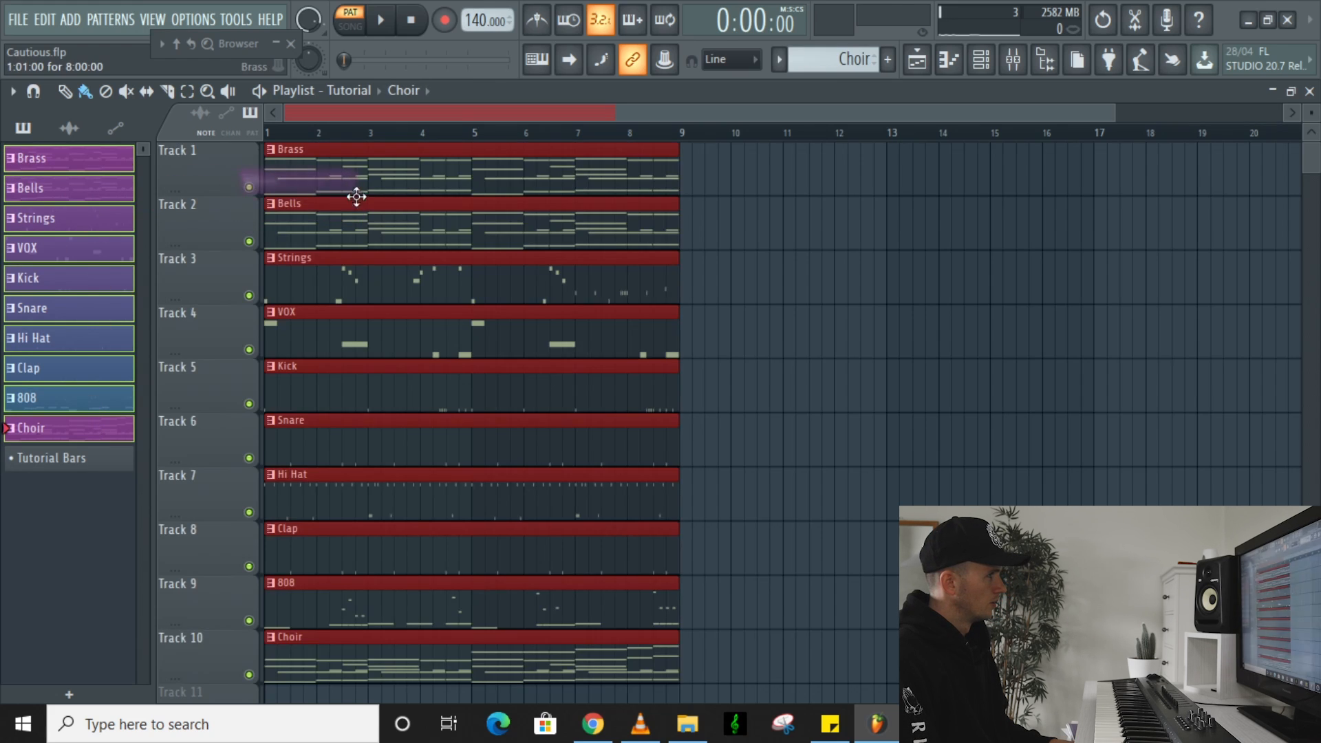
{"action": "left_click", "coordinate": [855, 299]}
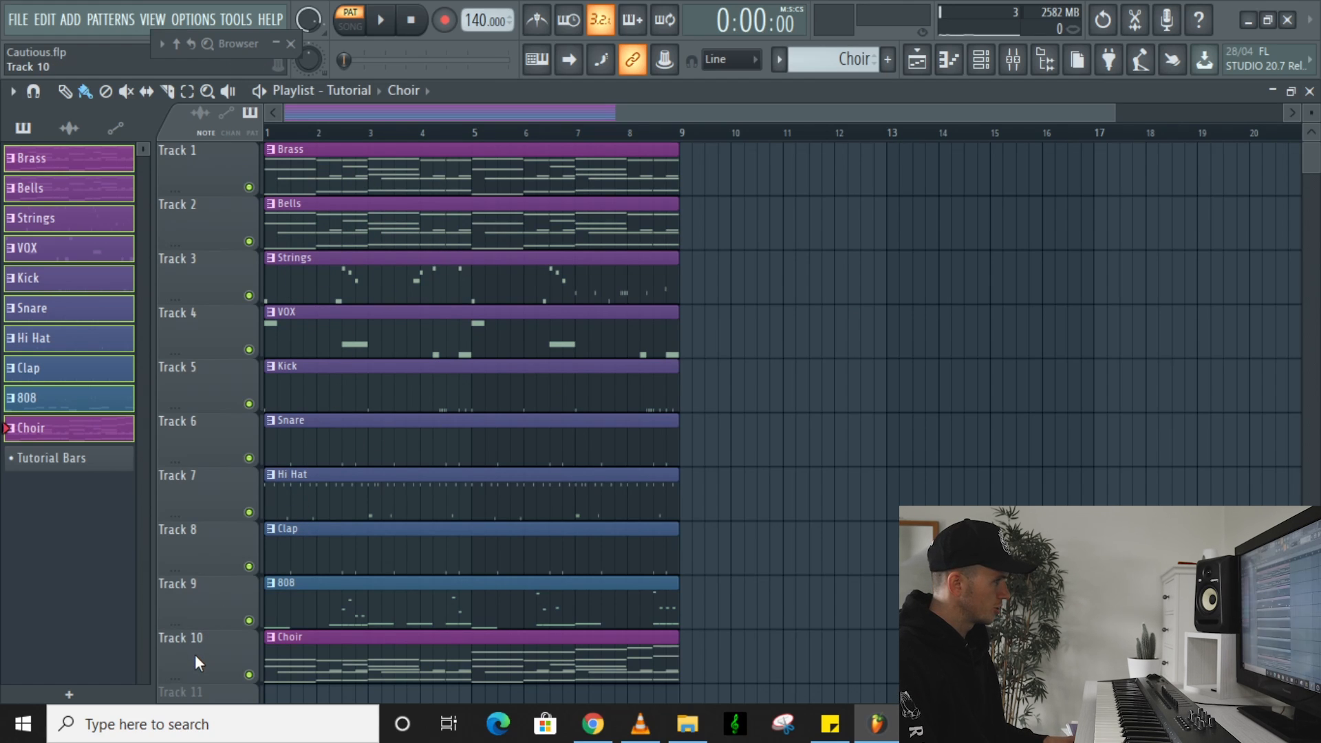
Reorder the playlist tracks so Choir sits on track 2 below Brass and 808 on track 7 below Kick
{"action": "left_click_drag", "start_coordinate": [195, 654], "coordinate": [195, 224]}
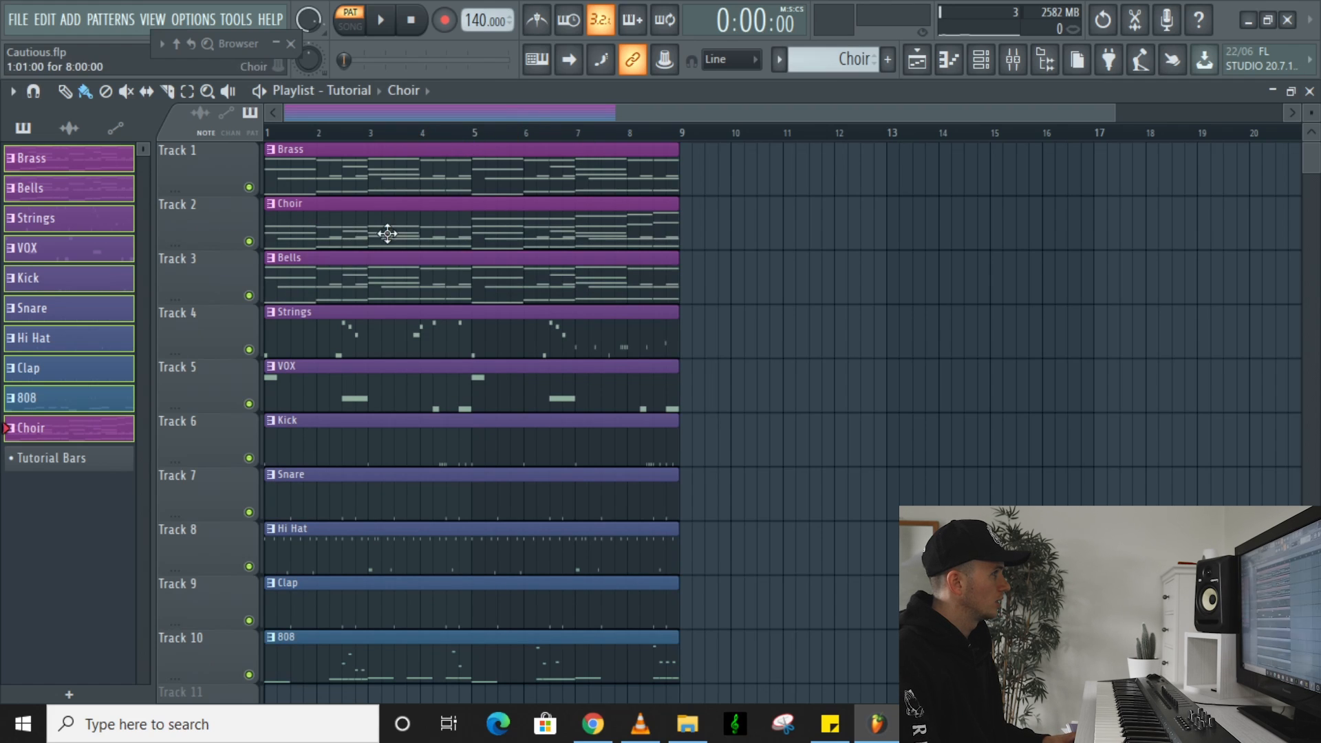
{"action": "scroll", "coordinate": [358, 371], "scroll_direction": "down", "scroll_amount": 1}
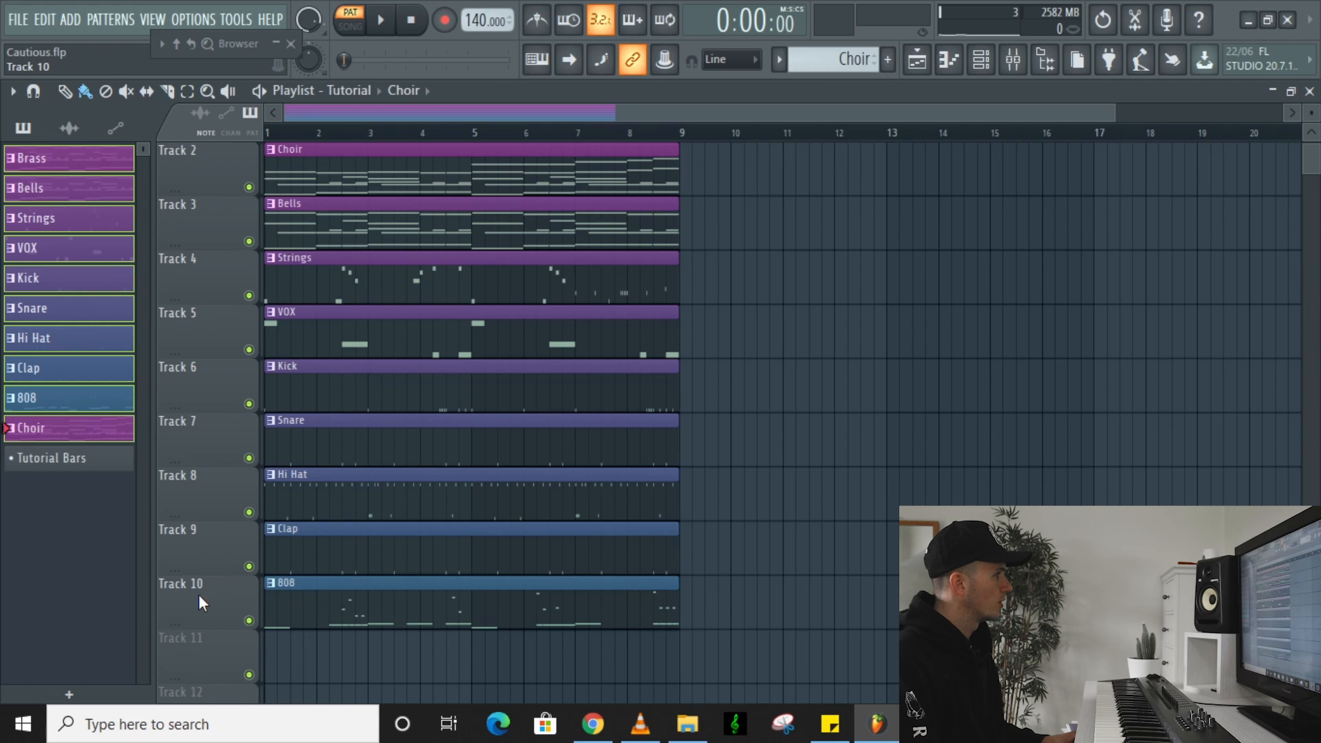
{"action": "left_click_drag", "start_coordinate": [199, 593], "coordinate": [198, 447]}
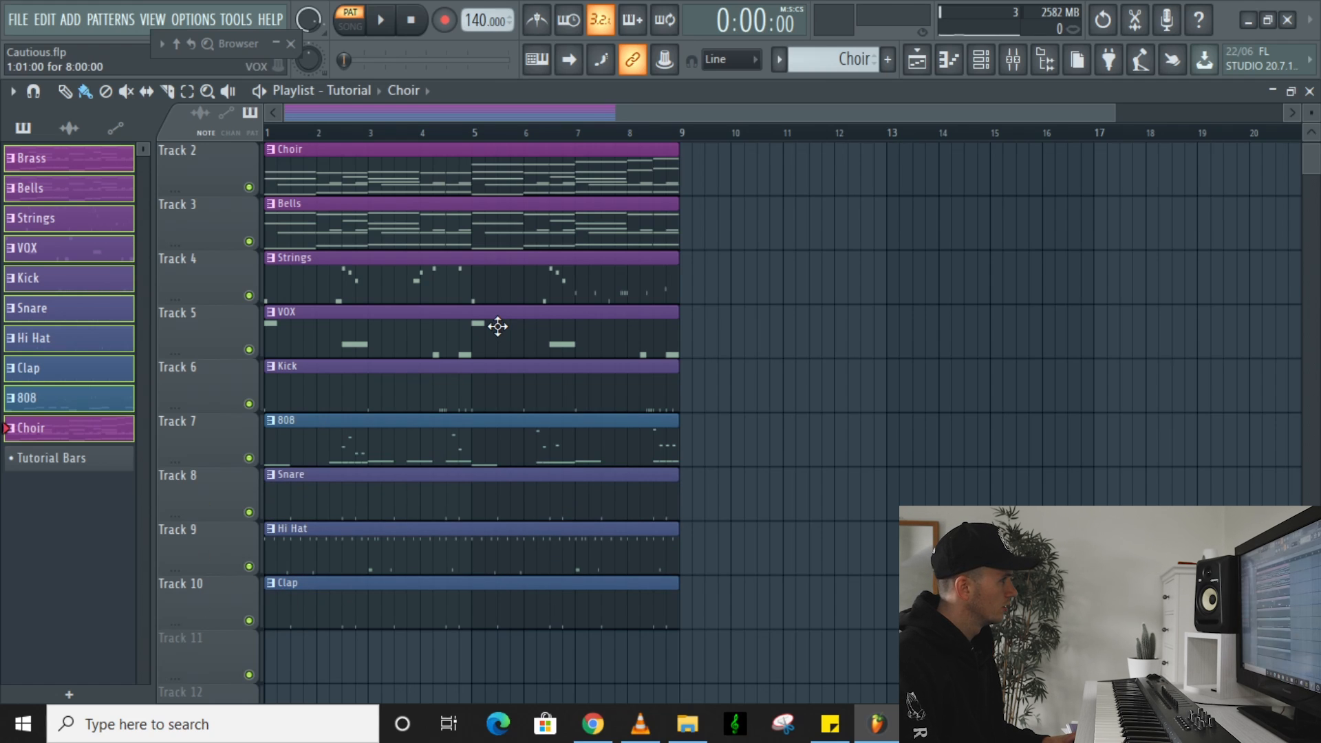
Select the playlist time range from bar 1 to the start of bar 9, covering all ten clips
{"action": "scroll", "coordinate": [366, 422], "scroll_direction": "up", "scroll_amount": 1}
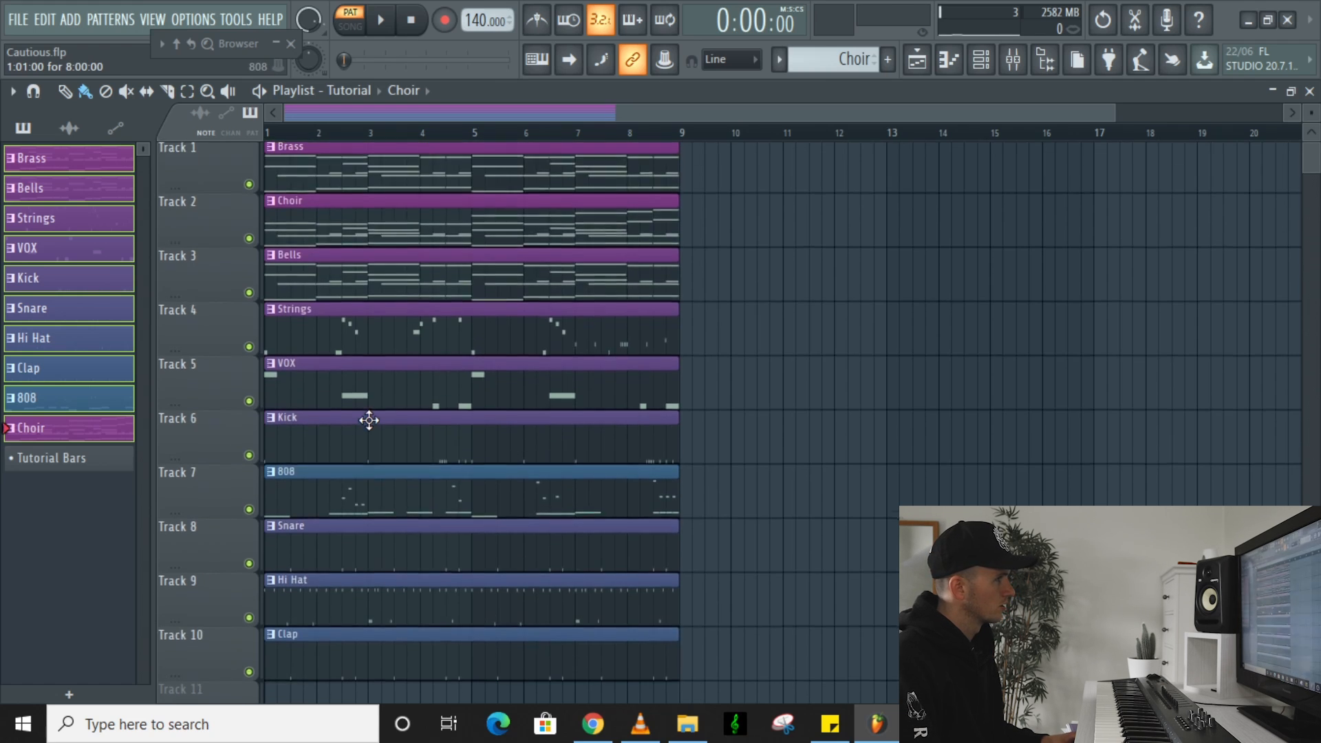
{"action": "scroll", "coordinate": [824, 227], "scroll_direction": "down", "scroll_amount": 2}
{"action": "scroll", "coordinate": [789, 248], "scroll_direction": "down", "scroll_amount": 2}
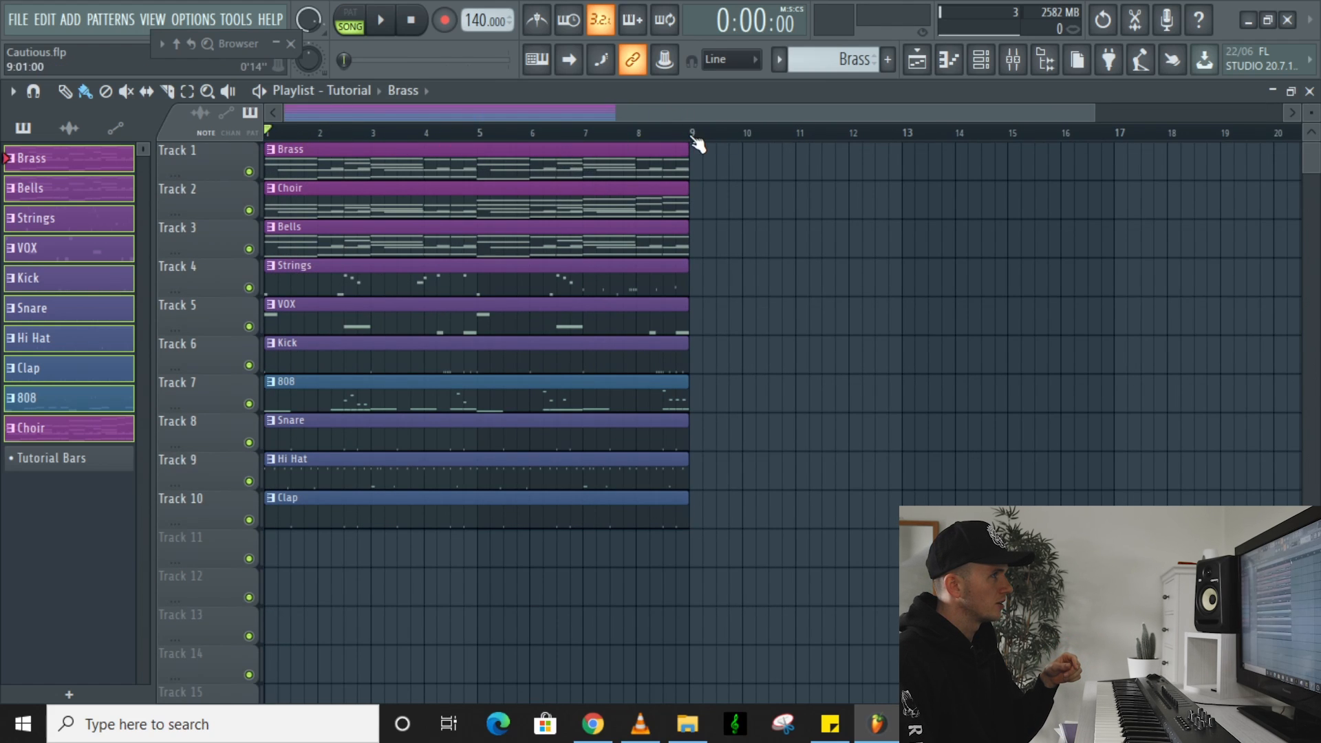
{"action": "left_click_drag", "start_coordinate": [692, 136], "coordinate": [266, 134]}
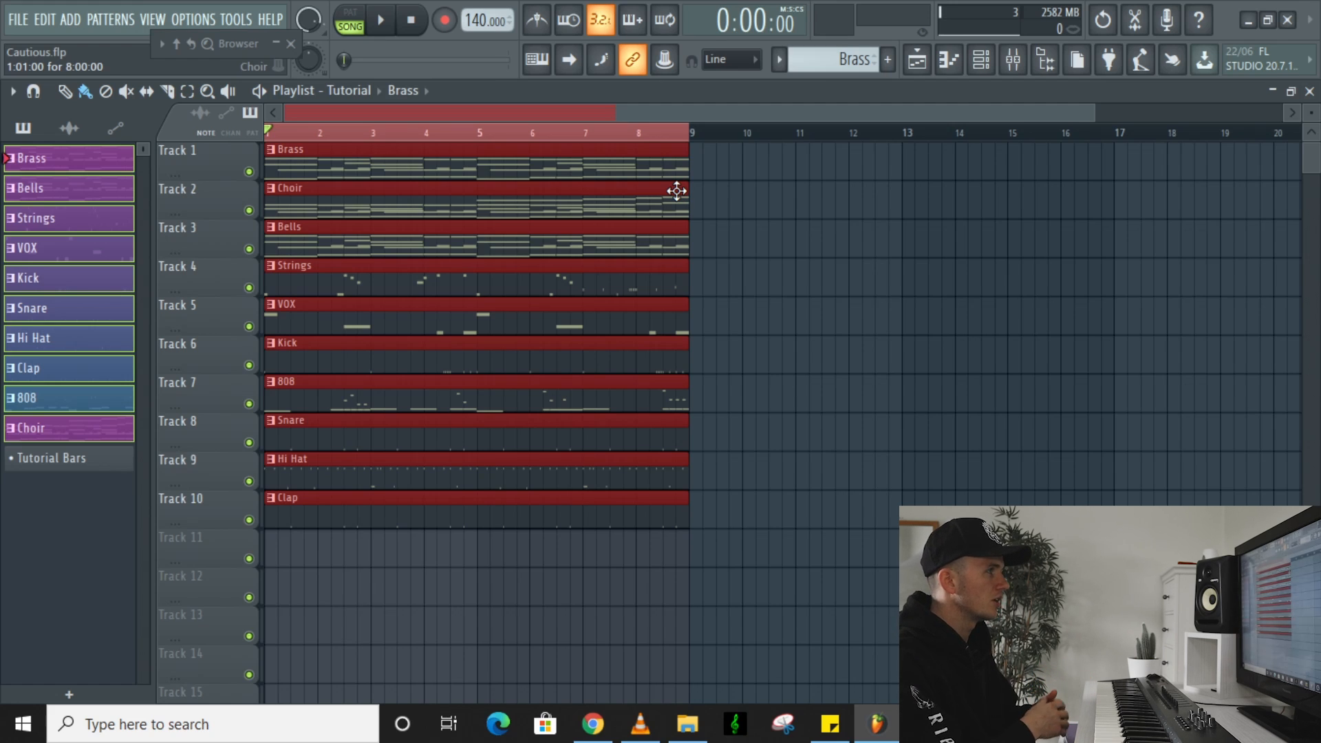
Duplicate all ten clips five times so the eight-bar block repeats from bar 1 up to bar 49
{"action": "left_click", "coordinate": [729, 213]}
{"action": "scroll", "coordinate": [767, 210], "scroll_direction": "down", "scroll_amount": 2}
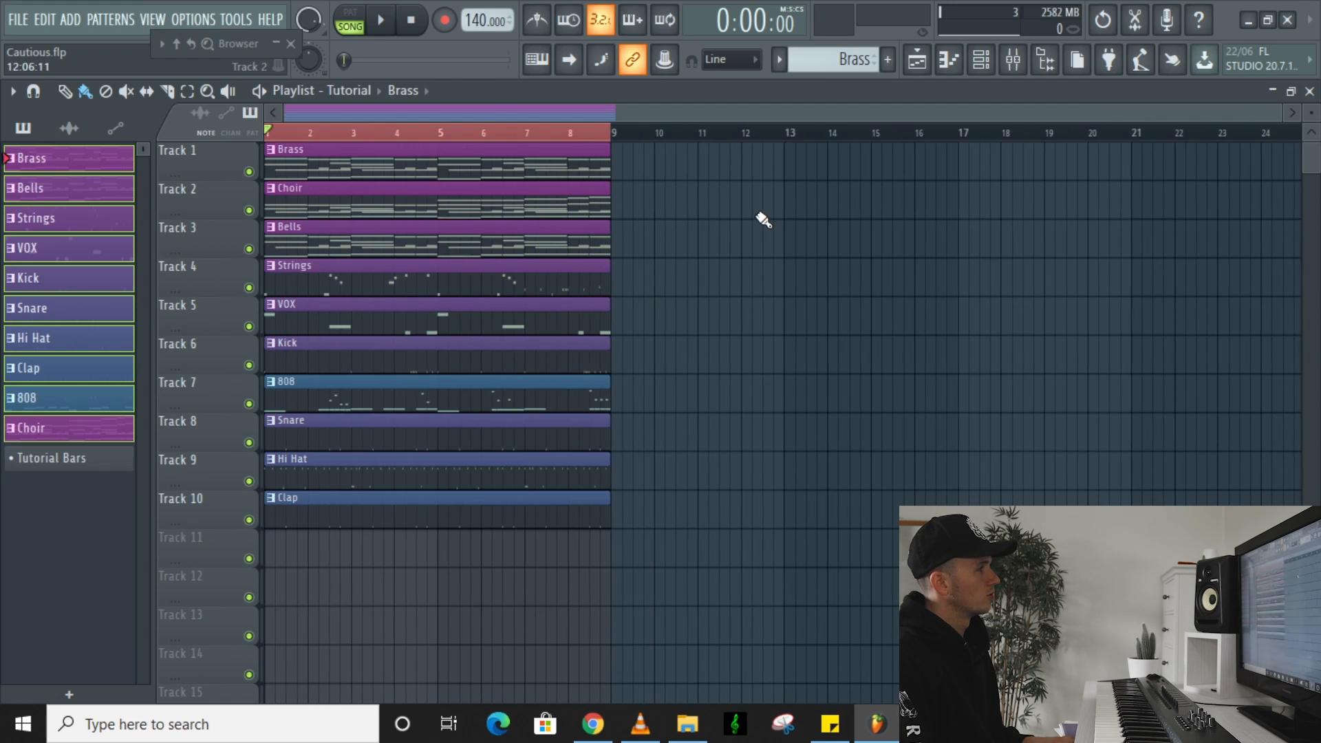
{"action": "key", "text": "ctrl+a"}
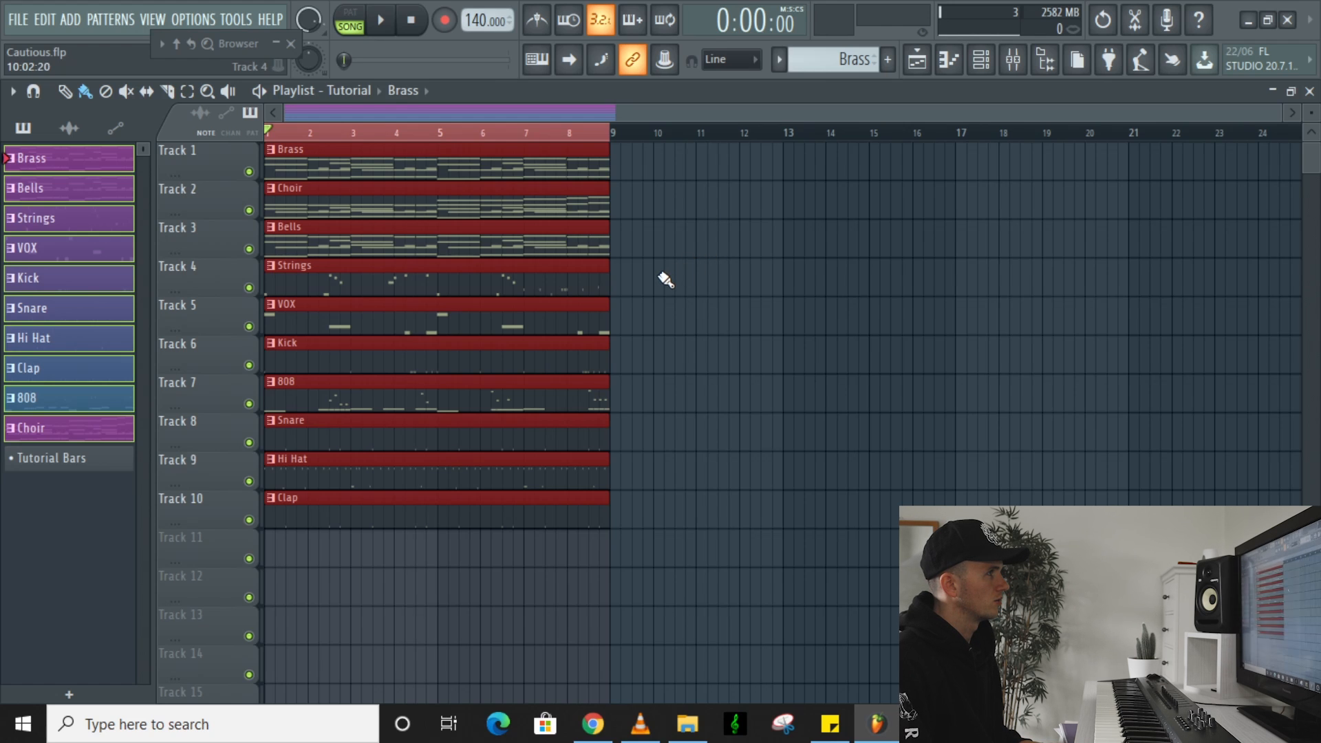
{"action": "key", "text": "ctrl+b"}
{"action": "key", "text": "ctrl+b"}
{"action": "key", "text": "ctrl+b"}
{"action": "key", "text": "ctrl+b"}
{"action": "key", "text": "ctrl+b"}
{"action": "scroll", "coordinate": [666, 278], "scroll_direction": "down", "scroll_amount": 3}
{"action": "scroll", "coordinate": [666, 278], "scroll_direction": "down", "scroll_amount": 1}
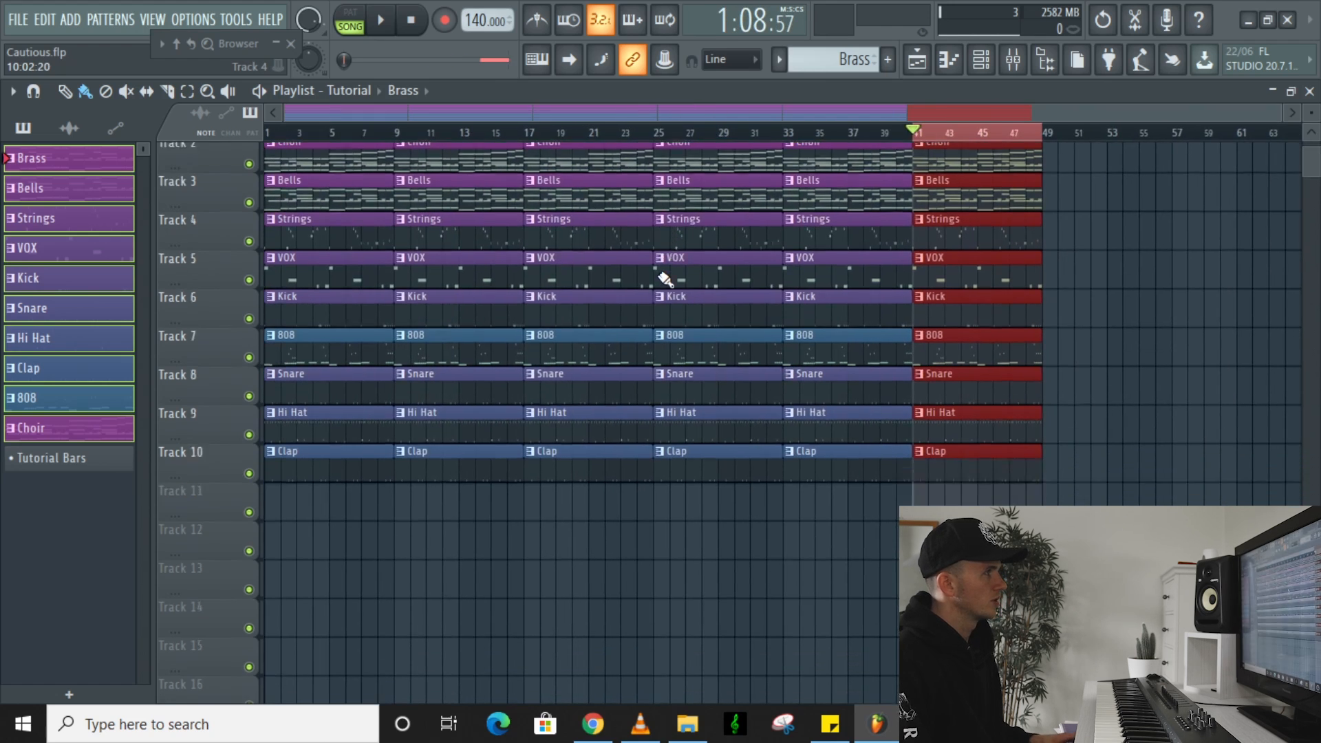
Delete the Strings through Clap clips on tracks 4 to 10 between bars 1 and 17
{"action": "scroll", "coordinate": [550, 275], "scroll_direction": "down", "scroll_amount": 2}
{"action": "scroll", "coordinate": [427, 265], "scroll_direction": "up", "scroll_amount": 3}
{"action": "right_click", "coordinate": [354, 280]}
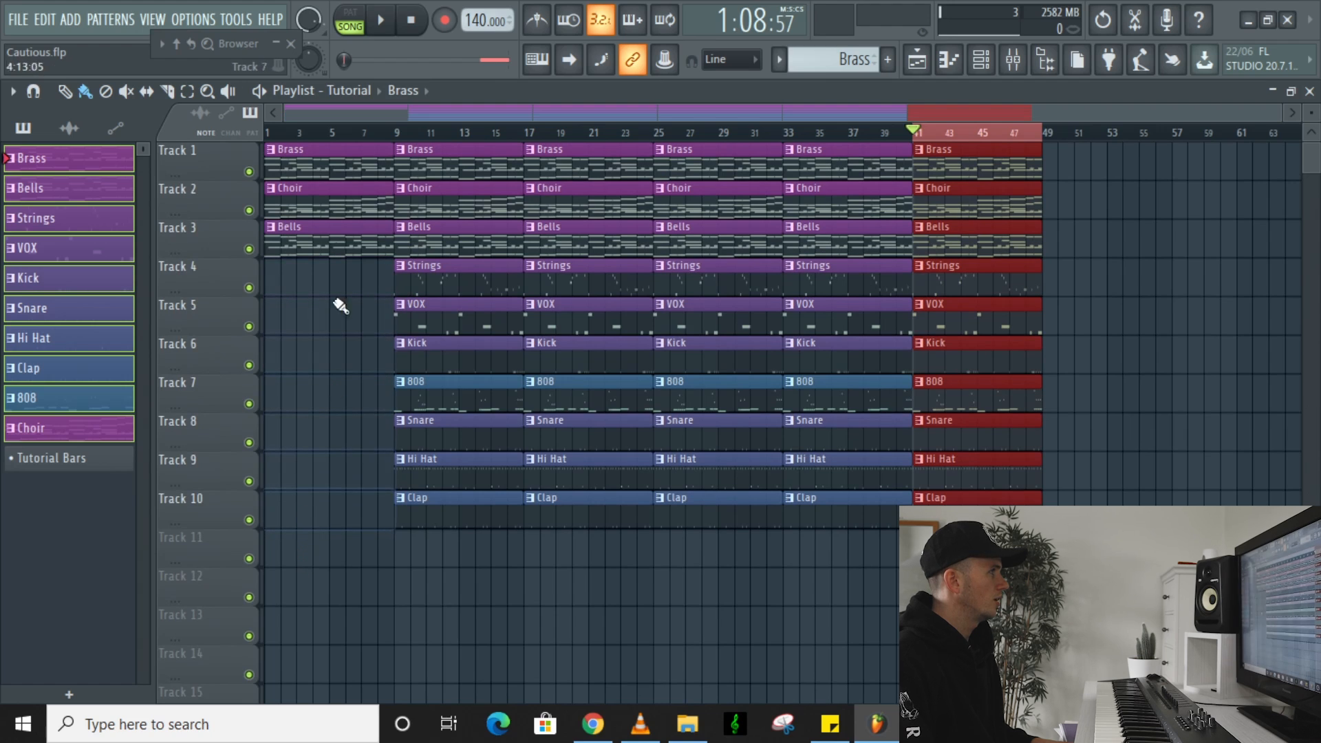
{"action": "left_click", "coordinate": [347, 147]}
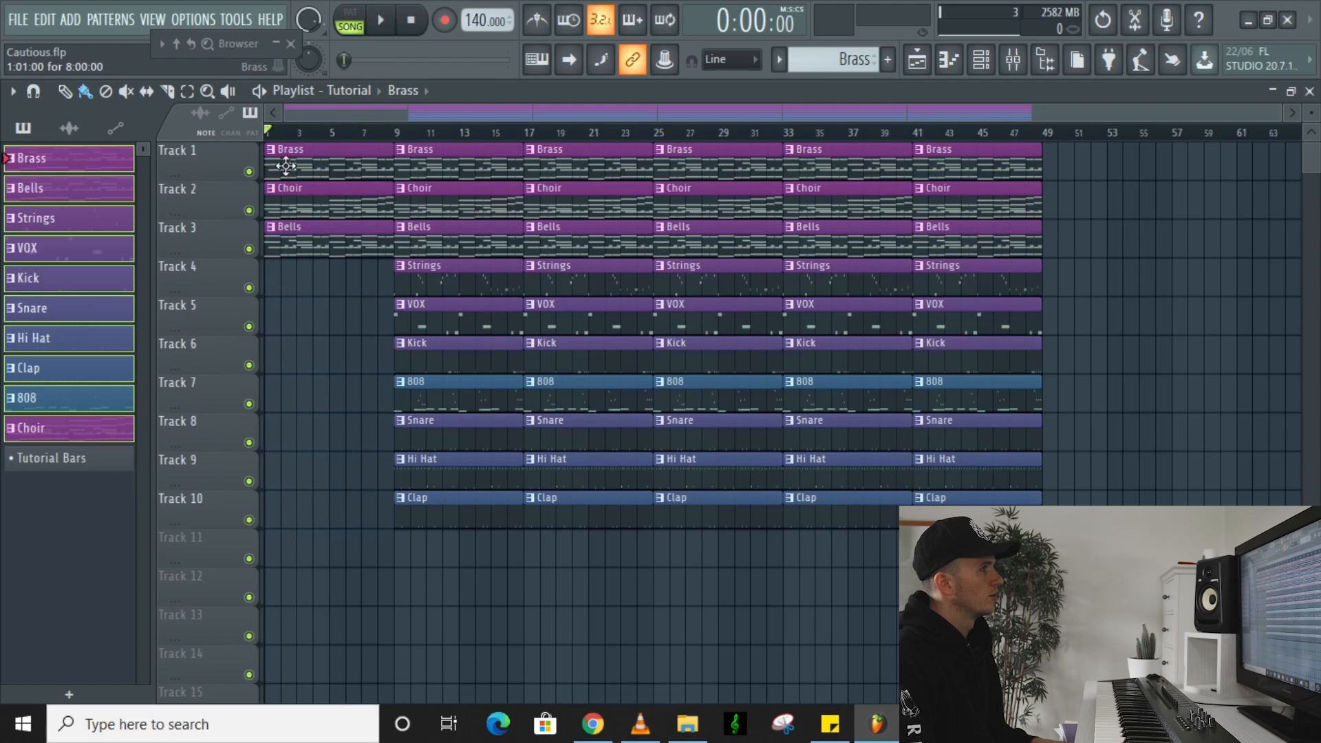
{"action": "right_click", "coordinate": [423, 281]}
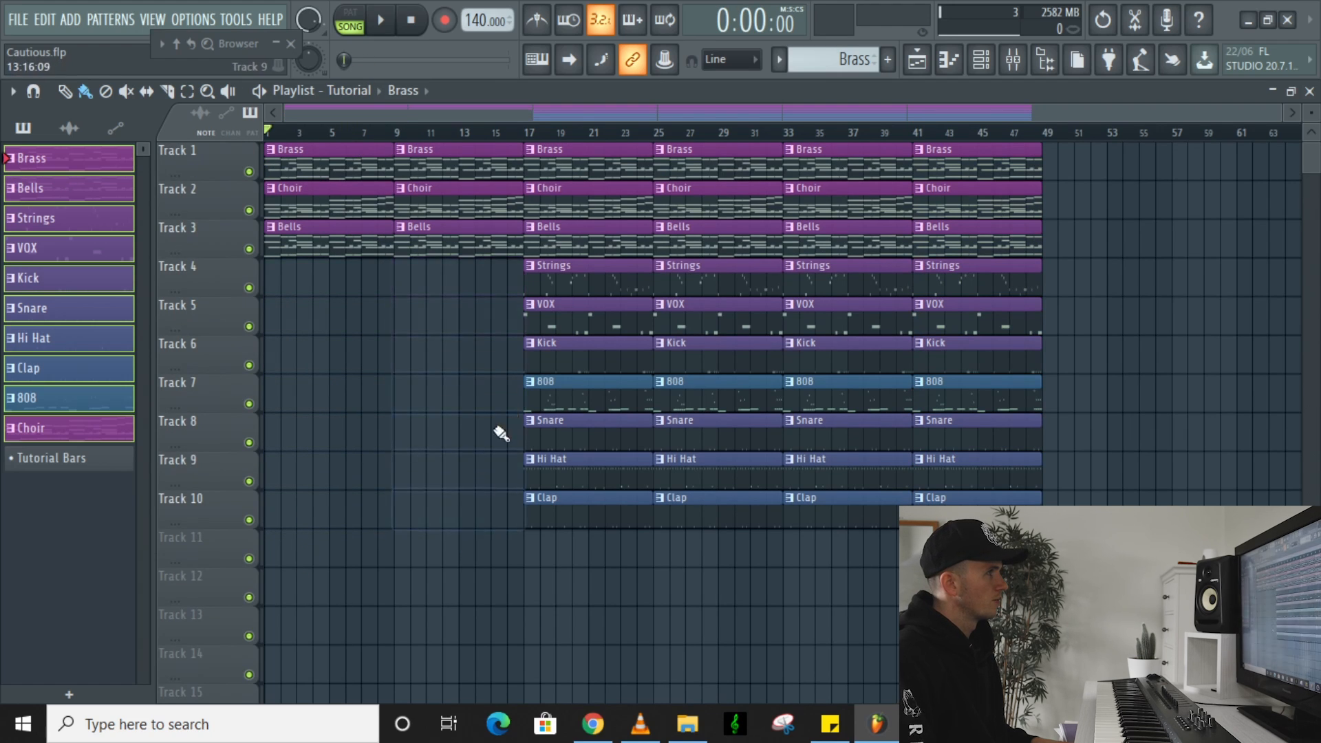
Mark bars 1 to 17 as the intro and delete the Bells clips from that section
{"action": "left_click_drag", "start_coordinate": [520, 133], "coordinate": [267, 133]}
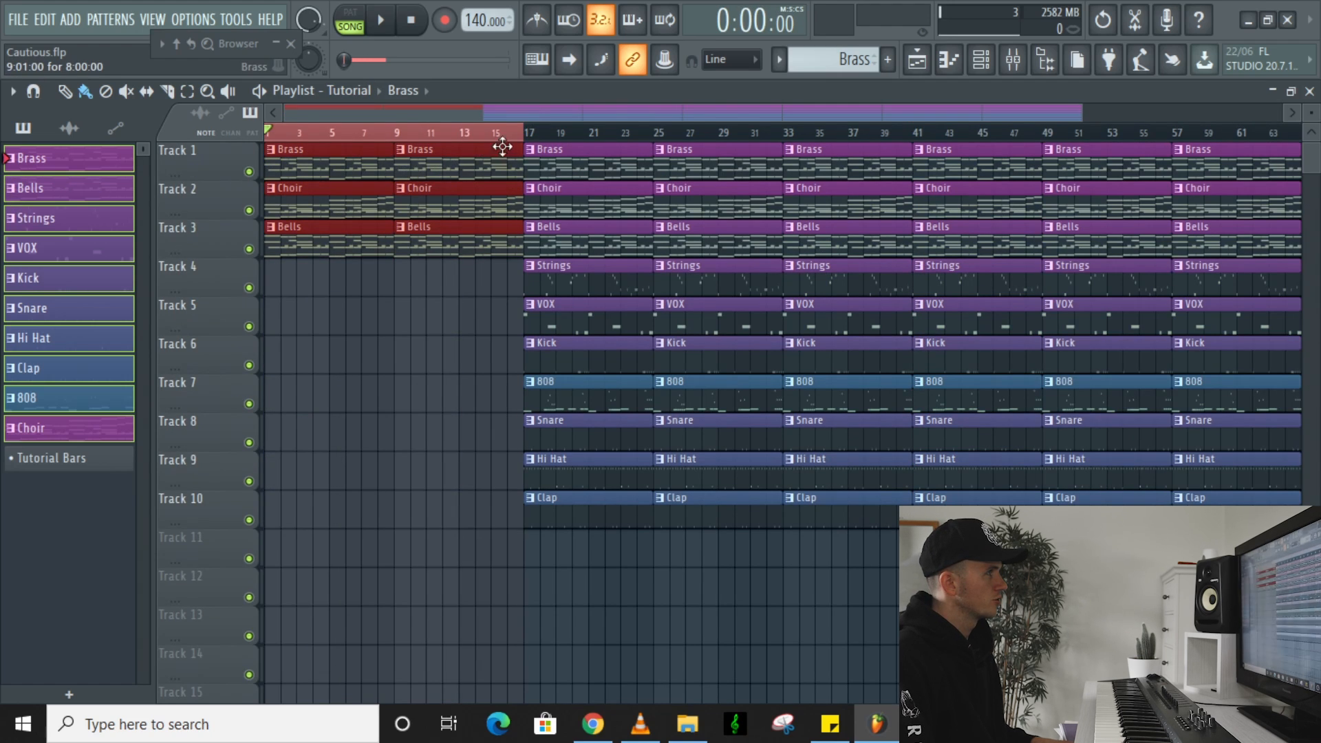
{"action": "left_click", "coordinate": [426, 133]}
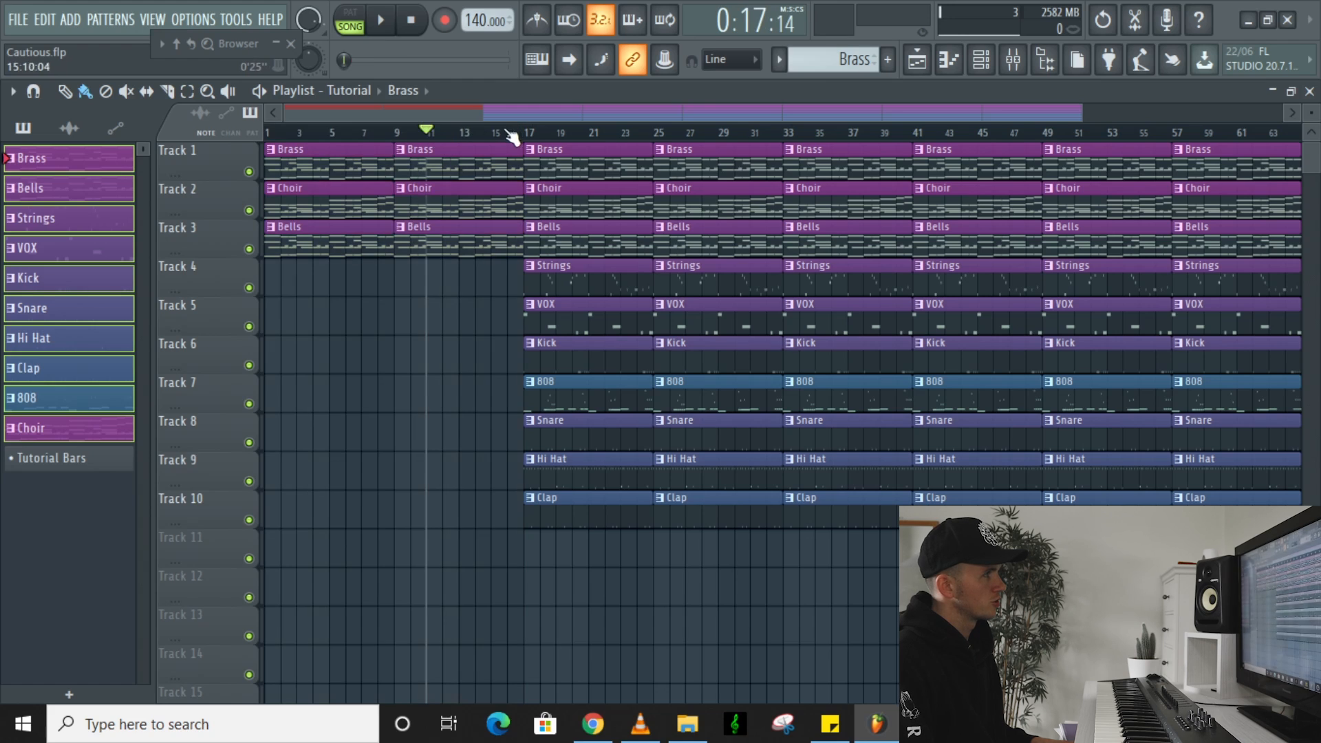
{"action": "right_click", "coordinate": [472, 224]}
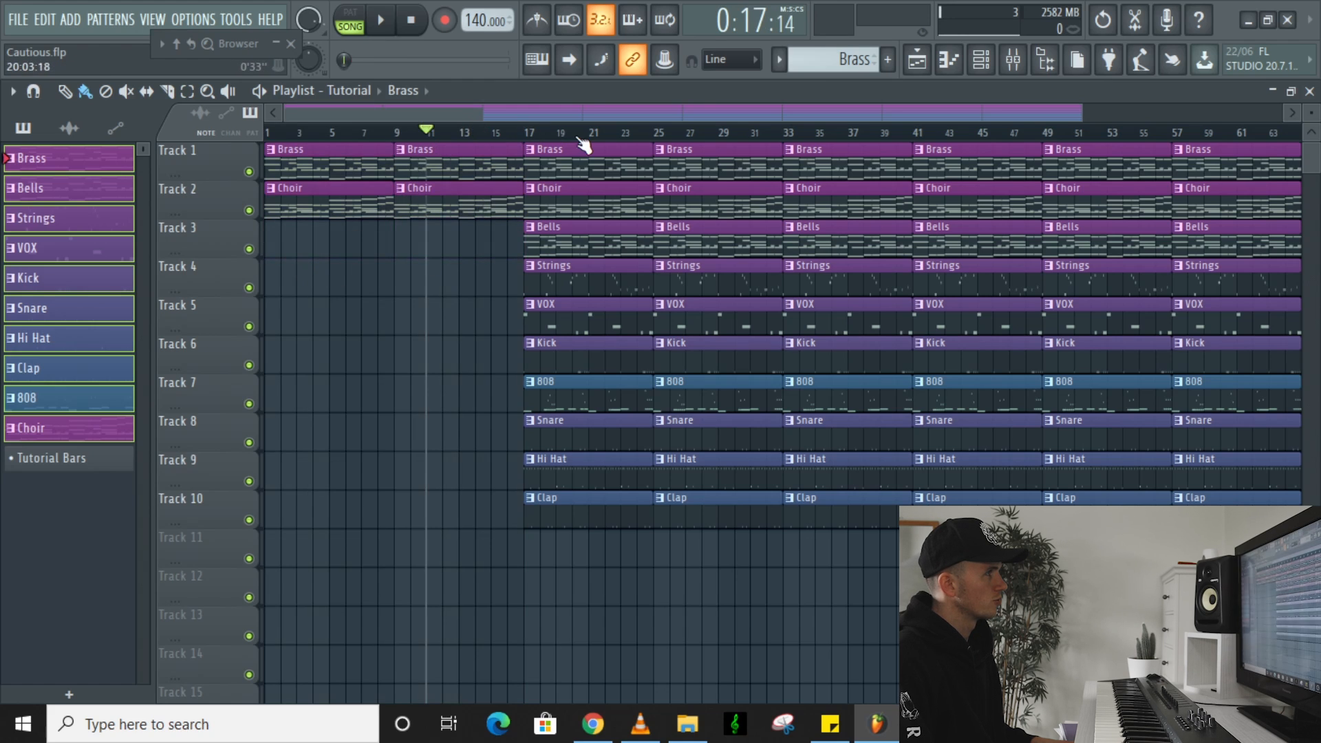
Mark bars 17 to 33 as a full section and delete the Choir and Bells clips between bars 33 and 49
{"action": "left_click_drag", "start_coordinate": [530, 139], "coordinate": [787, 141]}
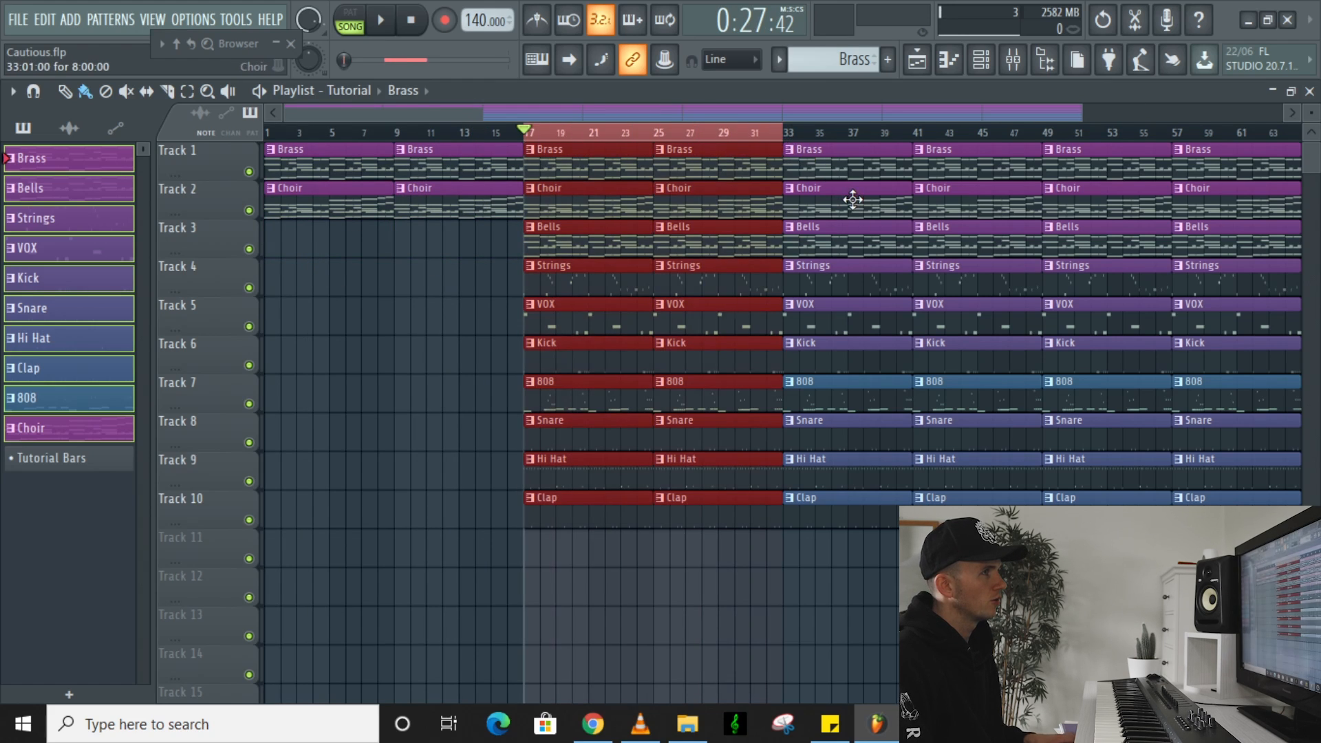
{"action": "scroll", "coordinate": [765, 142], "scroll_direction": "down", "scroll_amount": 2}
{"action": "left_click", "coordinate": [683, 141]}
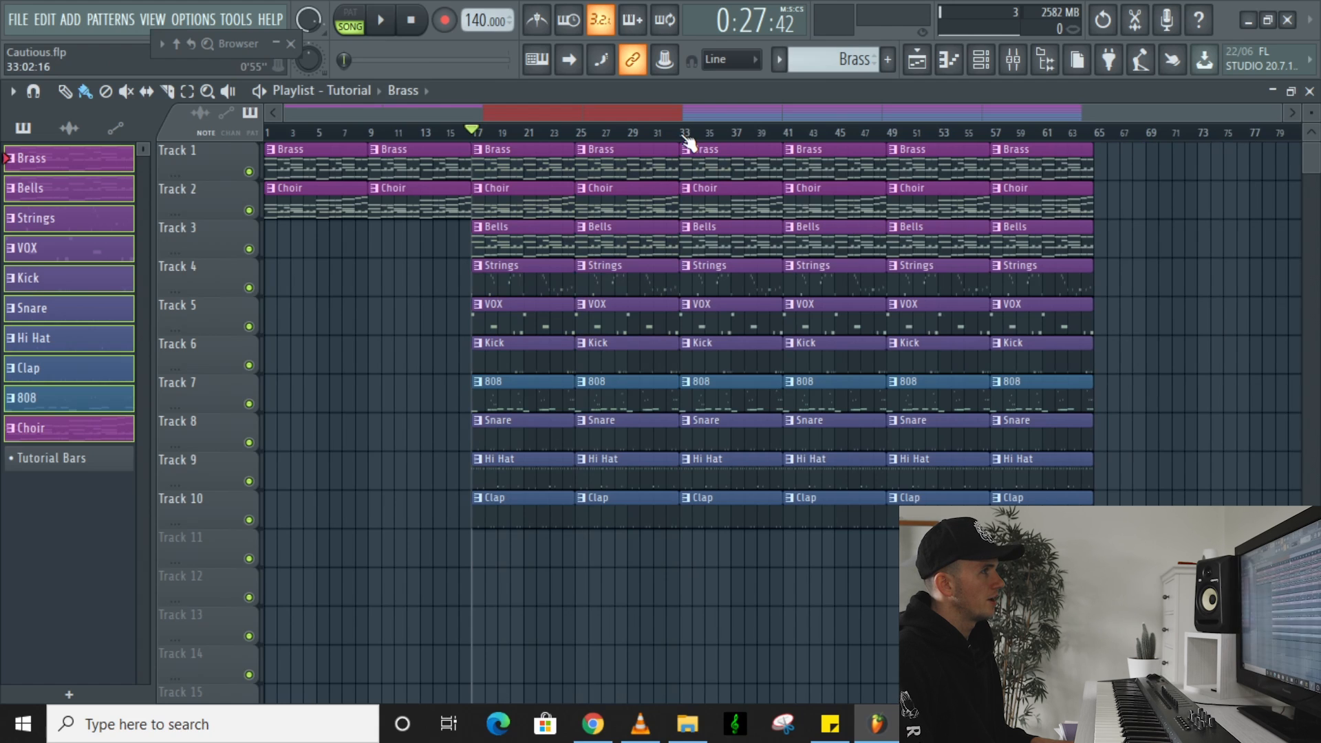
{"action": "right_click", "coordinate": [713, 204]}
{"action": "right_click", "coordinate": [716, 236]}
{"action": "right_click", "coordinate": [801, 208]}
{"action": "right_click", "coordinate": [803, 234]}
{"action": "left_click", "coordinate": [685, 132]}
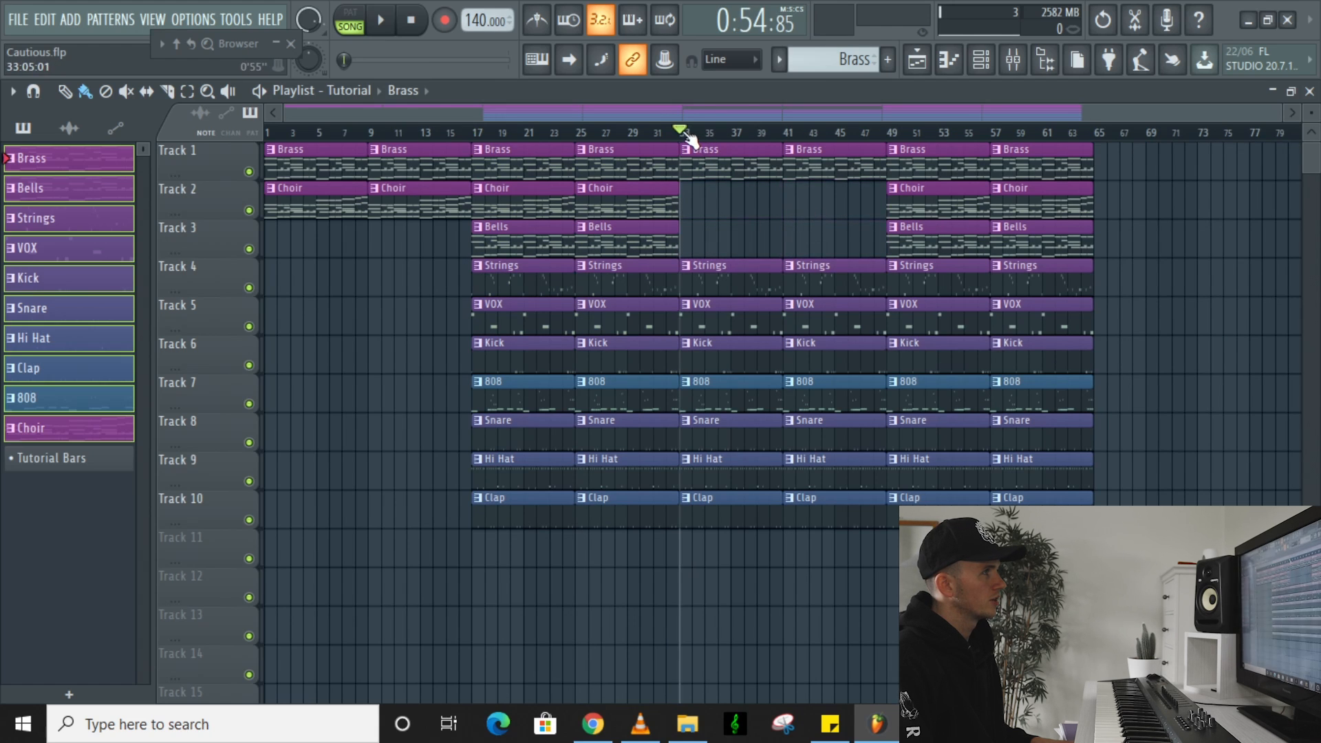
Try adding a copy of the full 16-bar section from bar 17 at bar 65, and remove the copied clips
{"action": "left_click_drag", "start_coordinate": [688, 132], "coordinate": [850, 133]}
{"action": "left_click_drag", "start_coordinate": [629, 145], "coordinate": [484, 683]}
{"action": "left_click_drag", "start_coordinate": [519, 170], "coordinate": [1138, 169]}
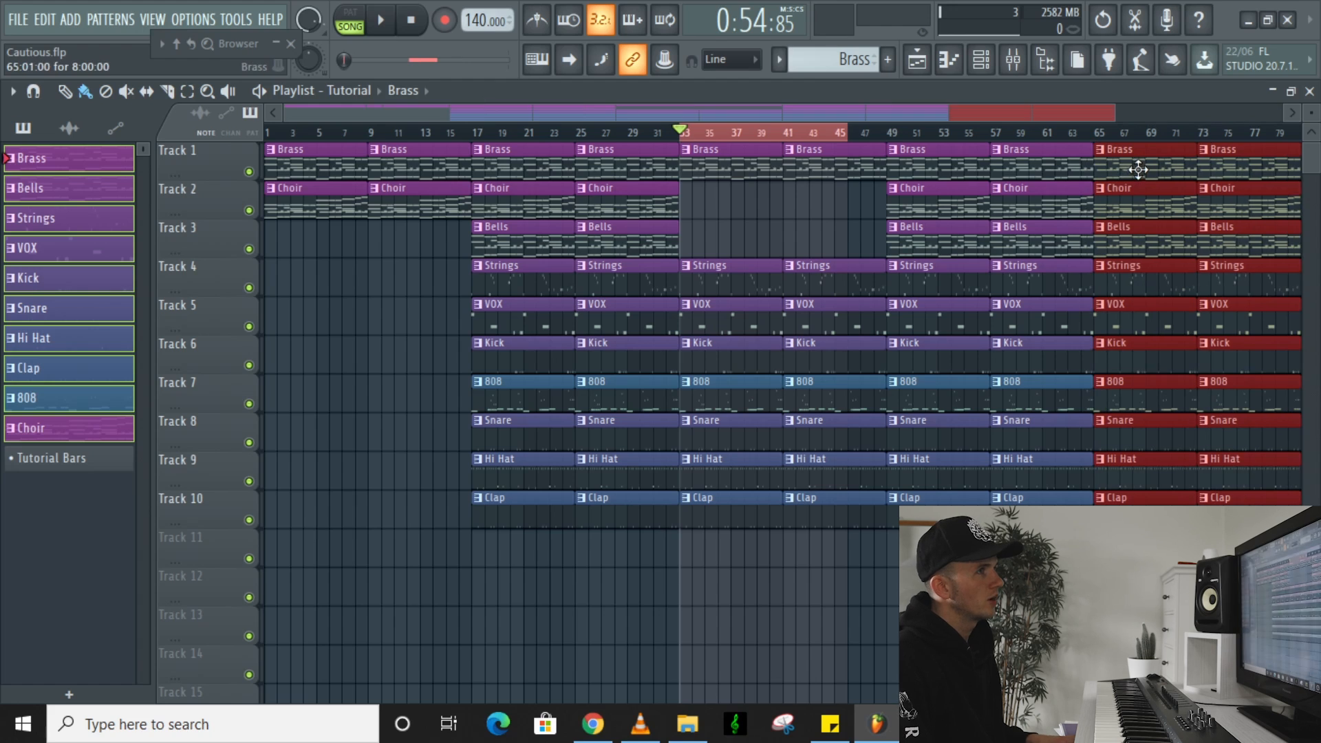
{"action": "key", "text": "Delete"}
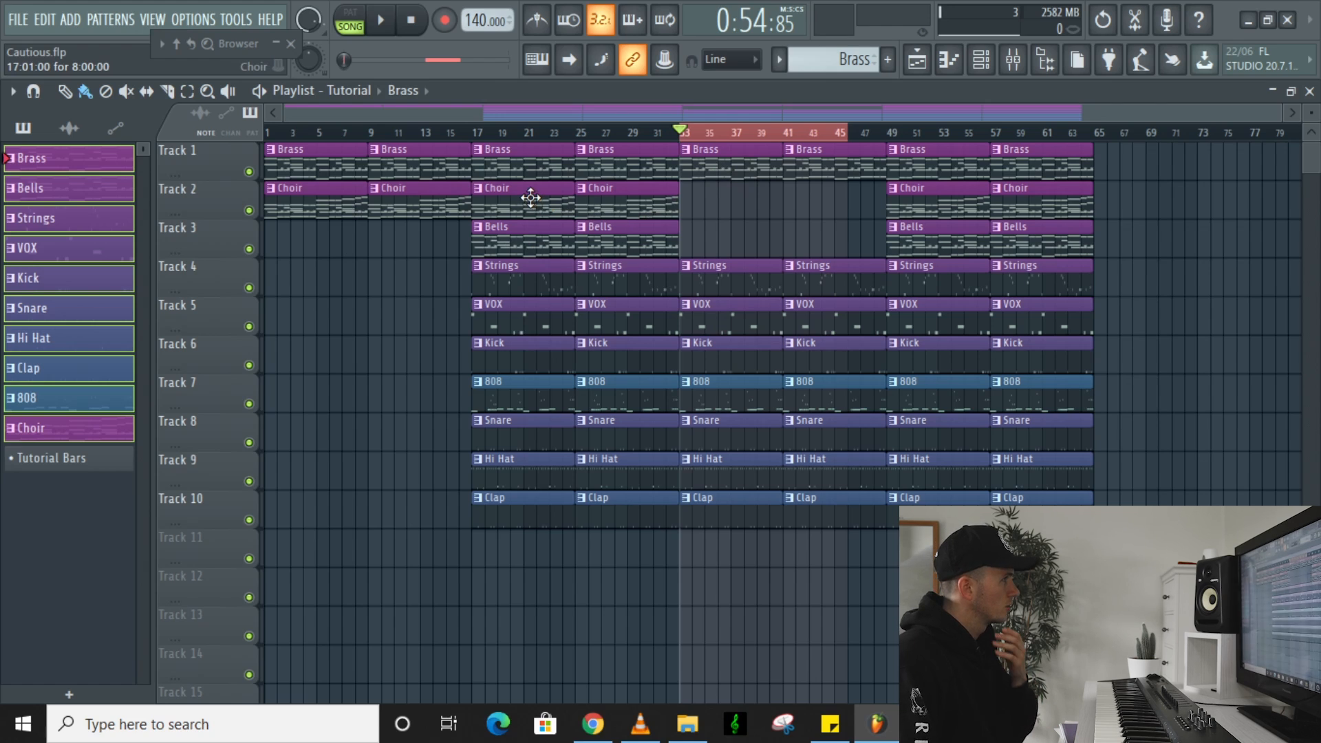
Delete the Choir clip at bar 1 and play the arrangement from the start
{"action": "right_click", "coordinate": [311, 215]}
{"action": "left_click", "coordinate": [323, 133]}
{"action": "left_click_drag", "start_coordinate": [281, 133], "coordinate": [24, 136]}
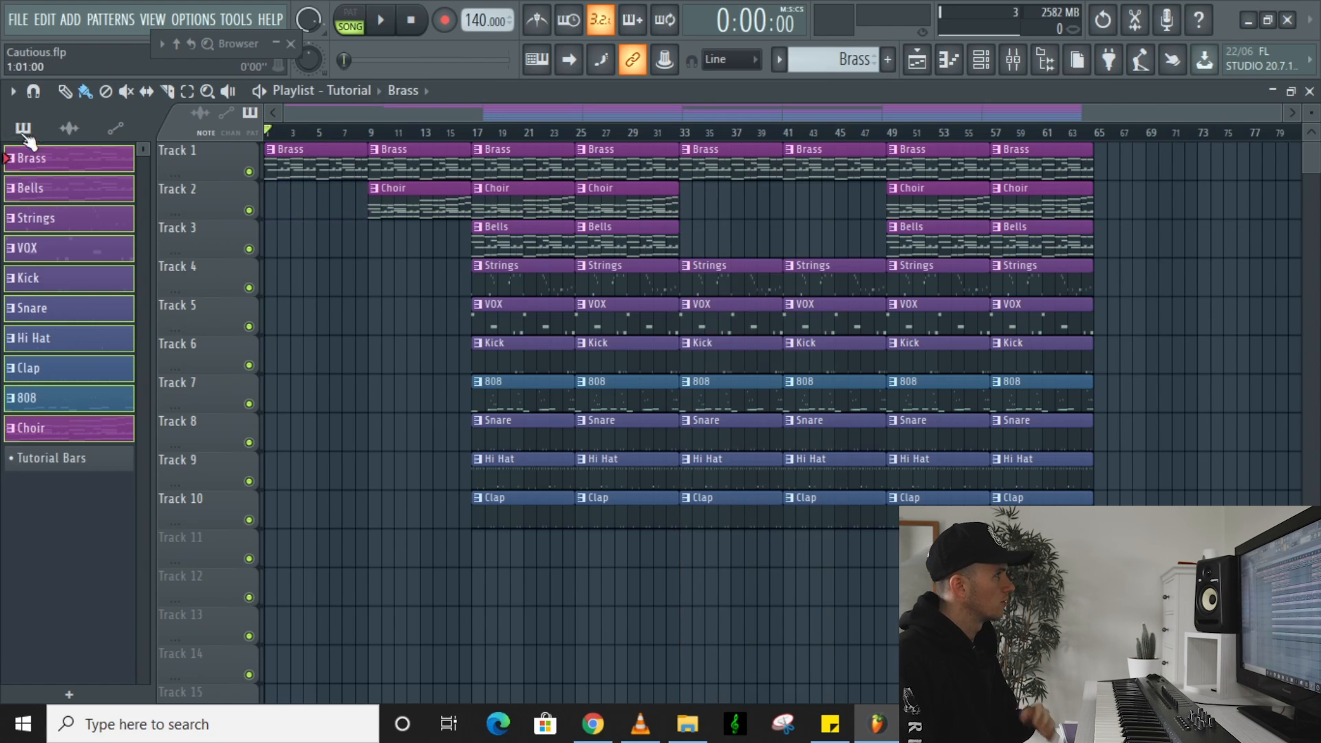
{"action": "key", "text": "space"}
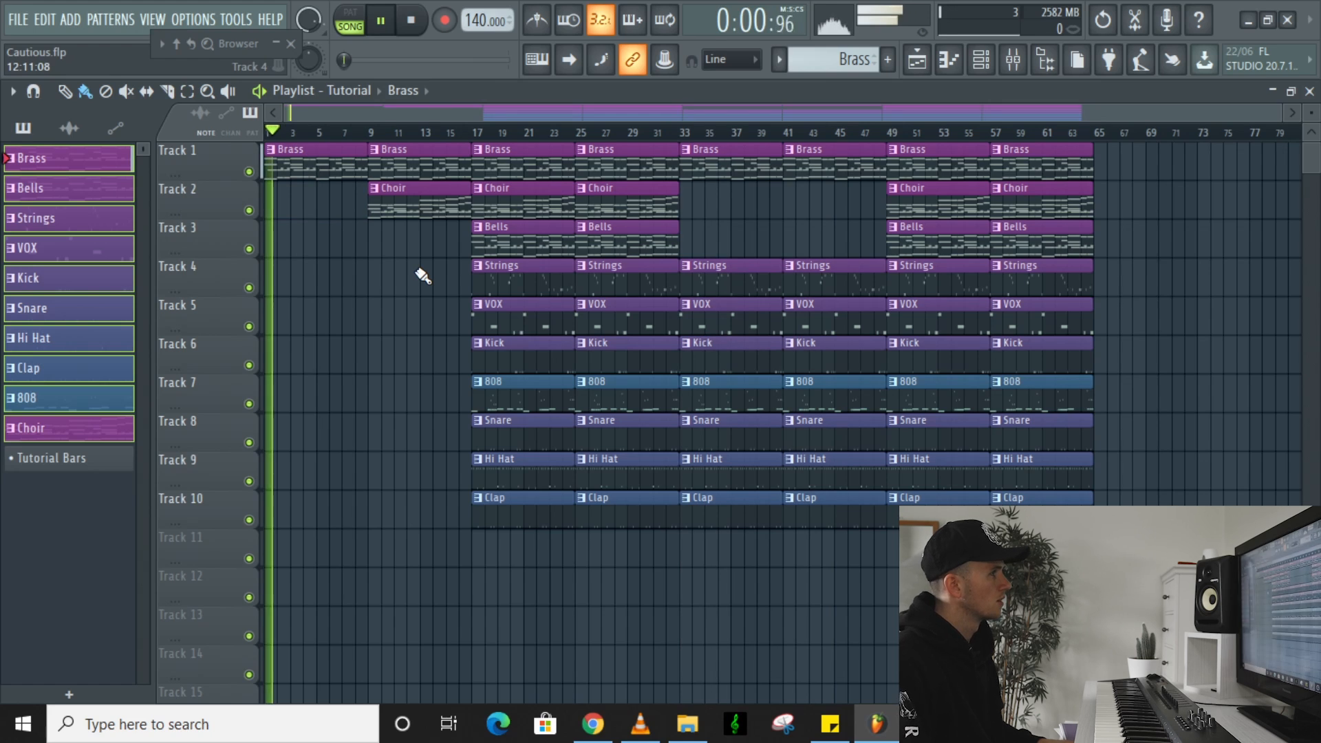
Delete the Choir and Brass clips at bar 17, stop playback and return the playhead to bar 1
{"action": "right_click", "coordinate": [509, 205]}
{"action": "right_click", "coordinate": [501, 169]}
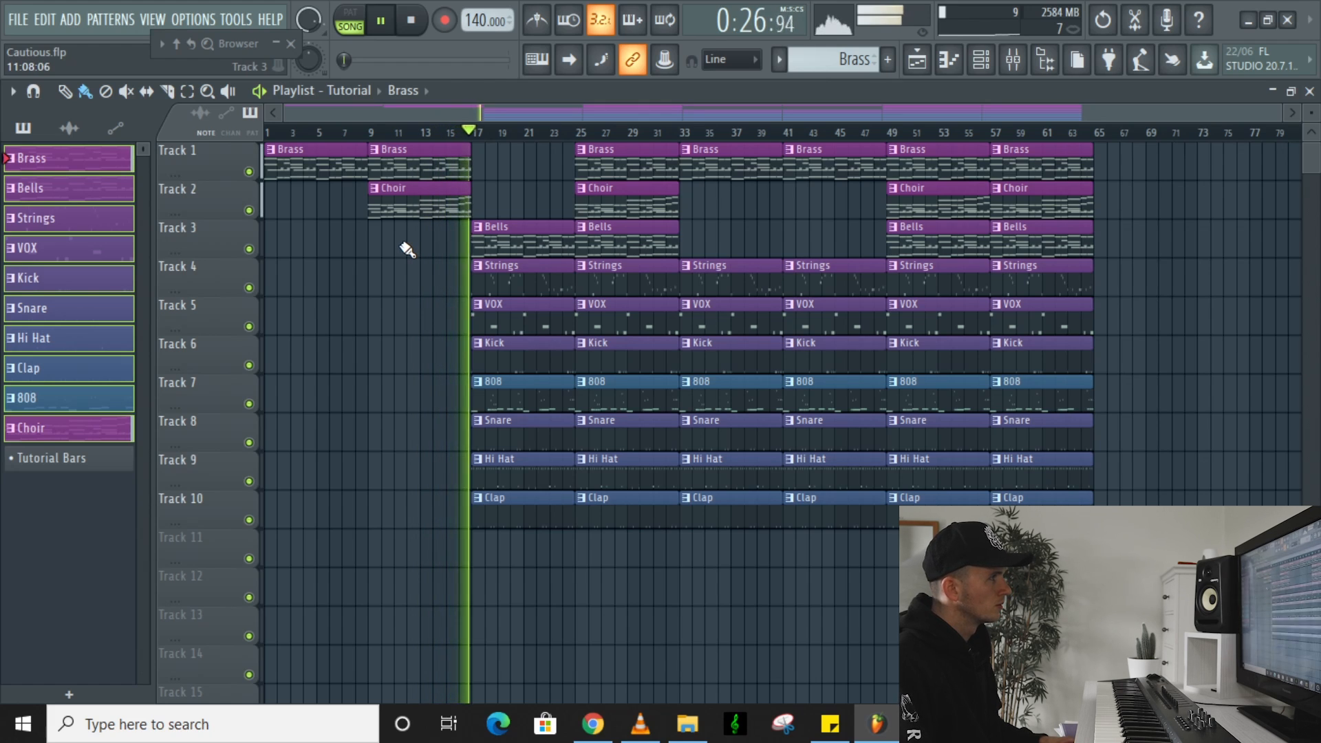
{"action": "key", "text": "space"}
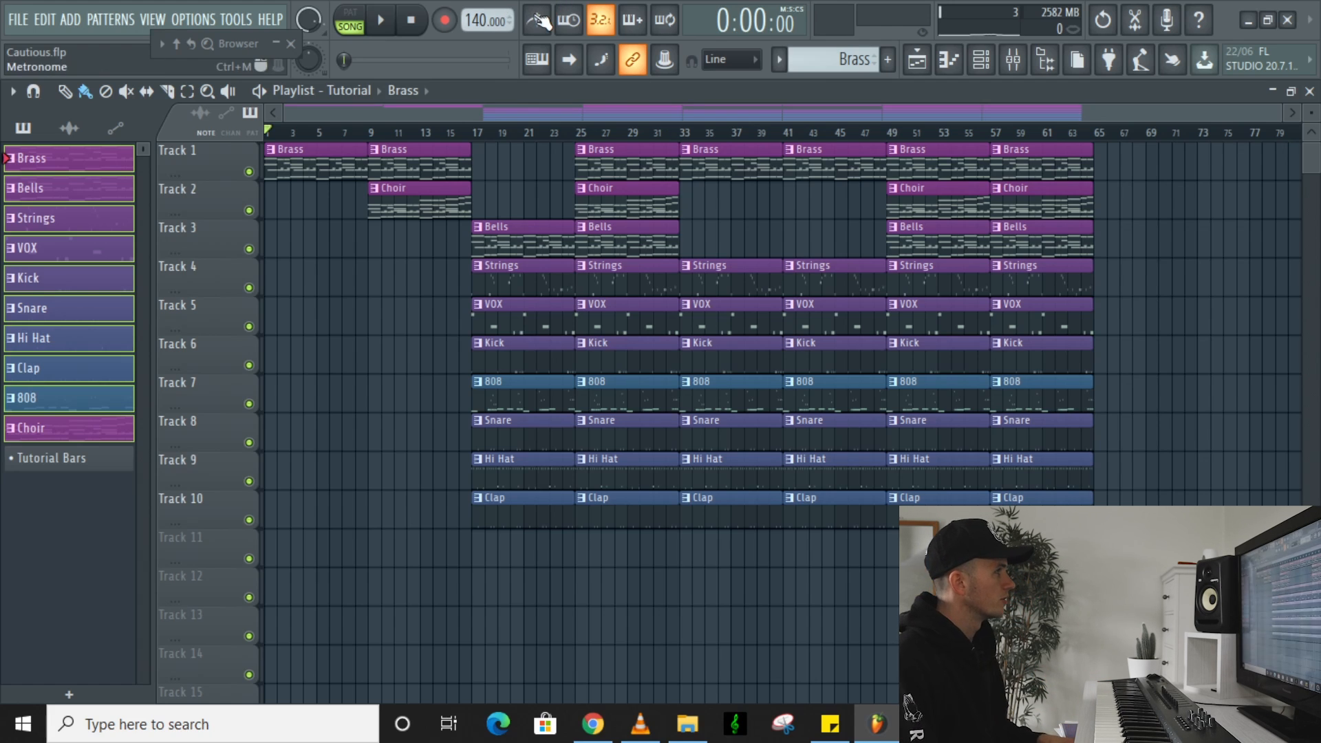
{"action": "left_click", "coordinate": [315, 134]}
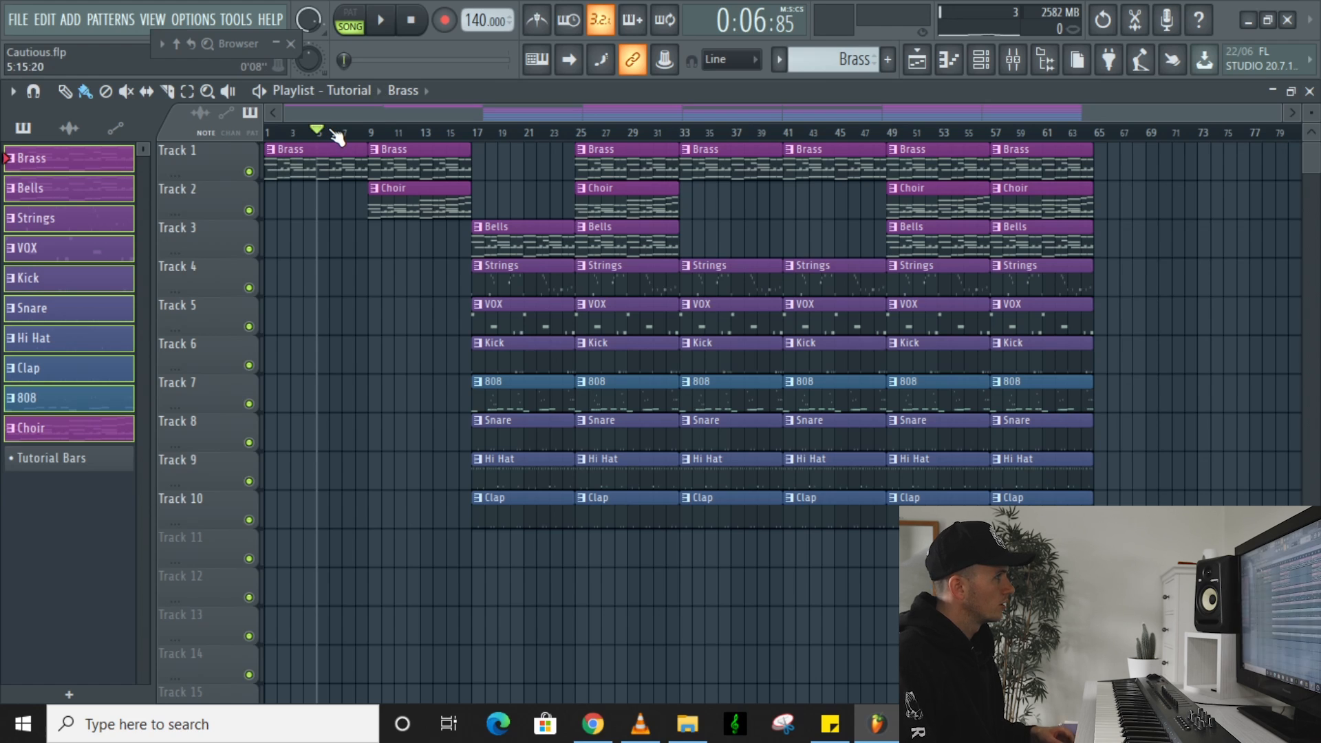
{"action": "left_click", "coordinate": [268, 133]}
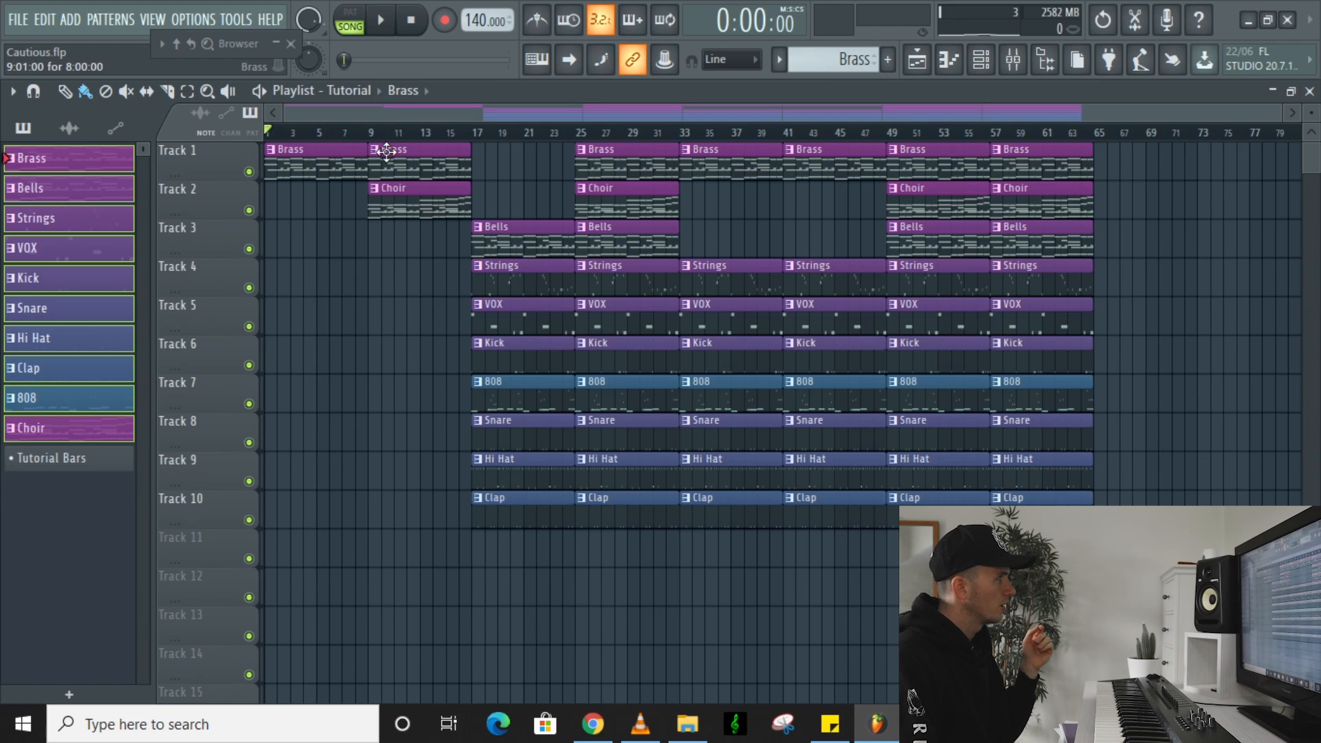
Place the Cymbal audio clip on track 11 so its swell peaks at bar 17, and audition the transition
{"action": "left_click", "coordinate": [69, 128]}
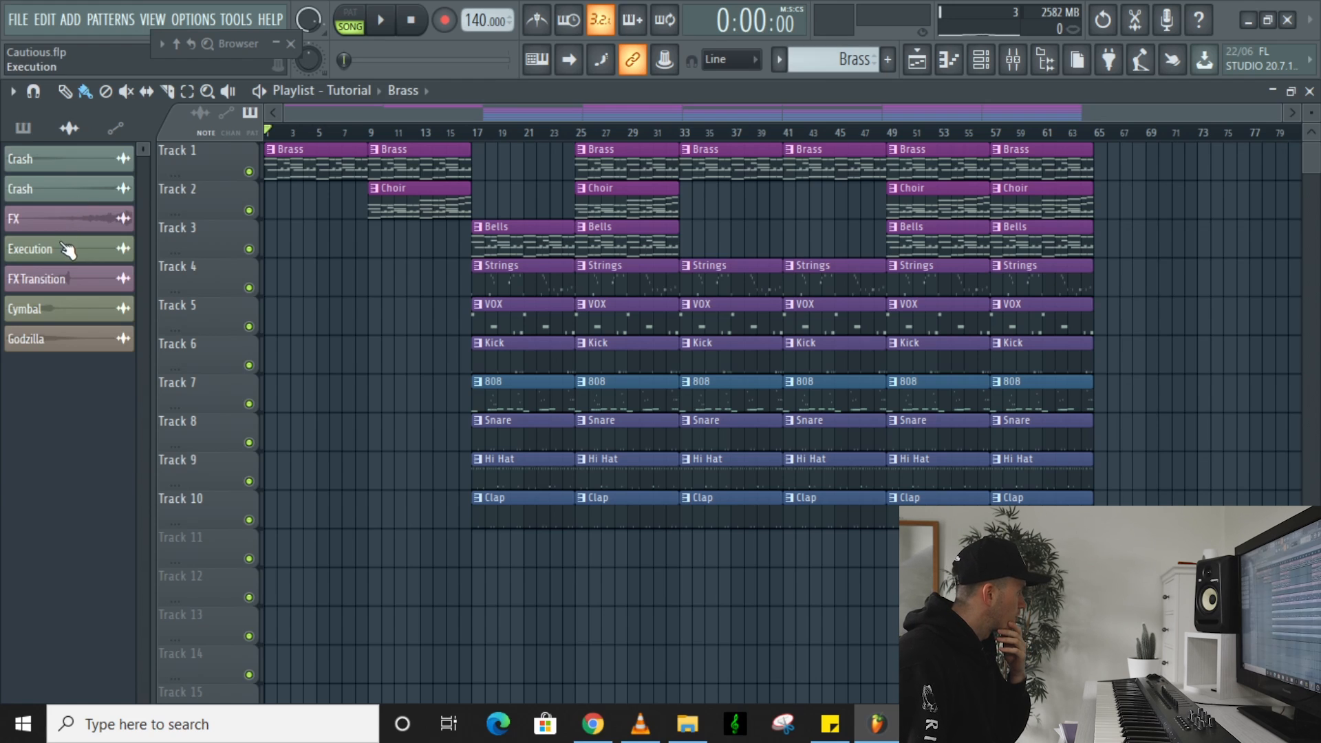
{"action": "left_click_drag", "start_coordinate": [62, 309], "coordinate": [428, 564]}
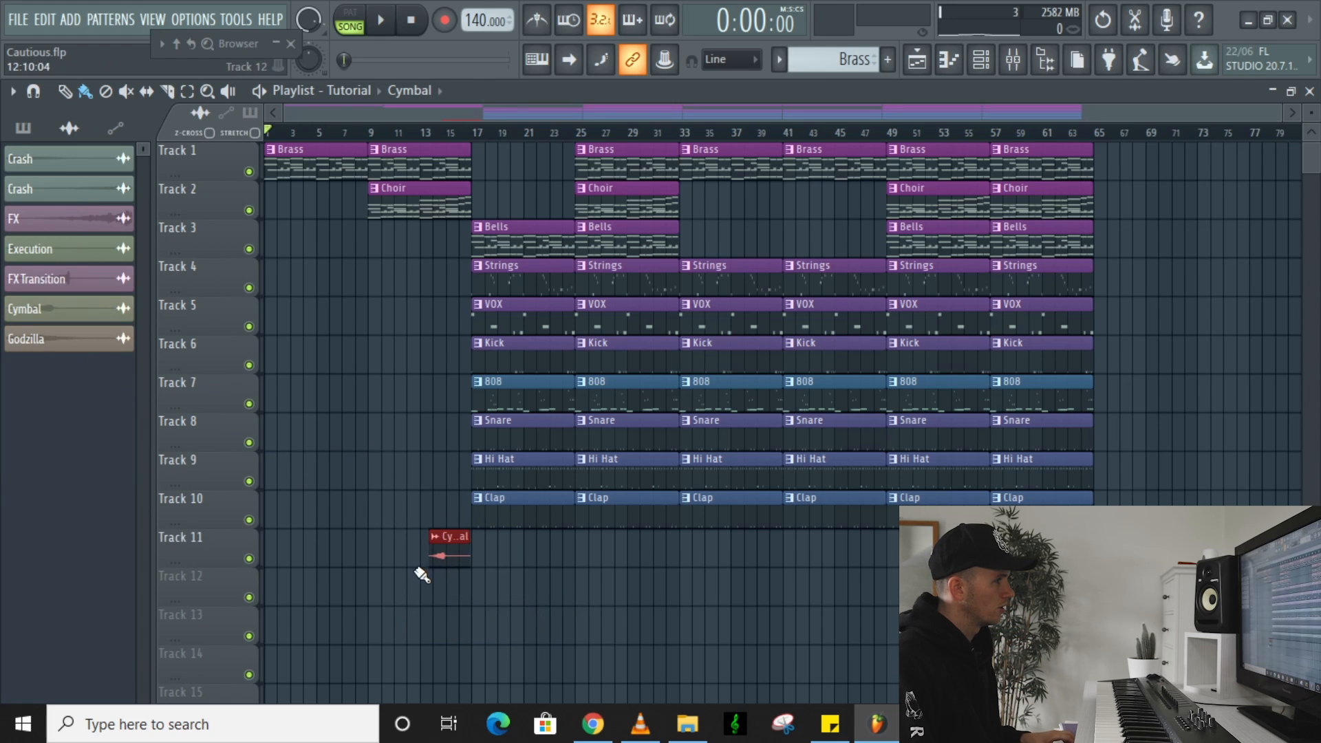
{"action": "scroll", "coordinate": [421, 570], "scroll_direction": "up", "scroll_amount": 5}
{"action": "left_click_drag", "start_coordinate": [599, 560], "coordinate": [727, 558]}
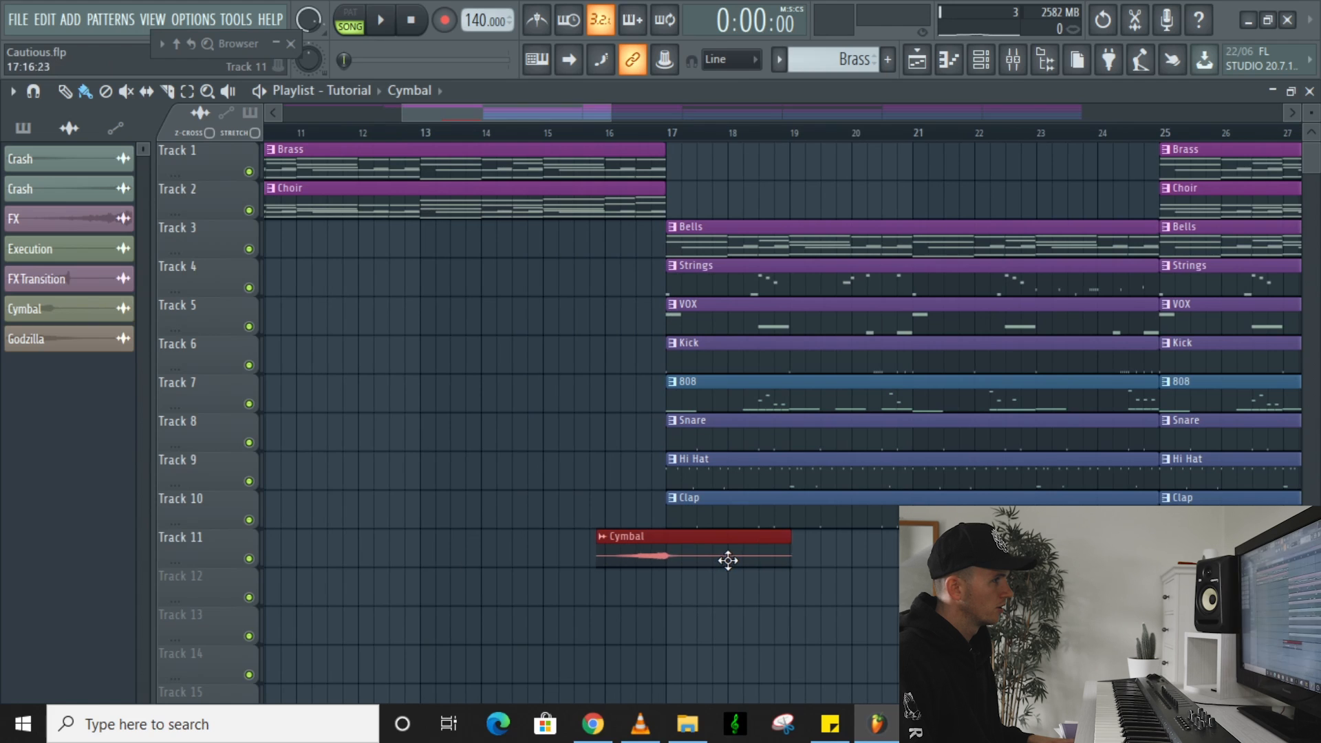
{"action": "left_click", "coordinate": [625, 134]}
{"action": "key", "text": "space"}
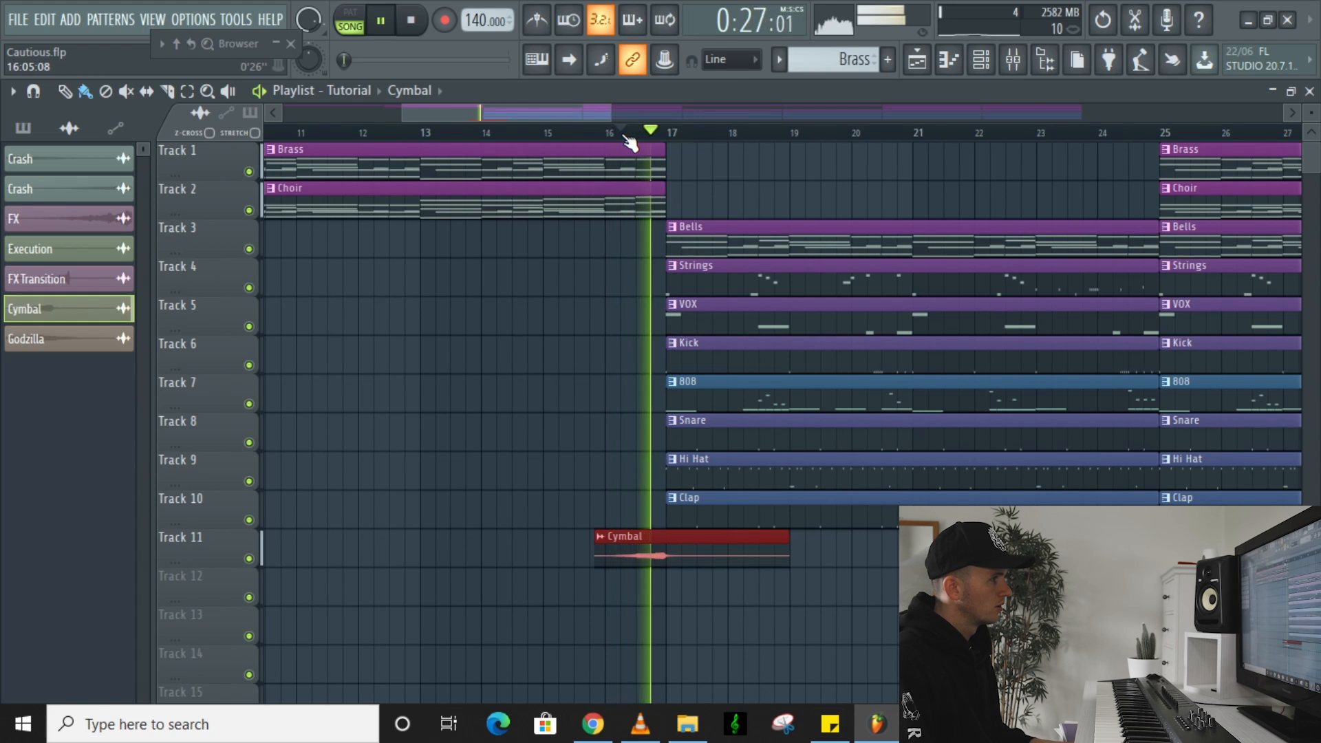
{"action": "key", "text": "space"}
{"action": "scroll", "coordinate": [787, 599], "scroll_direction": "up", "scroll_amount": 4}
{"action": "scroll", "coordinate": [764, 545], "scroll_direction": "up", "scroll_amount": 2}
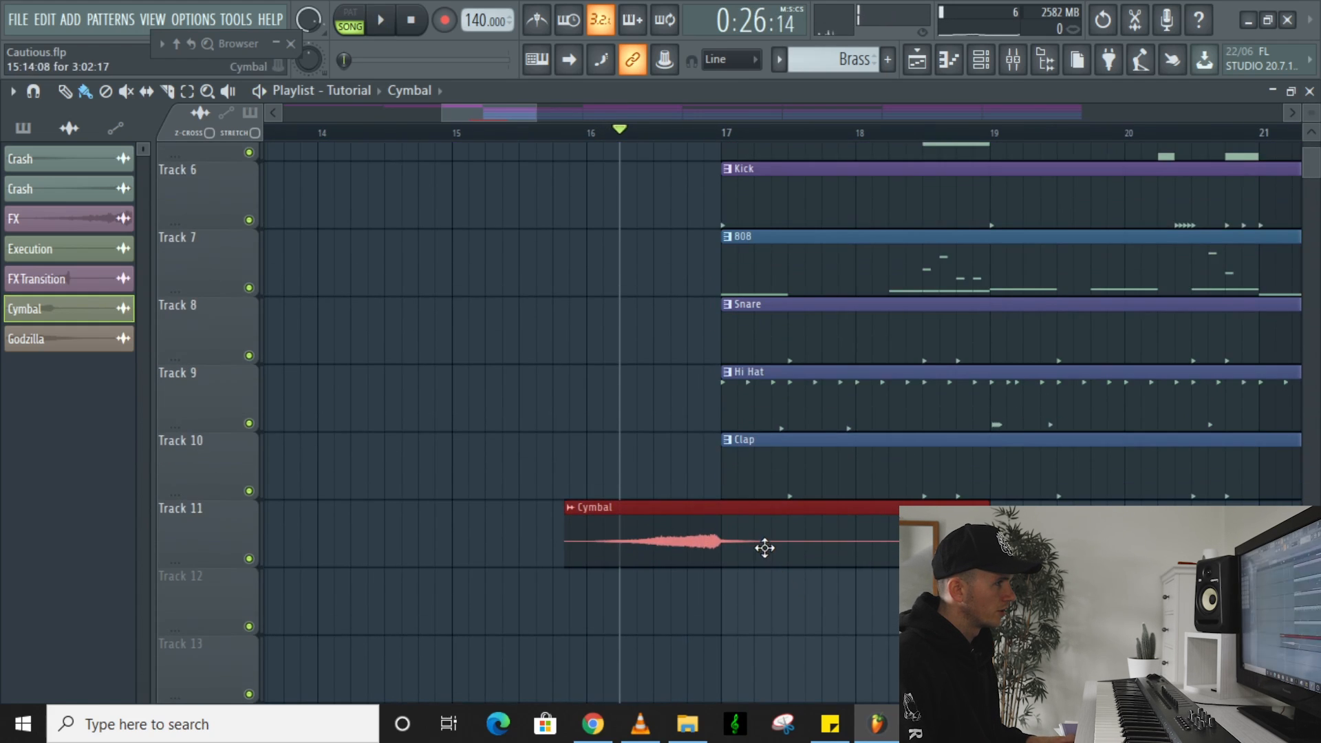
Place the Godzilla audio clip on track 12 at about bar 16 and audition it with the Cymbal
{"action": "scroll", "coordinate": [495, 538], "scroll_direction": "down", "scroll_amount": 4}
{"action": "scroll", "coordinate": [495, 538], "scroll_direction": "down", "scroll_amount": 3}
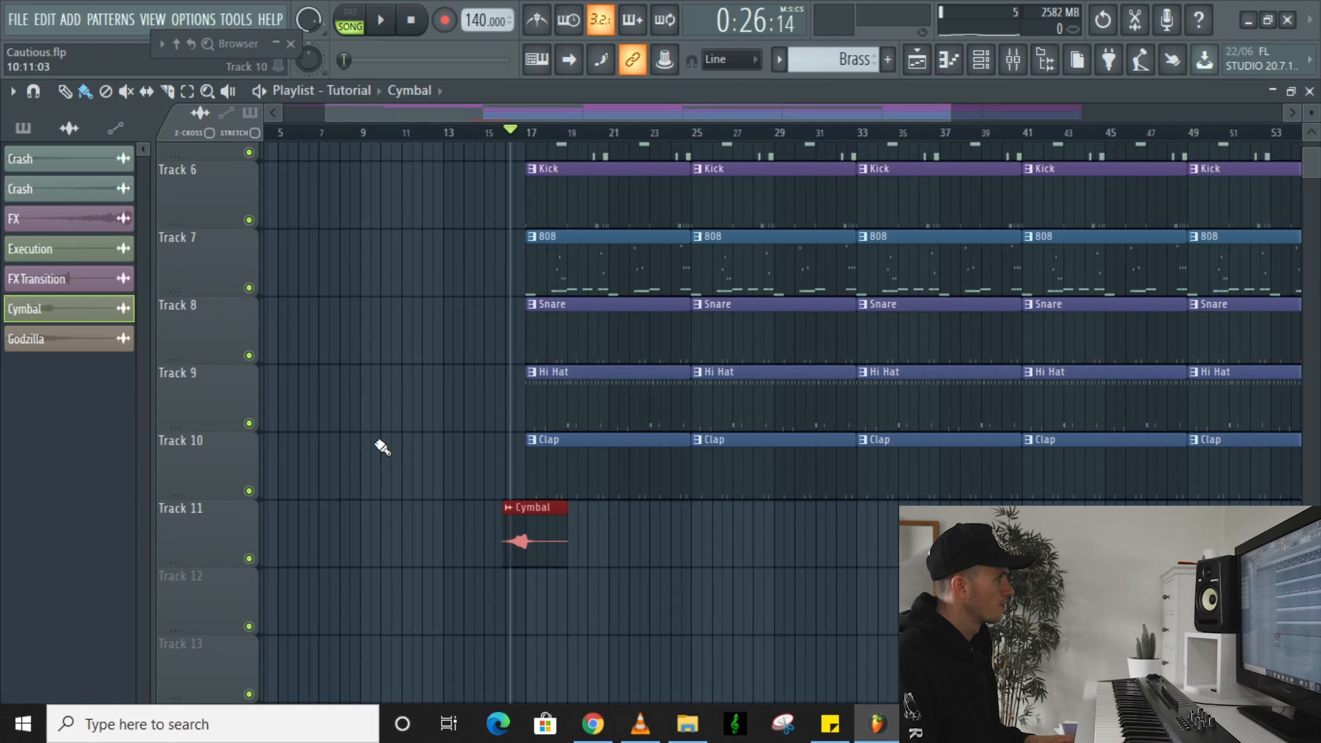
{"action": "left_click_drag", "start_coordinate": [73, 344], "coordinate": [553, 614]}
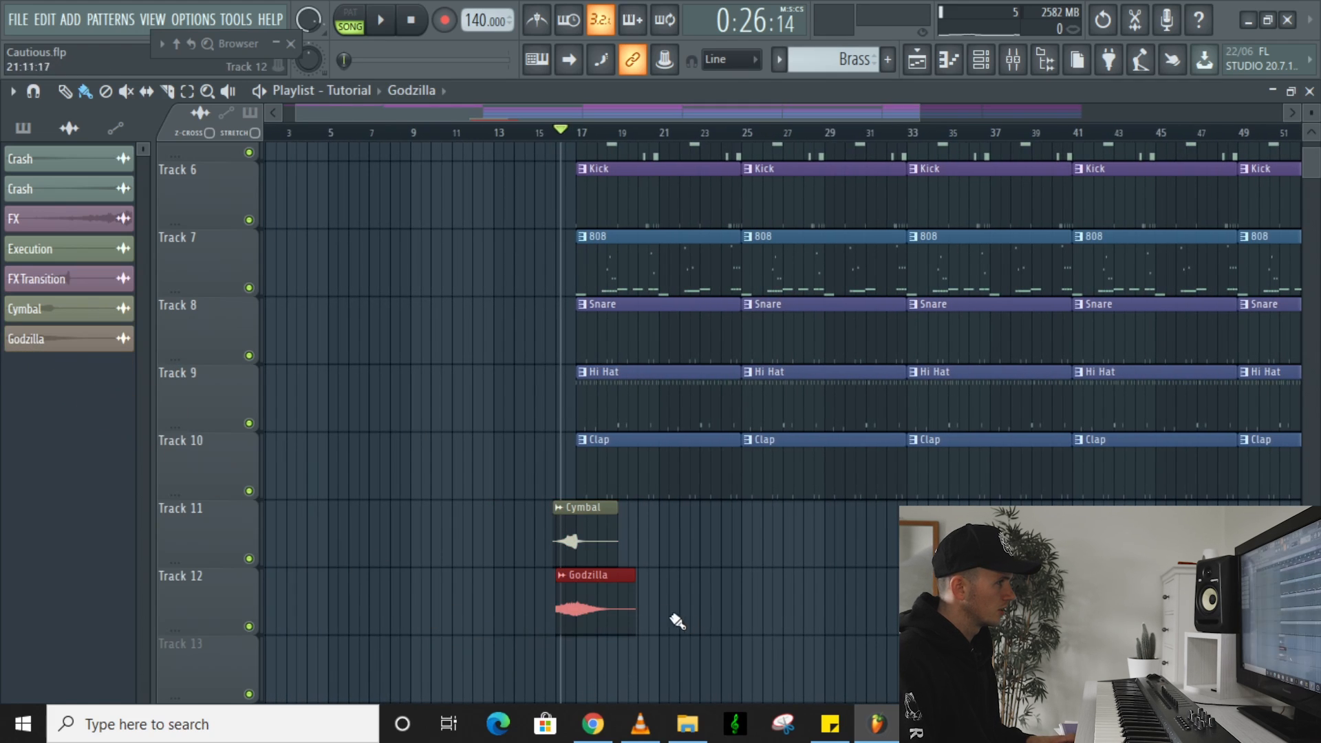
{"action": "scroll", "coordinate": [599, 611], "scroll_direction": "up", "scroll_amount": 2}
{"action": "key", "text": "space"}
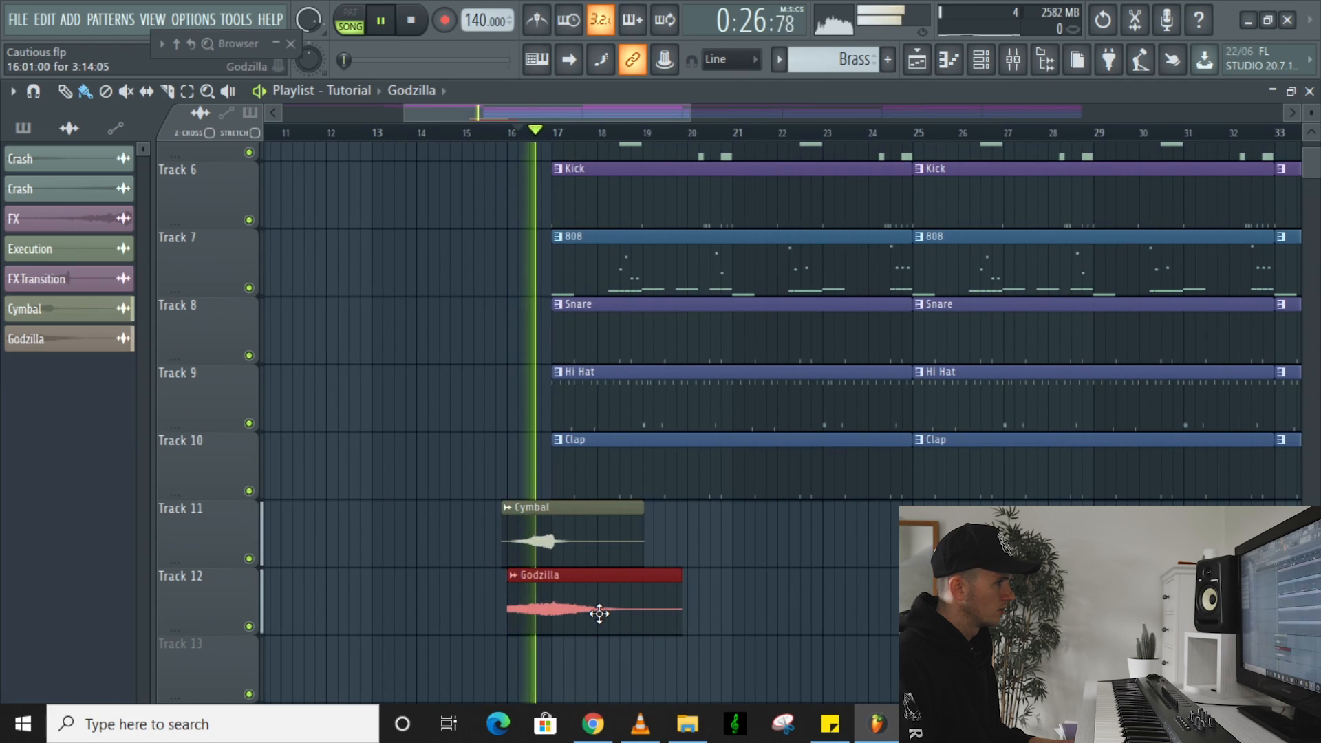
{"action": "key", "text": "space"}
Move the Godzilla clip one bar earlier to about bar 15 and replay the transition
{"action": "left_click_drag", "start_coordinate": [599, 612], "coordinate": [553, 612]}
{"action": "left_click", "coordinate": [448, 129]}
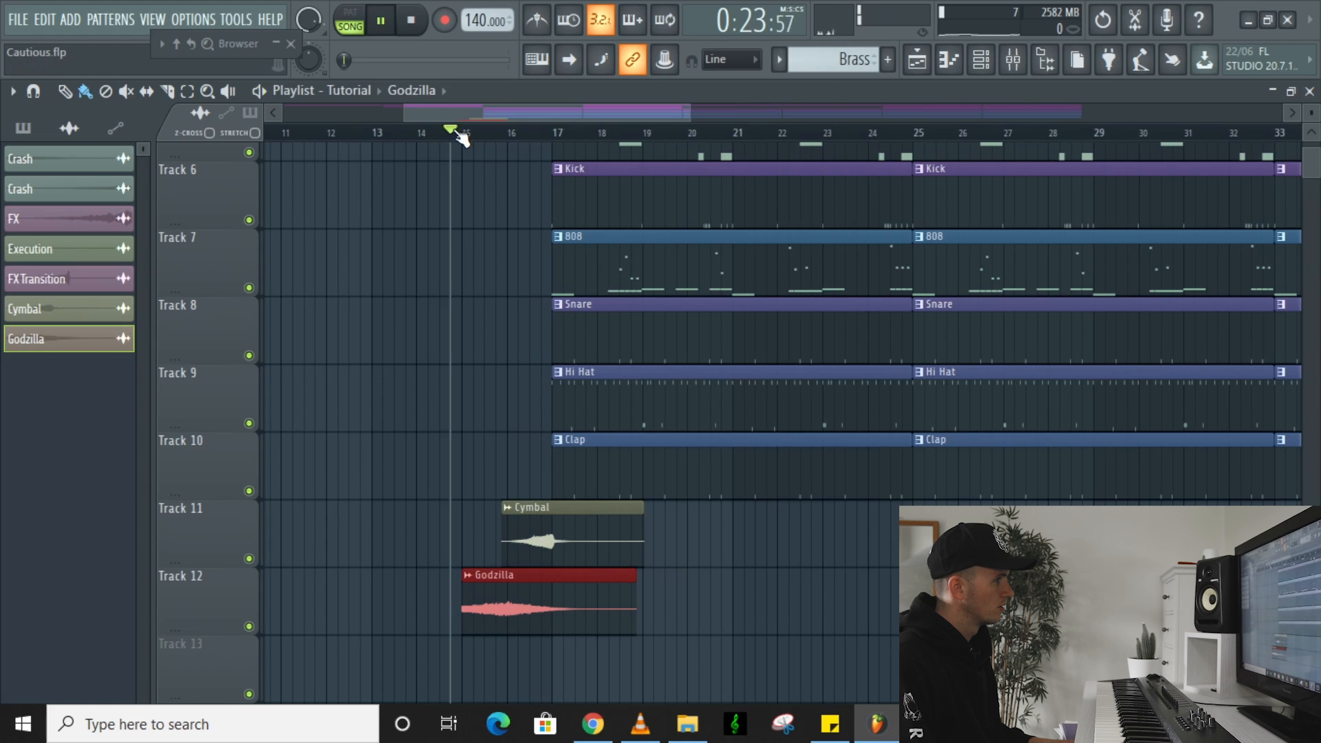
{"action": "key", "text": "space"}
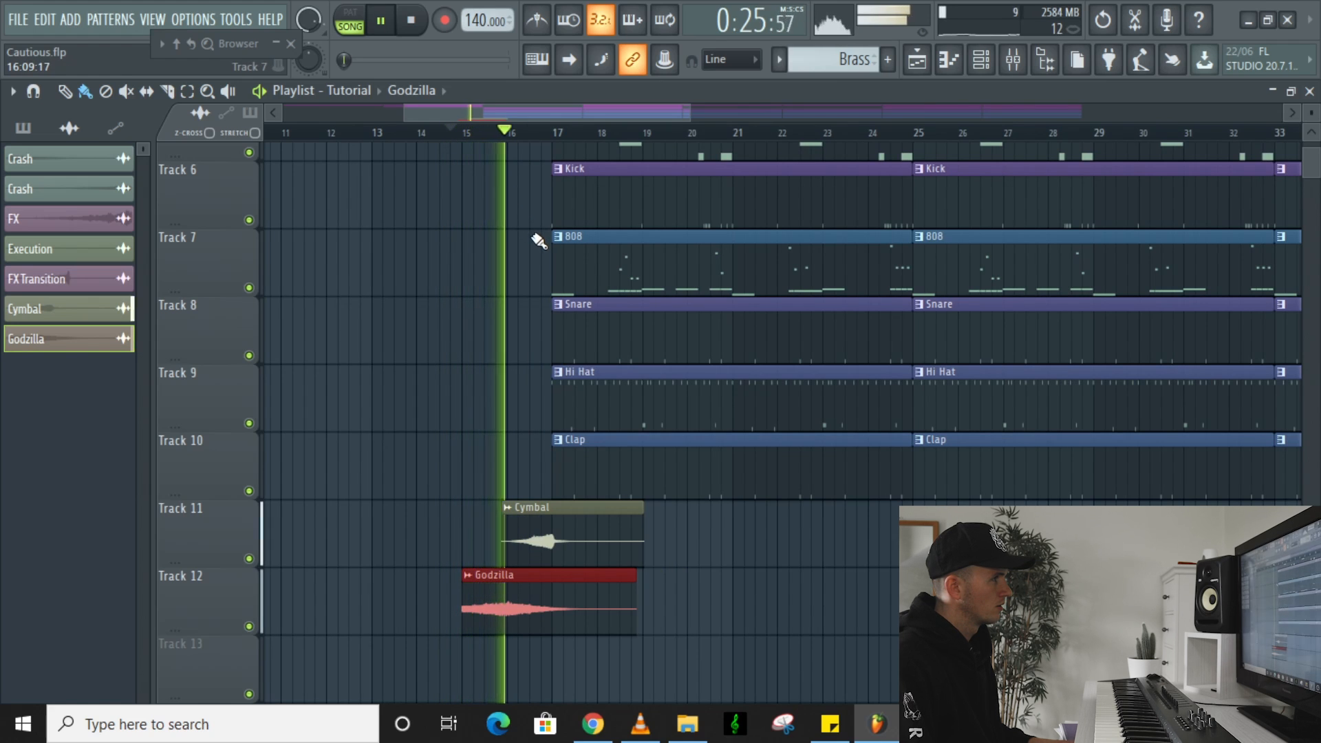
{"action": "key", "text": "space"}
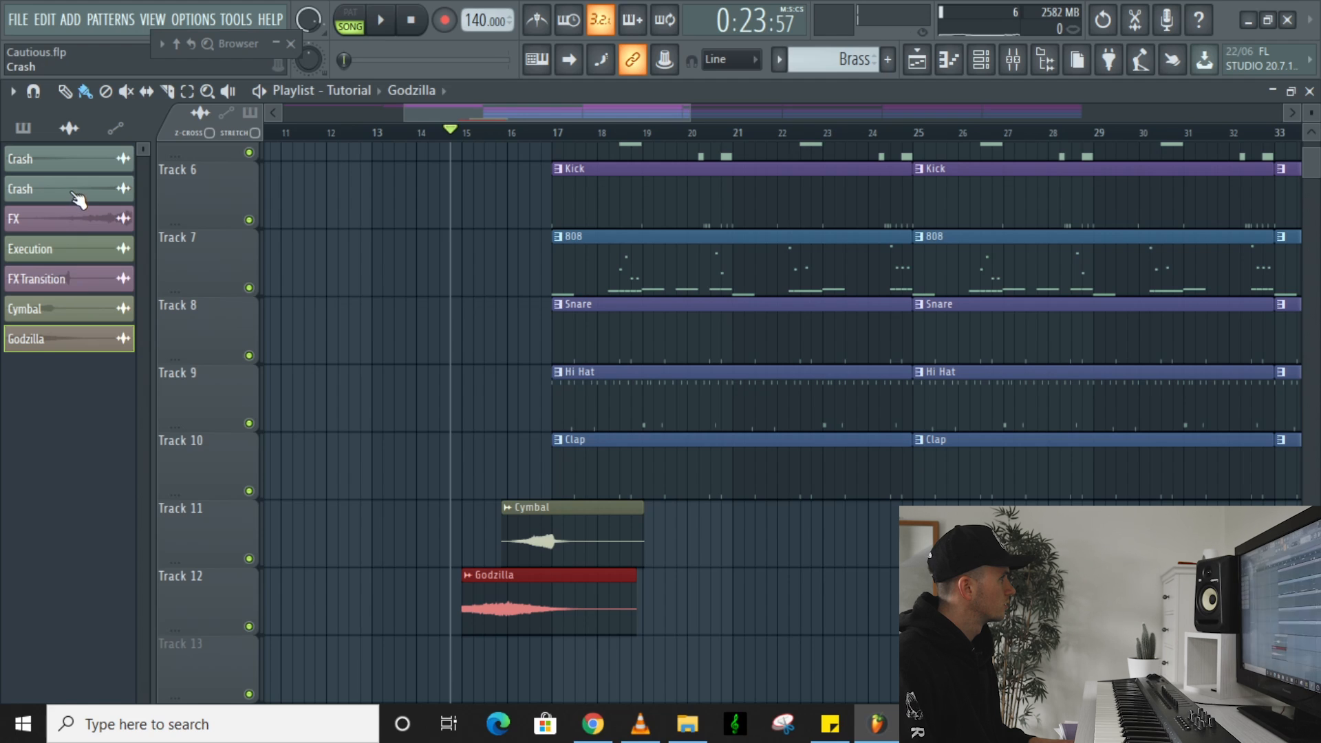
Place the first Crash clip on track 13 at bar 17 and the second Crash on track 14 leading into it
{"action": "left_click_drag", "start_coordinate": [78, 169], "coordinate": [592, 580]}
{"action": "left_click_drag", "start_coordinate": [103, 190], "coordinate": [766, 643]}
{"action": "scroll", "coordinate": [639, 567], "scroll_direction": "up", "scroll_amount": 3}
{"action": "scroll", "coordinate": [684, 651], "scroll_direction": "up", "scroll_amount": 5}
{"action": "scroll", "coordinate": [791, 626], "scroll_direction": "up", "scroll_amount": 3}
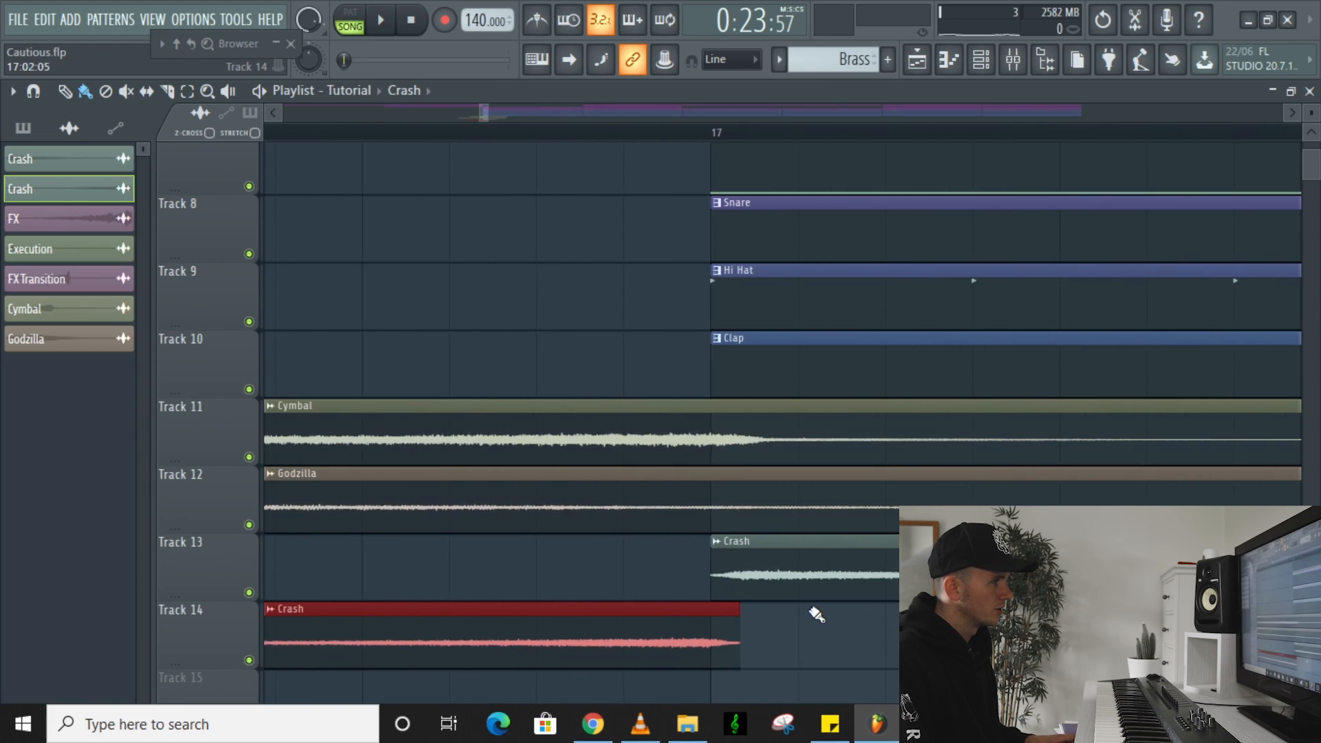
Nudge the track 13 Crash clip slightly earlier to 16:16:16 so its full level lands on bar 17
{"action": "scroll", "coordinate": [733, 592], "scroll_direction": "up", "scroll_amount": 4}
{"action": "scroll", "coordinate": [740, 596], "scroll_direction": "up", "scroll_amount": 1}
{"action": "scroll", "coordinate": [740, 581], "scroll_direction": "down", "scroll_amount": 2}
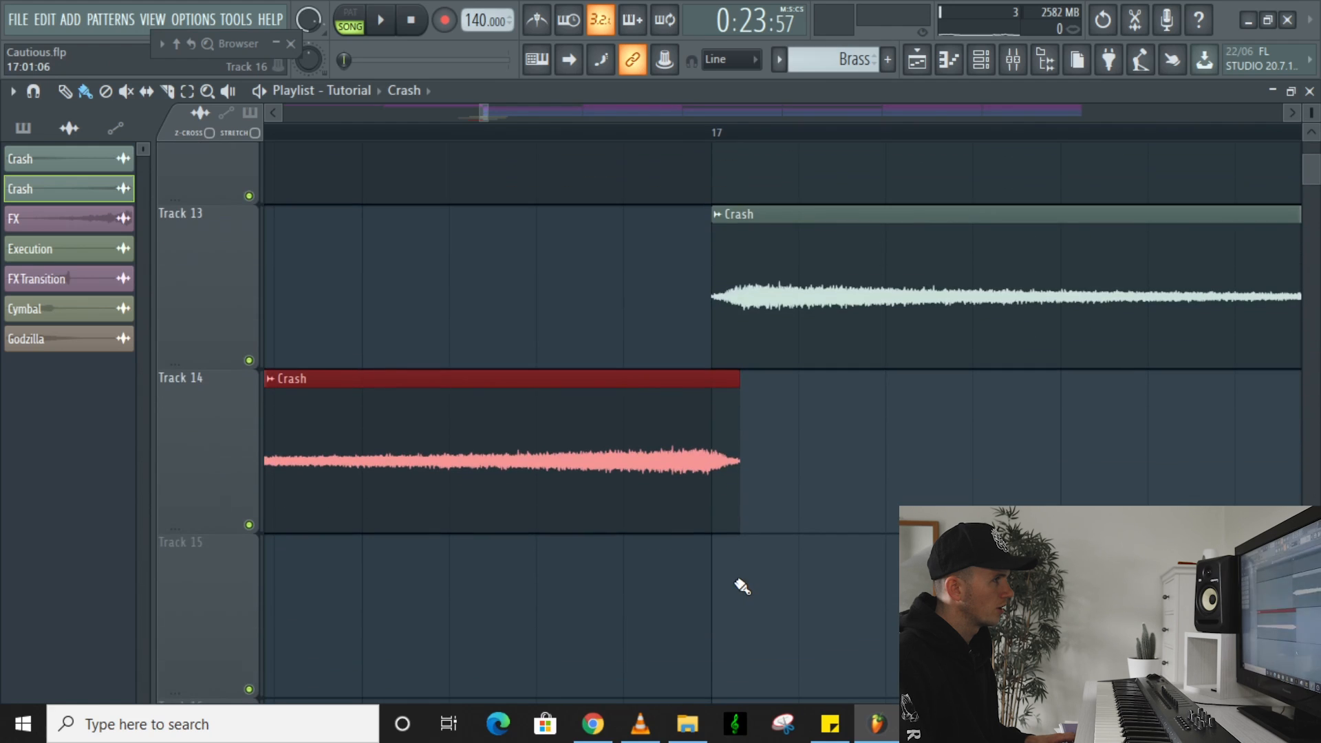
{"action": "scroll", "coordinate": [719, 512], "scroll_direction": "up", "scroll_amount": 2}
{"action": "scroll", "coordinate": [723, 507], "scroll_direction": "up", "scroll_amount": 1}
{"action": "scroll", "coordinate": [719, 507], "scroll_direction": "down", "scroll_amount": 1}
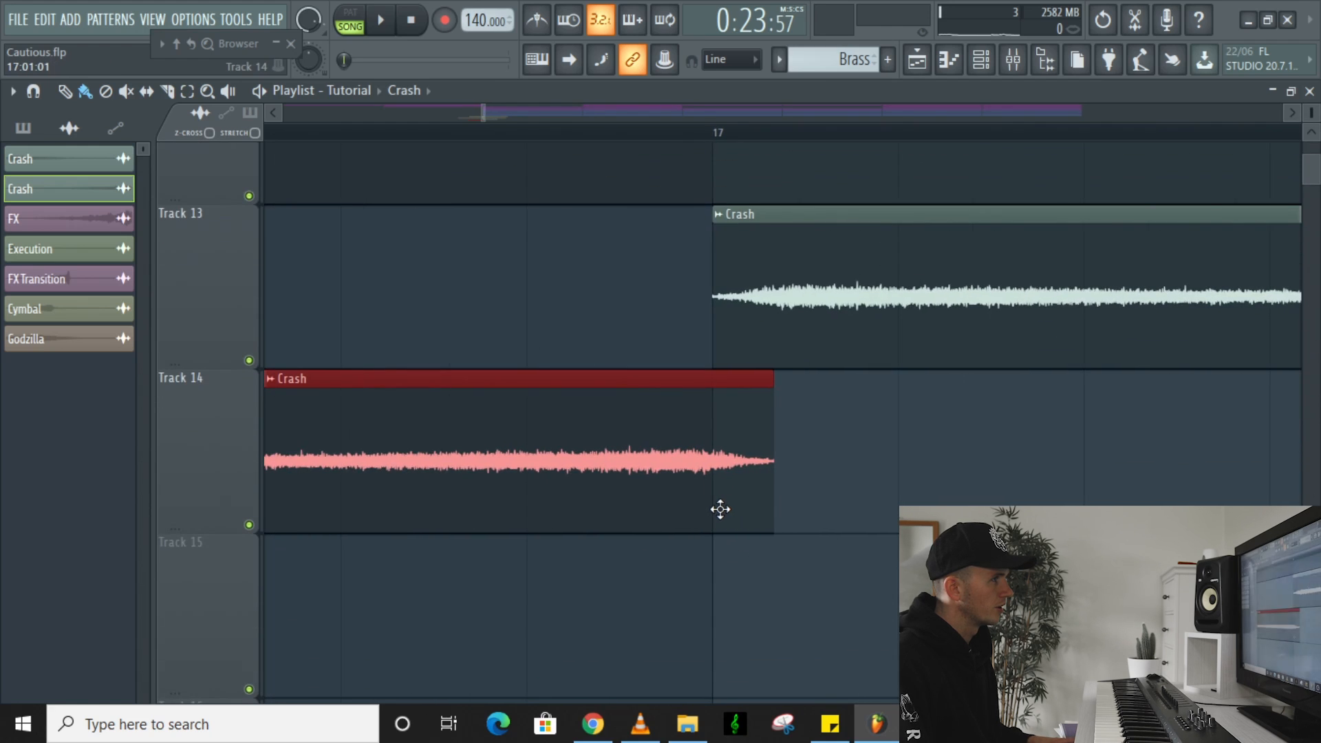
{"action": "left_click_drag", "start_coordinate": [855, 331], "coordinate": [798, 316]}
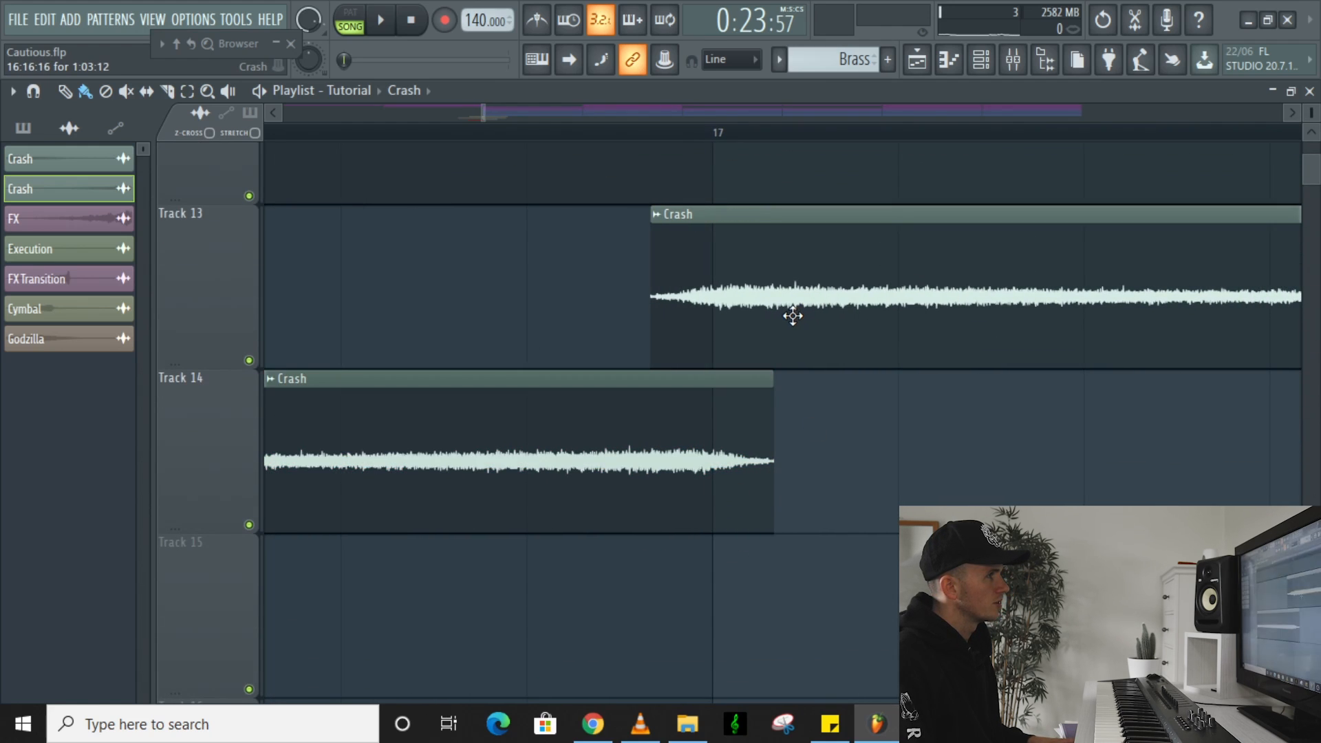
Delete the Strings clip at bar 17 on track 4 and shorten the VOX clip below it to one bar
{"action": "scroll", "coordinate": [798, 323], "scroll_direction": "down", "scroll_amount": 5}
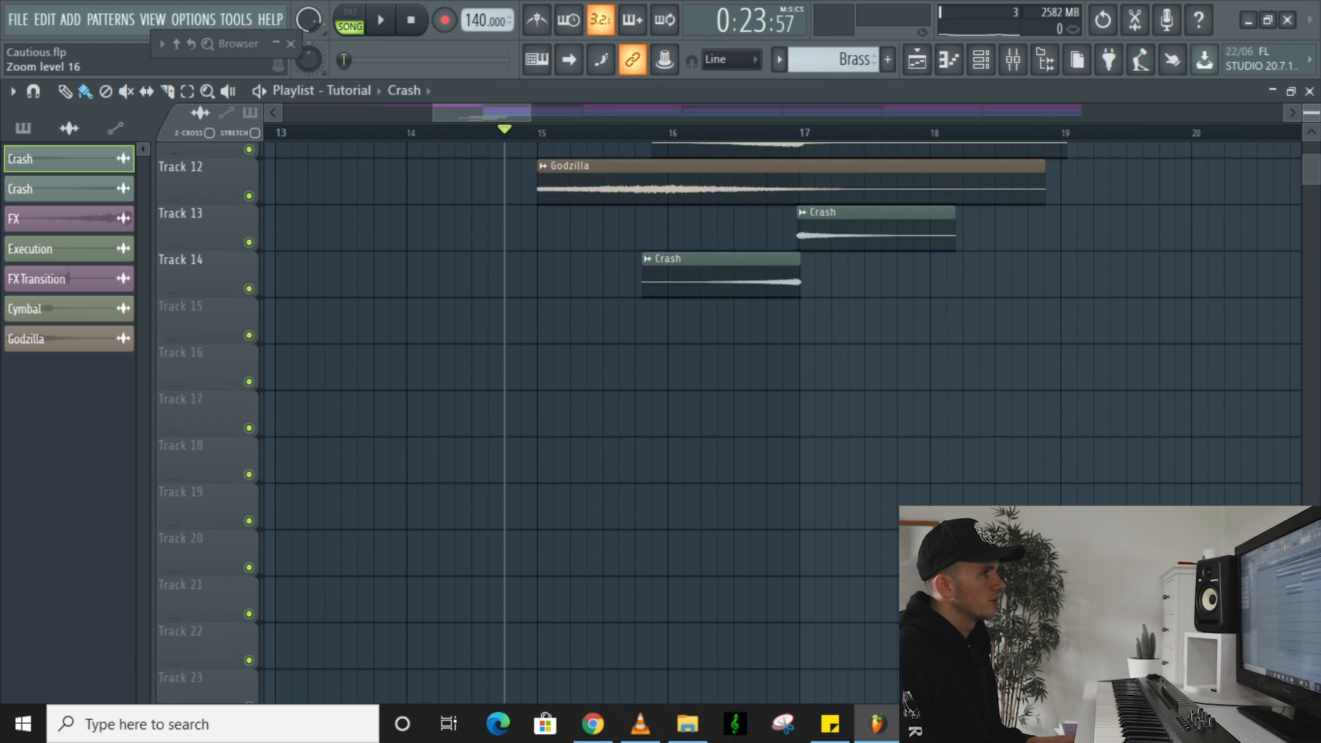
{"action": "scroll", "coordinate": [805, 306], "scroll_direction": "up", "scroll_amount": 5}
{"action": "scroll", "coordinate": [799, 302], "scroll_direction": "down", "scroll_amount": 5}
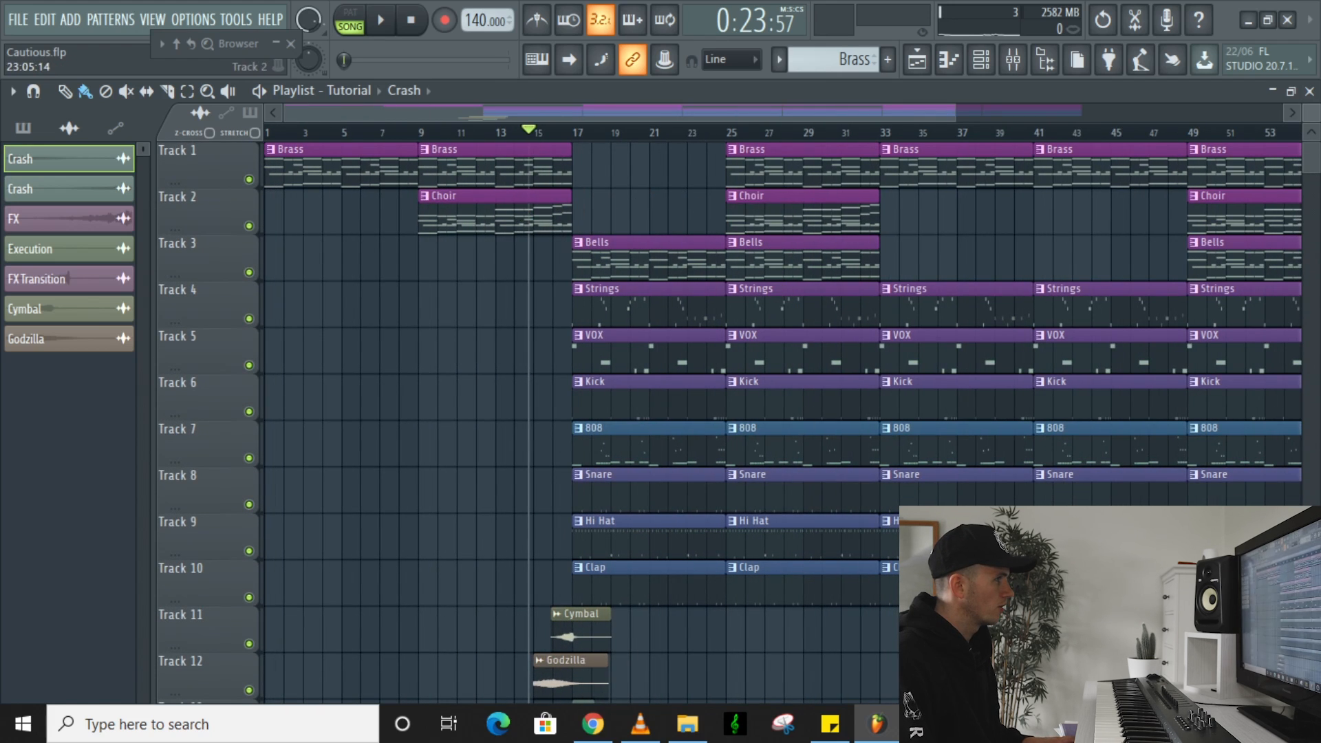
{"action": "scroll", "coordinate": [699, 200], "scroll_direction": "down", "scroll_amount": 1}
{"action": "scroll", "coordinate": [625, 236], "scroll_direction": "down", "scroll_amount": 2}
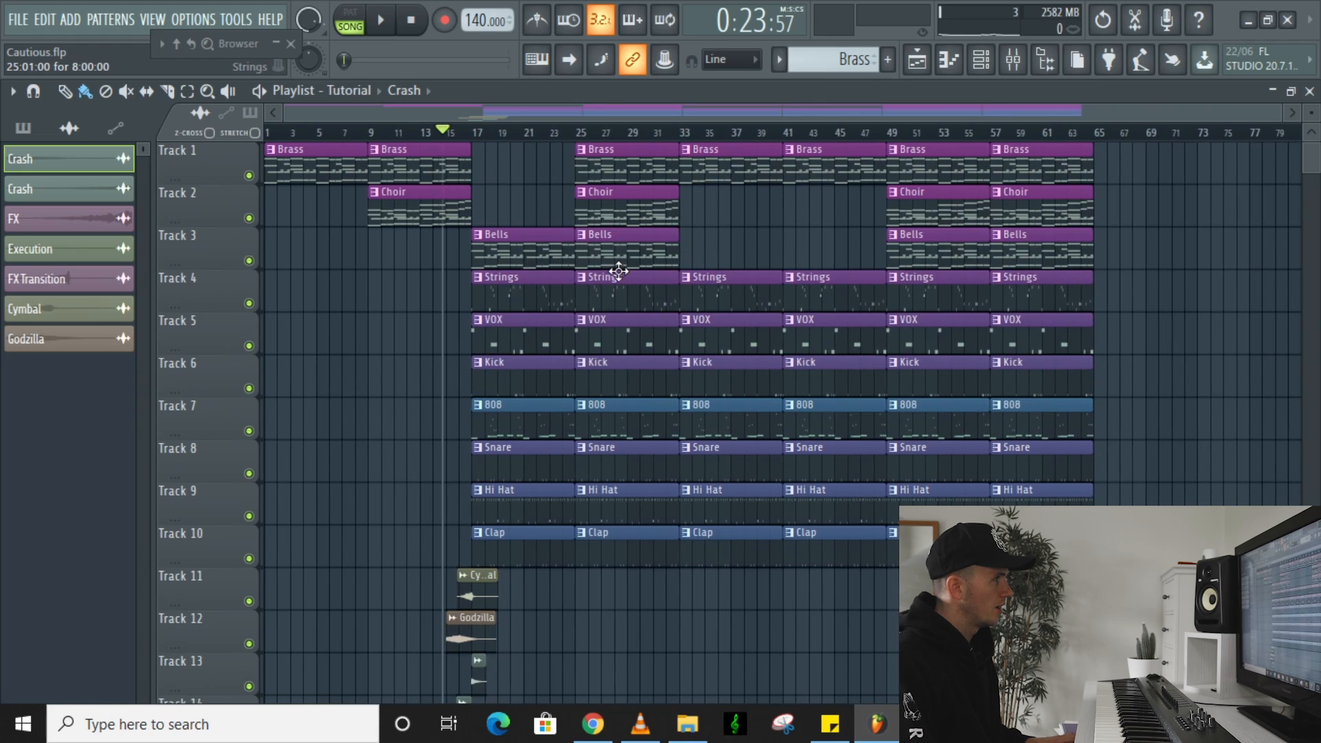
{"action": "right_click", "coordinate": [530, 300]}
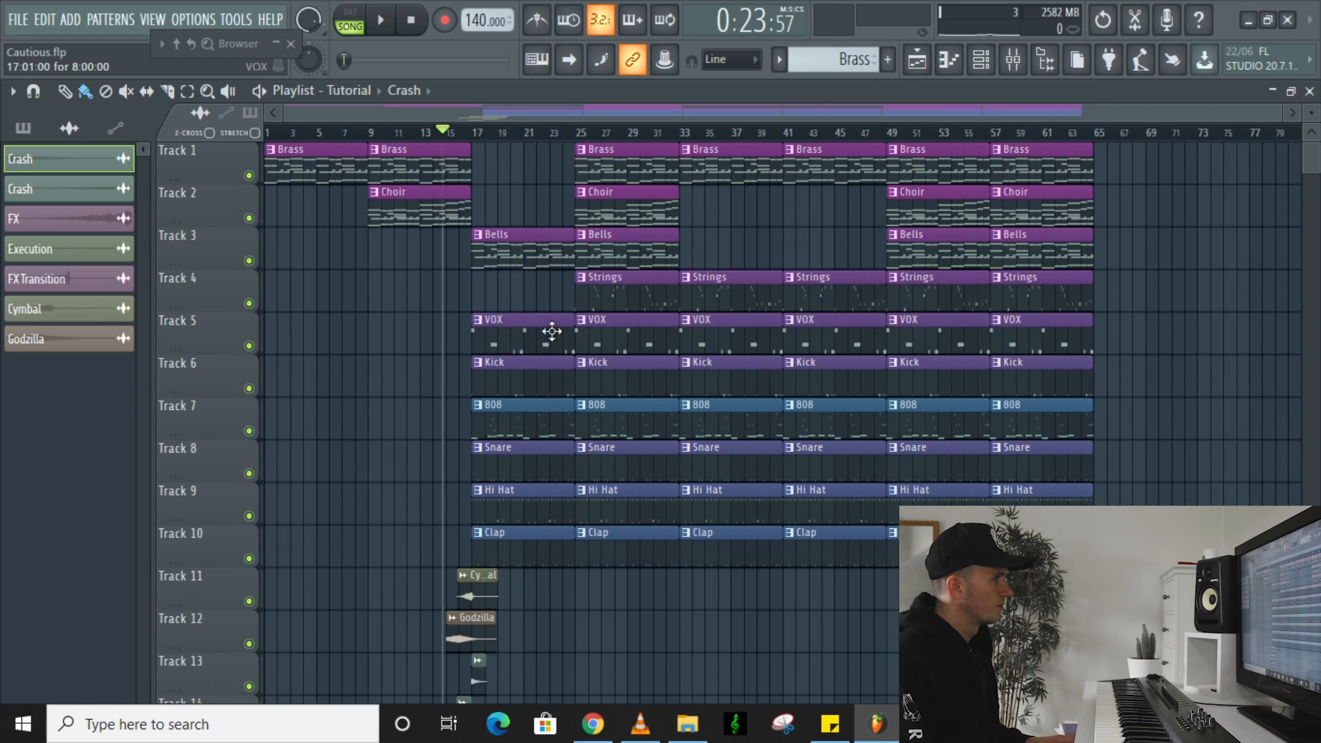
{"action": "left_click_drag", "start_coordinate": [568, 331], "coordinate": [496, 347]}
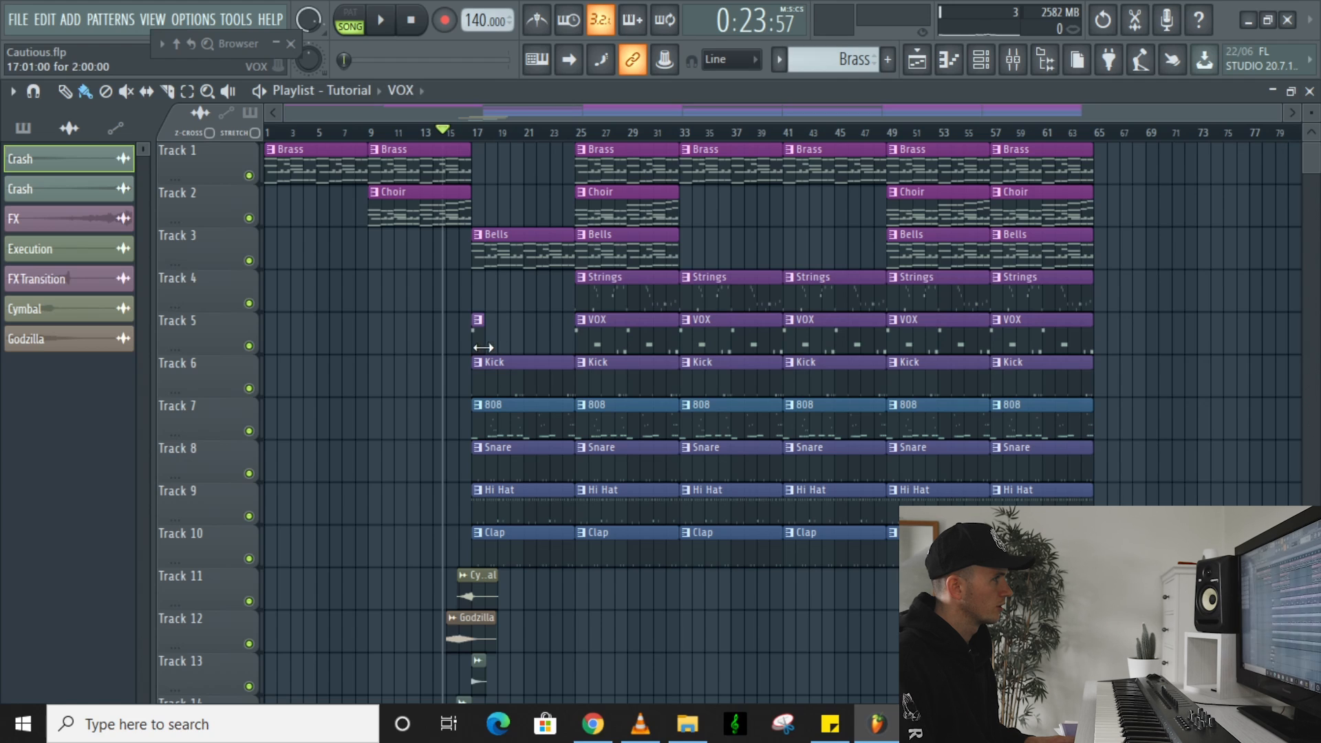
Trim the start of the first 808 clip on track 7 so it enters at bar 21
{"action": "scroll", "coordinate": [492, 413], "scroll_direction": "up", "scroll_amount": 3}
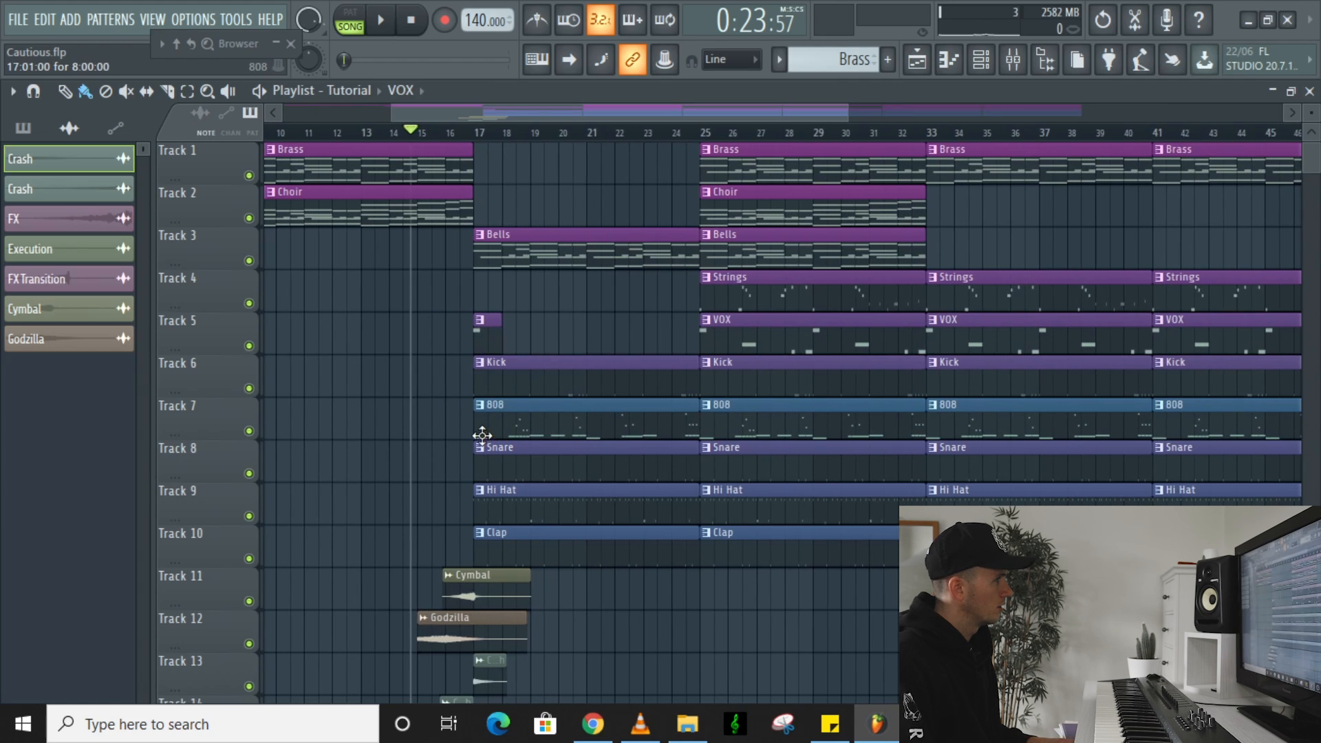
{"action": "left_click_drag", "start_coordinate": [476, 431], "coordinate": [590, 423]}
{"action": "scroll", "coordinate": [590, 423], "scroll_direction": "down", "scroll_amount": 2}
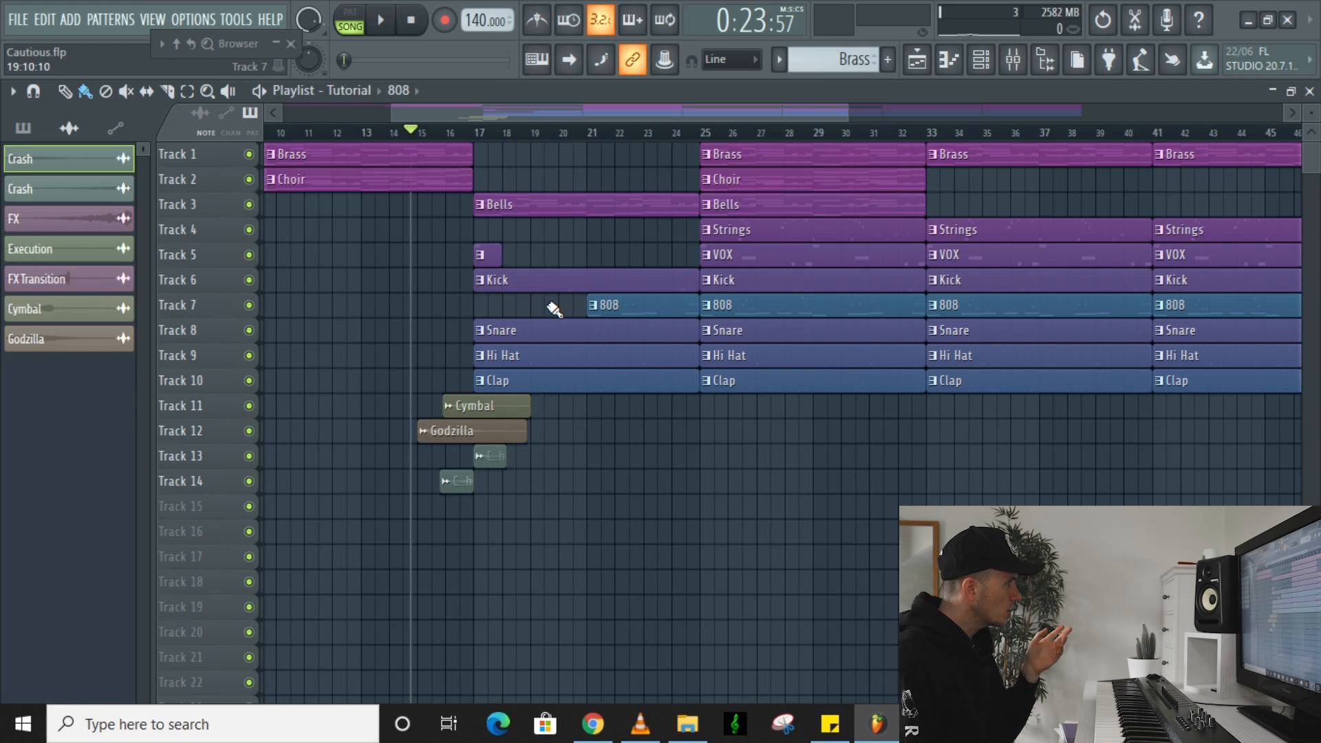
Remove the Brass and Choir clips at bar 25 and the Brass clips at bars 33 and 41
{"action": "left_click", "coordinate": [376, 131]}
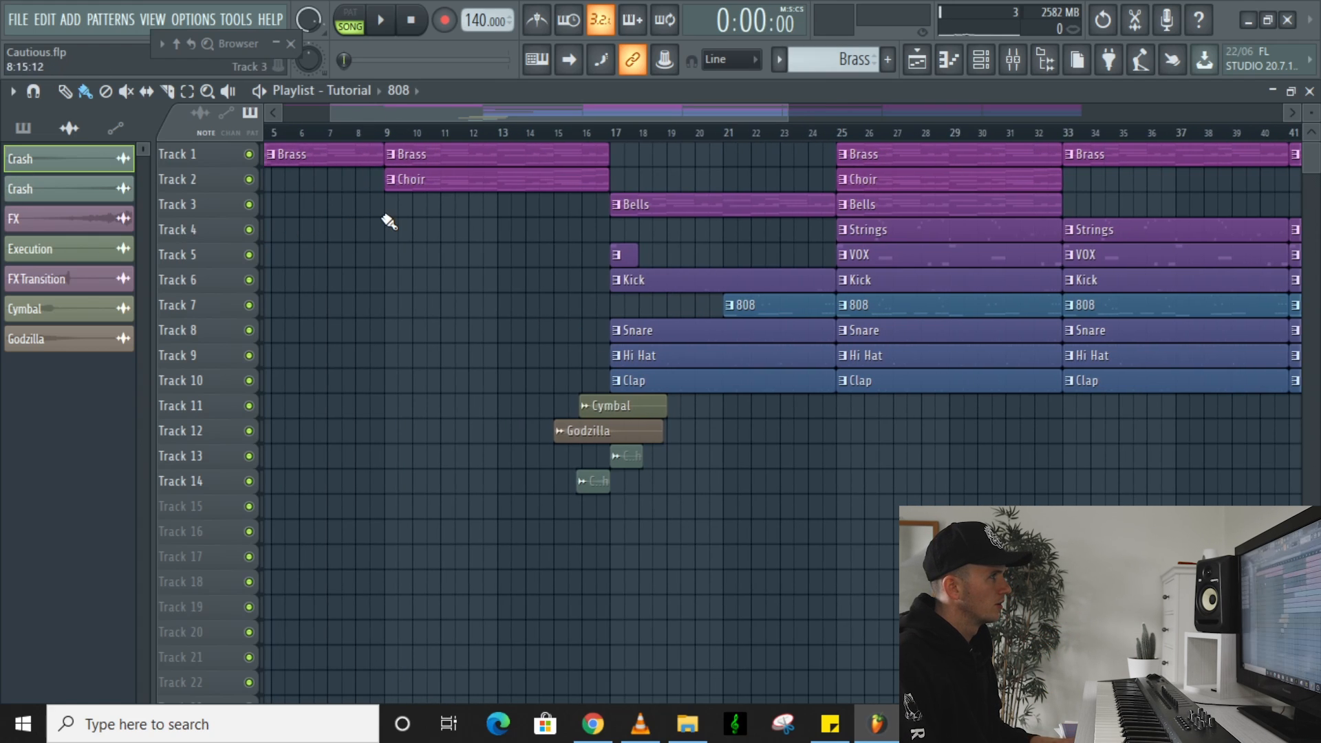
{"action": "scroll", "coordinate": [387, 222], "scroll_direction": "down", "scroll_amount": 3}
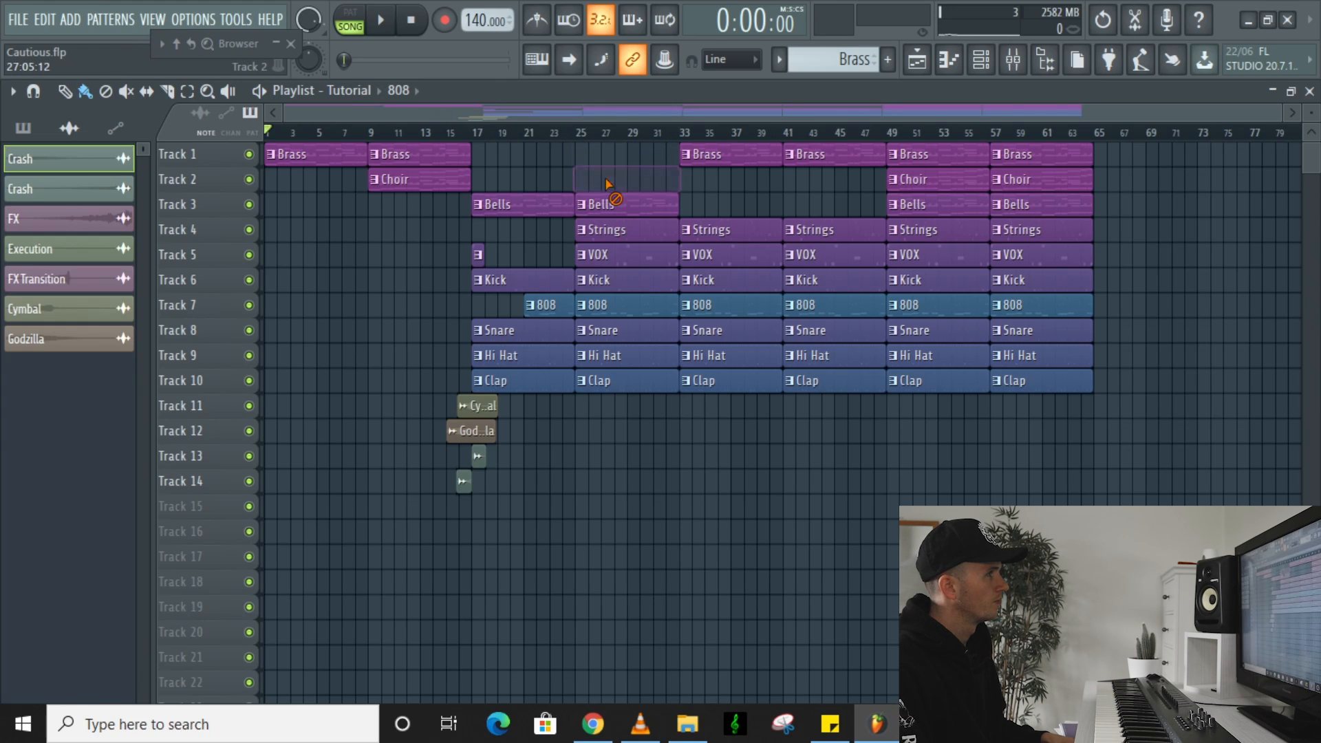
{"action": "right_click", "coordinate": [738, 157]}
{"action": "right_click", "coordinate": [826, 157]}
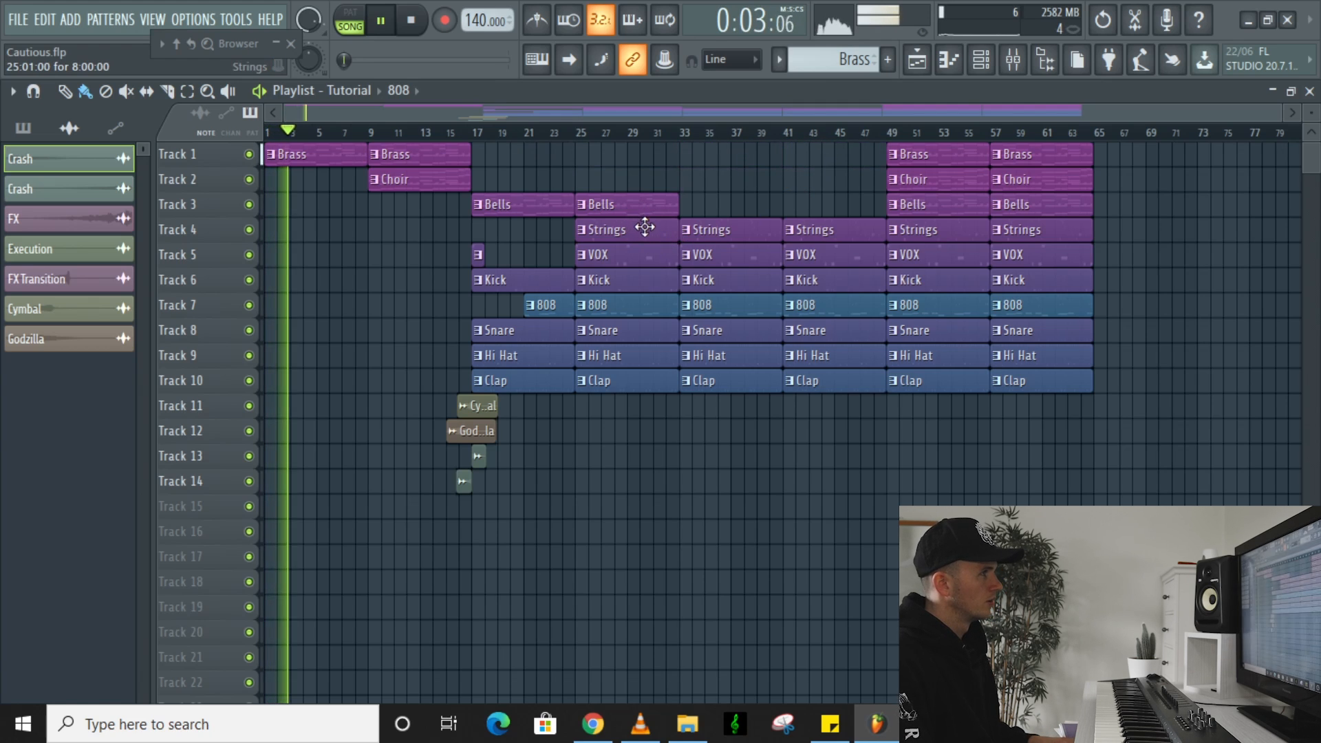
Copy the Bells clip to bars 33 and 41 on track 3 and play the song from the start up to bar 25
{"action": "mouse_move", "coordinate": [638, 209]}
{"action": "left_mouse_down"}
{"action": "mouse_move", "coordinate": [849, 204]}
{"action": "mouse_move", "coordinate": [823, 196]}
{"action": "left_mouse_up"}
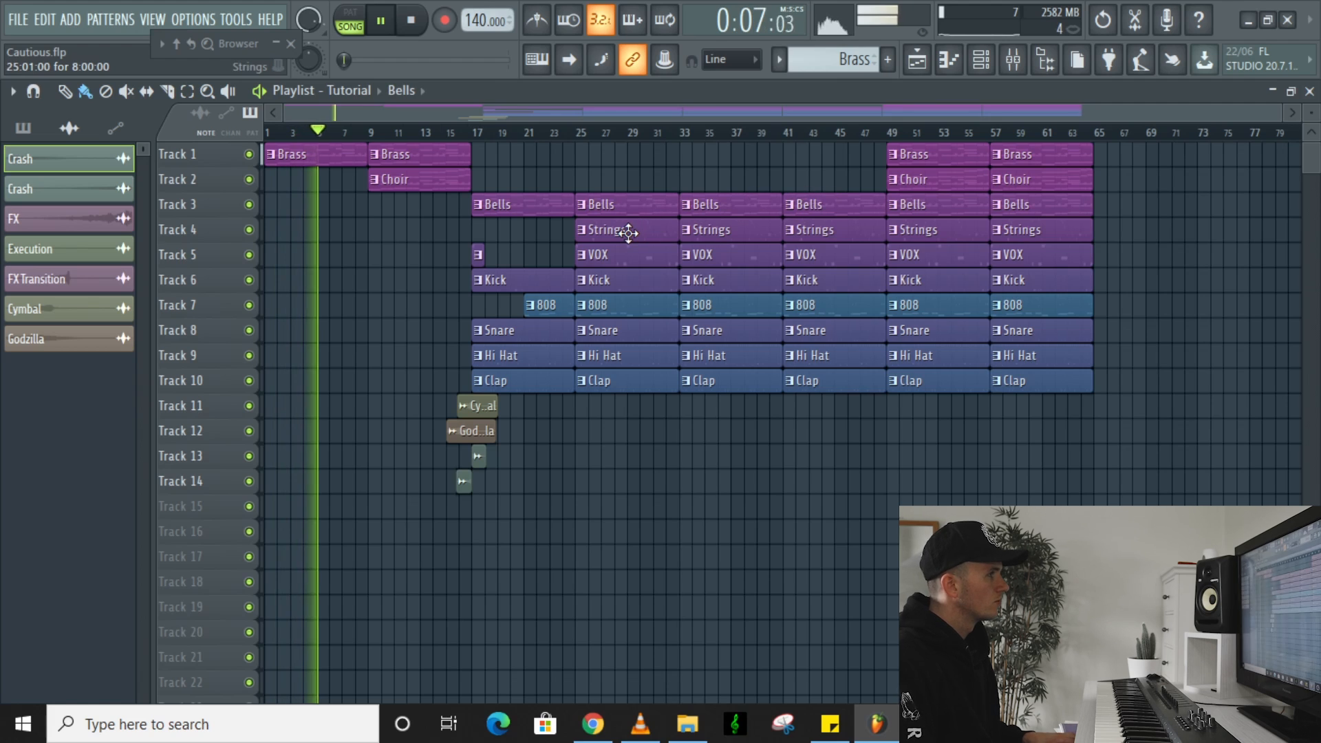
{"action": "scroll", "coordinate": [628, 233], "scroll_direction": "up", "scroll_amount": 3}
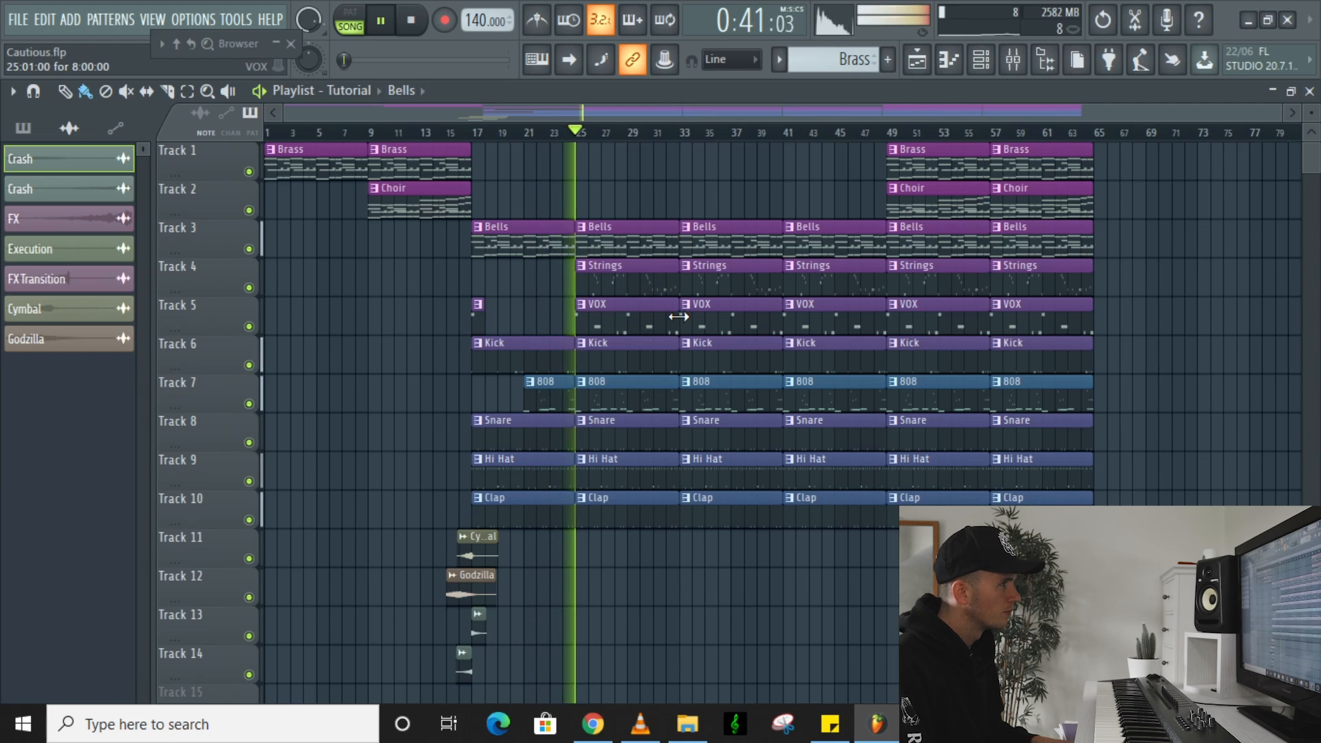
{"action": "key", "text": "space"}
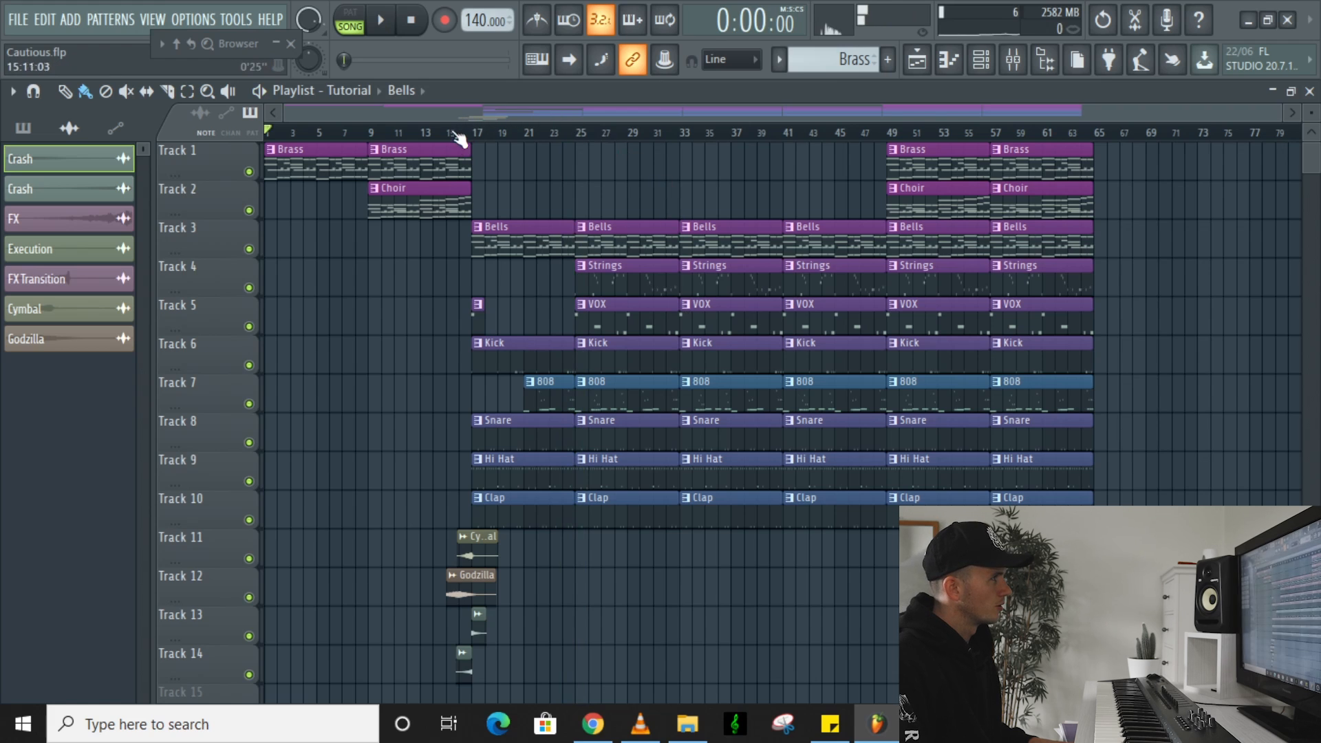
Audition the transition from about bar 15, then replay the drop from bar 17
{"action": "key", "text": "space"}
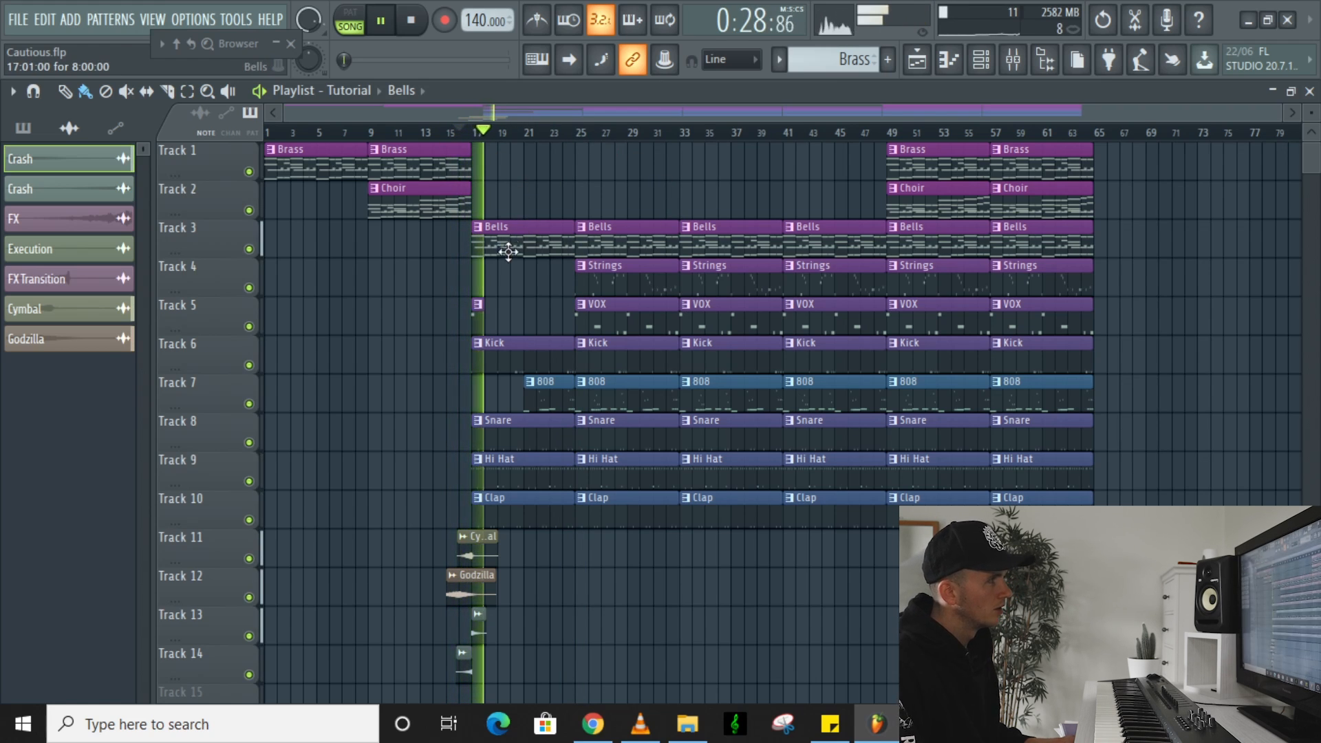
{"action": "scroll", "coordinate": [508, 258], "scroll_direction": "up", "scroll_amount": 4}
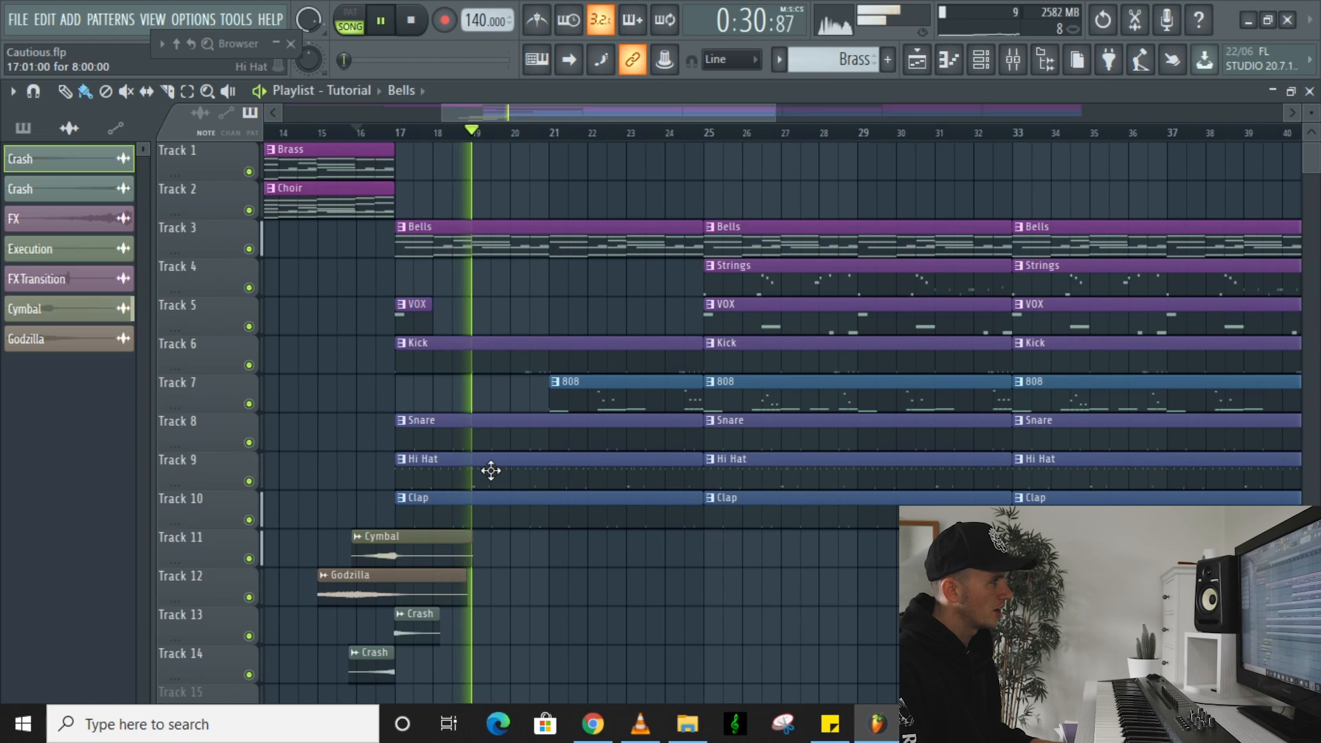
{"action": "key", "text": "space"}
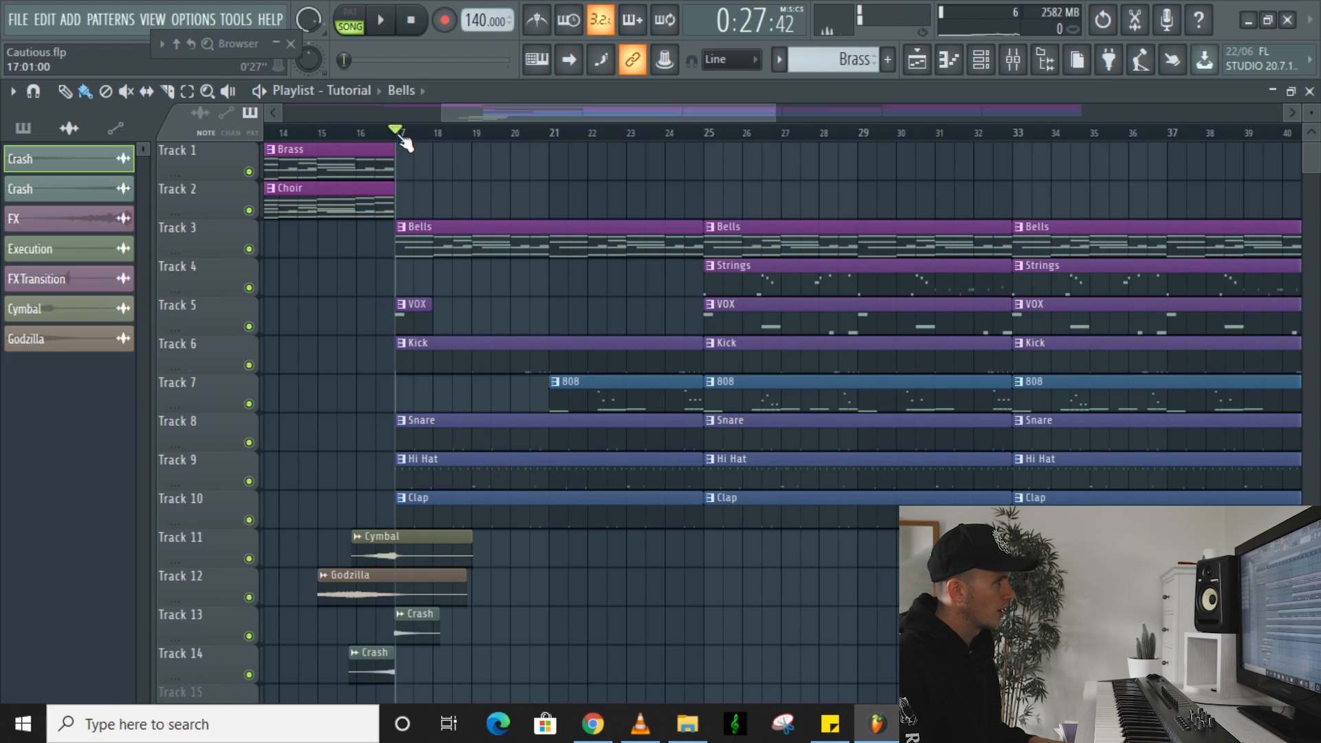
{"action": "key", "text": "space"}
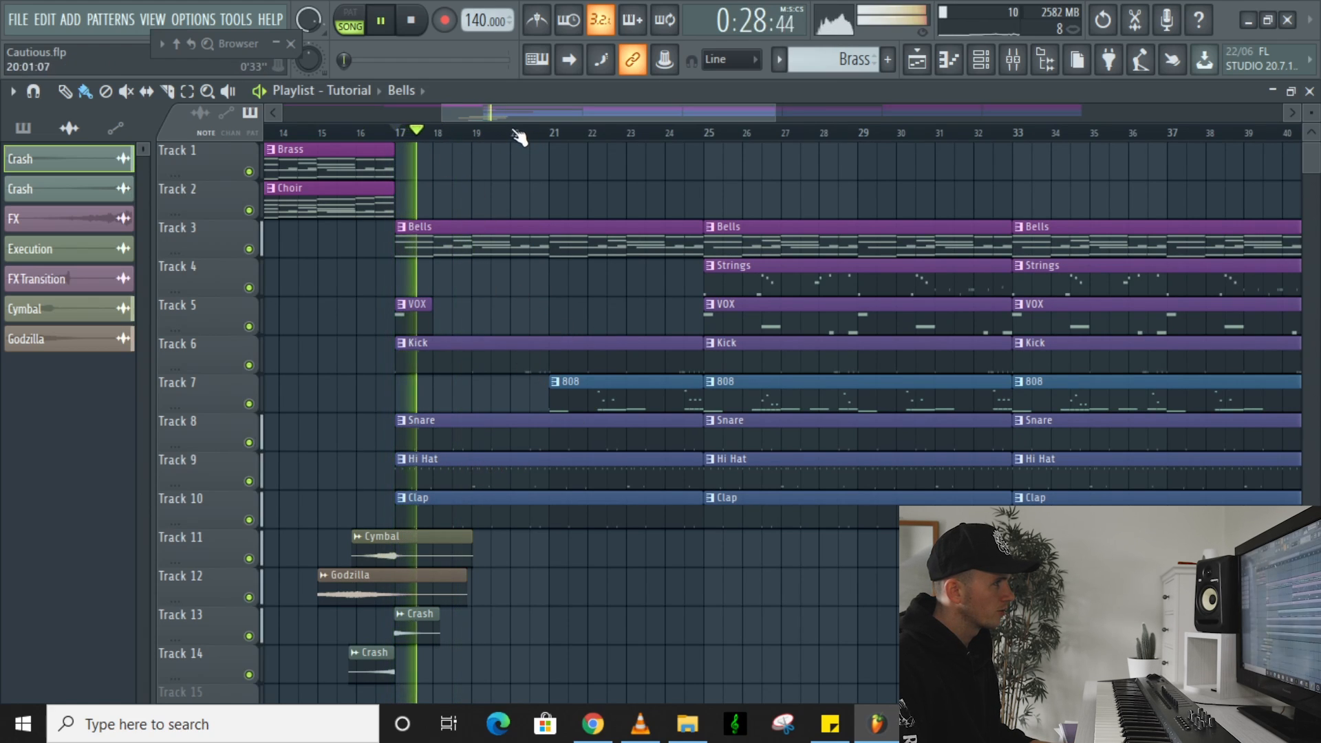
Extend the start of the first 808 clip back to 20:09:00 and audition its entry from about bar 19
{"action": "left_click", "coordinate": [521, 130]}
{"action": "key", "text": "space"}
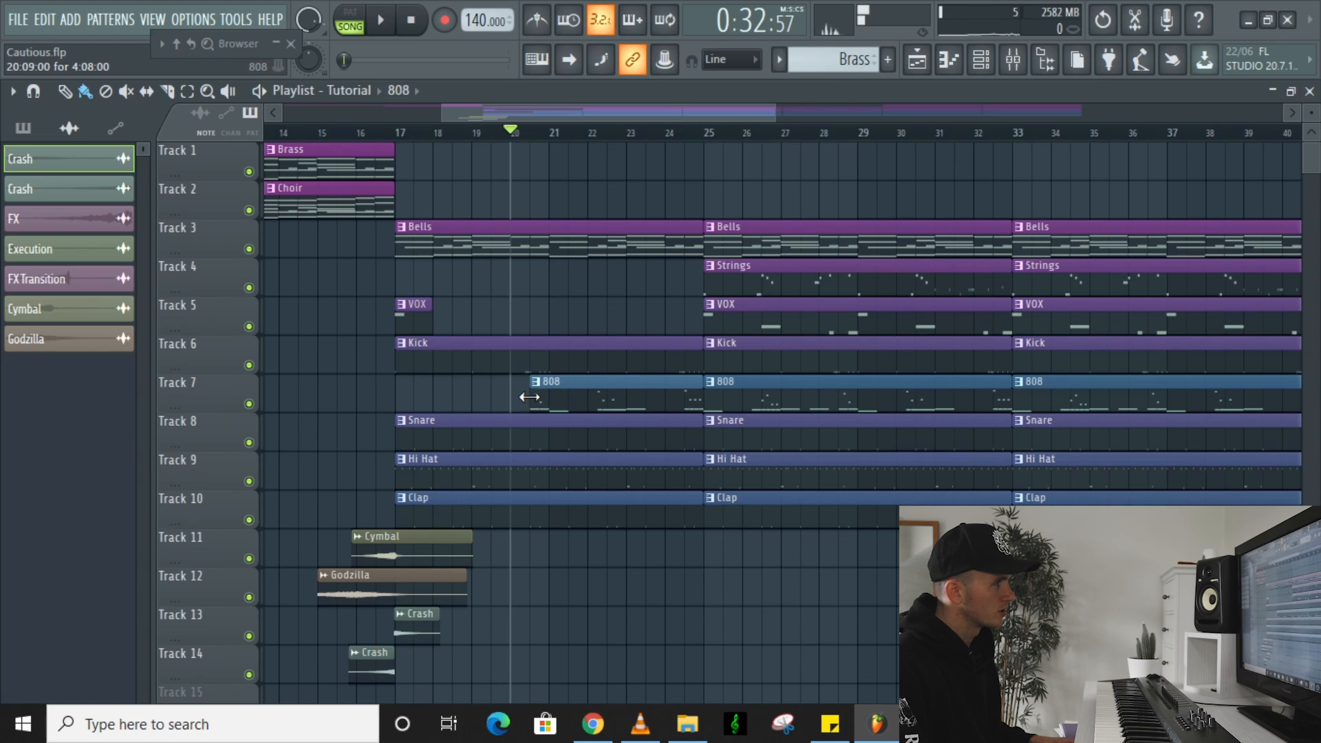
{"action": "key", "text": "space"}
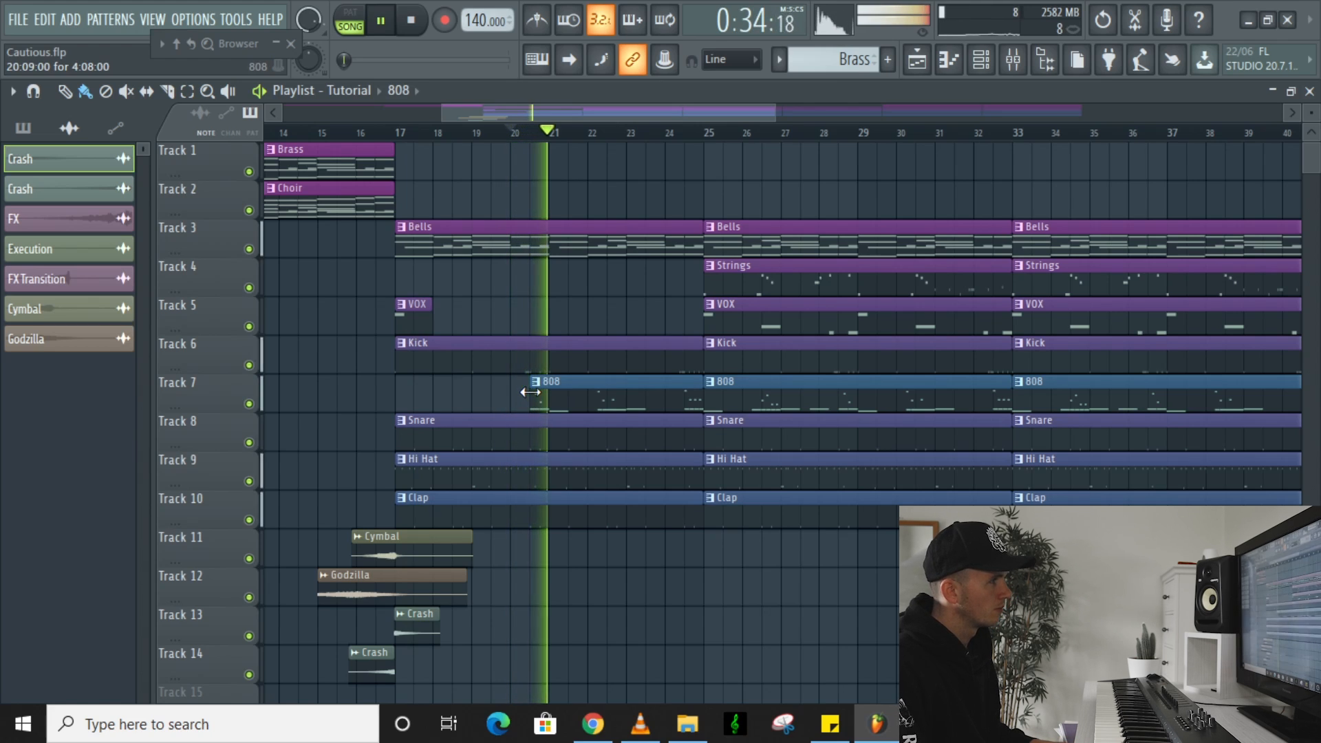
{"action": "key", "text": "space"}
{"action": "left_click", "coordinate": [476, 131]}
{"action": "key", "text": "space"}
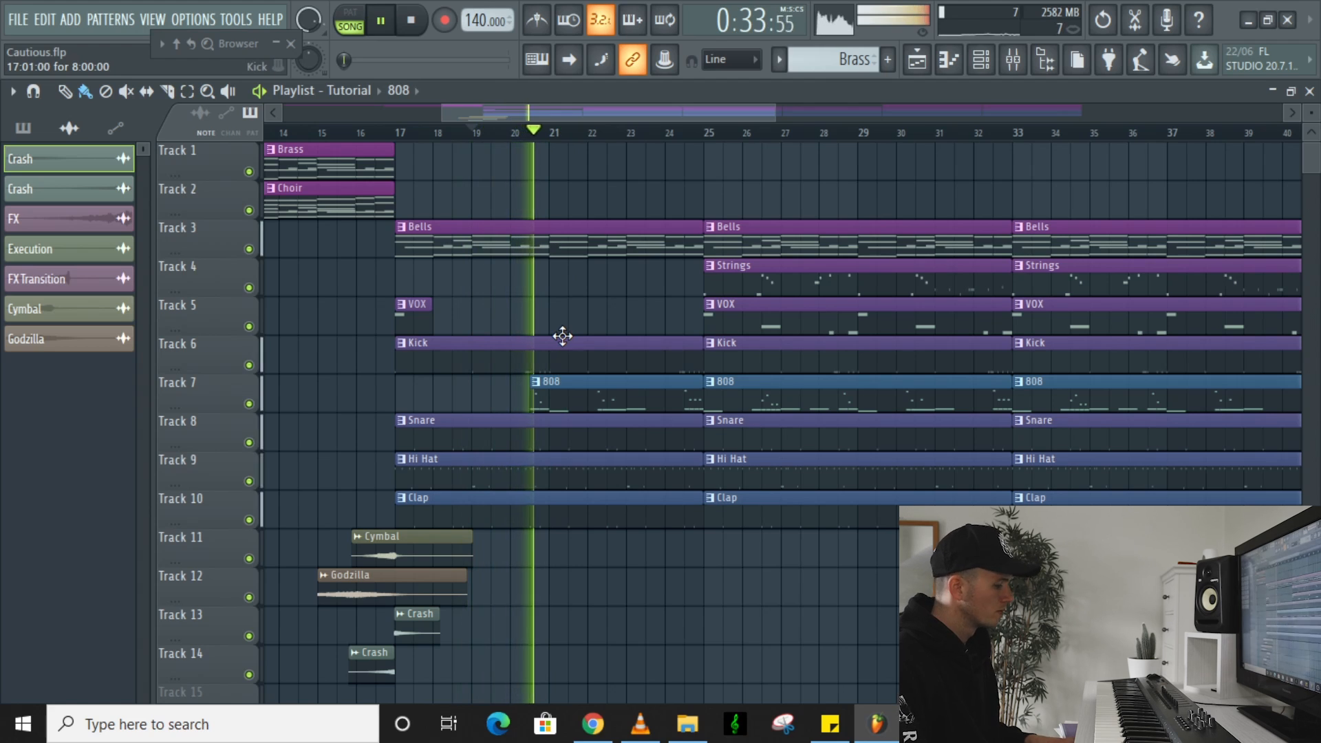
{"action": "scroll", "coordinate": [578, 317], "scroll_direction": "down", "scroll_amount": 4}
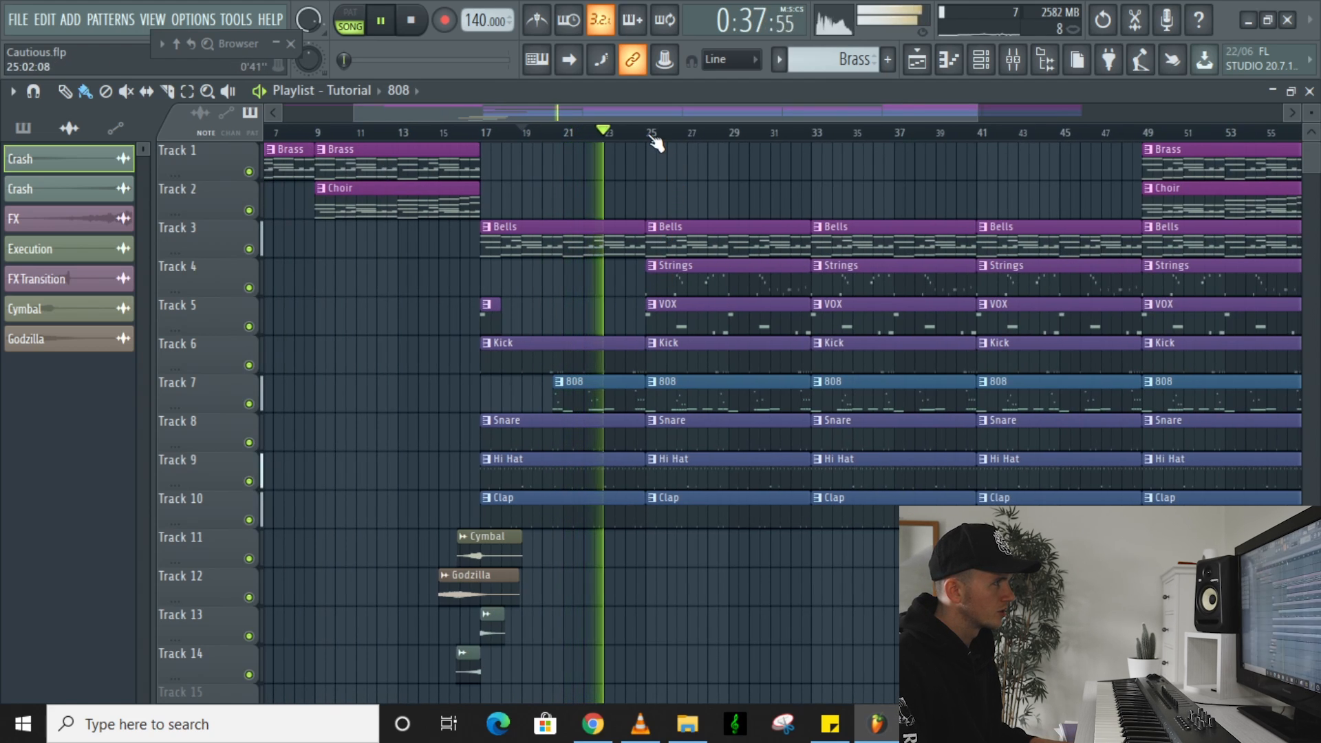
{"action": "key", "text": "space"}
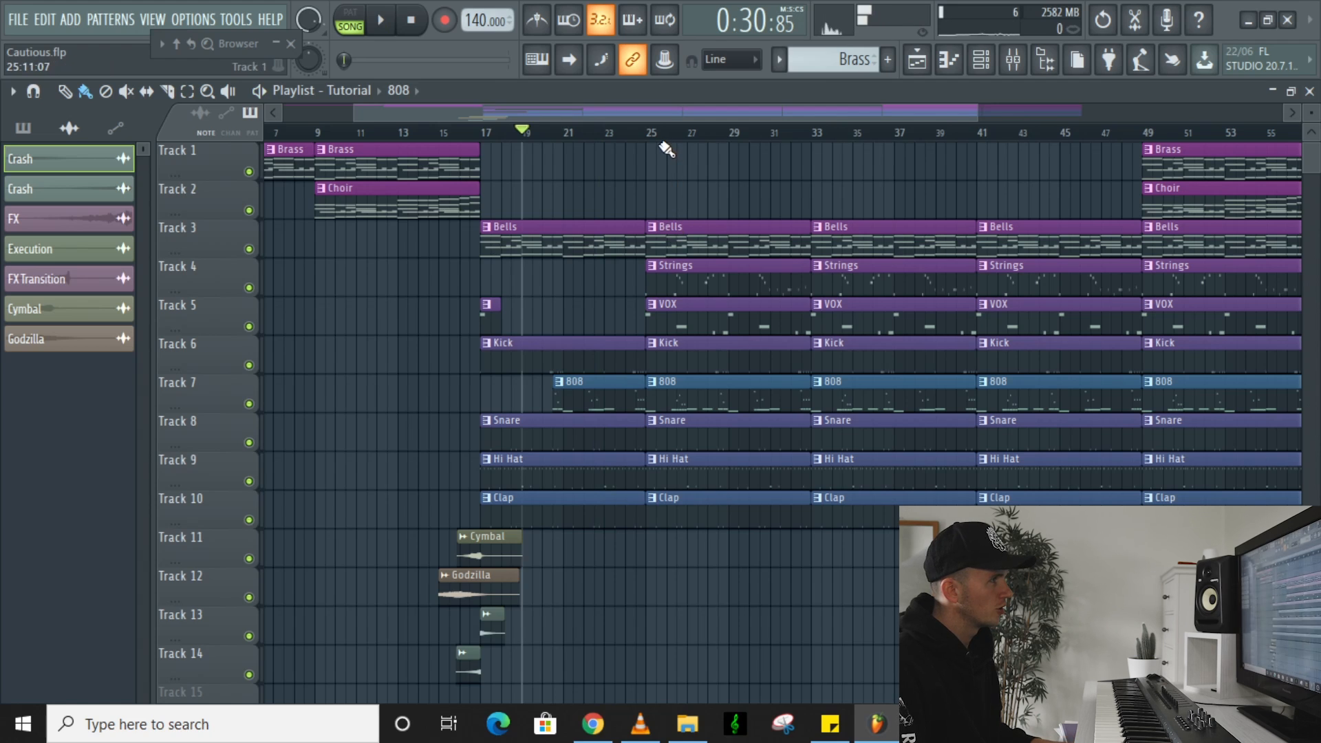
Trim the first half bar off the Hi Hat clip at bar 25 and audition the section change from there
{"action": "scroll", "coordinate": [656, 390], "scroll_direction": "up", "scroll_amount": 3}
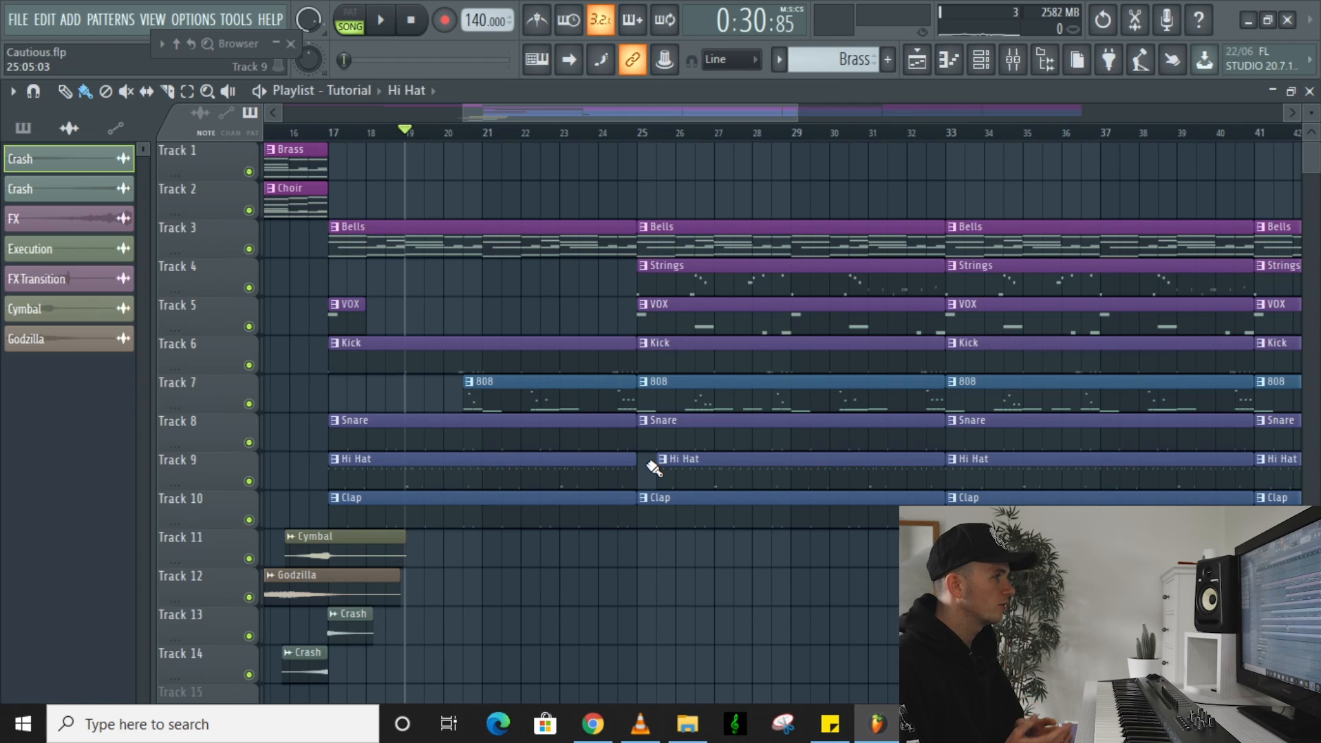
{"action": "key", "text": "space"}
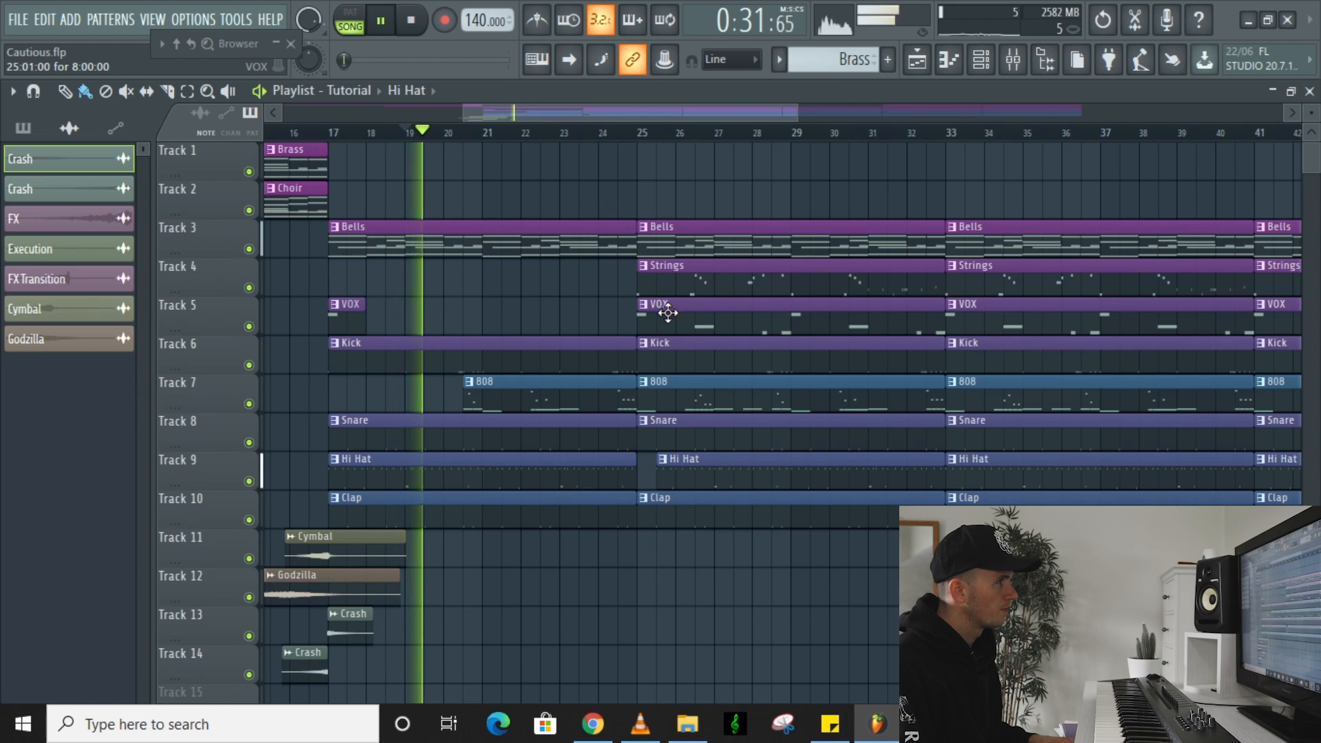
{"action": "key", "text": "space"}
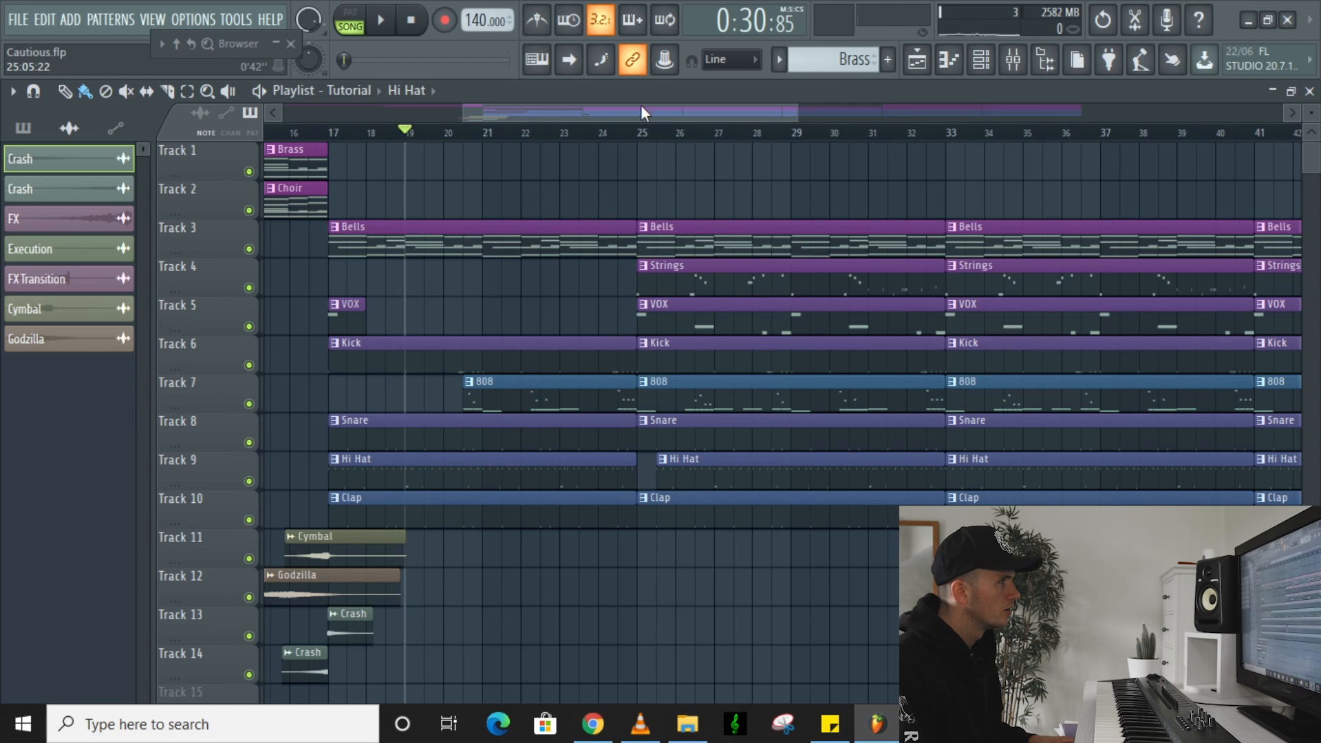
{"action": "key", "text": "space"}
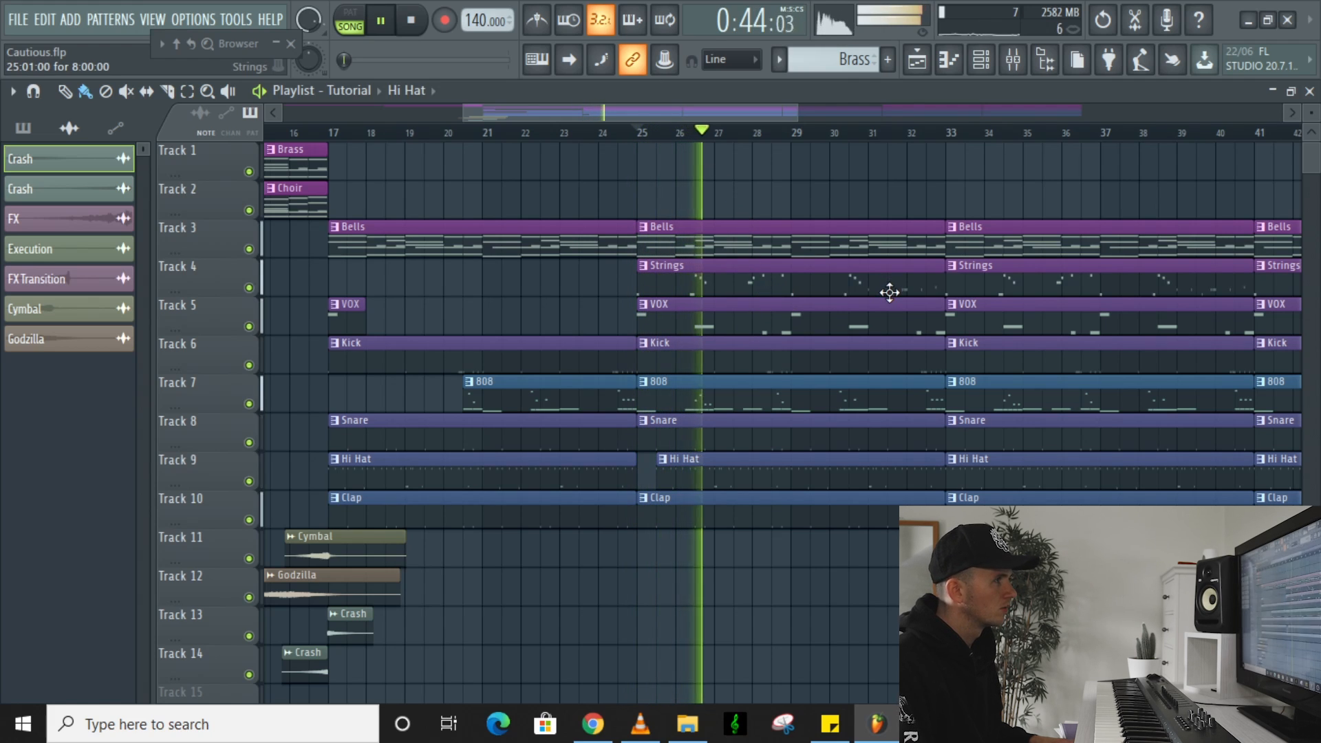
{"action": "key", "text": "space"}
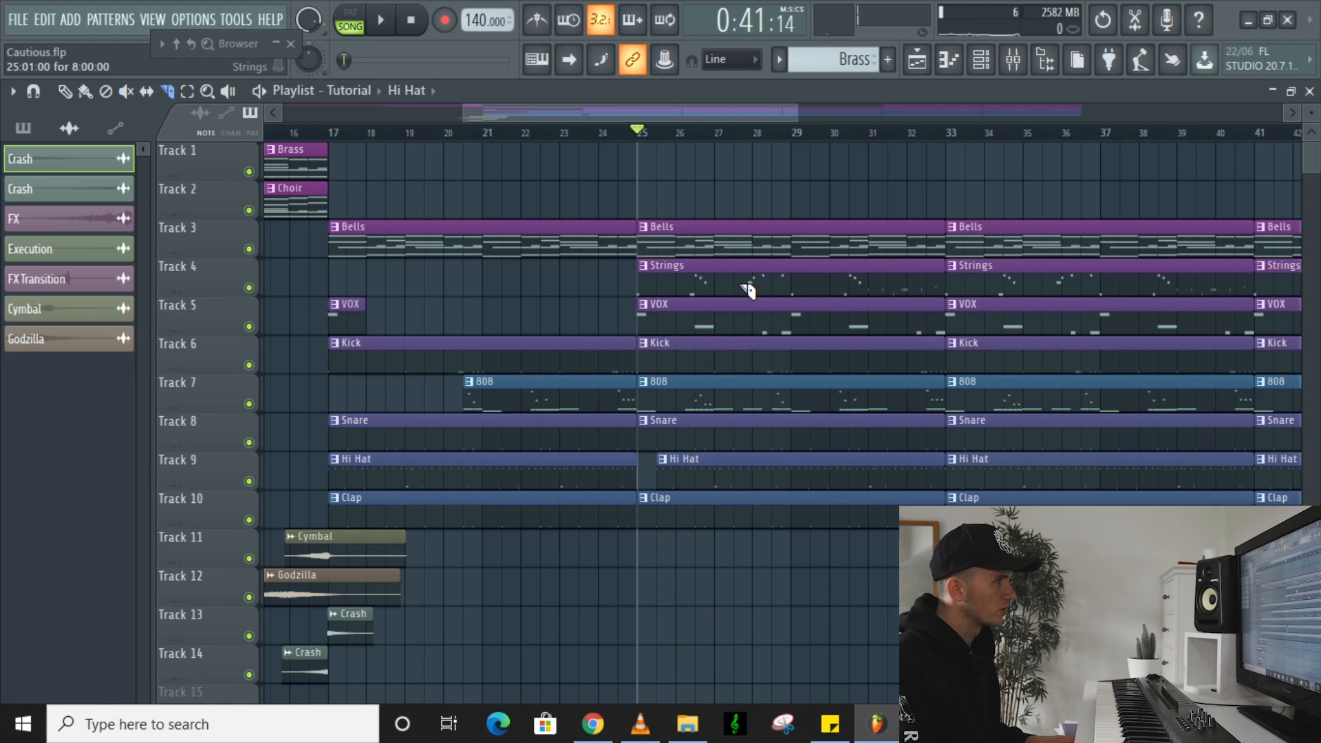
Slice the bar 25 Strings clip to 2:08:00 and the VOX clip to about bar 28, removing the remainders, and replay from bar 25
{"action": "right_click", "coordinate": [793, 279]}
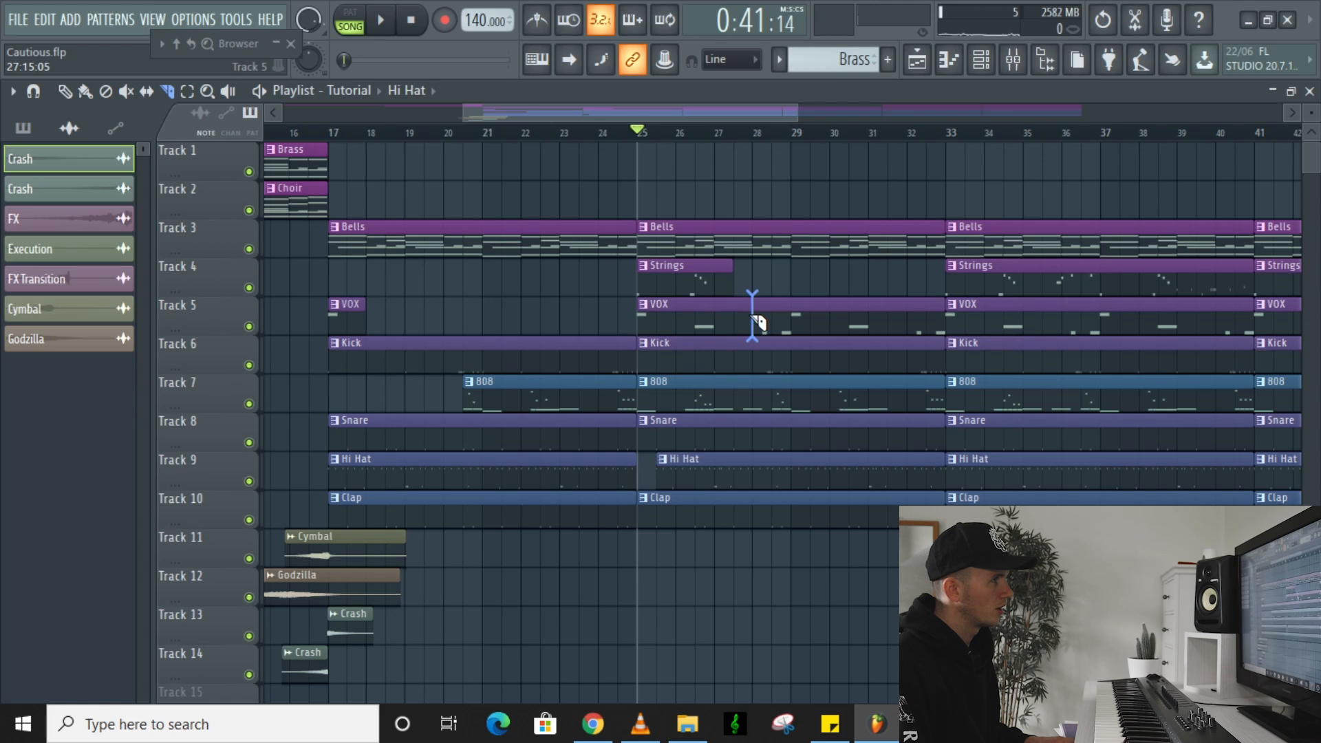
{"action": "right_click", "coordinate": [785, 316]}
{"action": "key", "text": "space"}
{"action": "scroll", "coordinate": [786, 315], "scroll_direction": "down", "scroll_amount": 3}
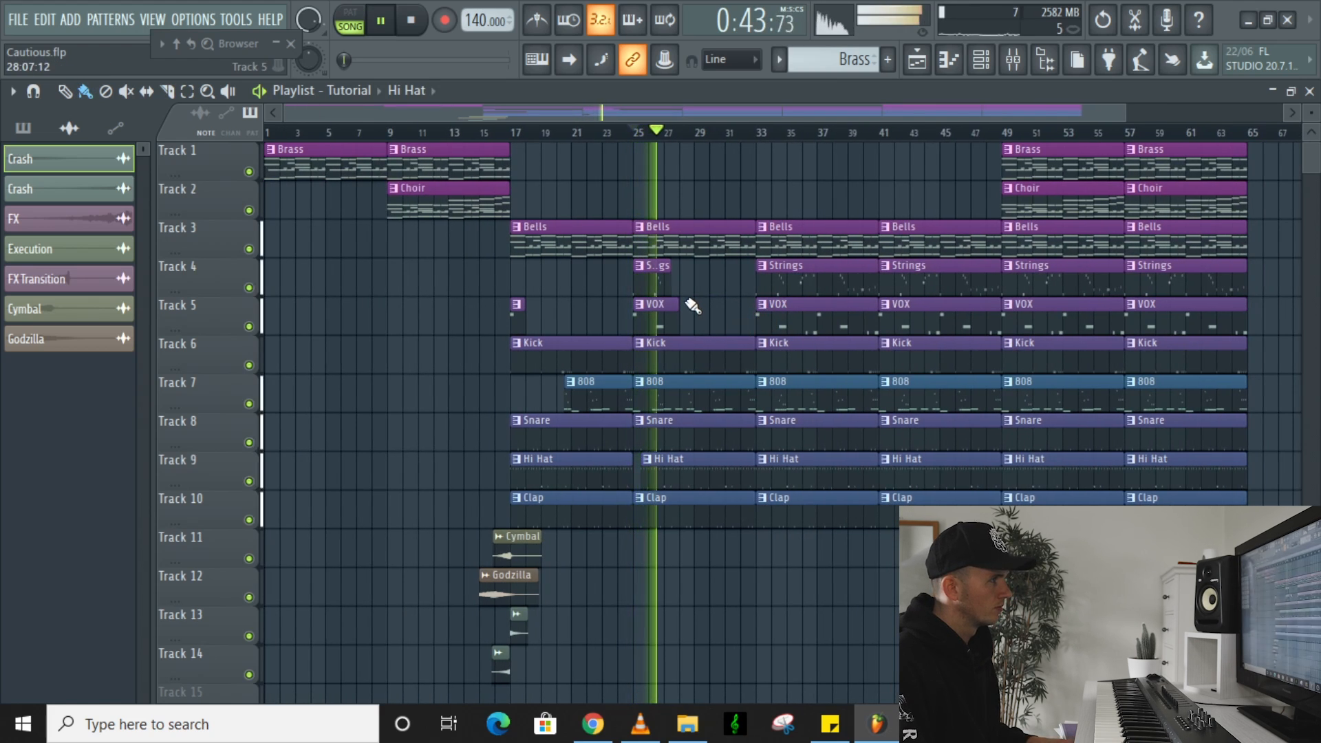
Copy the shortened Strings clip to bar 29 on track 4 and delete the VOX clip at bar 25
{"action": "scroll", "coordinate": [672, 296], "scroll_direction": "up", "scroll_amount": 4}
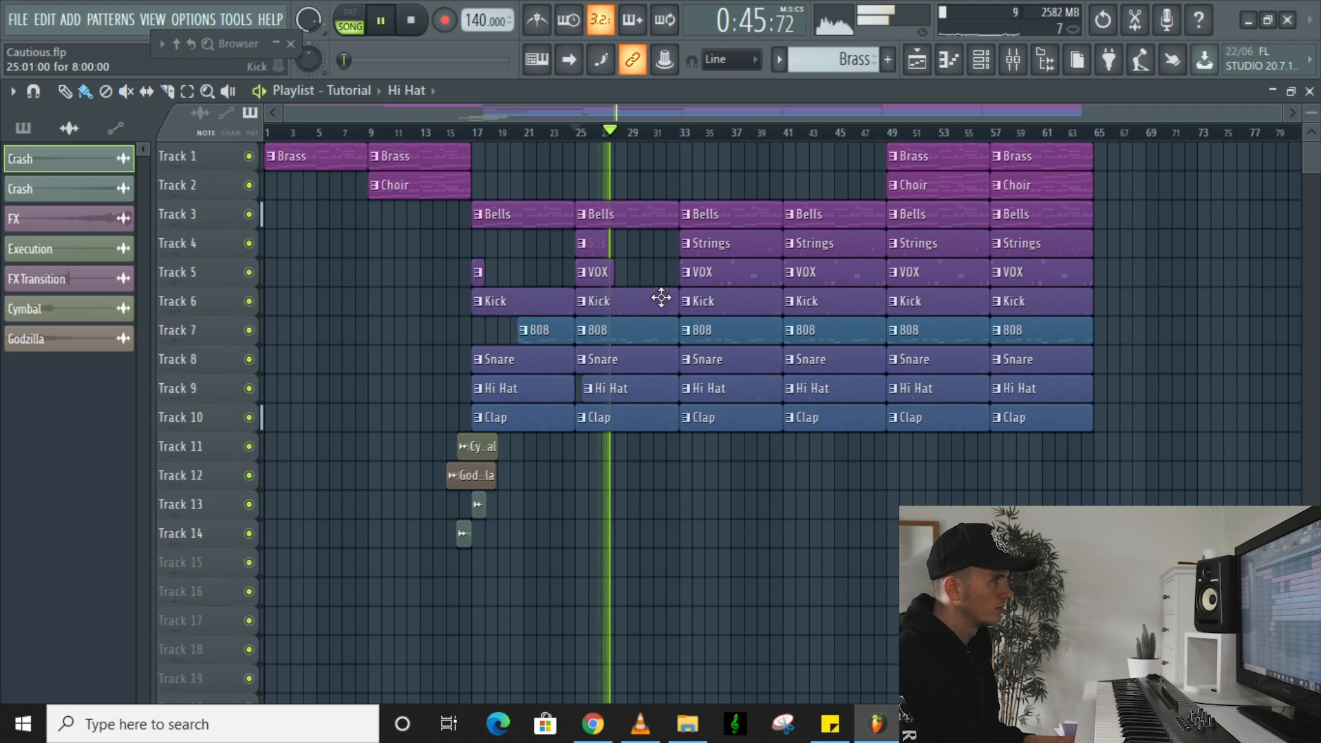
{"action": "left_click_drag", "start_coordinate": [567, 231], "coordinate": [639, 237]}
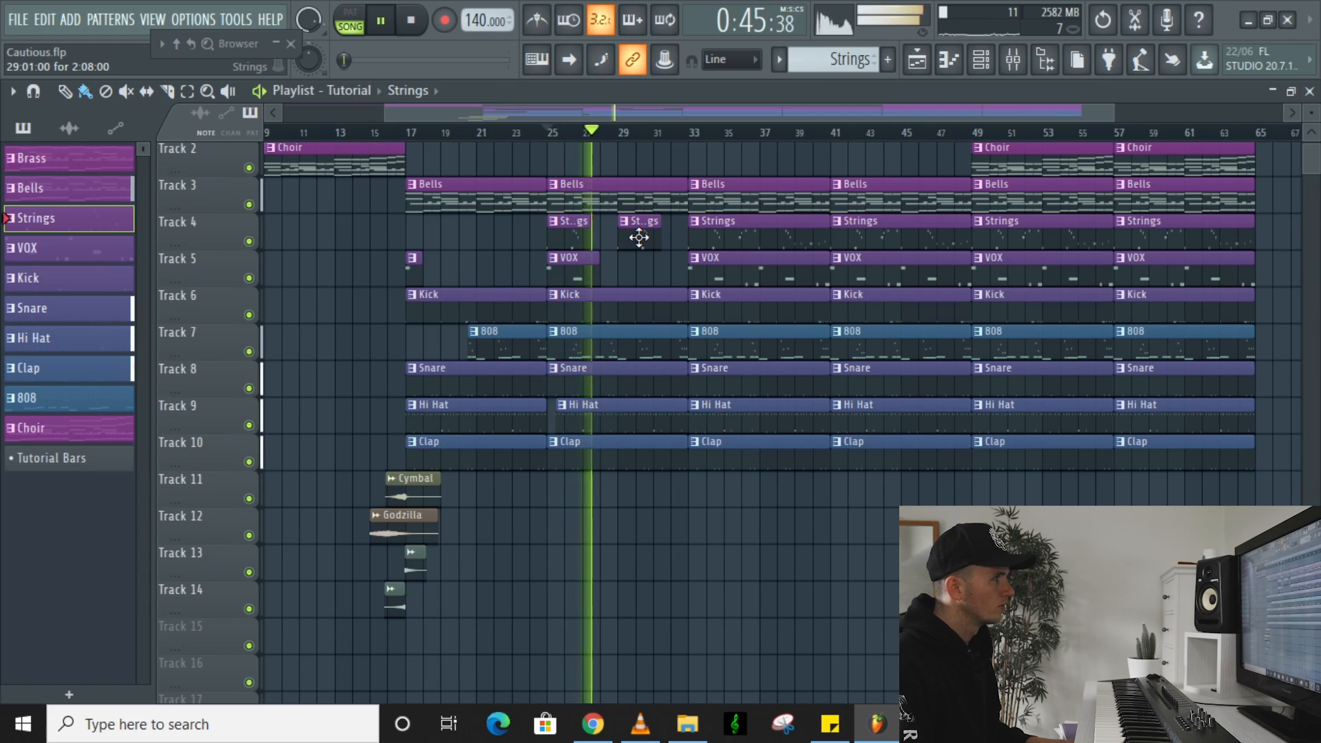
{"action": "key", "text": "space"}
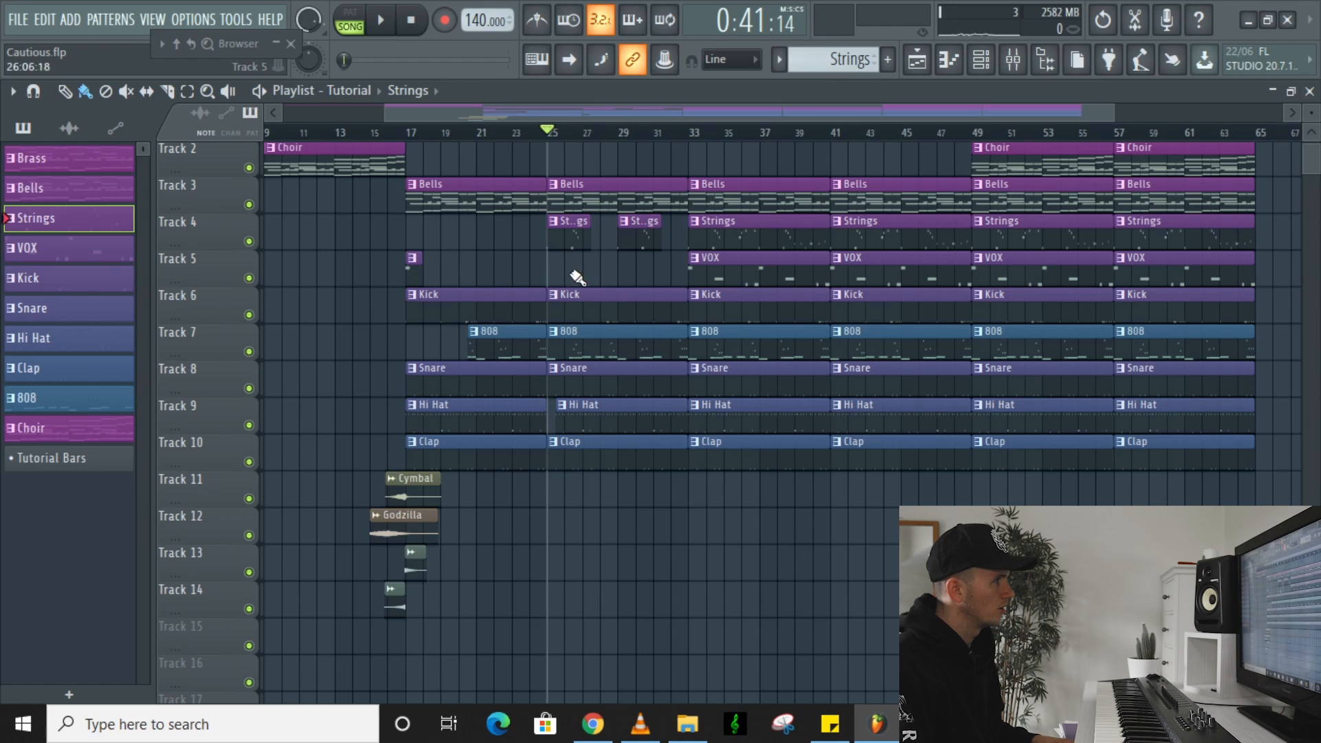
Play the arrangement from bar 25 through the section change at bar 33
{"action": "key", "text": "space"}
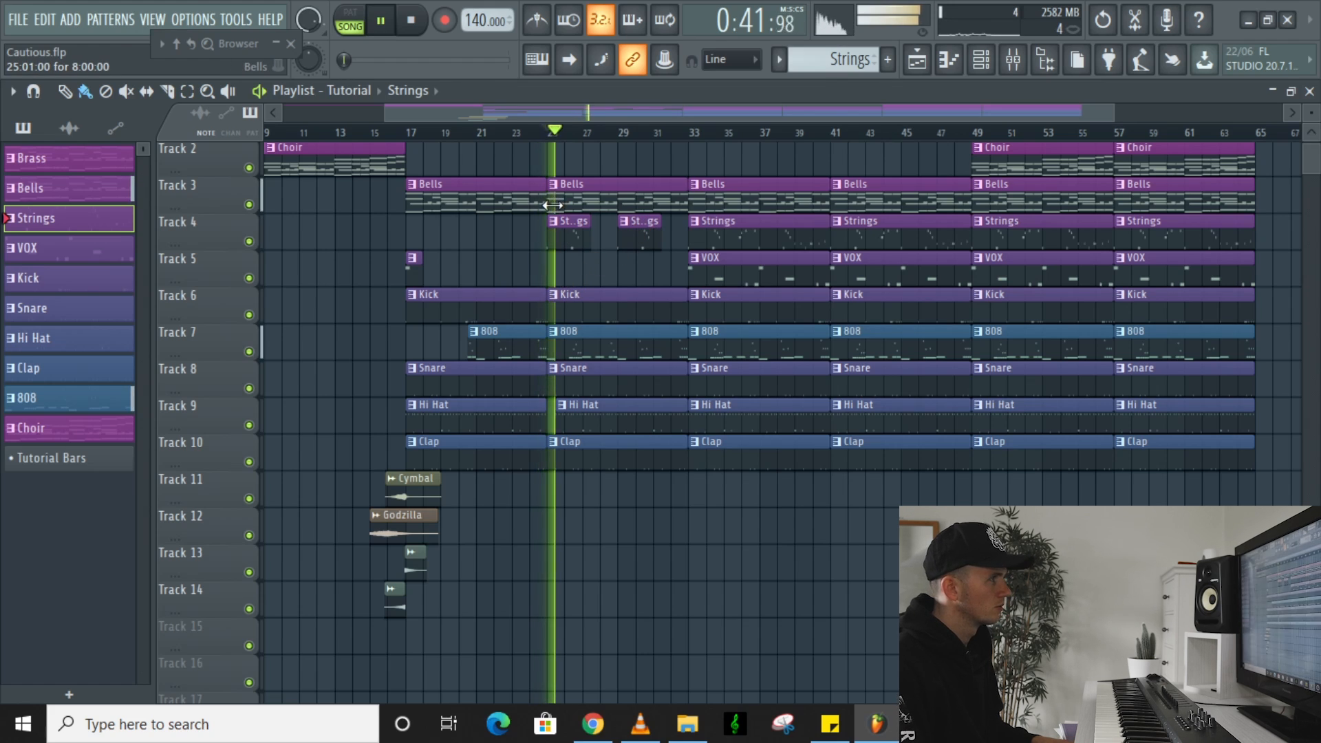
{"action": "scroll", "coordinate": [544, 280], "scroll_direction": "up", "scroll_amount": 1}
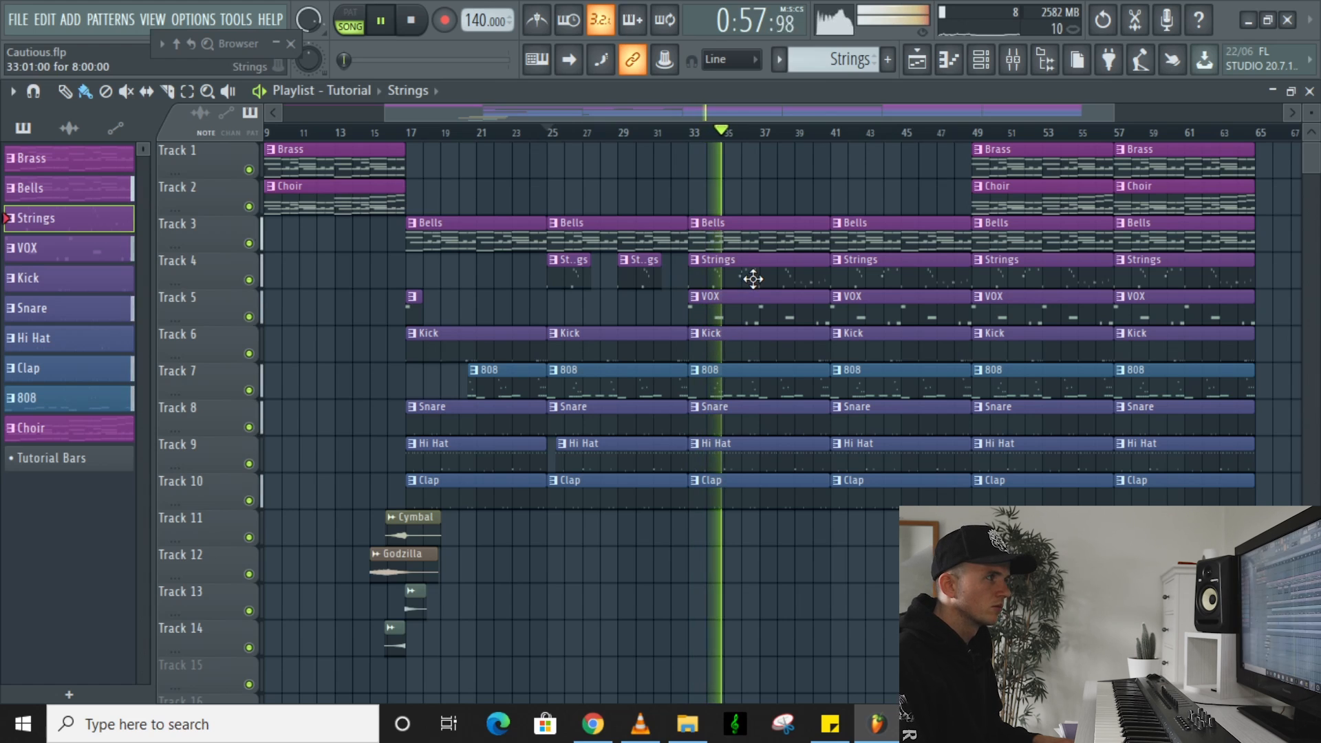
{"action": "scroll", "coordinate": [757, 279], "scroll_direction": "down", "scroll_amount": 1}
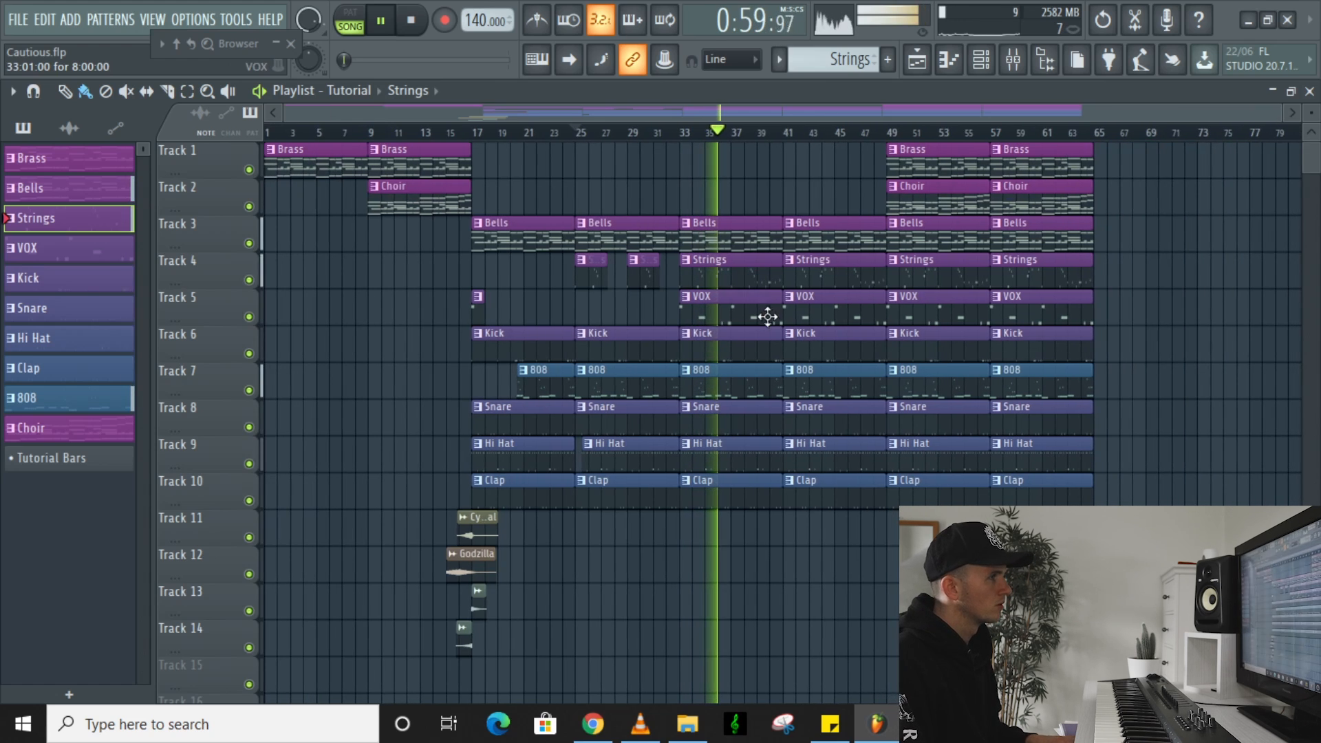
Slice the first bar off the Snare, Hi Hat and Clap clips at bar 33 and delete the cut pieces
{"action": "scroll", "coordinate": [764, 449], "scroll_direction": "down", "scroll_amount": 1}
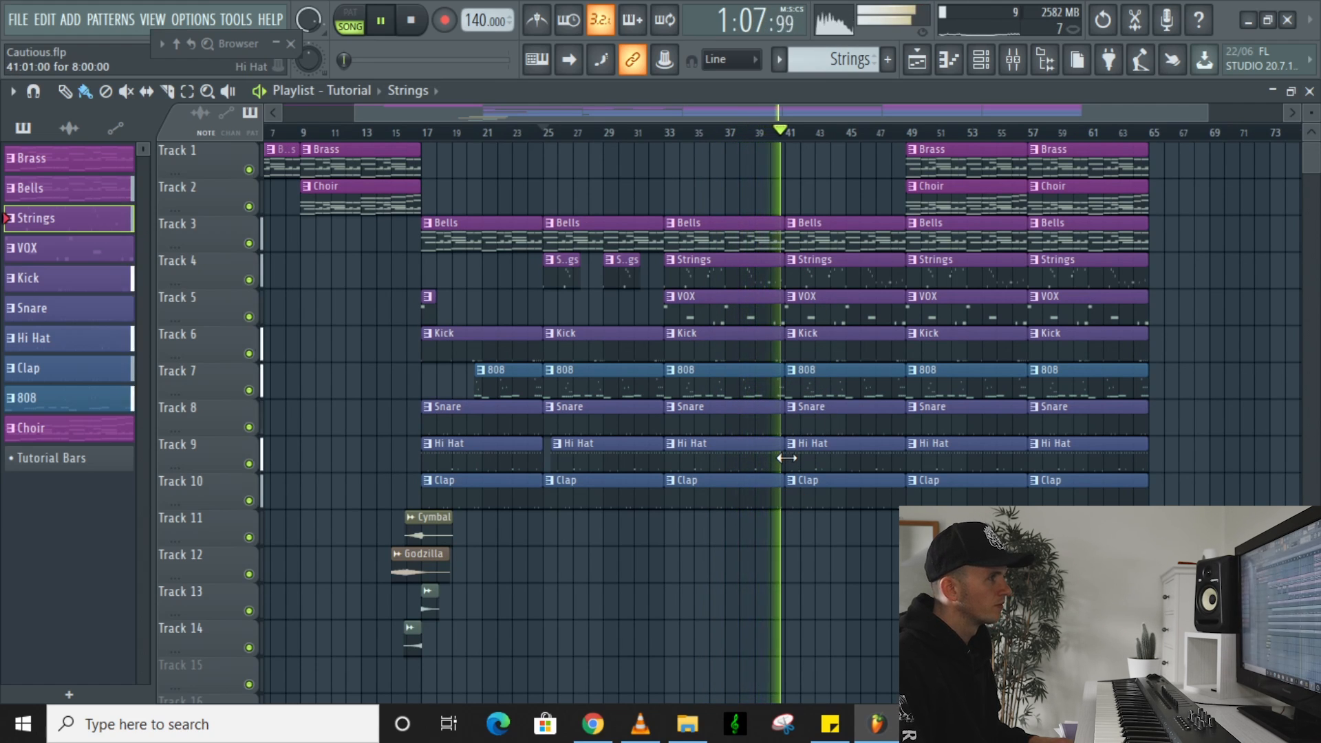
{"action": "key", "text": "space"}
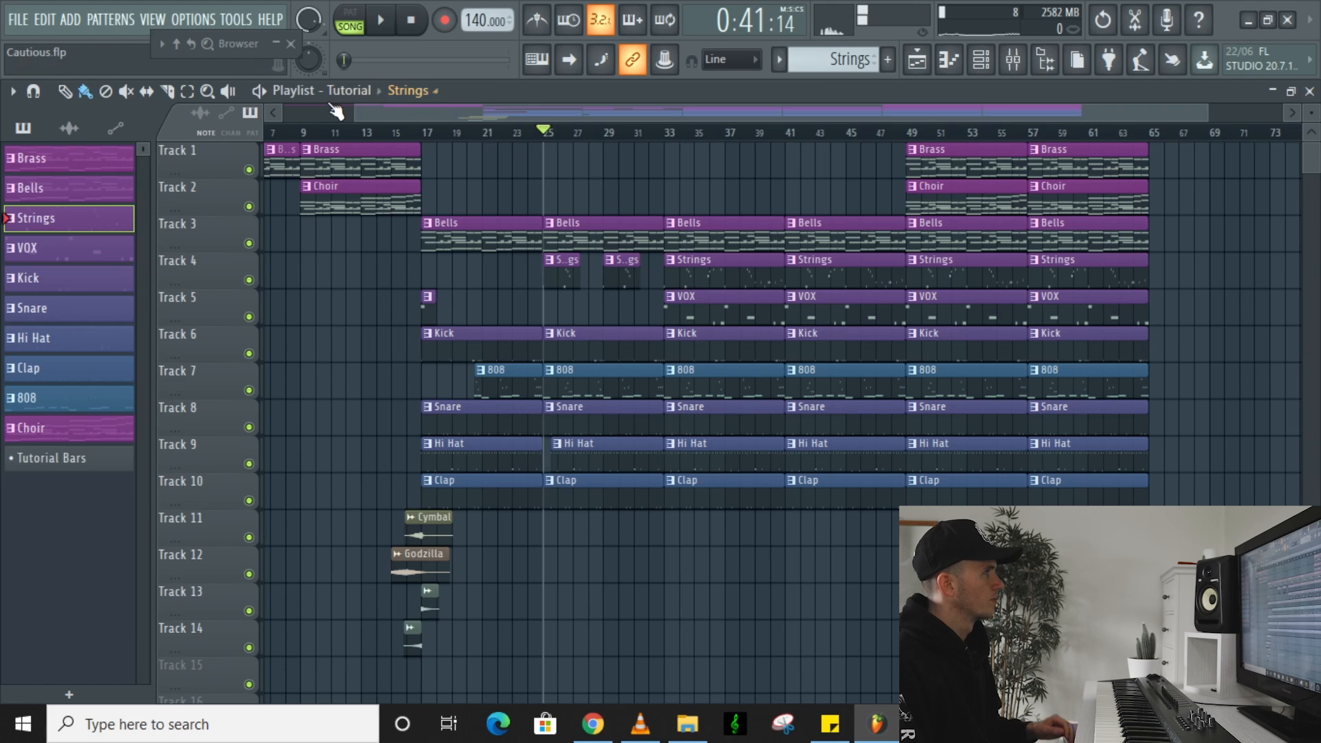
{"action": "scroll", "coordinate": [671, 152], "scroll_direction": "up", "scroll_amount": 3}
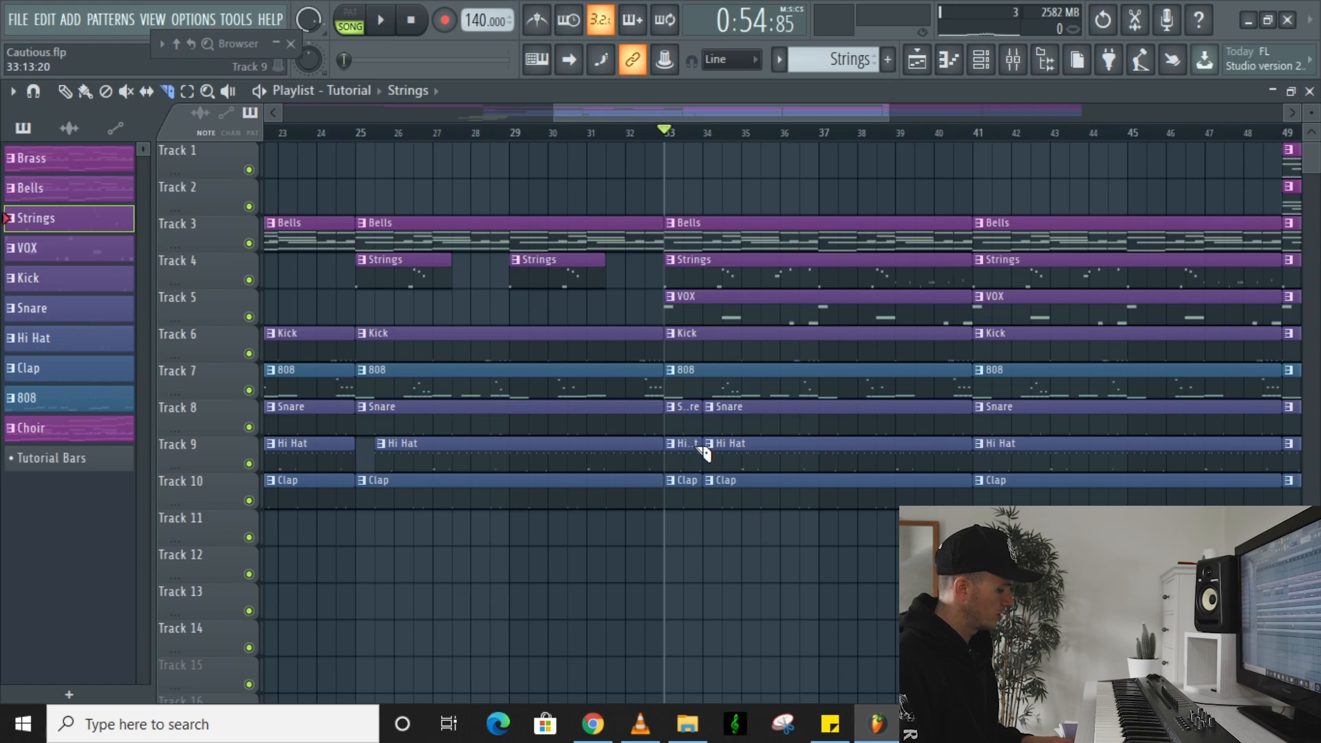
{"action": "right_click", "coordinate": [685, 395]}
{"action": "key", "text": "ctrl+z"}
{"action": "right_click", "coordinate": [685, 419]}
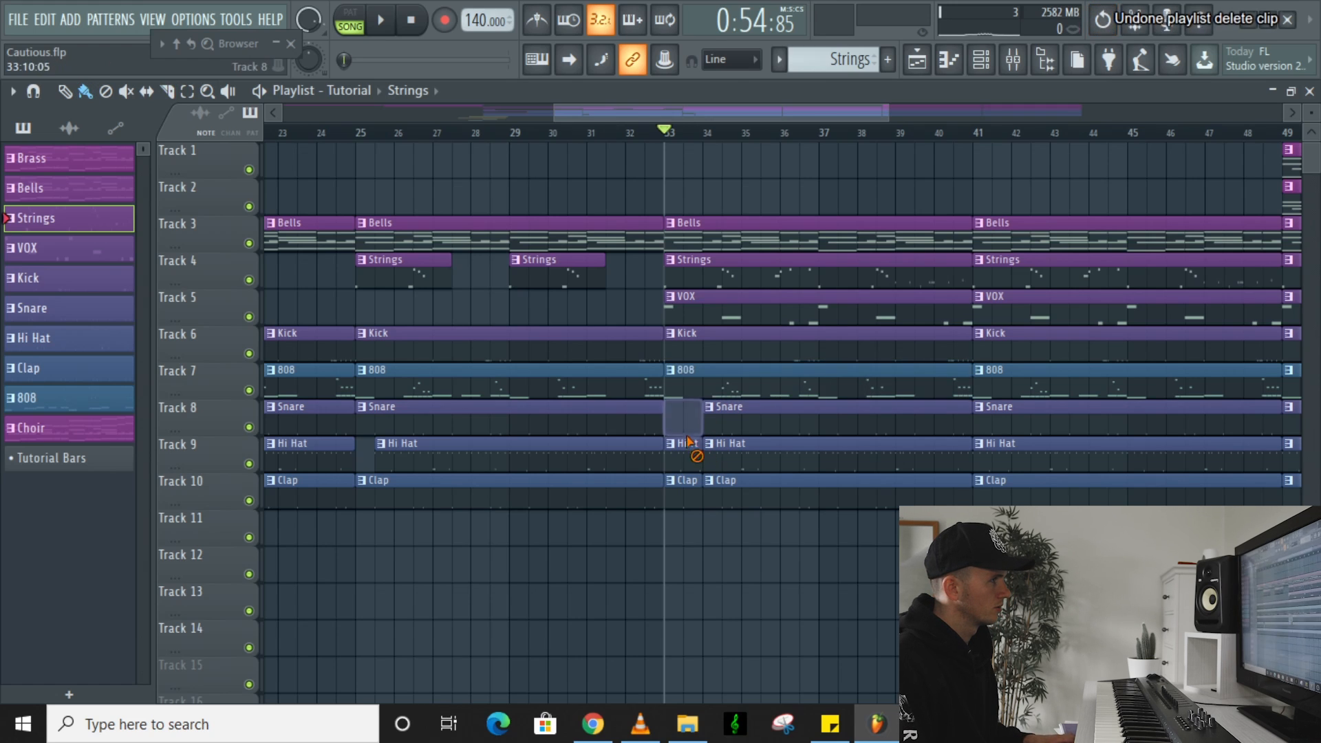
{"action": "right_click", "coordinate": [691, 454]}
{"action": "right_click", "coordinate": [688, 488]}
Play the section change at bar 33 from about bar 32
{"action": "scroll", "coordinate": [663, 425], "scroll_direction": "down", "scroll_amount": 1}
{"action": "scroll", "coordinate": [663, 425], "scroll_direction": "down", "scroll_amount": 2}
{"action": "key", "text": "space"}
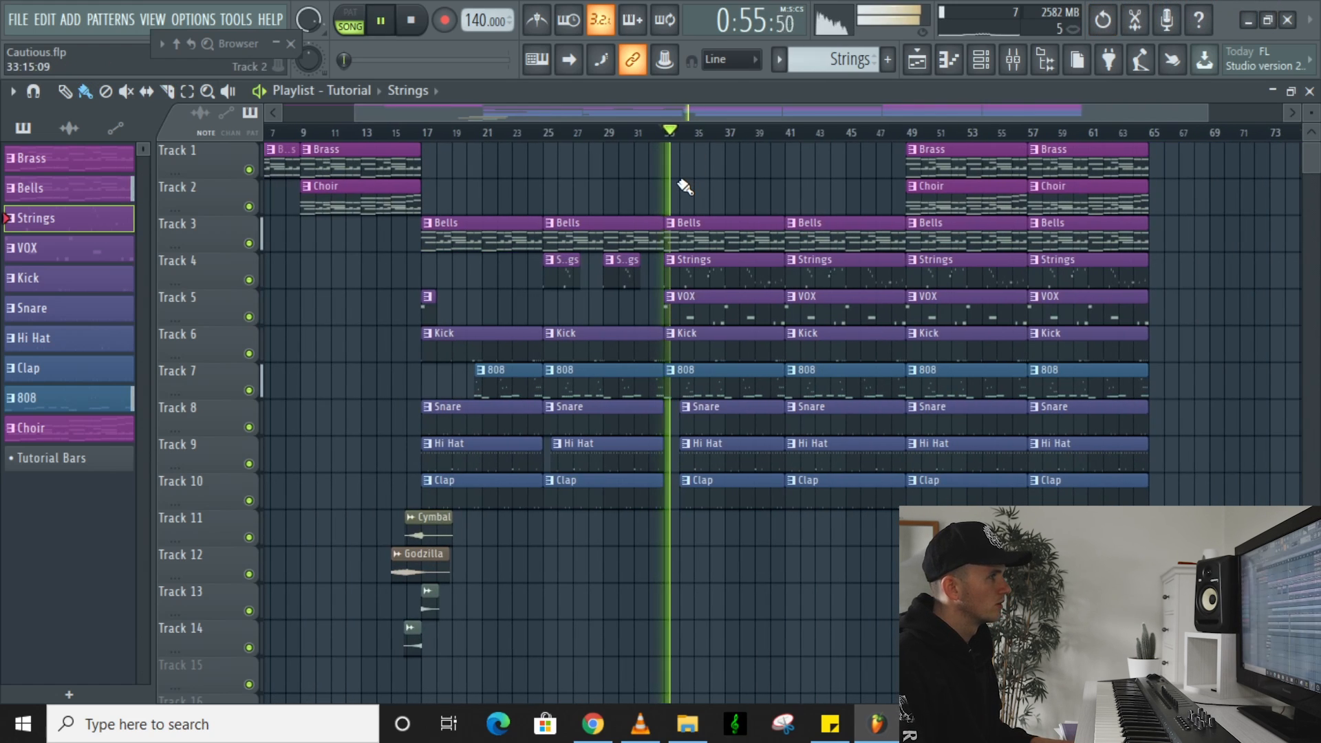
{"action": "left_click", "coordinate": [651, 130]}
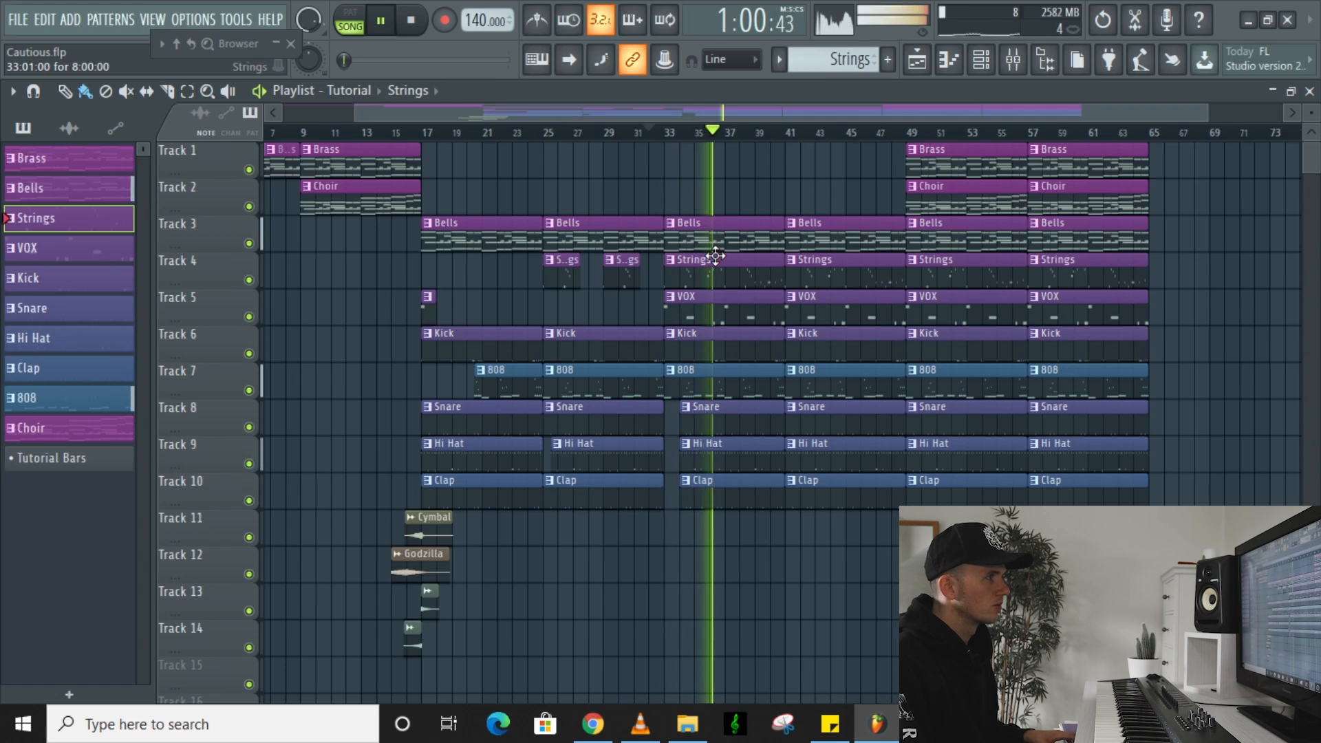
{"action": "scroll", "coordinate": [791, 276], "scroll_direction": "down", "scroll_amount": 1}
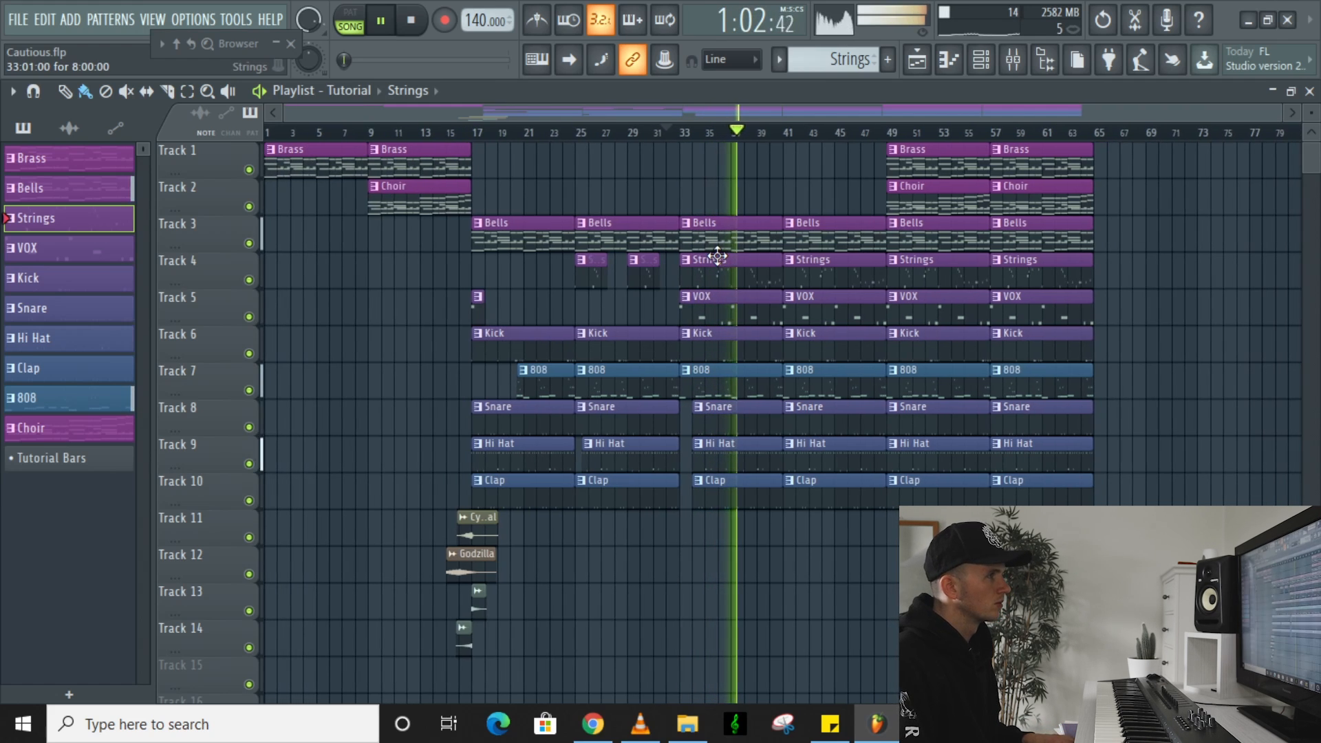
Delete the Hi Hat clip that starts at bar 41 on track 9
{"action": "scroll", "coordinate": [793, 418], "scroll_direction": "up", "scroll_amount": 3}
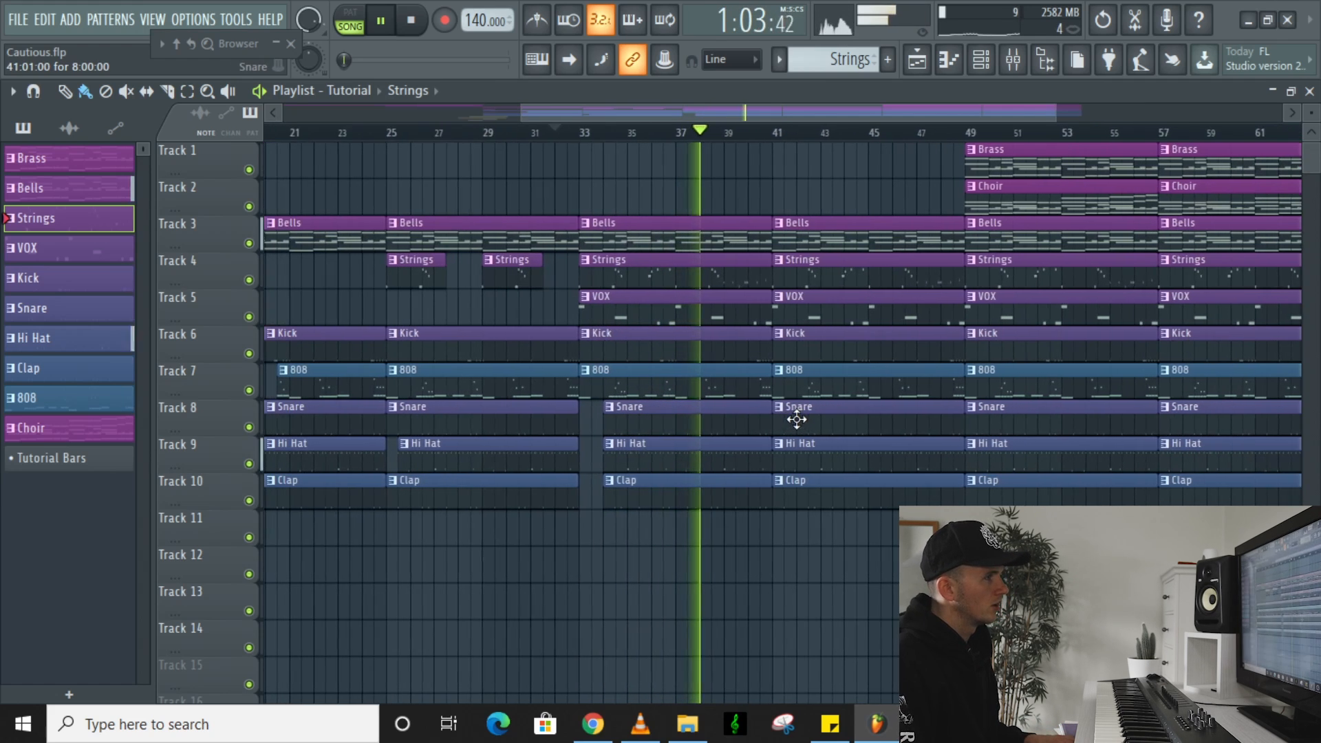
{"action": "right_click", "coordinate": [816, 464]}
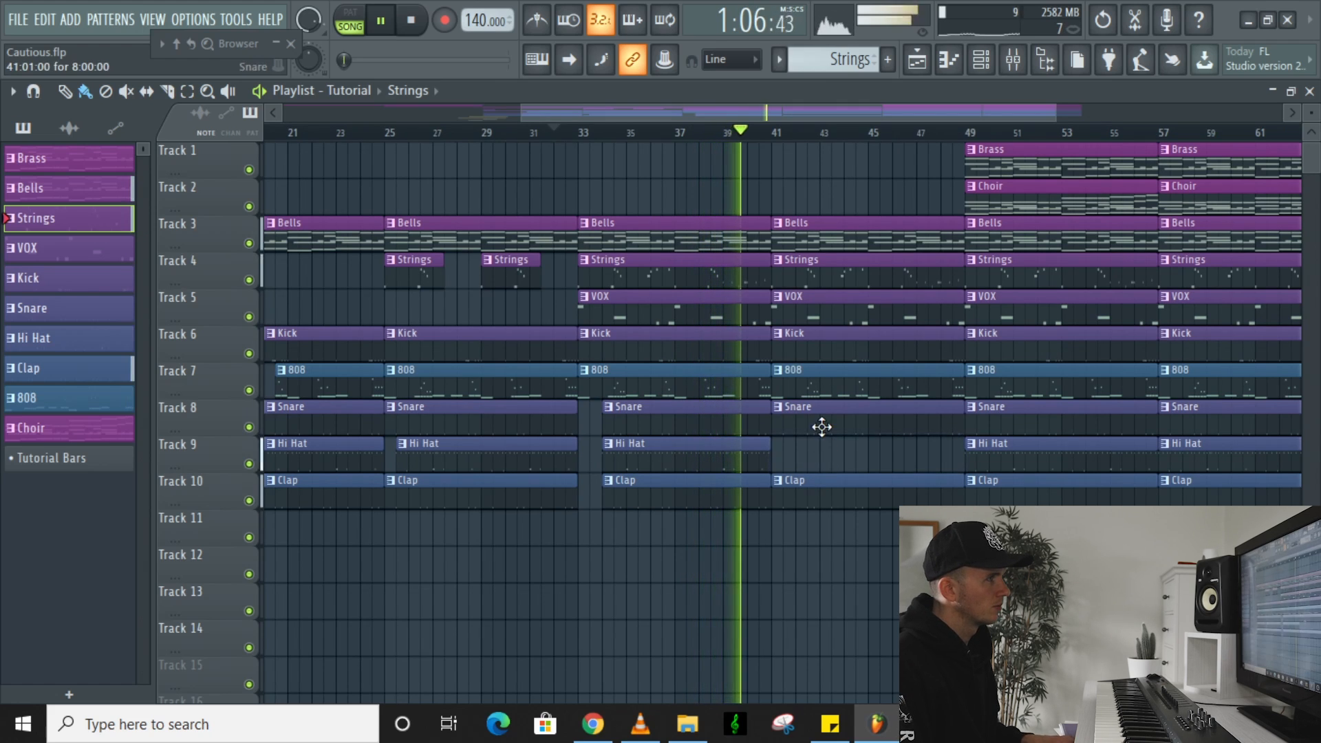
{"action": "scroll", "coordinate": [826, 418], "scroll_direction": "down", "scroll_amount": 3}
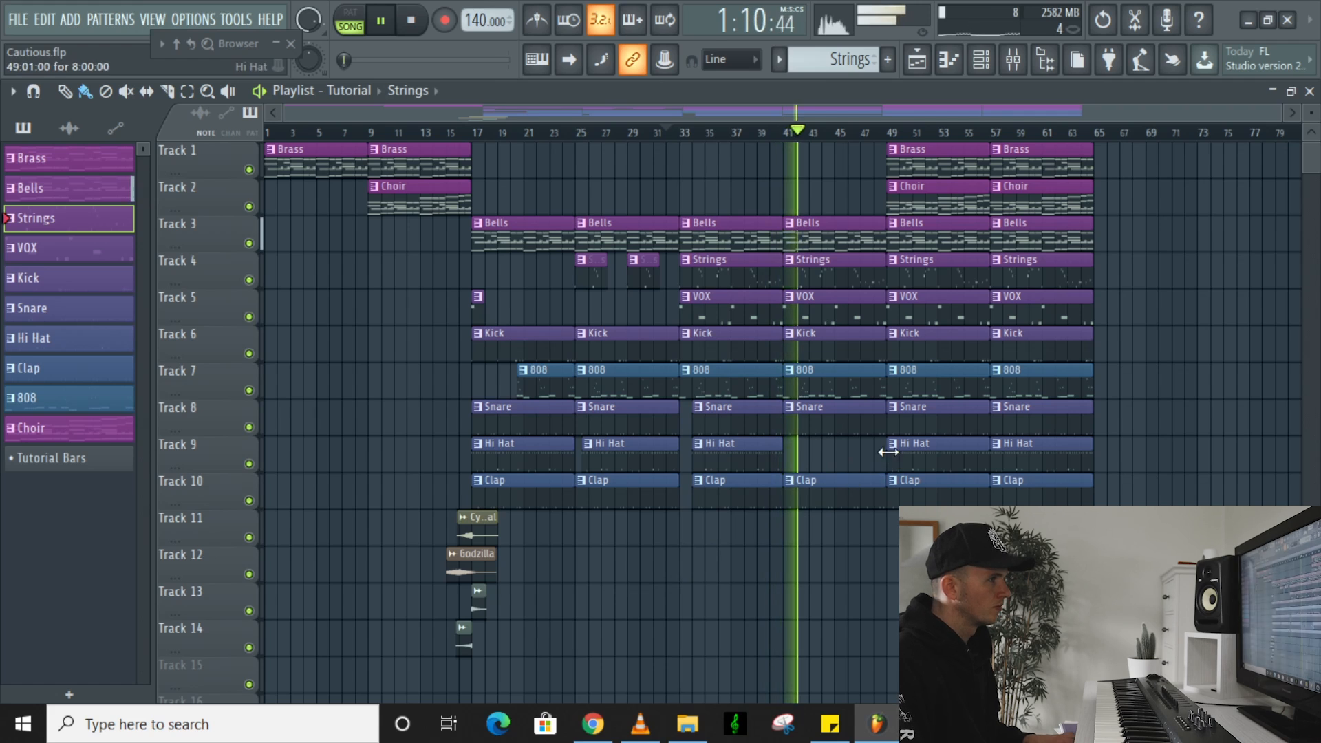
Trim the last half bar off the Snare and Clap clips that start at bar 41, then stop playback
{"action": "scroll", "coordinate": [888, 428], "scroll_direction": "up", "scroll_amount": 3}
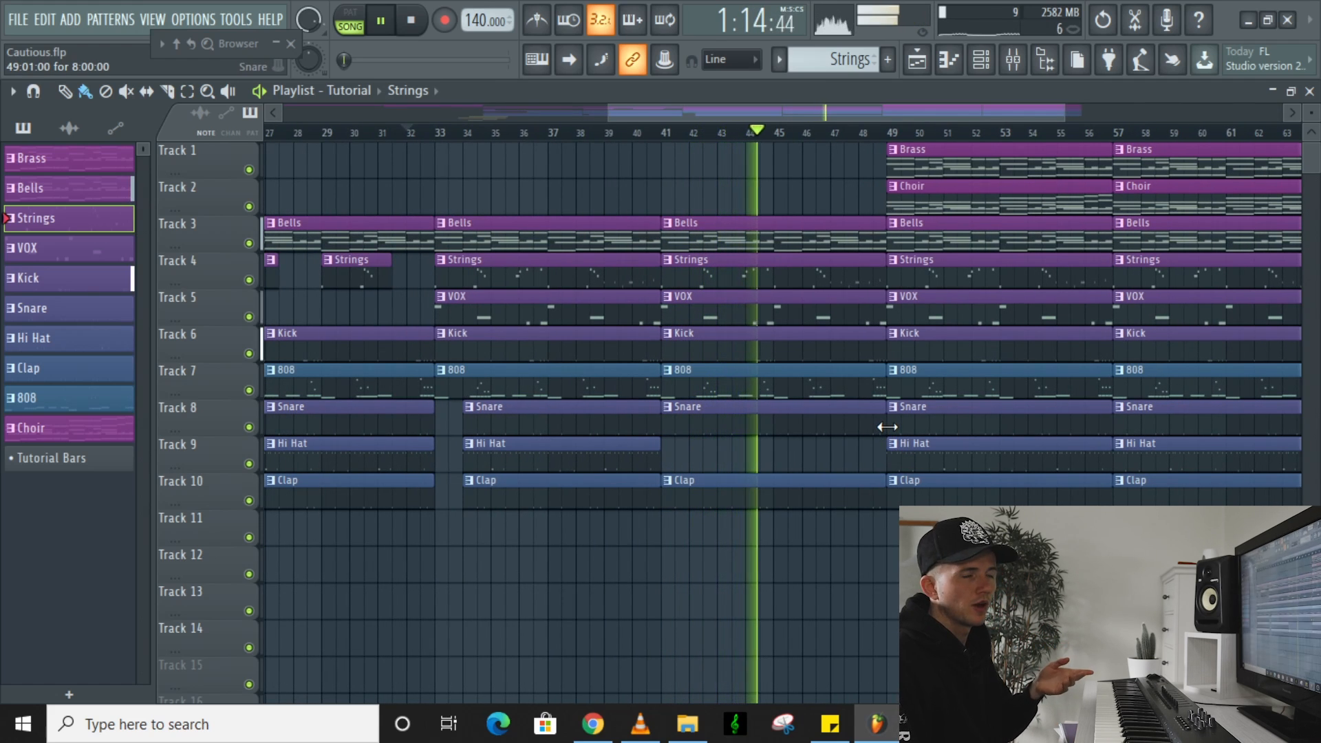
{"action": "left_click_drag", "start_coordinate": [881, 427], "coordinate": [865, 427]}
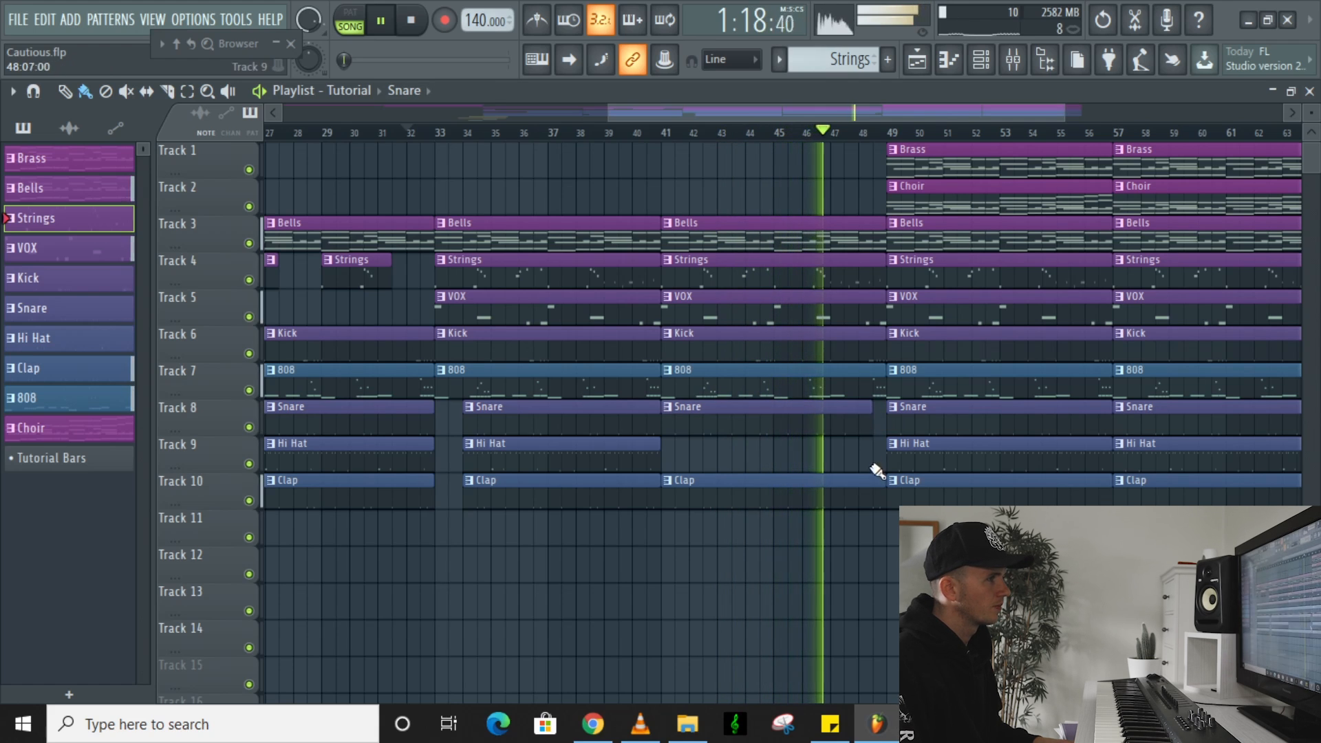
{"action": "left_click_drag", "start_coordinate": [884, 482], "coordinate": [871, 482]}
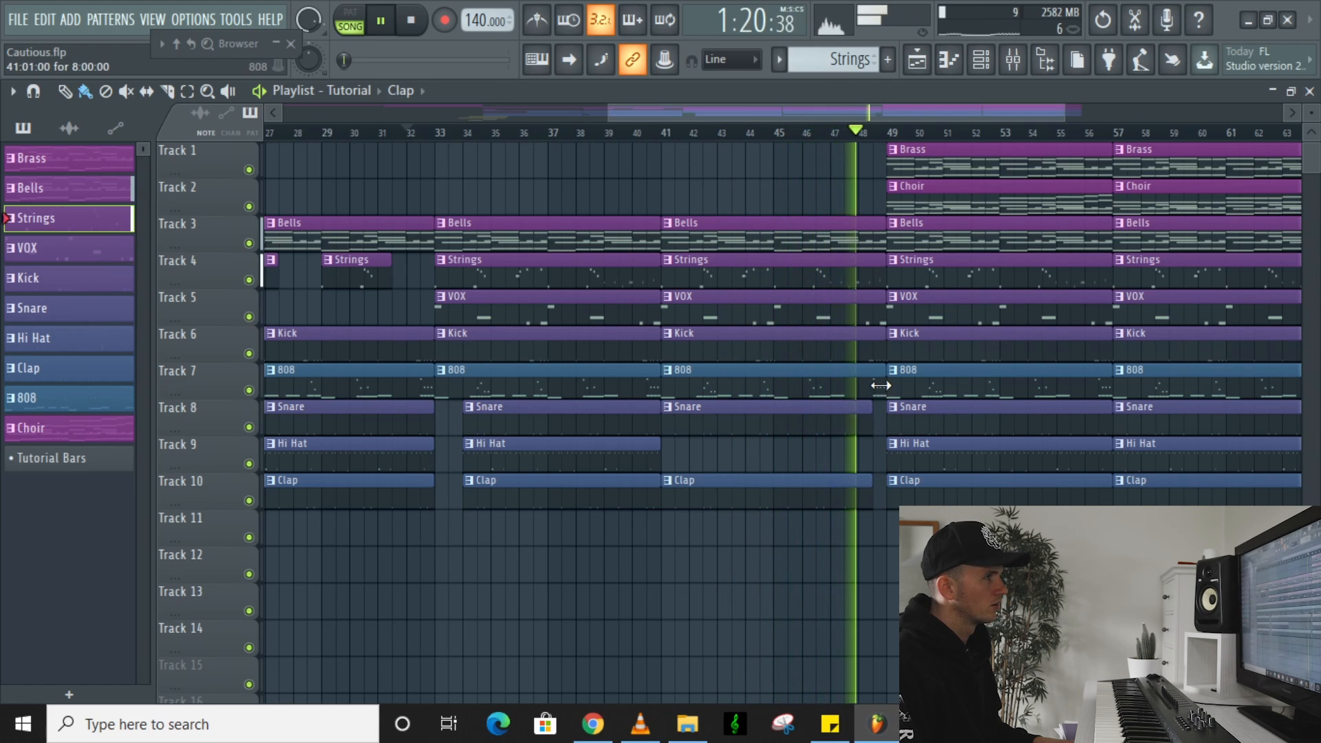
{"action": "key", "text": "space"}
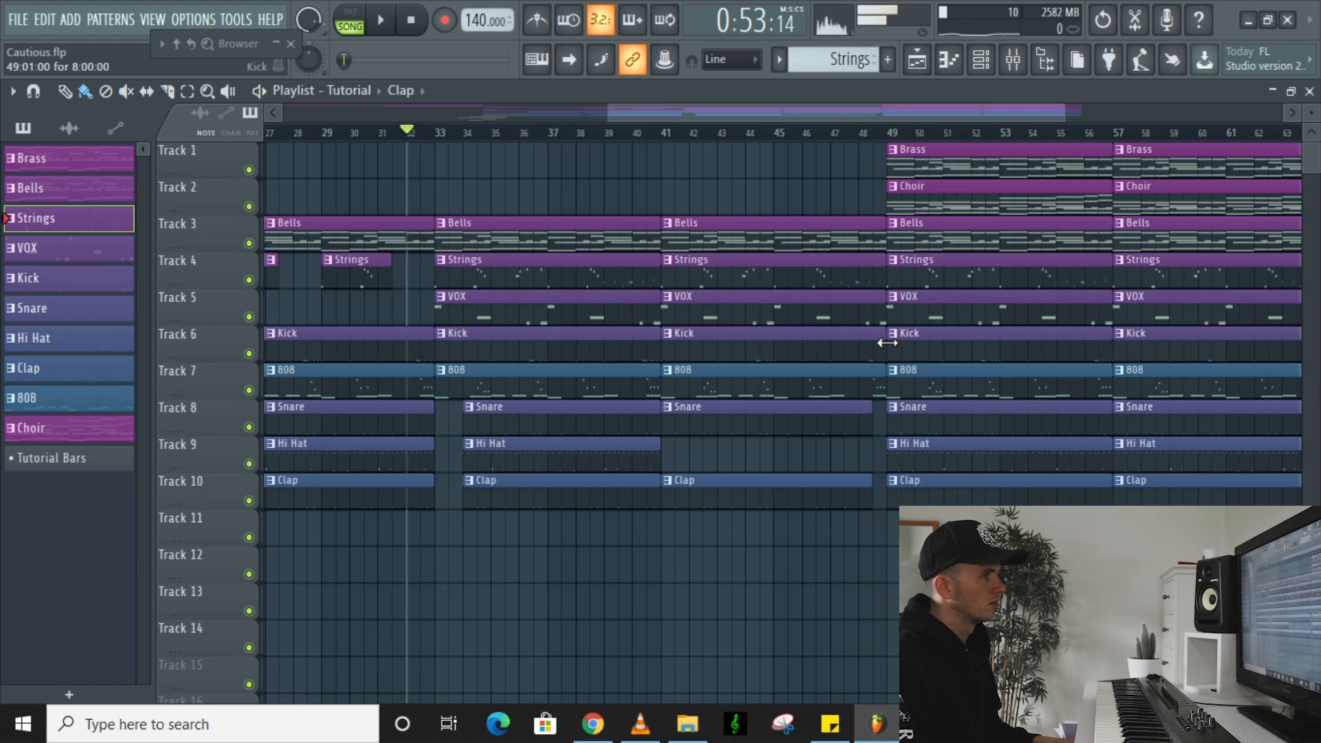
Delete all clips on tracks 3 to 10 from bar 49 onward, plus the Choir clip at bar 49
{"action": "scroll", "coordinate": [882, 348], "scroll_direction": "down", "scroll_amount": 3}
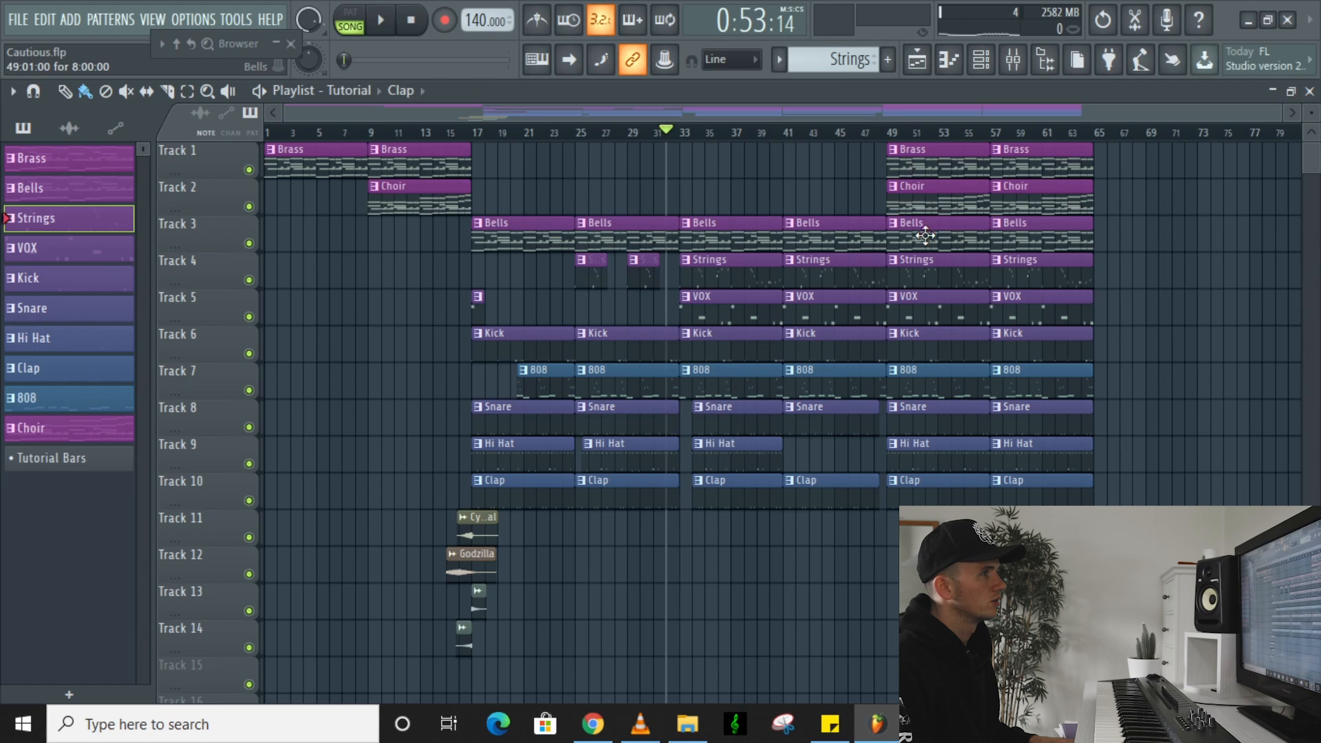
{"action": "mouse_move", "coordinate": [926, 235]}
{"action": "left_mouse_down"}
{"action": "mouse_move", "coordinate": [937, 267]}
{"action": "mouse_move", "coordinate": [940, 527]}
{"action": "left_mouse_up"}
{"action": "right_click", "coordinate": [963, 187]}
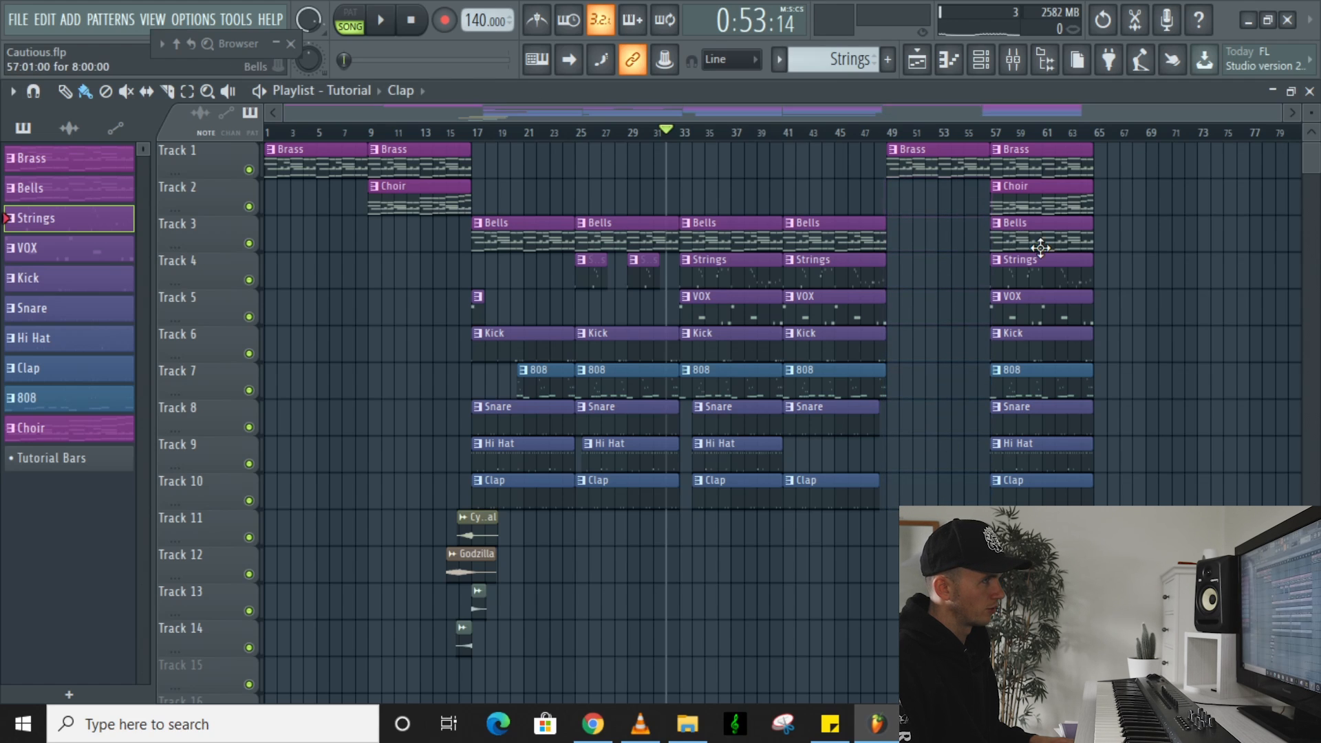
{"action": "left_click_drag", "start_coordinate": [1038, 242], "coordinate": [1039, 456]}
Copy the transition effects on tracks 11 to 14 and the bar 17–48 clips on tracks 3 to 10 to bar 65
{"action": "left_click_drag", "start_coordinate": [539, 510], "coordinate": [444, 655]}
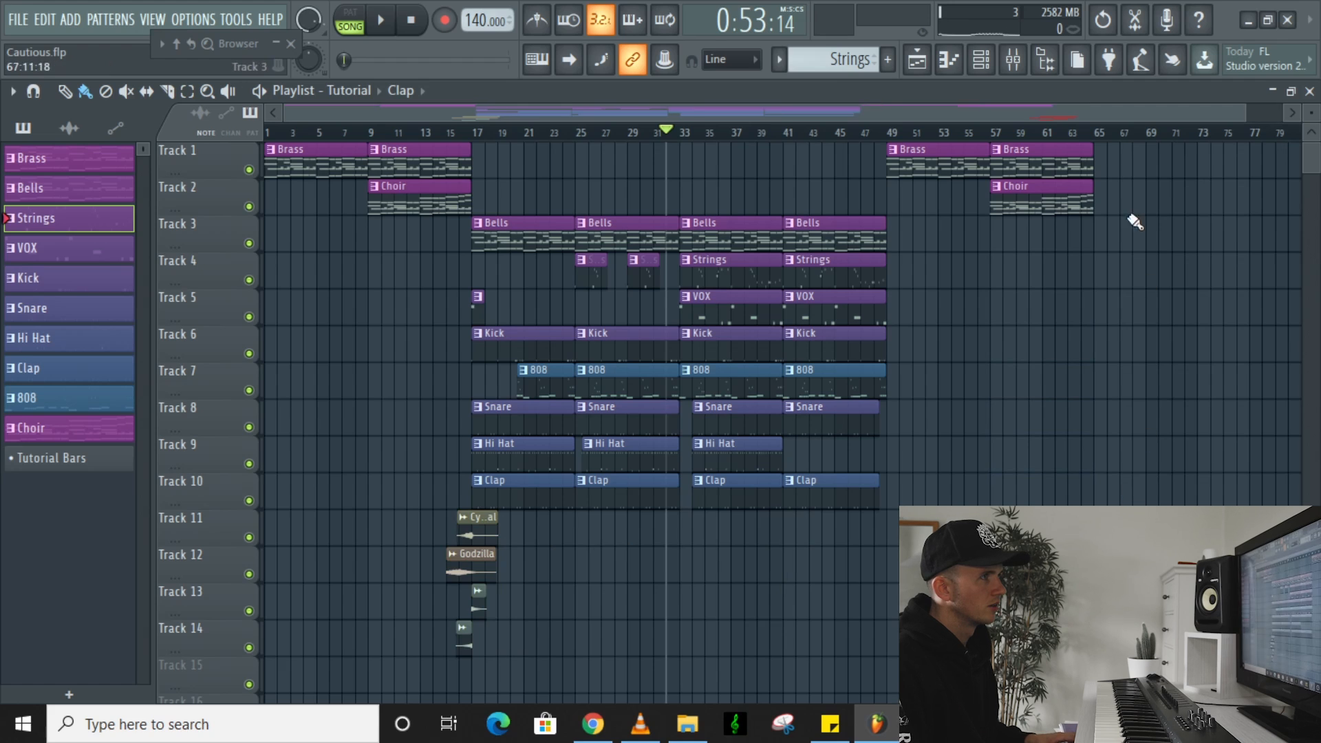
{"action": "left_click_drag", "start_coordinate": [851, 181], "coordinate": [486, 487]}
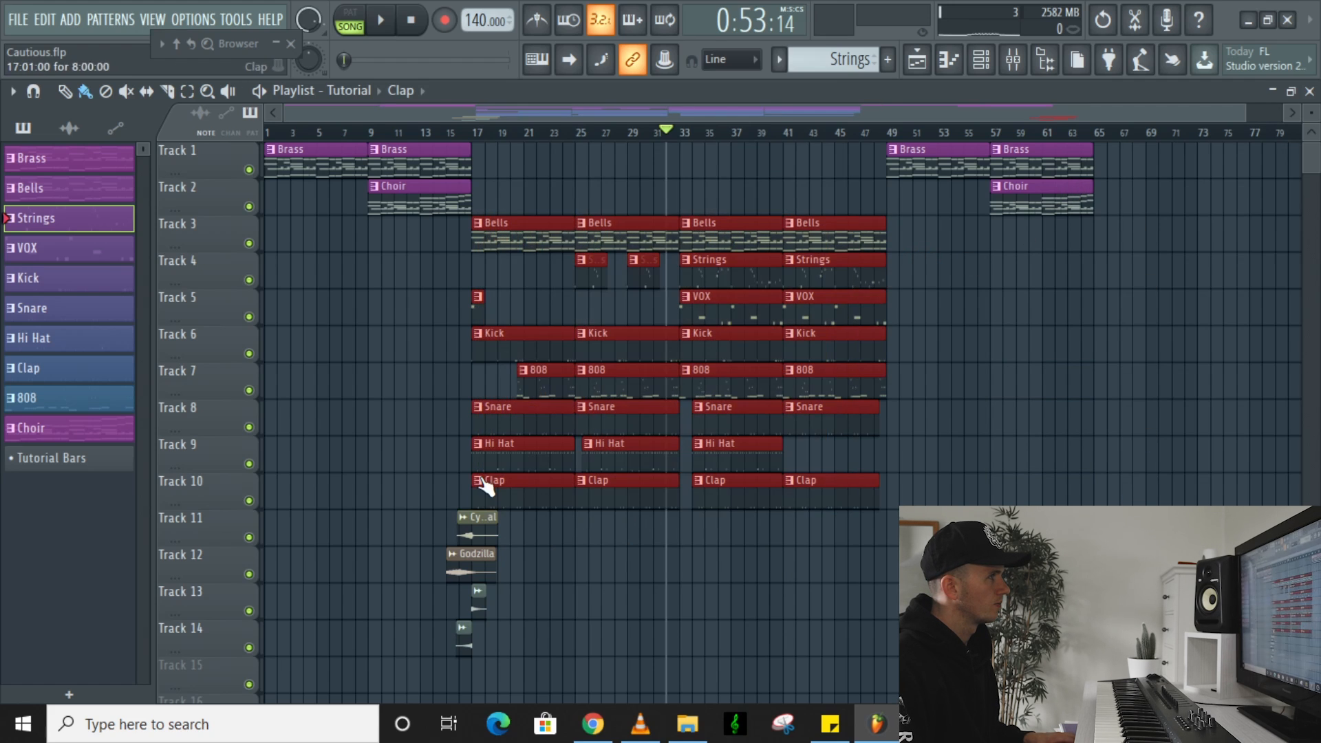
{"action": "left_click_drag", "start_coordinate": [528, 239], "coordinate": [1149, 241]}
Copy the track 13 and 14 effects to the bar 49 transition and audition it from about bar 46
{"action": "left_click", "coordinate": [878, 146]}
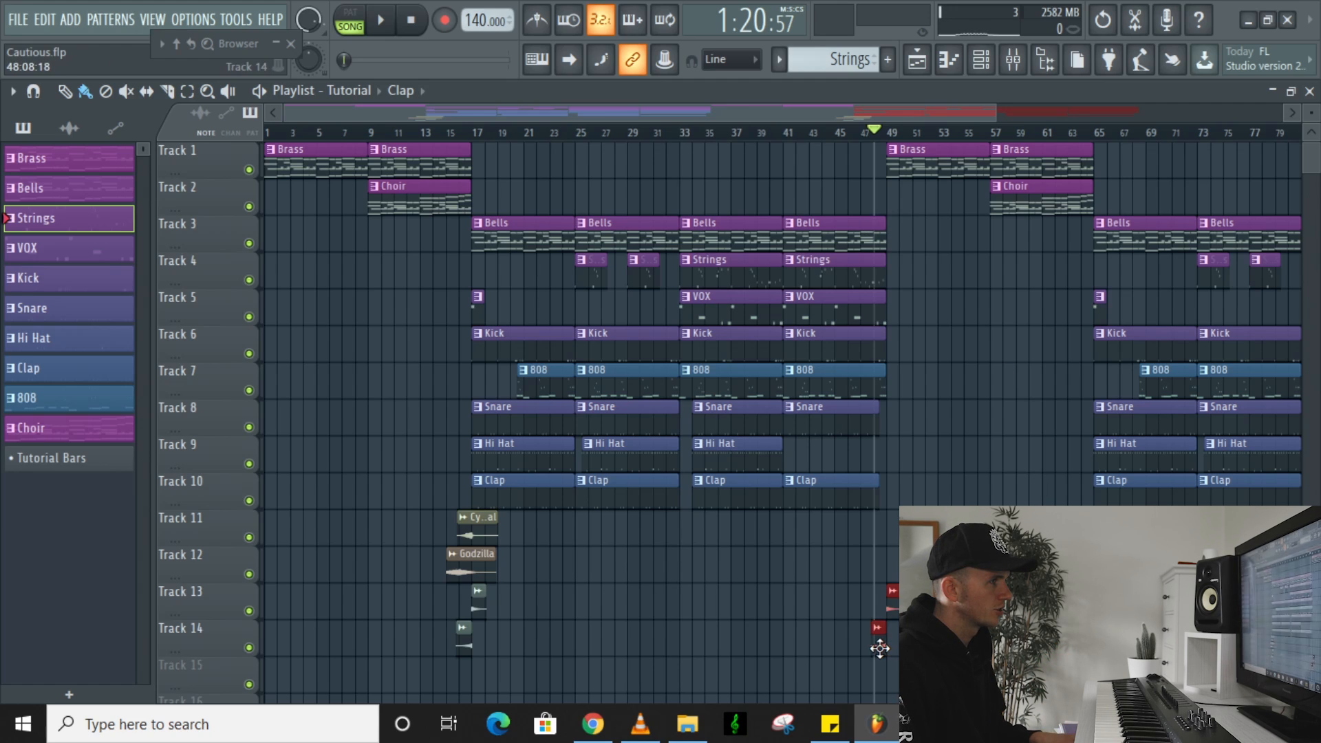
{"action": "left_click", "coordinate": [847, 132]}
{"action": "key", "text": "space"}
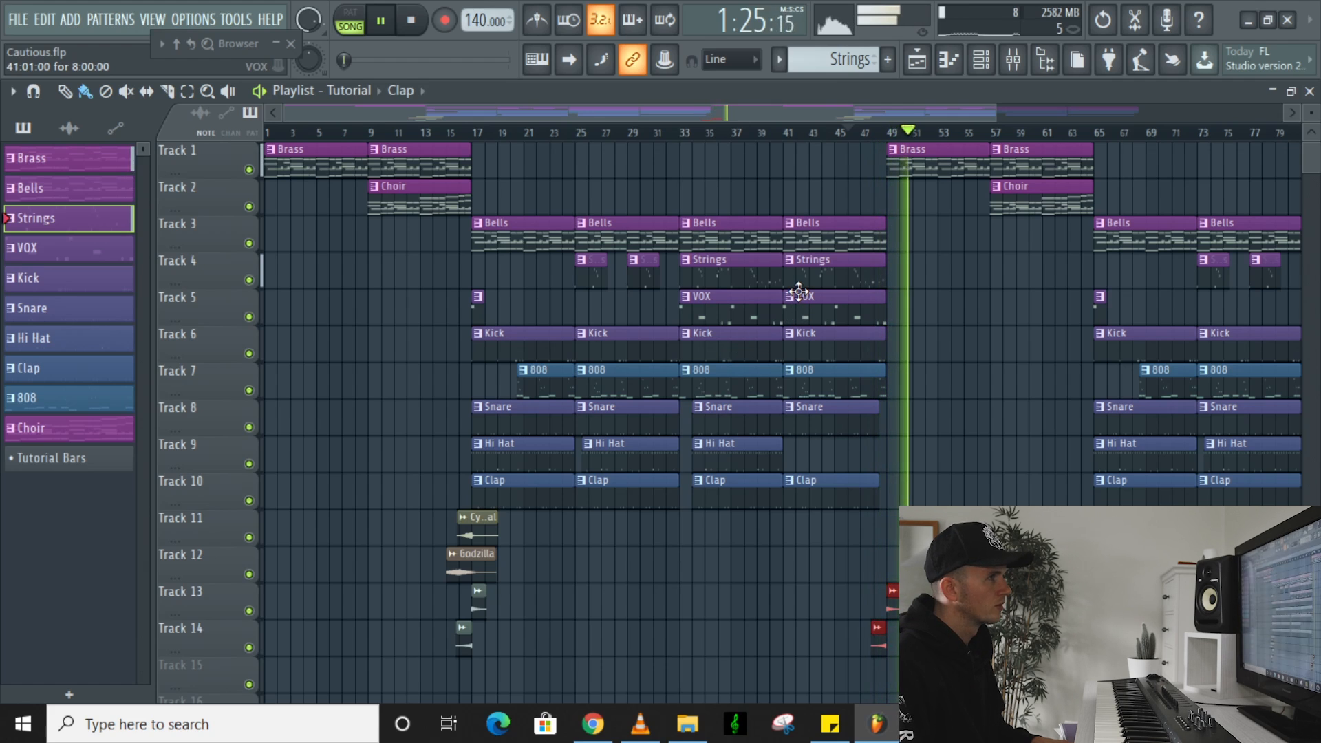
{"action": "key", "text": "space"}
Shorten the 808 and Kick clips that start at bar 41 to seven bars
{"action": "scroll", "coordinate": [921, 421], "scroll_direction": "up", "scroll_amount": 2}
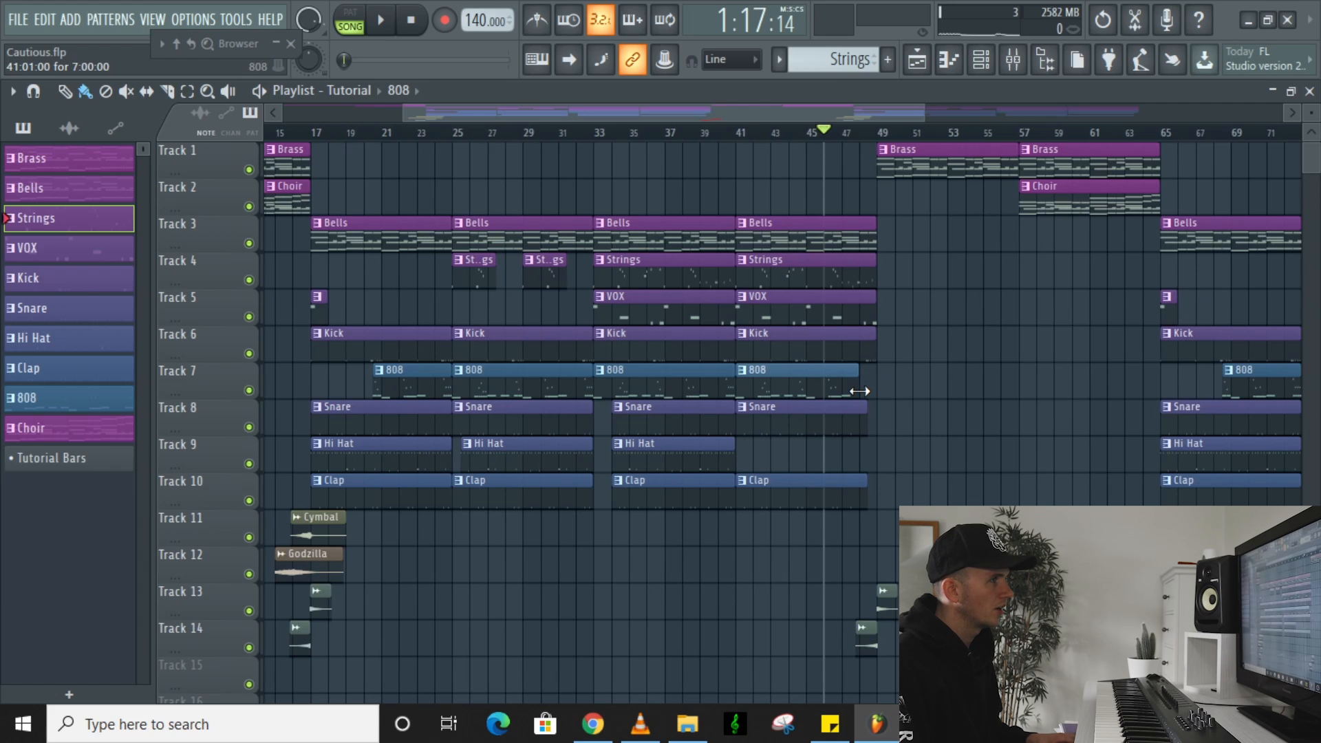
{"action": "scroll", "coordinate": [859, 391], "scroll_direction": "up", "scroll_amount": 2}
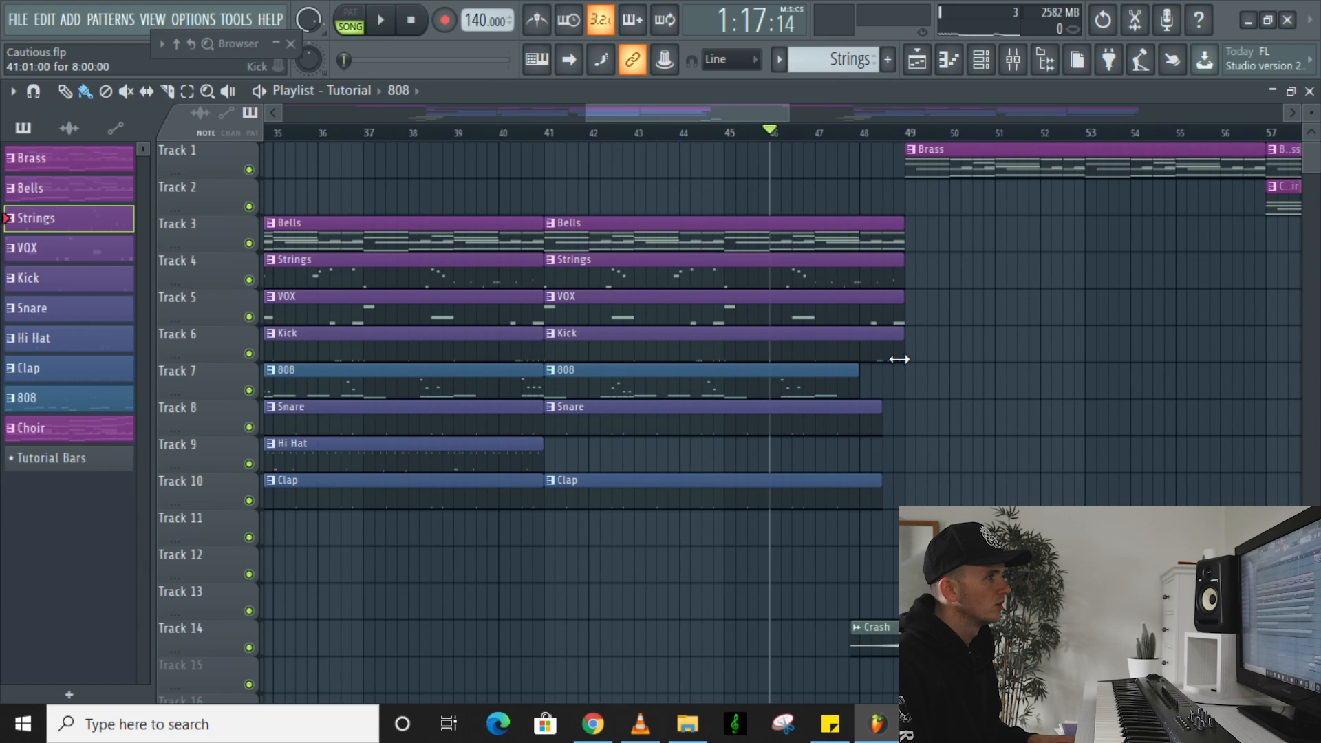
{"action": "left_click_drag", "start_coordinate": [899, 359], "coordinate": [868, 363]}
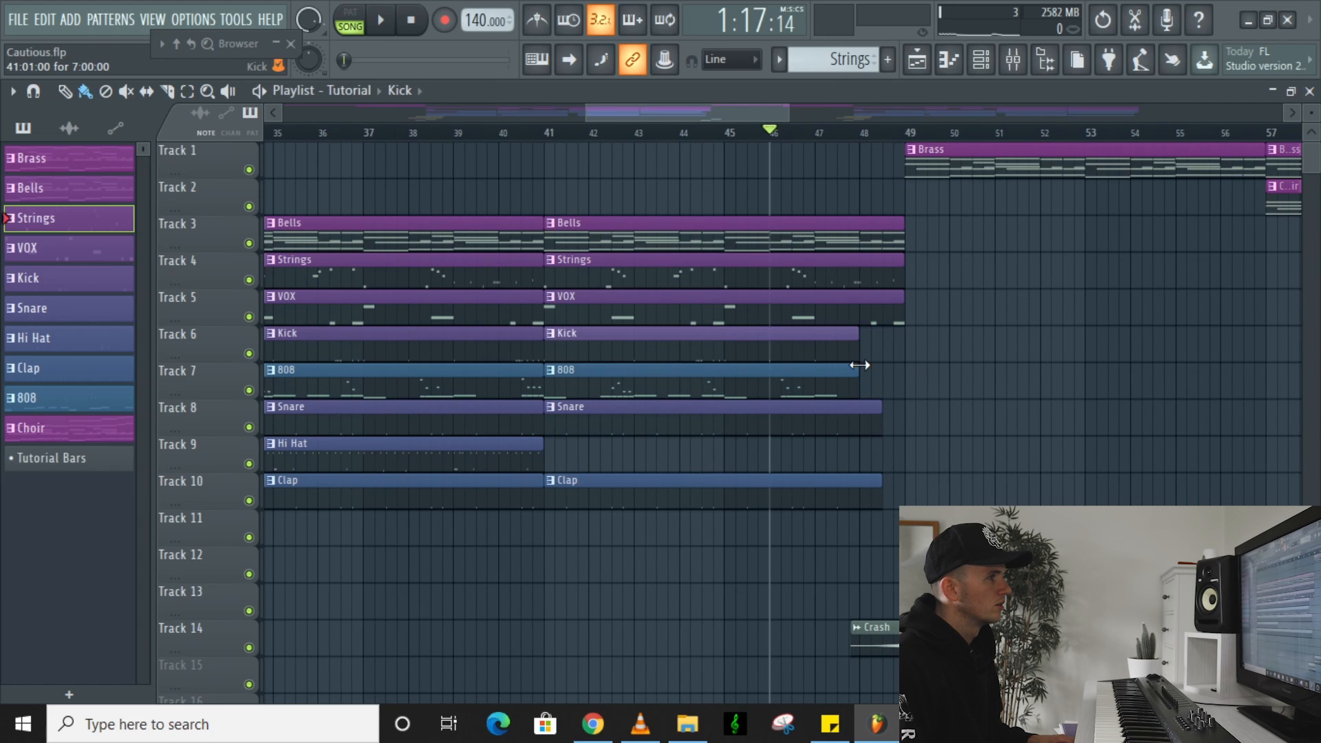
Copy the Cymbal clip on track 11 to the bar 49 transition and reduce the playlist track height
{"action": "scroll", "coordinate": [625, 443], "scroll_direction": "down", "scroll_amount": 4}
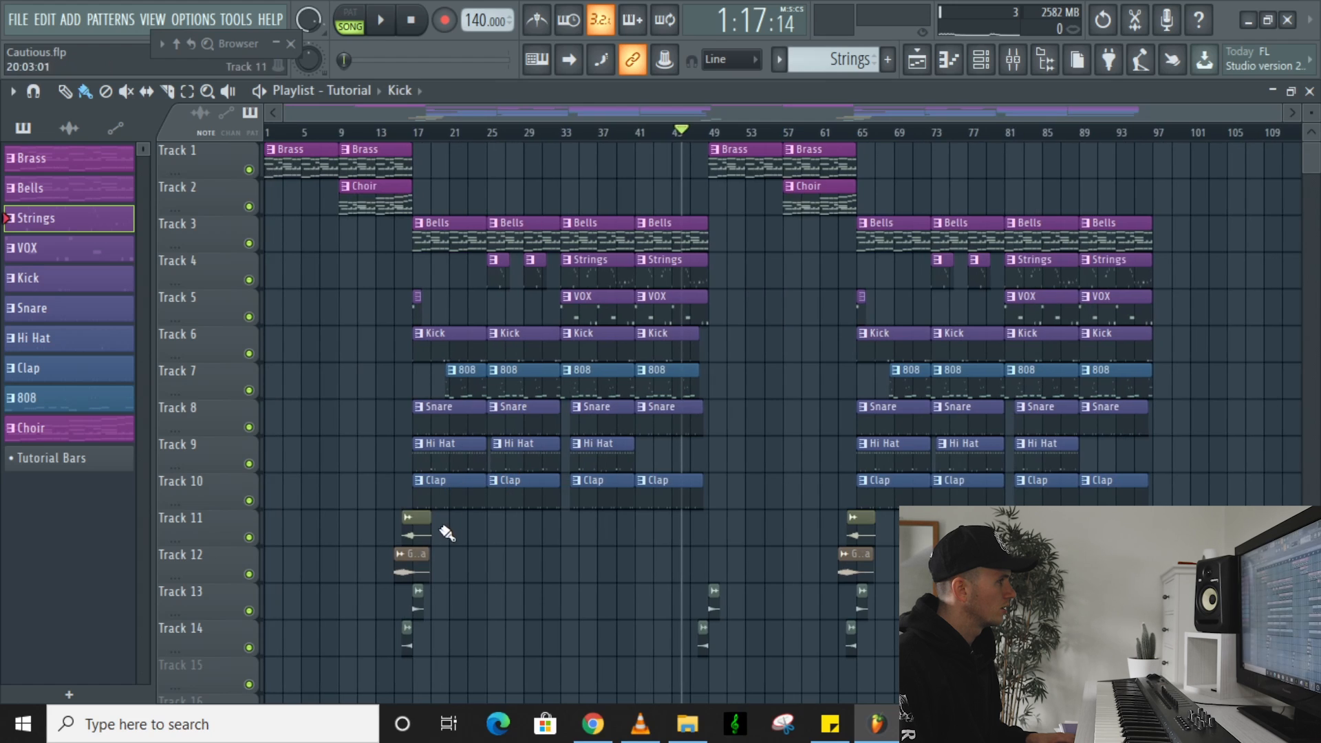
{"action": "scroll", "coordinate": [444, 533], "scroll_direction": "up", "scroll_amount": 2}
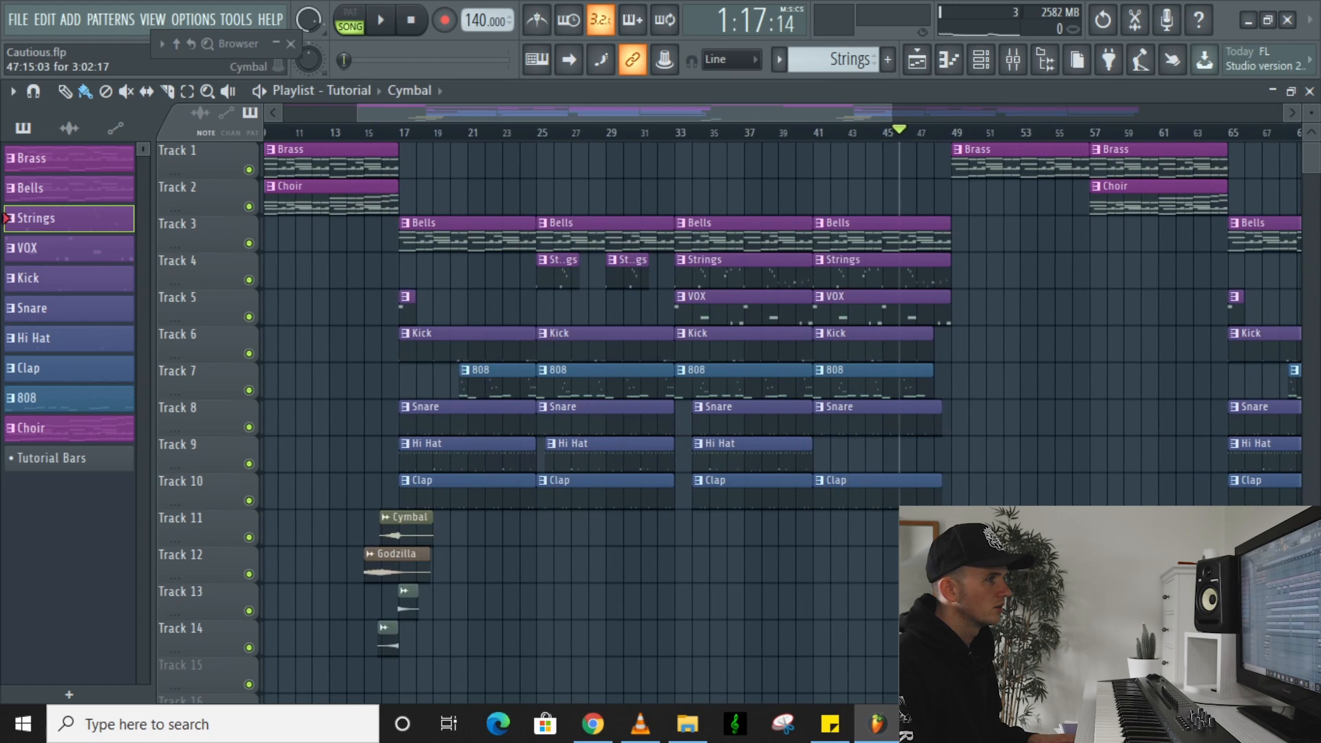
{"action": "left_click_drag", "start_coordinate": [1312, 112], "coordinate": [1312, 118]}
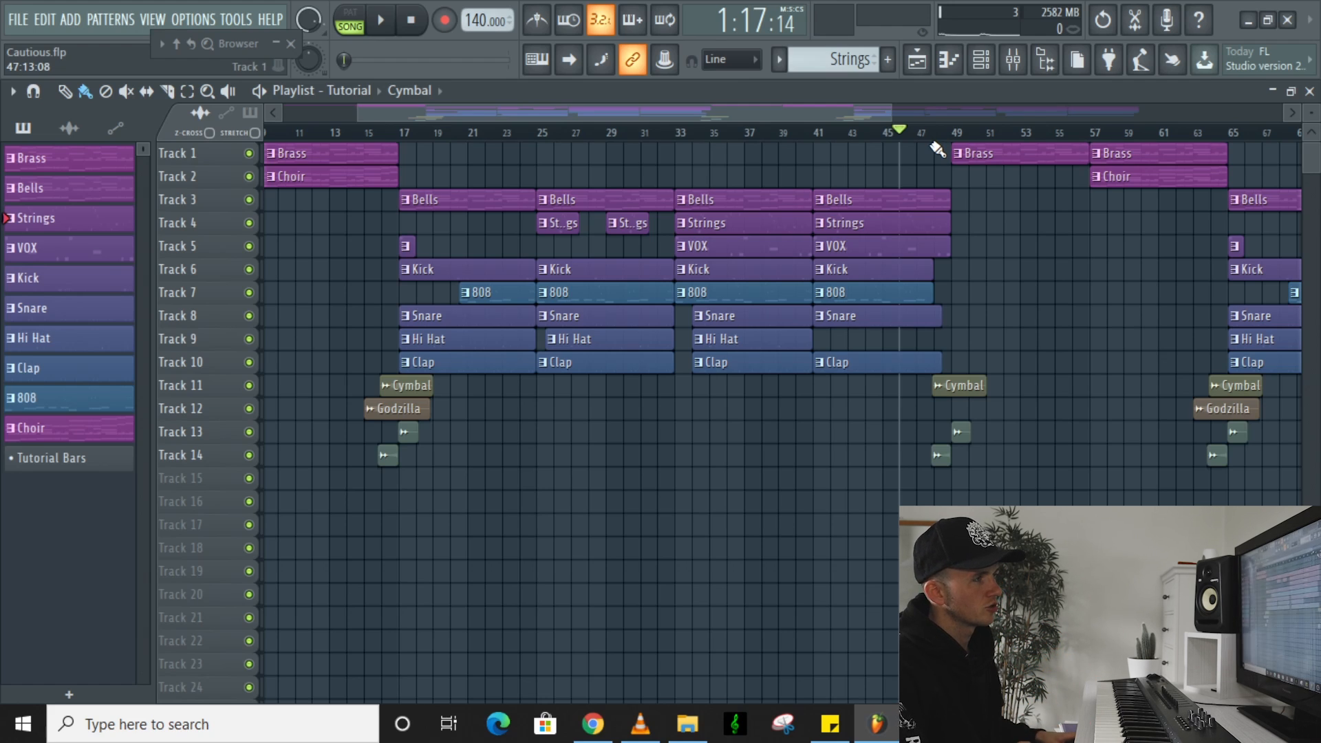
Play the arrangement from about bar 46 through the Brass and Choir break into the section at bar 65
{"action": "key", "text": "space"}
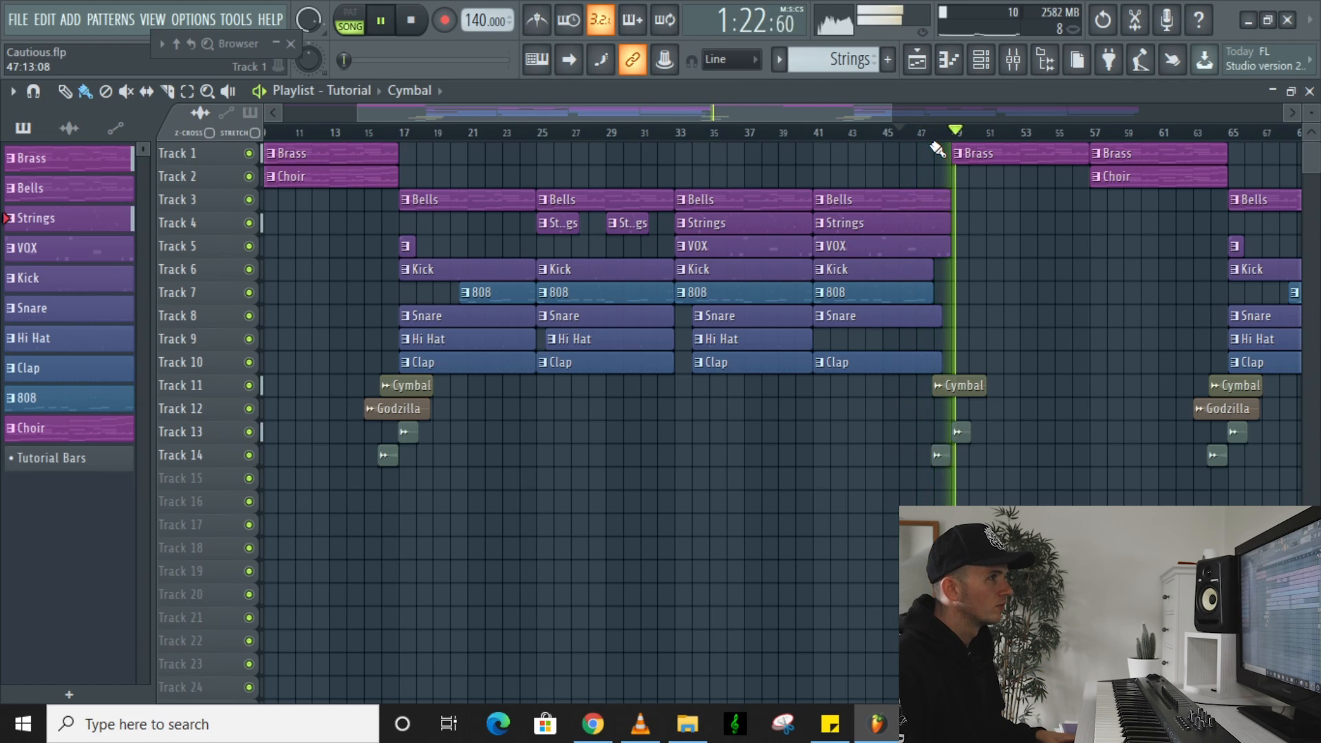
{"action": "scroll", "coordinate": [886, 215], "scroll_direction": "down", "scroll_amount": 3}
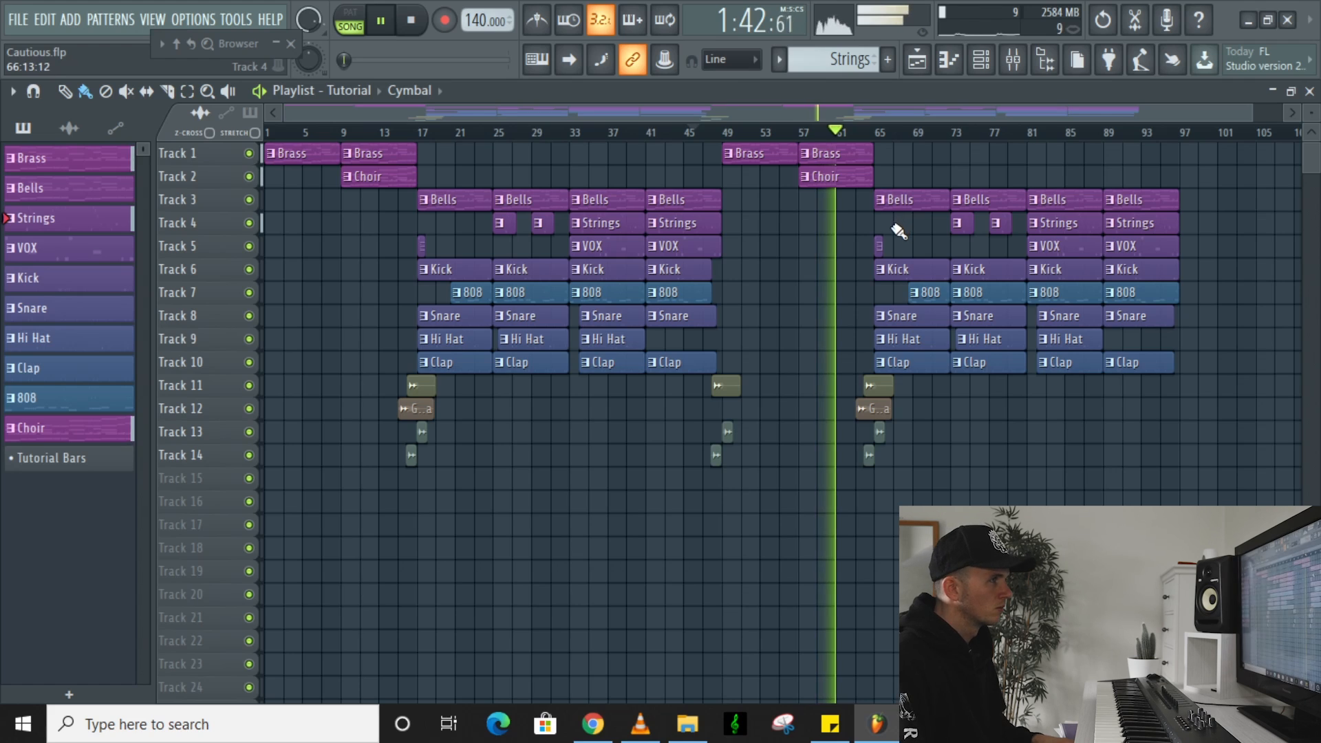
{"action": "scroll", "coordinate": [902, 242], "scroll_direction": "down", "scroll_amount": 1}
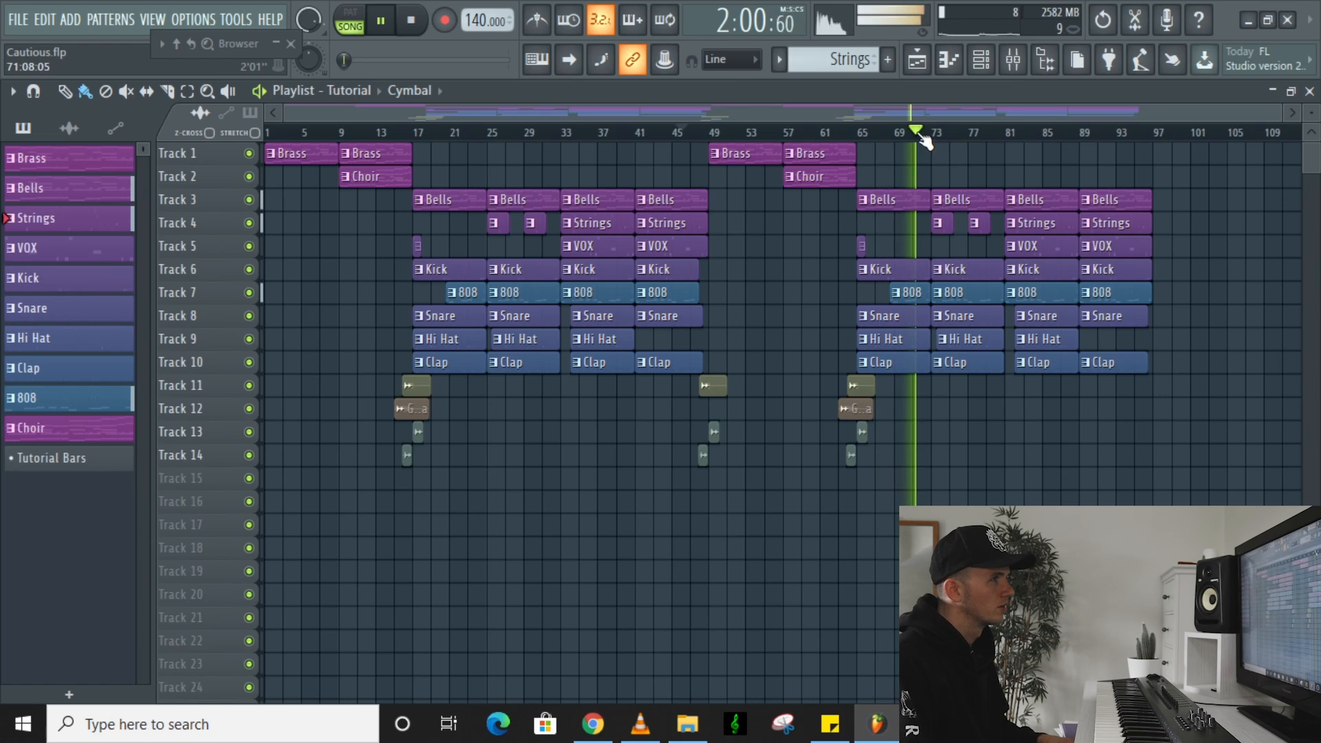
{"action": "key", "text": "space"}
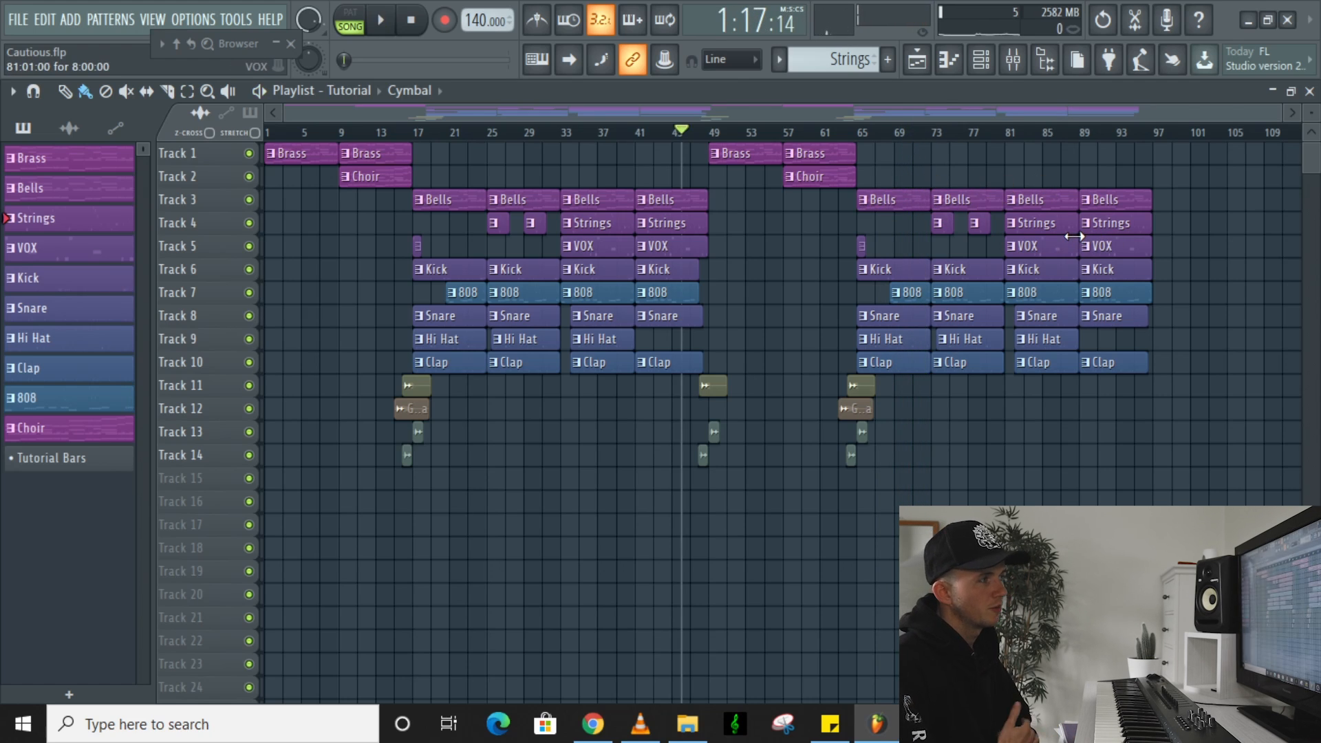
Audition the start of the repeated section from bar 65 and examine its clips with taller playlist tracks
{"action": "left_click", "coordinate": [858, 134]}
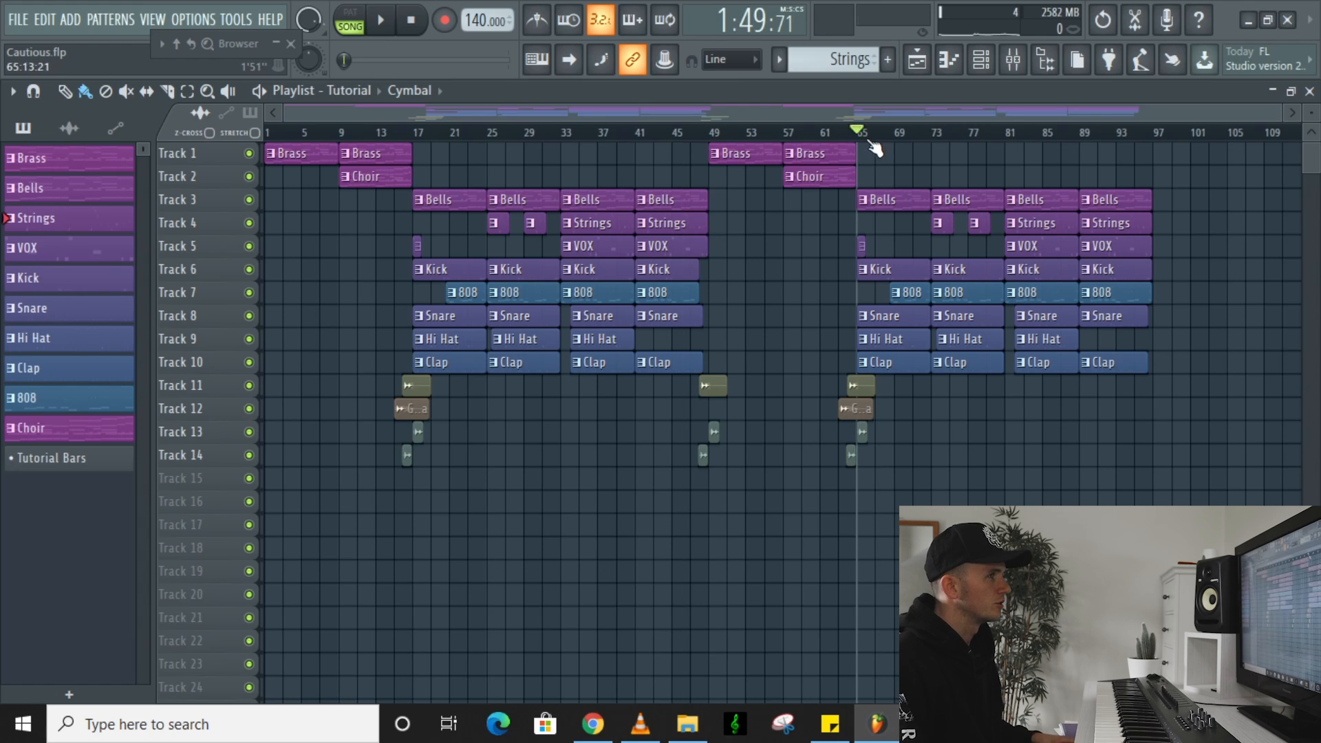
{"action": "scroll", "coordinate": [922, 313], "scroll_direction": "up", "scroll_amount": 3}
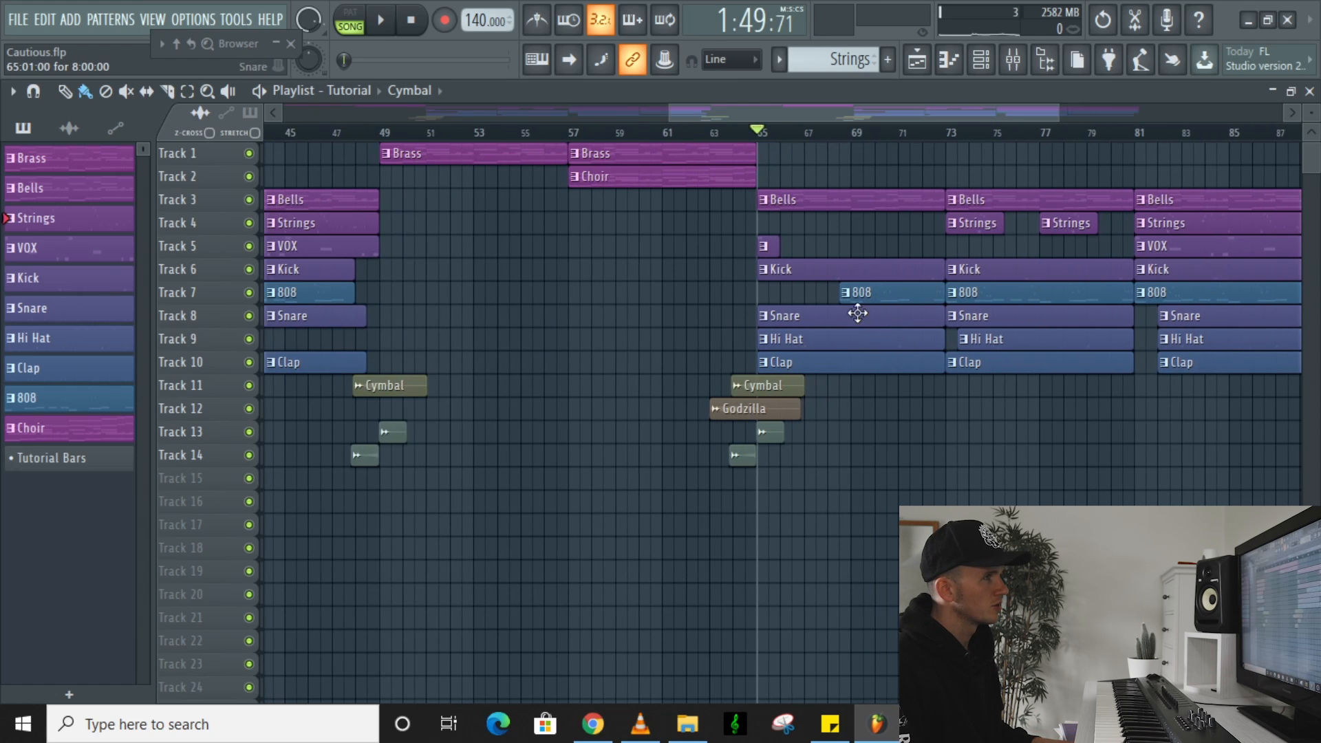
{"action": "key", "text": "space"}
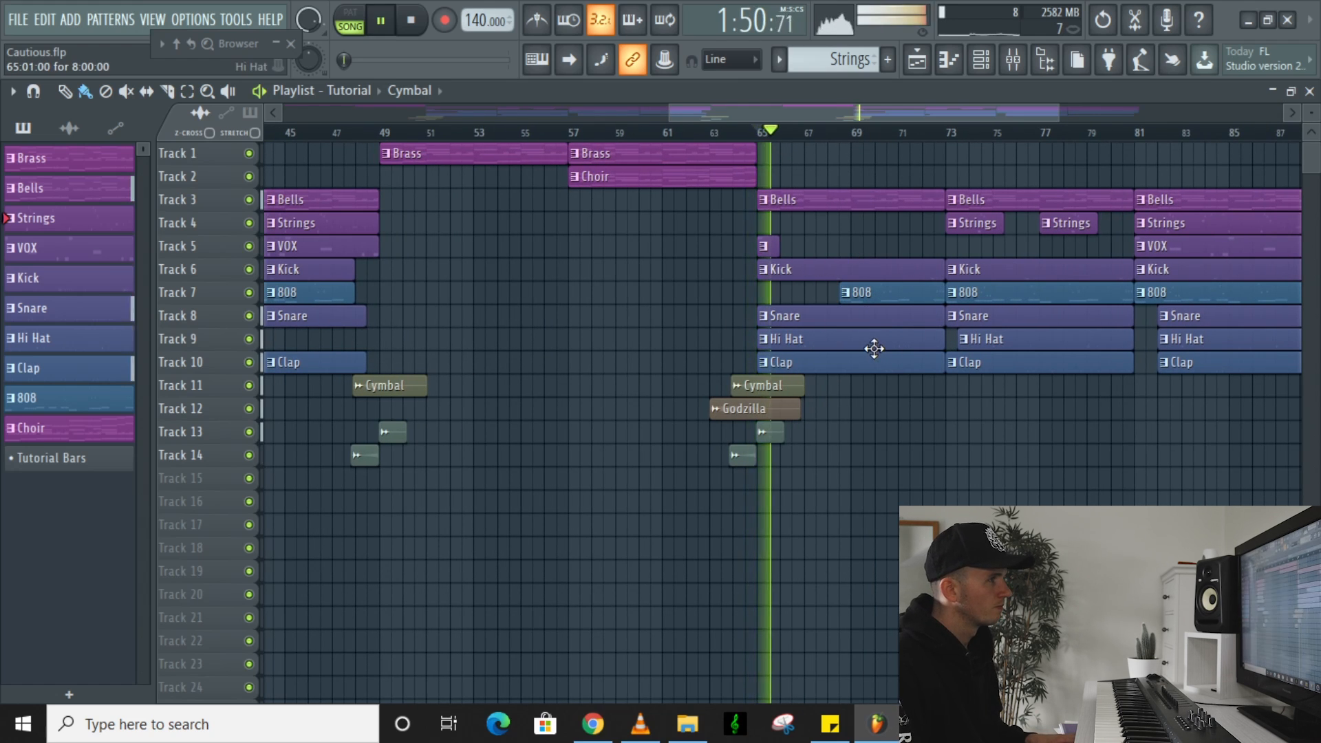
{"action": "scroll", "coordinate": [873, 348], "scroll_direction": "up", "scroll_amount": 3}
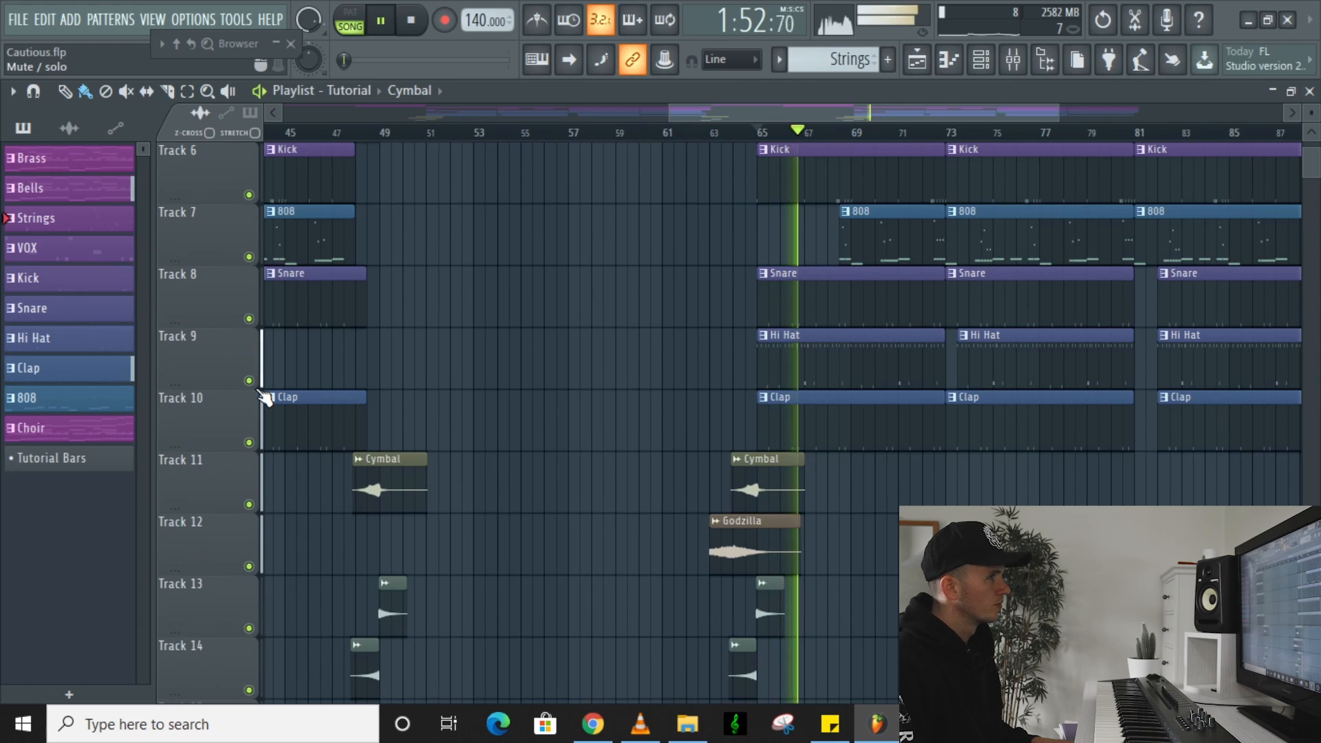
{"action": "key", "text": "space"}
{"action": "scroll", "coordinate": [304, 406], "scroll_direction": "up", "scroll_amount": 3}
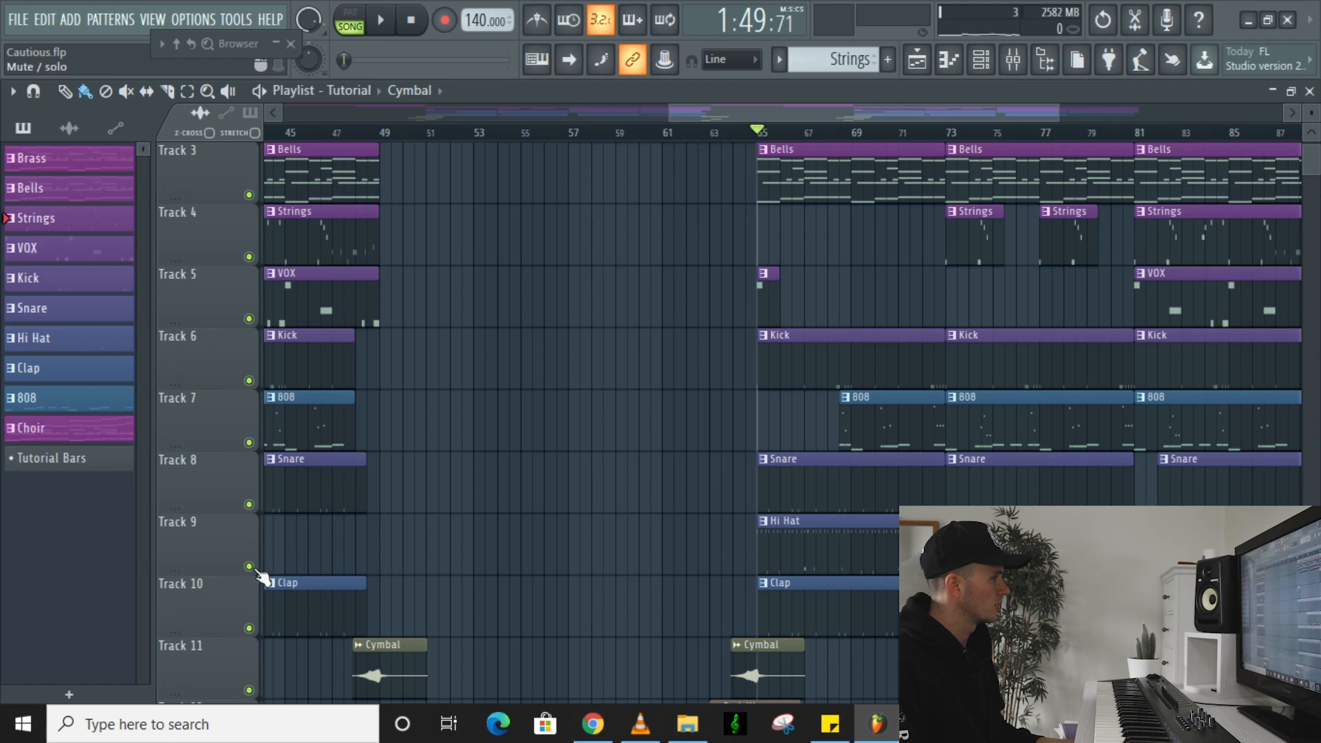
Cut a short gap out of the Hi Hat clip on track 9 in the second half of bar 66
{"action": "key", "text": "space"}
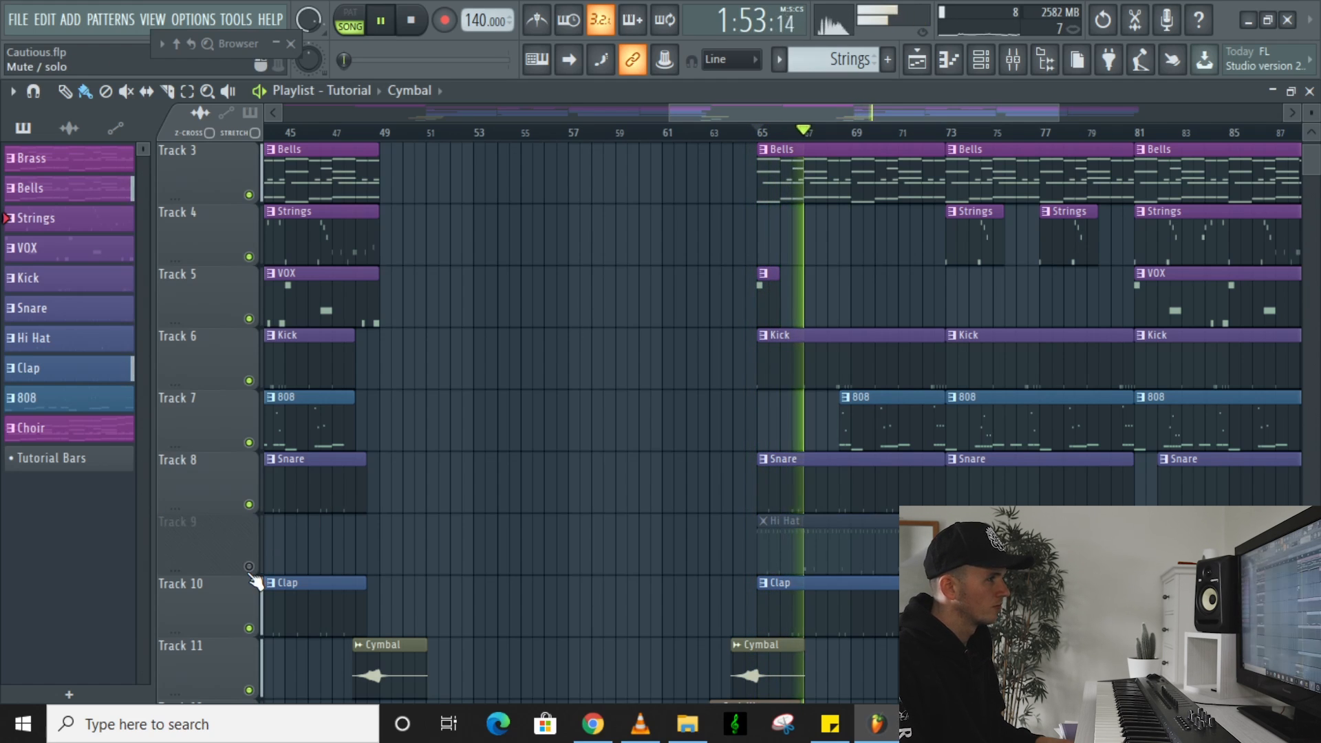
{"action": "key", "text": "space"}
{"action": "scroll", "coordinate": [799, 548], "scroll_direction": "up", "scroll_amount": 5}
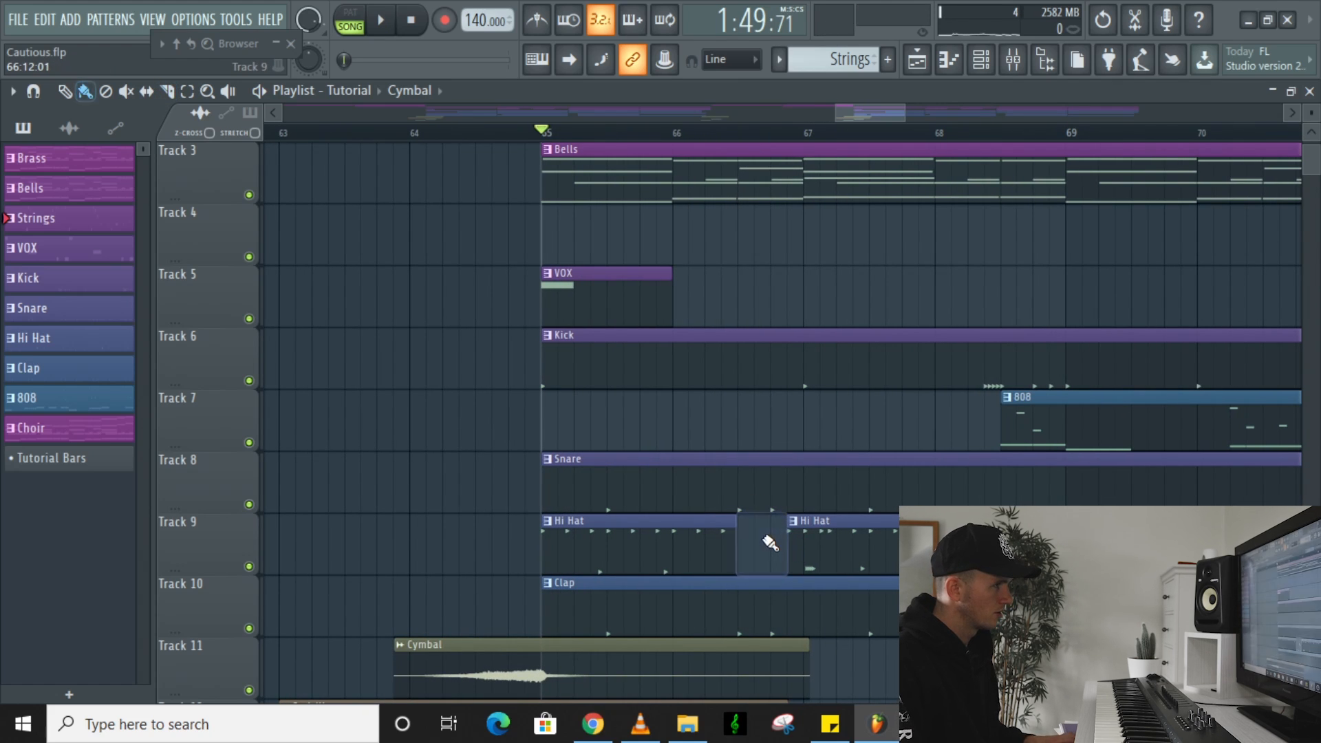
{"action": "key", "text": "space"}
{"action": "scroll", "coordinate": [784, 523], "scroll_direction": "down", "scroll_amount": 5}
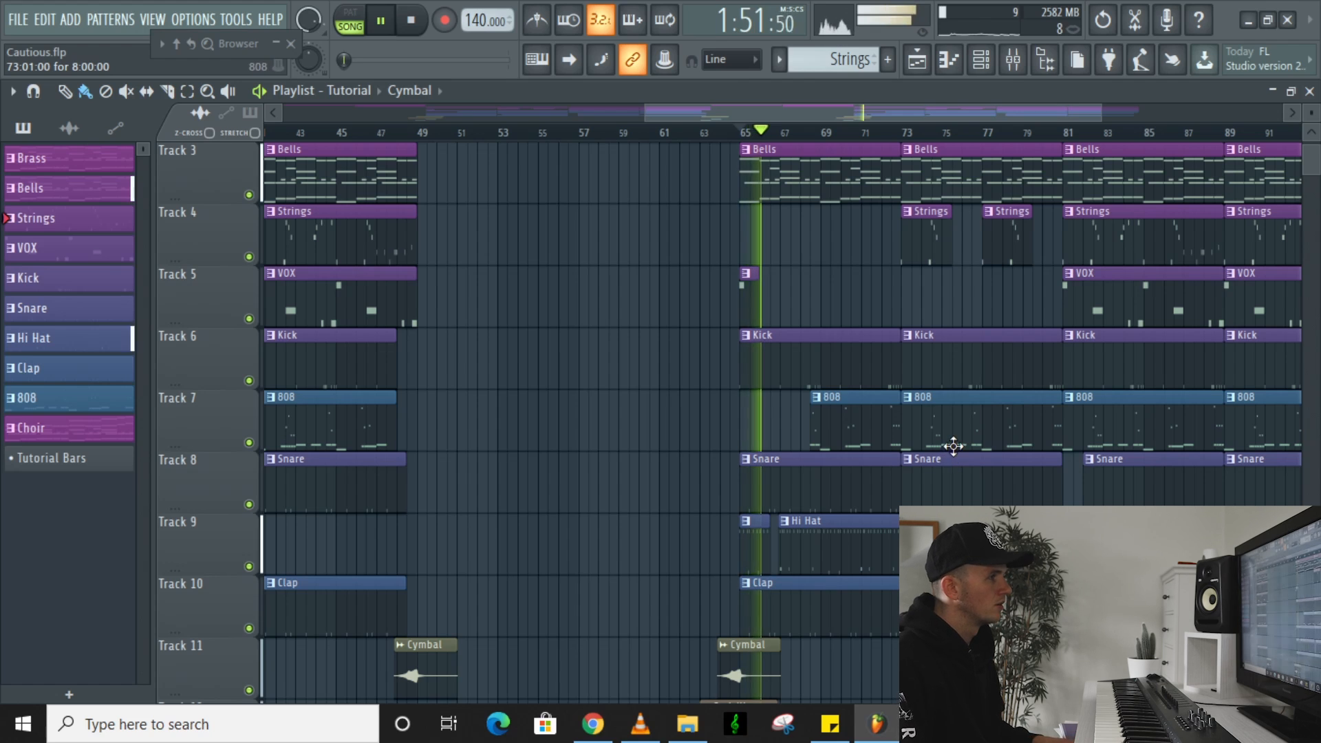
Copy the VOX clip from bar 81 back into the preceding section and trim the copy to two bars starting at bar 76
{"action": "scroll", "coordinate": [963, 423], "scroll_direction": "down", "scroll_amount": 4}
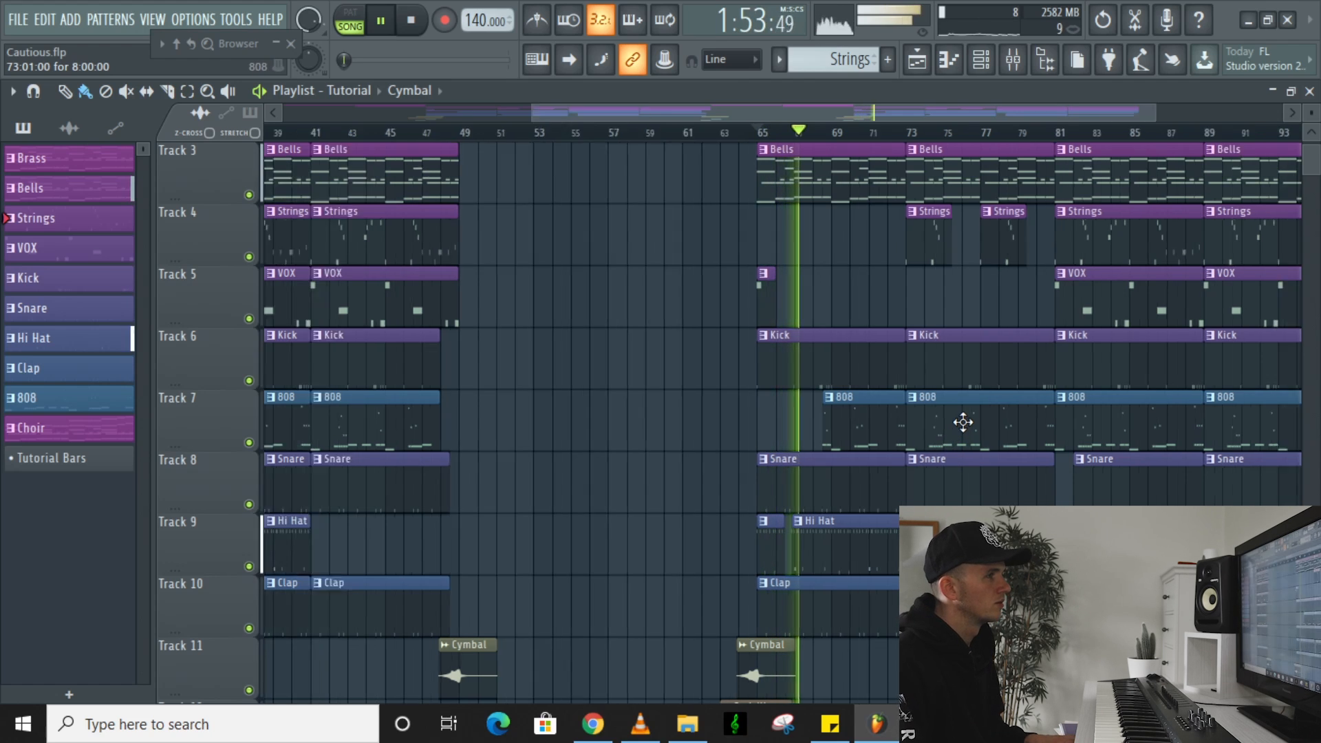
{"action": "scroll", "coordinate": [941, 457], "scroll_direction": "up", "scroll_amount": 5}
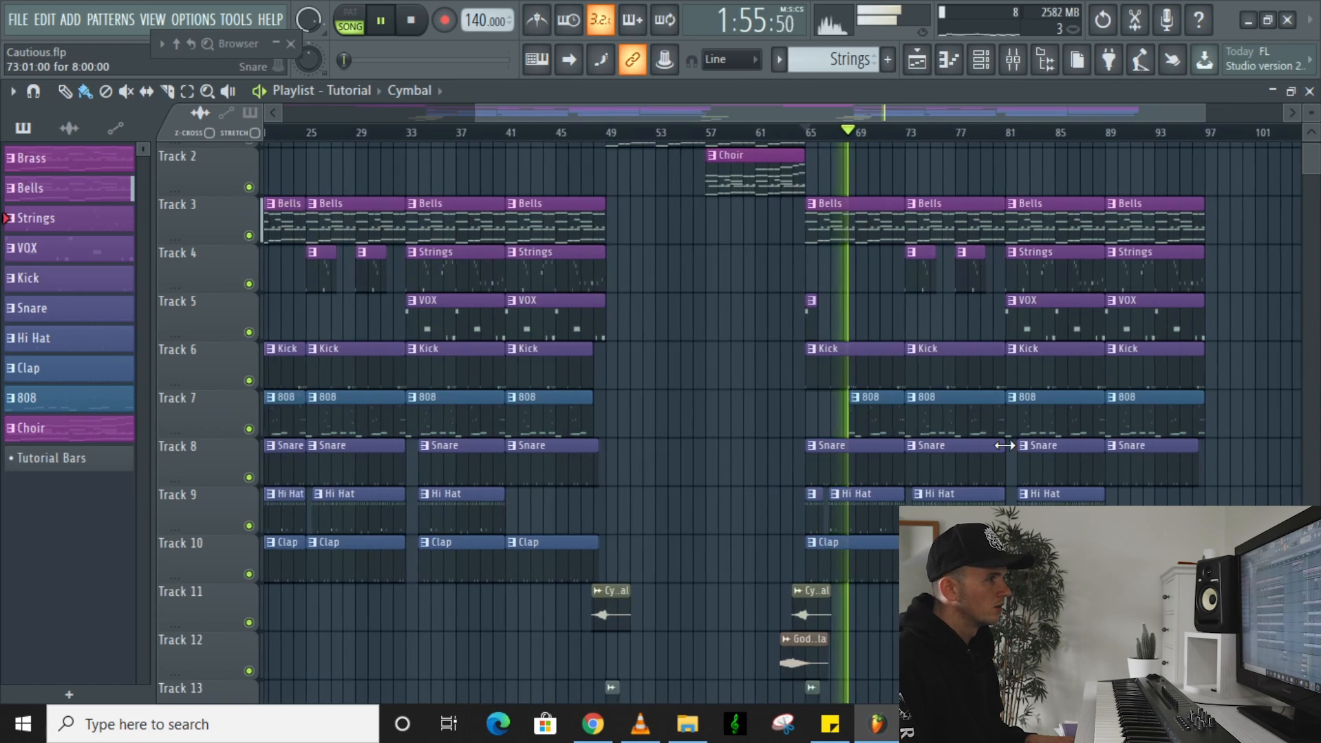
{"action": "scroll", "coordinate": [834, 387], "scroll_direction": "up", "scroll_amount": 1}
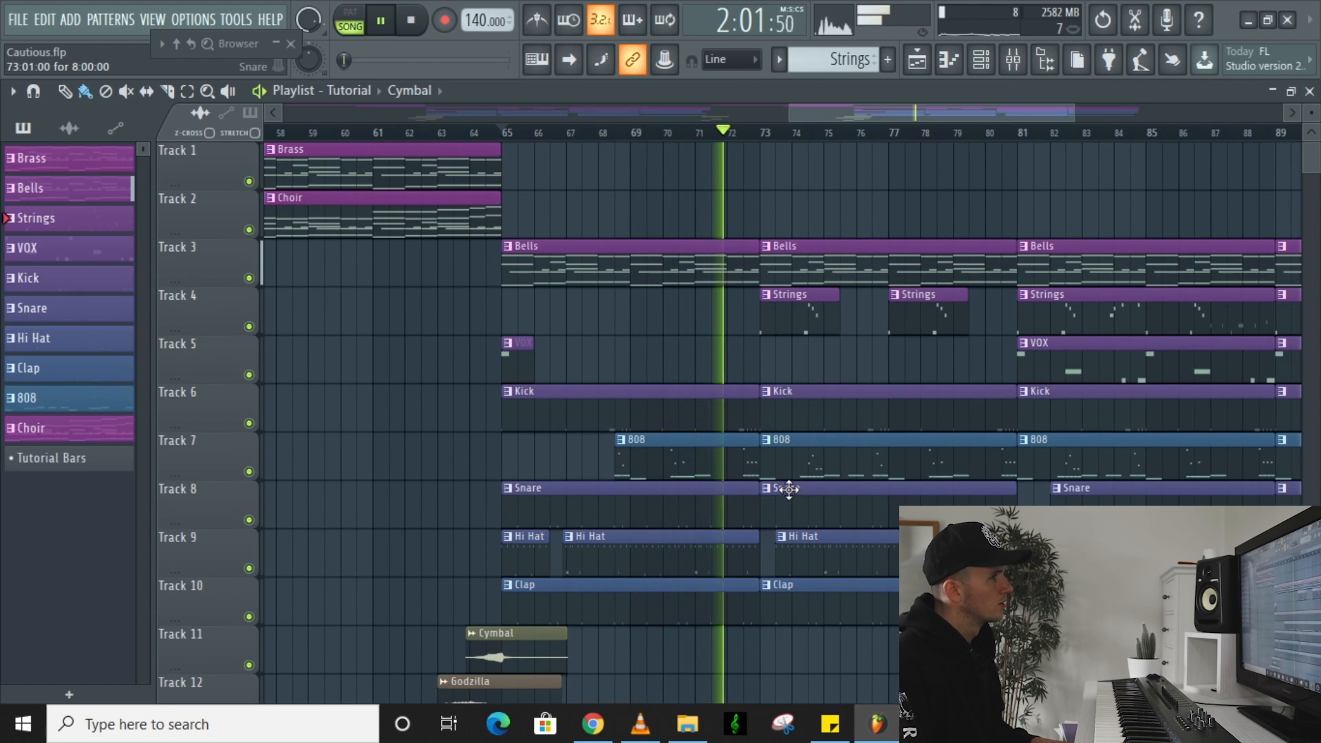
{"action": "scroll", "coordinate": [859, 383], "scroll_direction": "down", "scroll_amount": 3}
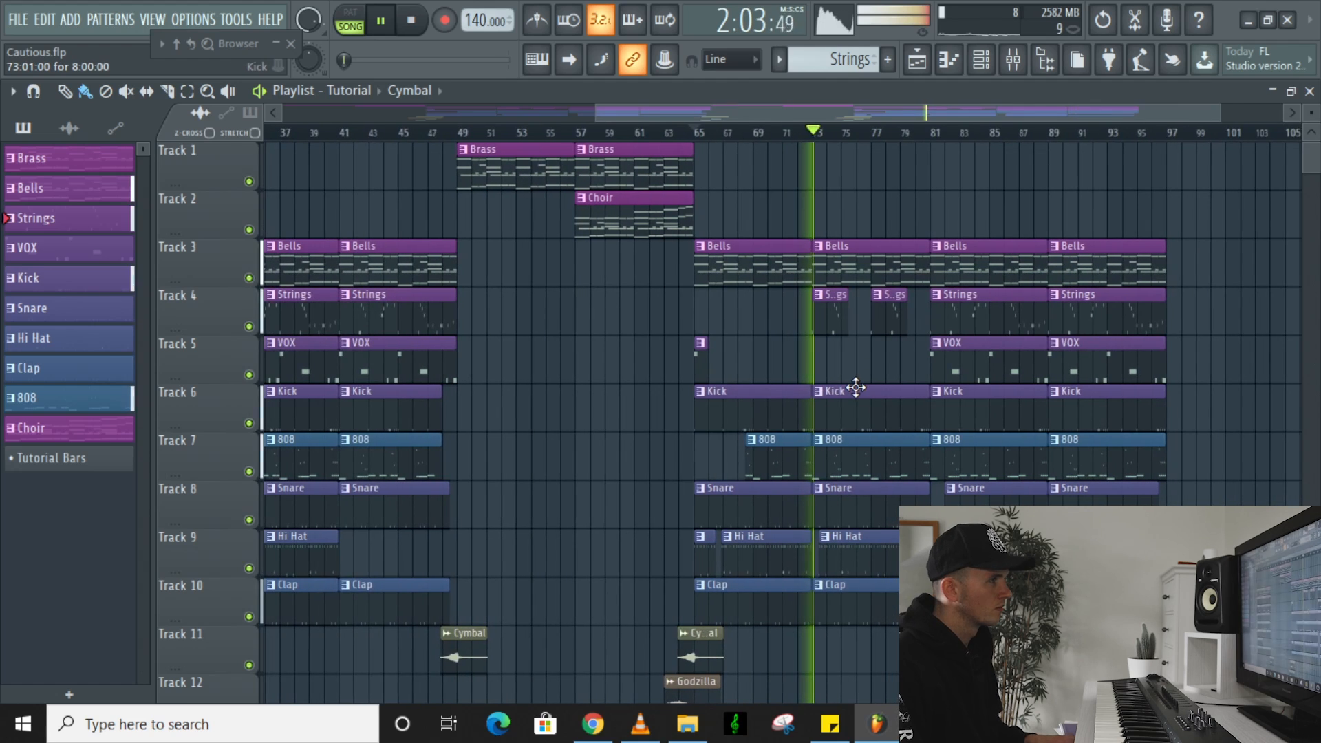
{"action": "scroll", "coordinate": [888, 389], "scroll_direction": "up", "scroll_amount": 2}
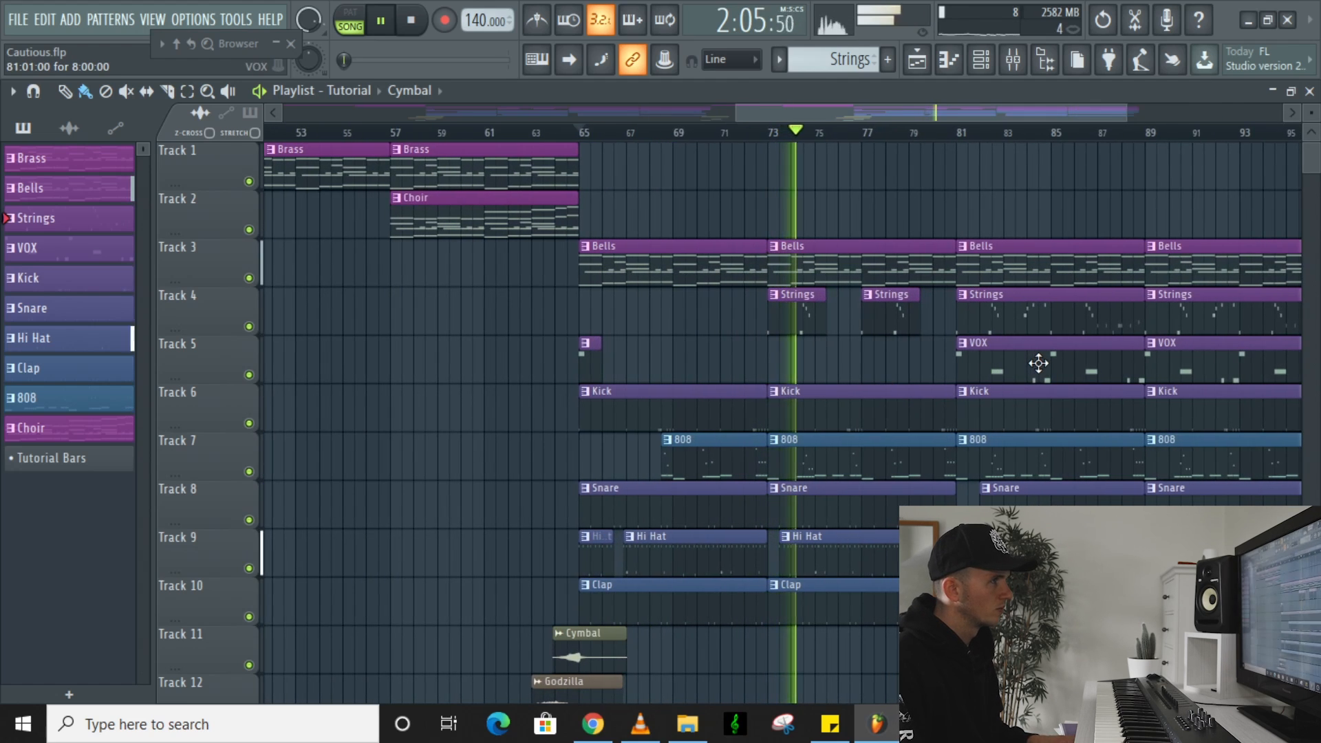
{"action": "left_click_drag", "start_coordinate": [1030, 363], "coordinate": [841, 363]}
{"action": "left_click_drag", "start_coordinate": [949, 369], "coordinate": [883, 372]}
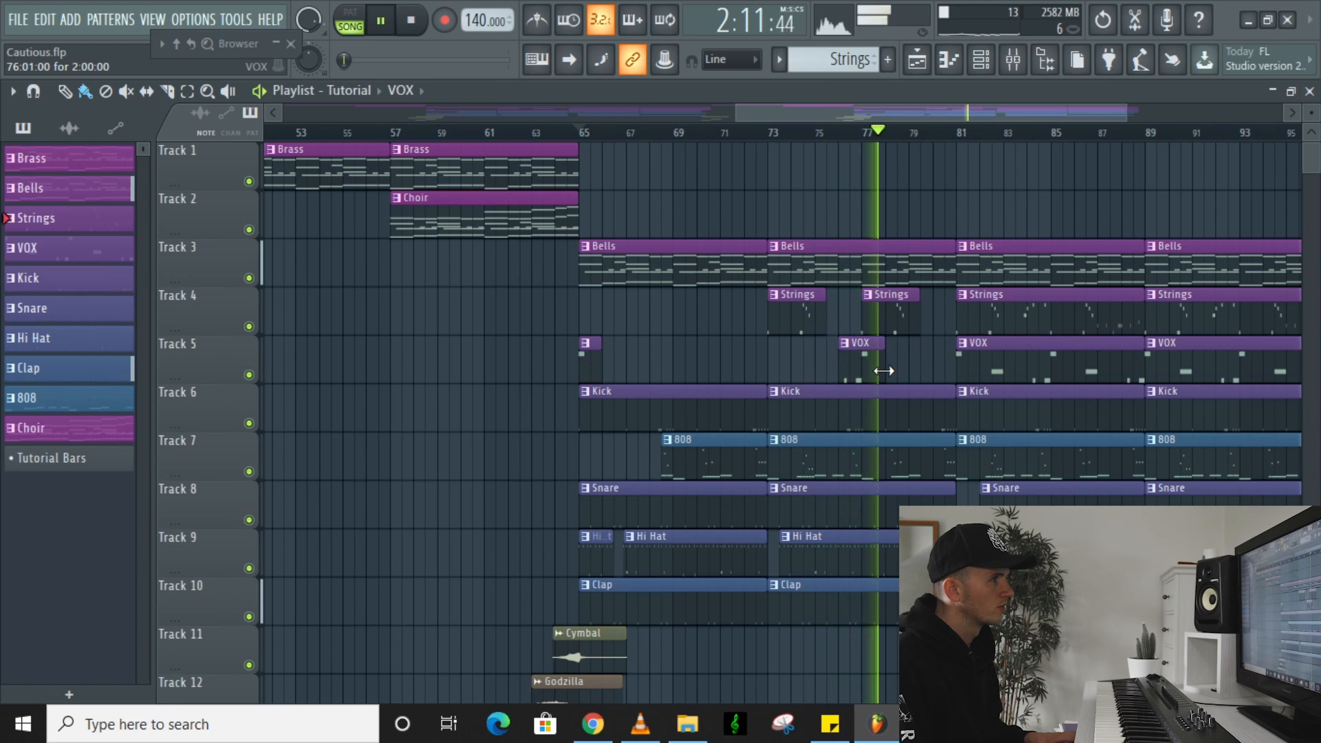
Listen through to the section at bar 81 and shorten its Kick clip to seven bars
{"action": "scroll", "coordinate": [895, 372], "scroll_direction": "down", "scroll_amount": 4}
{"action": "scroll", "coordinate": [1095, 435], "scroll_direction": "up", "scroll_amount": 4}
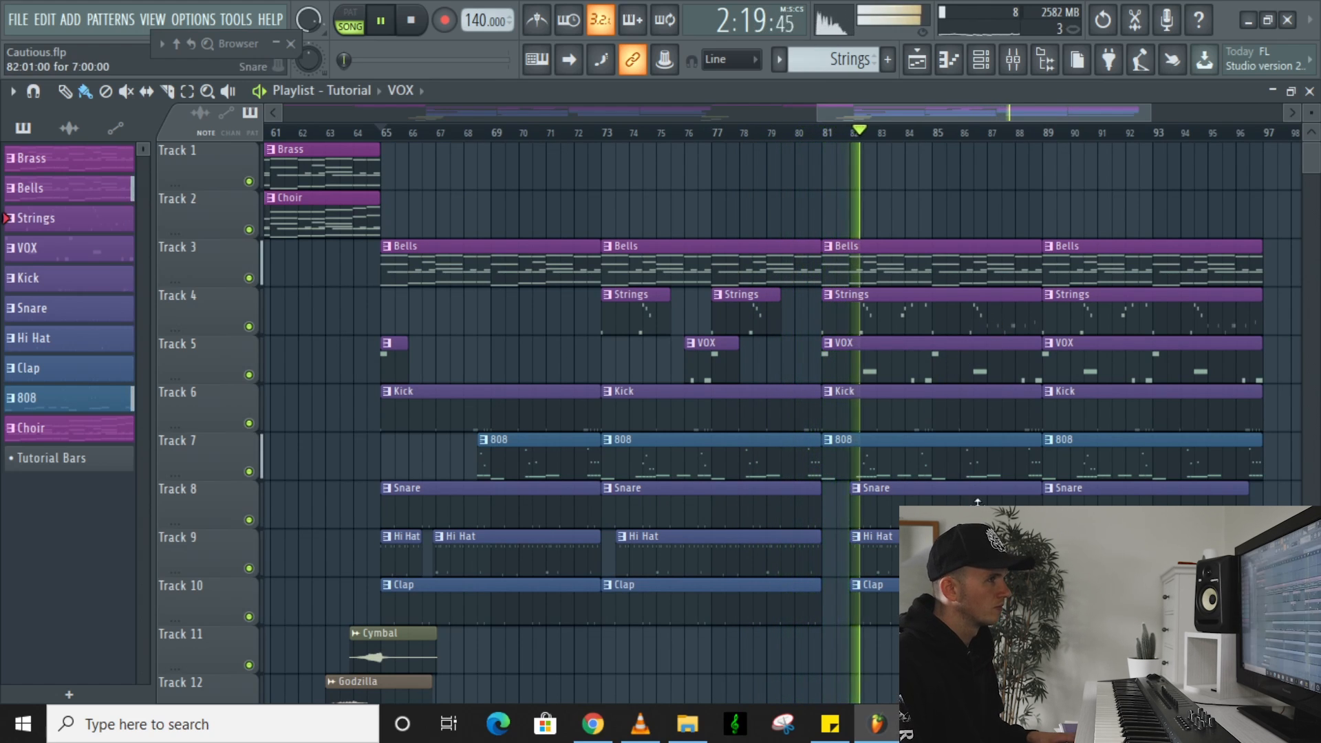
{"action": "scroll", "coordinate": [984, 474], "scroll_direction": "down", "scroll_amount": 4}
{"action": "scroll", "coordinate": [791, 507], "scroll_direction": "up", "scroll_amount": 4}
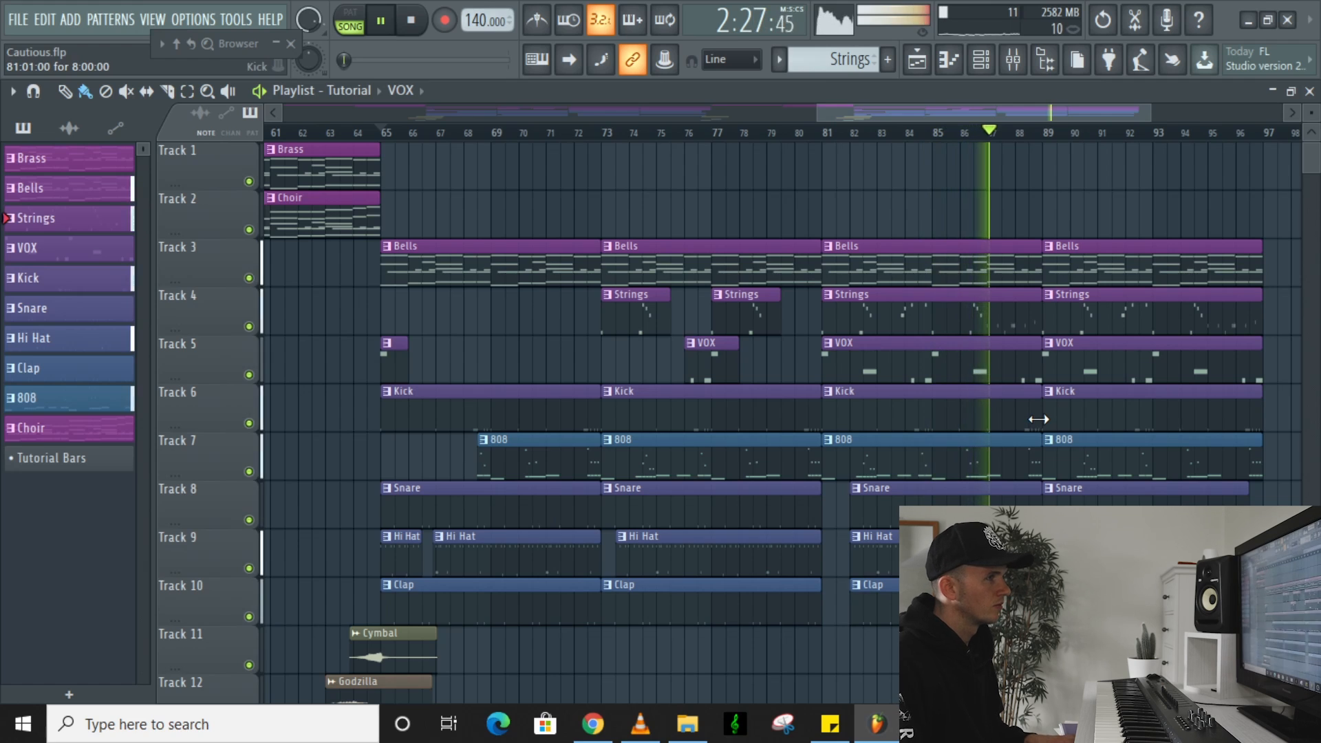
{"action": "left_click_drag", "start_coordinate": [1039, 419], "coordinate": [1015, 421]}
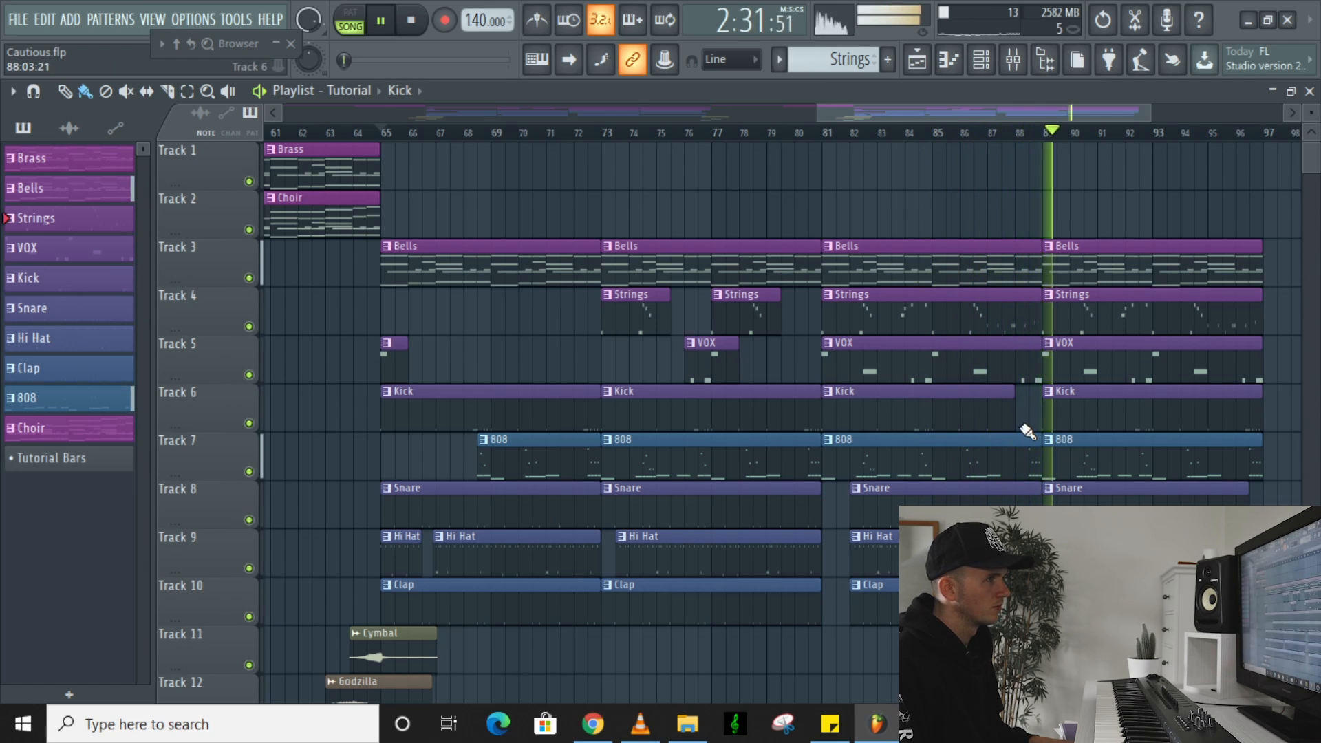
Shorten the Snare and Clap clips that start at bar 82 by about half a bar, ending midway through bar 88
{"action": "key", "text": "space"}
{"action": "key", "text": "space"}
{"action": "key", "text": "space"}
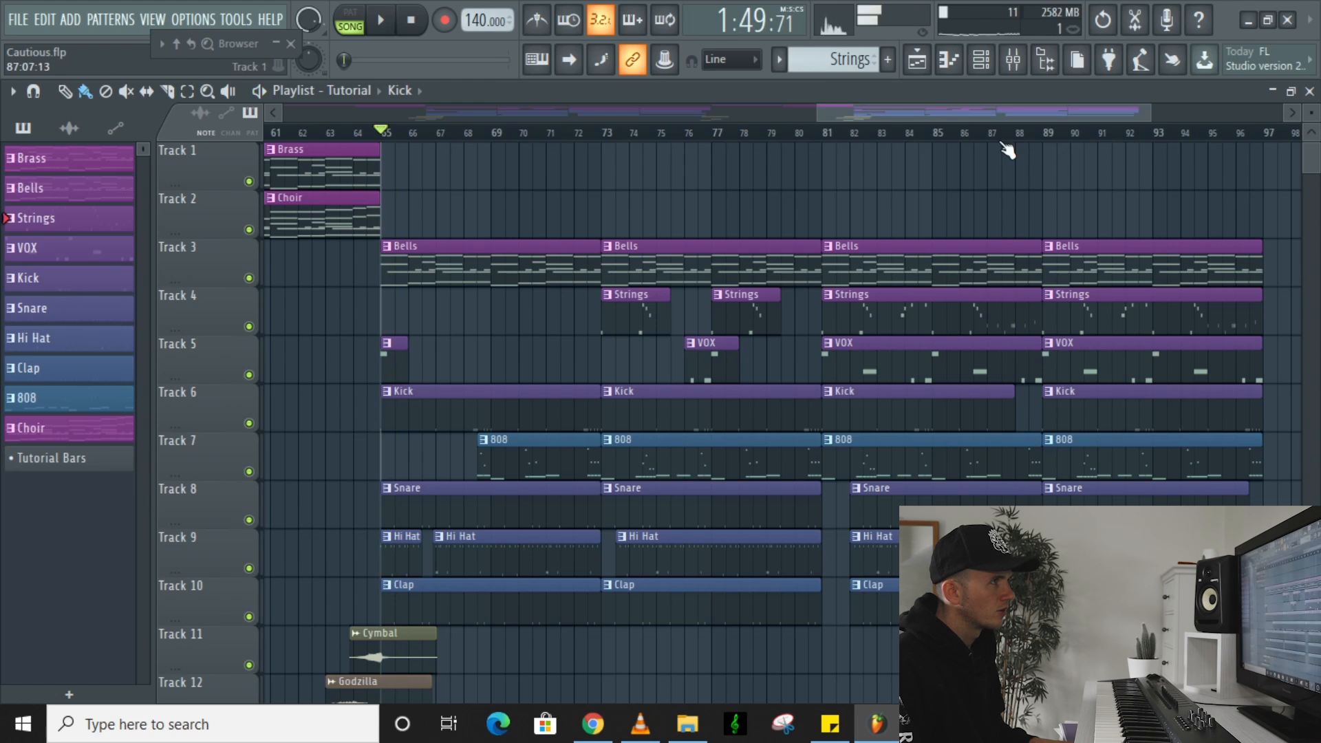
{"action": "key", "text": "space"}
{"action": "left_click_drag", "start_coordinate": [1040, 515], "coordinate": [1027, 515]}
{"action": "key", "text": "space"}
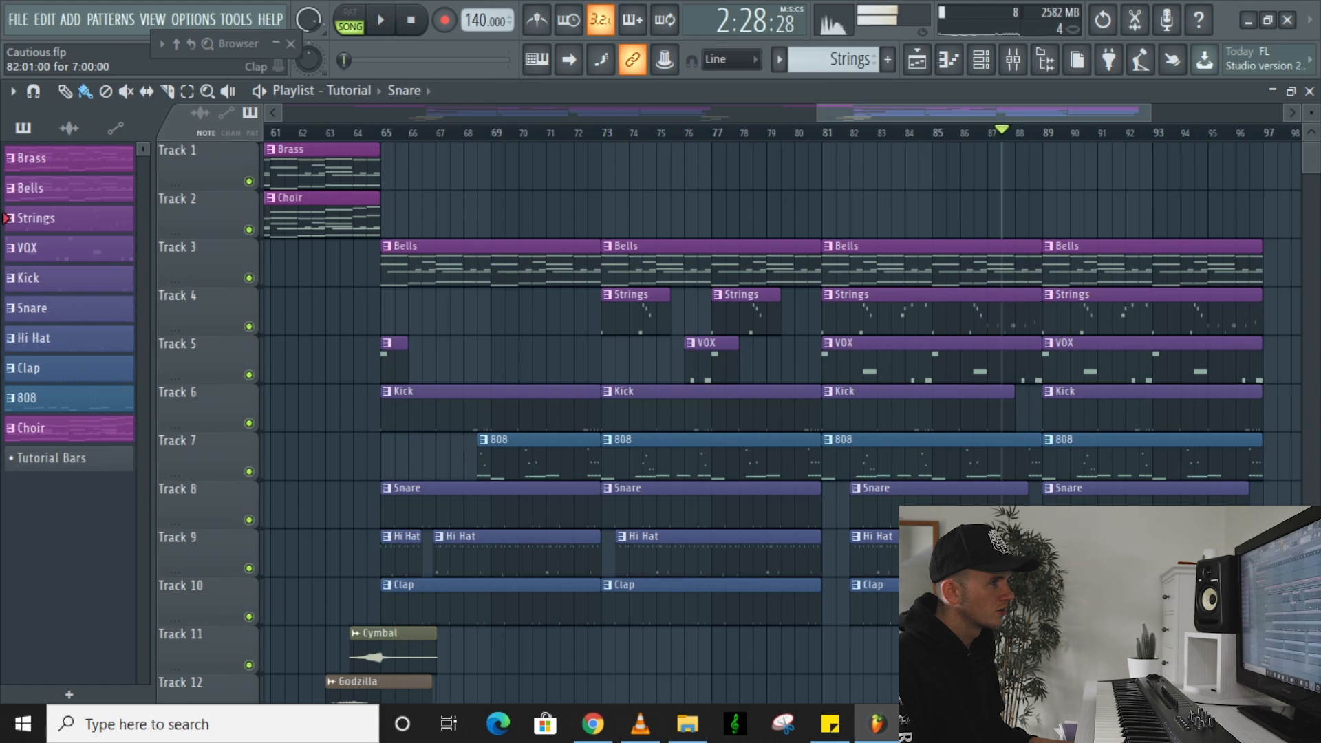
{"action": "left_click_drag", "start_coordinate": [1040, 607], "coordinate": [1026, 607]}
{"action": "key", "text": "space"}
{"action": "scroll", "coordinate": [1046, 550], "scroll_direction": "up", "scroll_amount": 3}
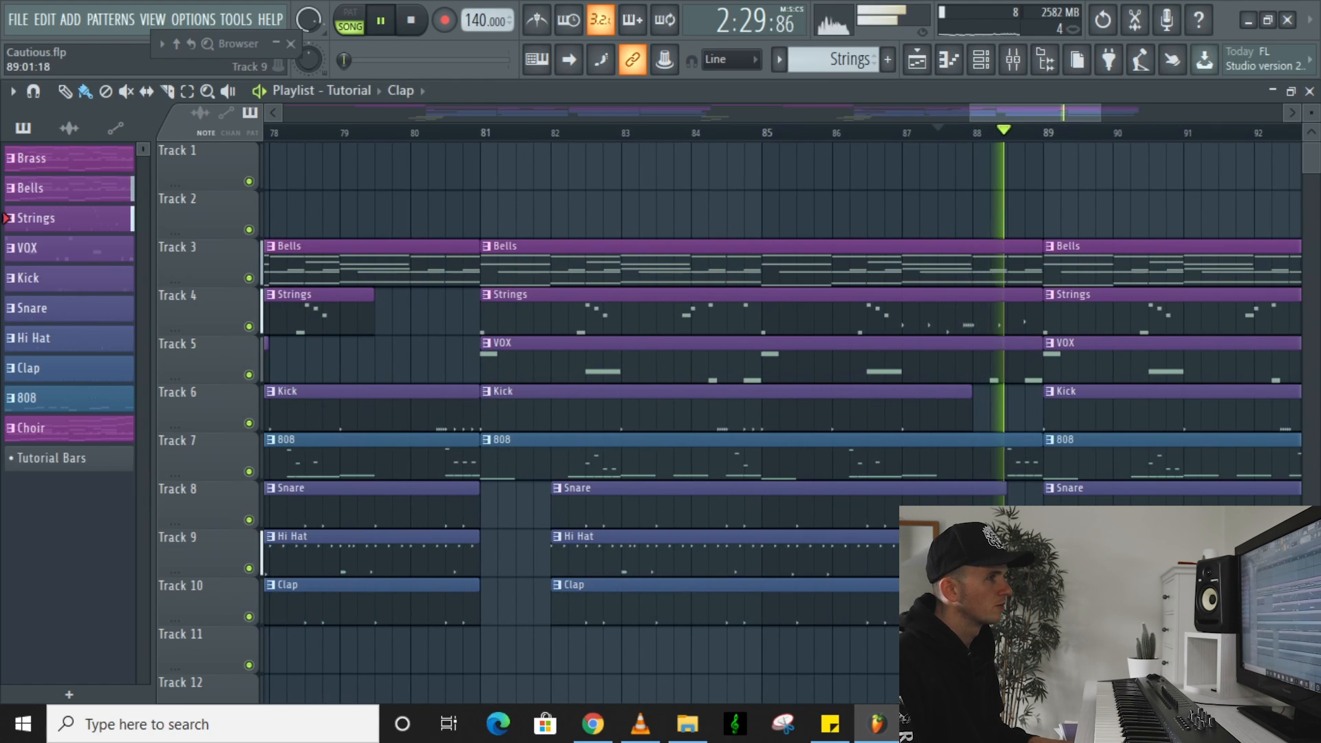
Copy the Brass and Choir break from bar 49 to bar 97, and the bar 65 transition effects on tracks 11 to 14 to bar 97
{"action": "scroll", "coordinate": [1046, 413], "scroll_direction": "down", "scroll_amount": 5}
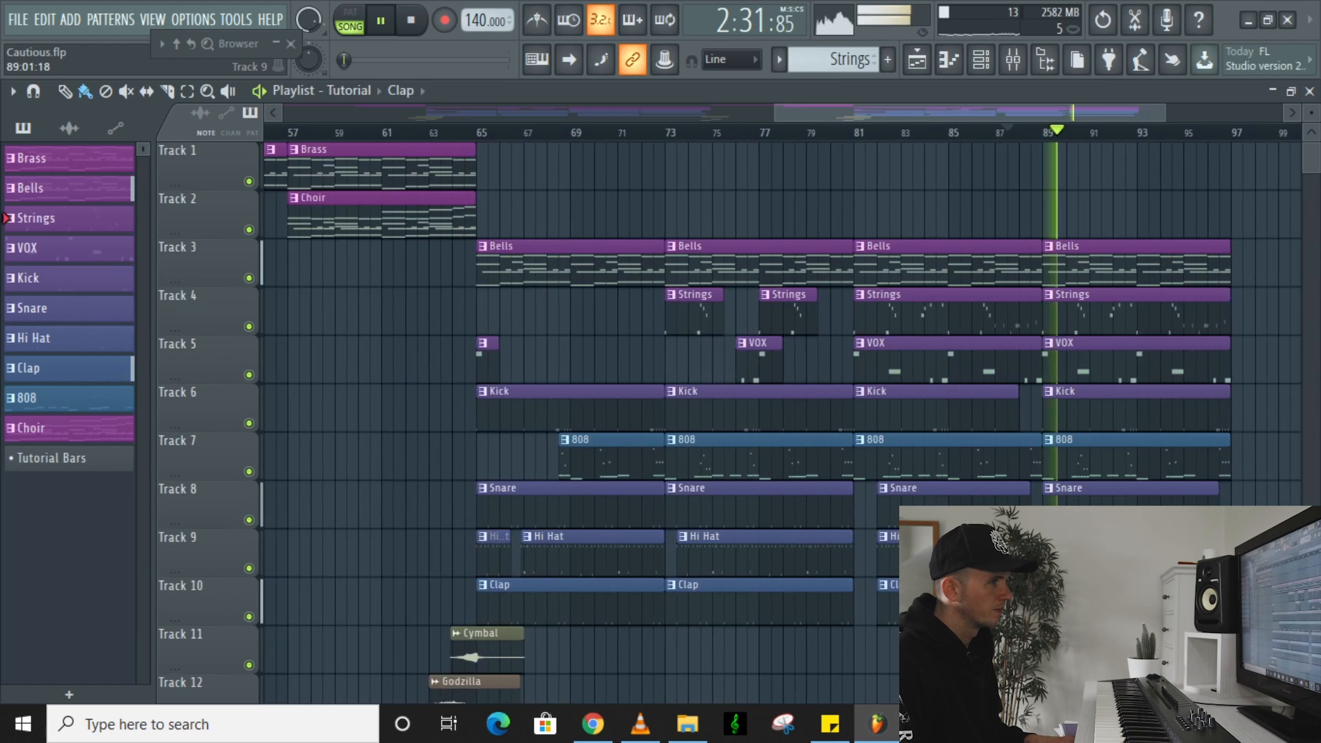
{"action": "scroll", "coordinate": [822, 365], "scroll_direction": "down", "scroll_amount": 3}
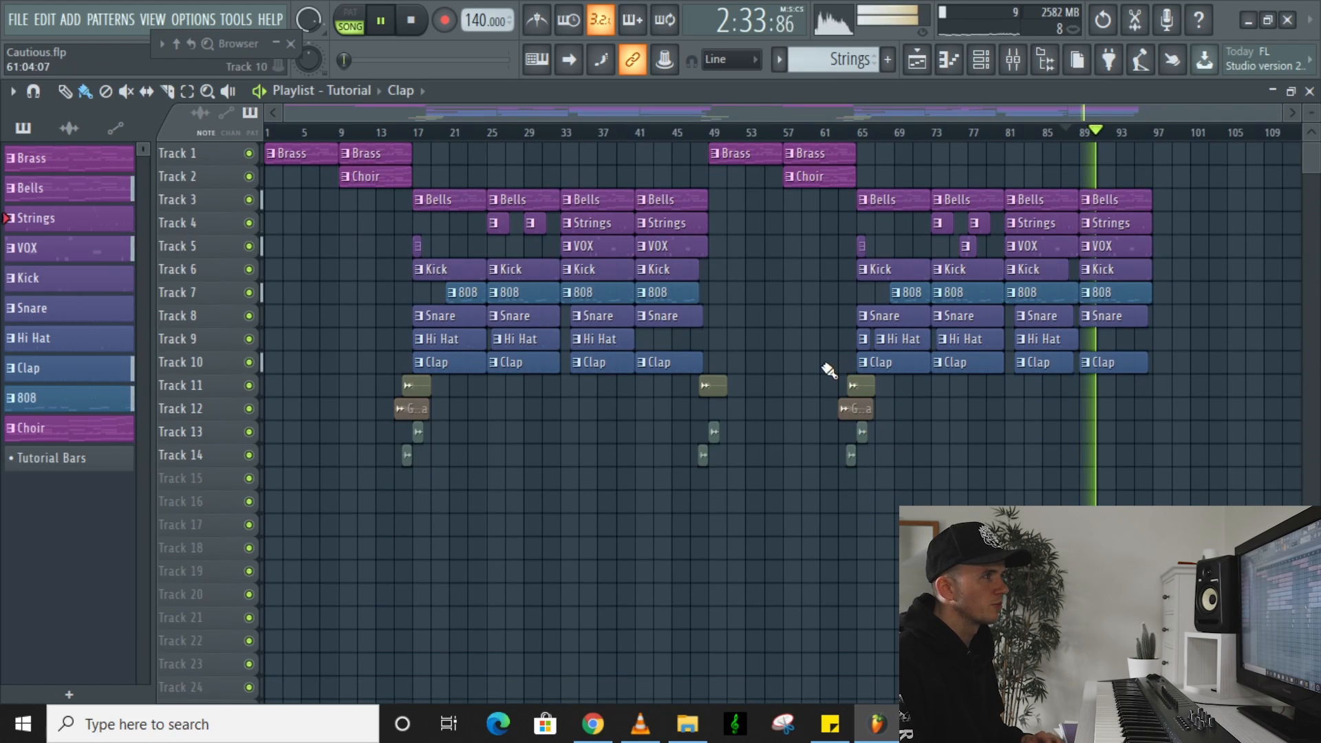
{"action": "left_click_drag", "start_coordinate": [726, 165], "coordinate": [814, 205]}
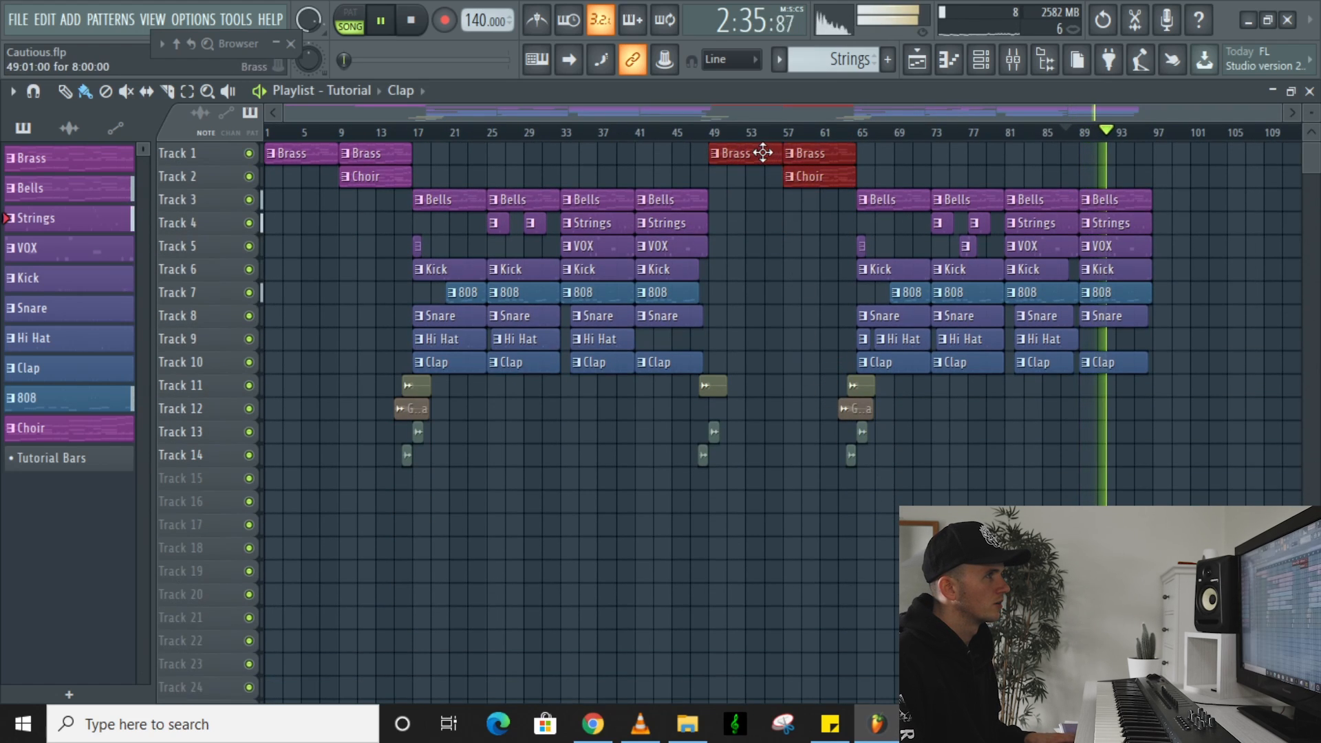
{"action": "left_click_drag", "start_coordinate": [761, 151], "coordinate": [1209, 170]}
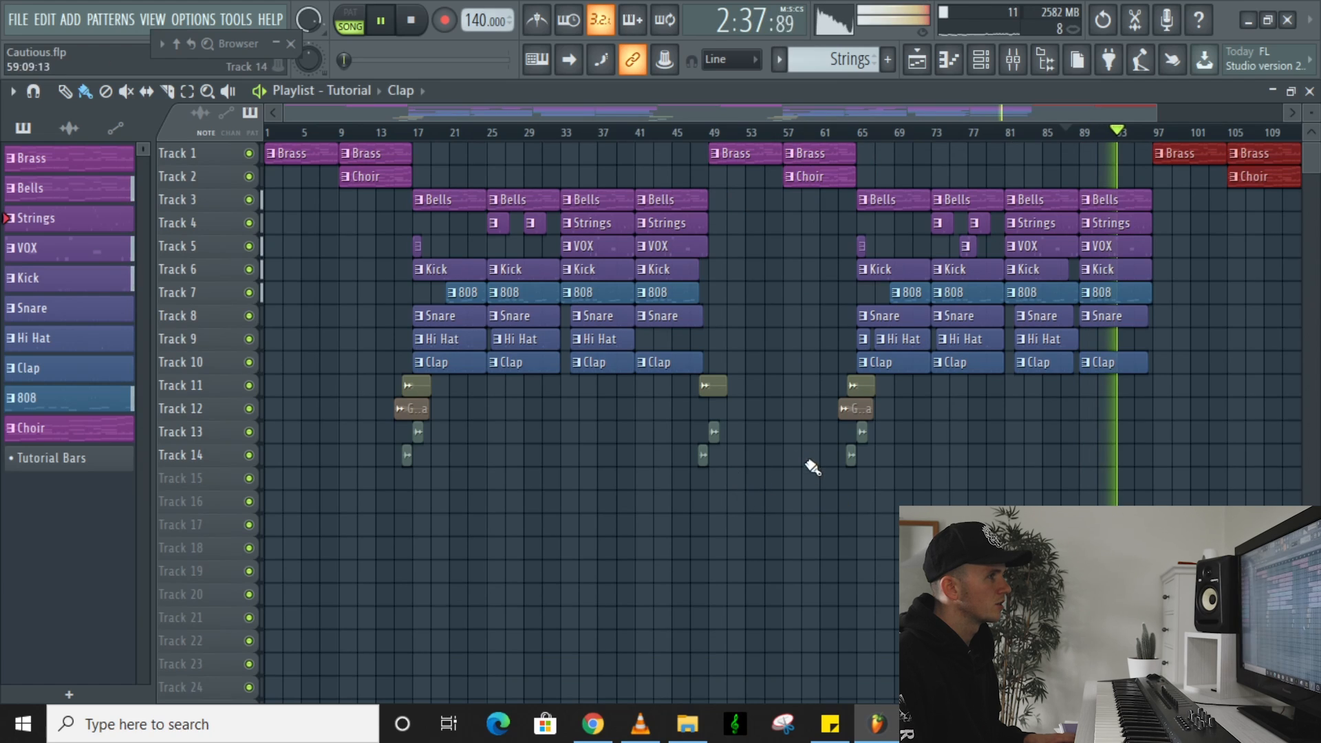
{"action": "left_click_drag", "start_coordinate": [826, 486], "coordinate": [898, 430]}
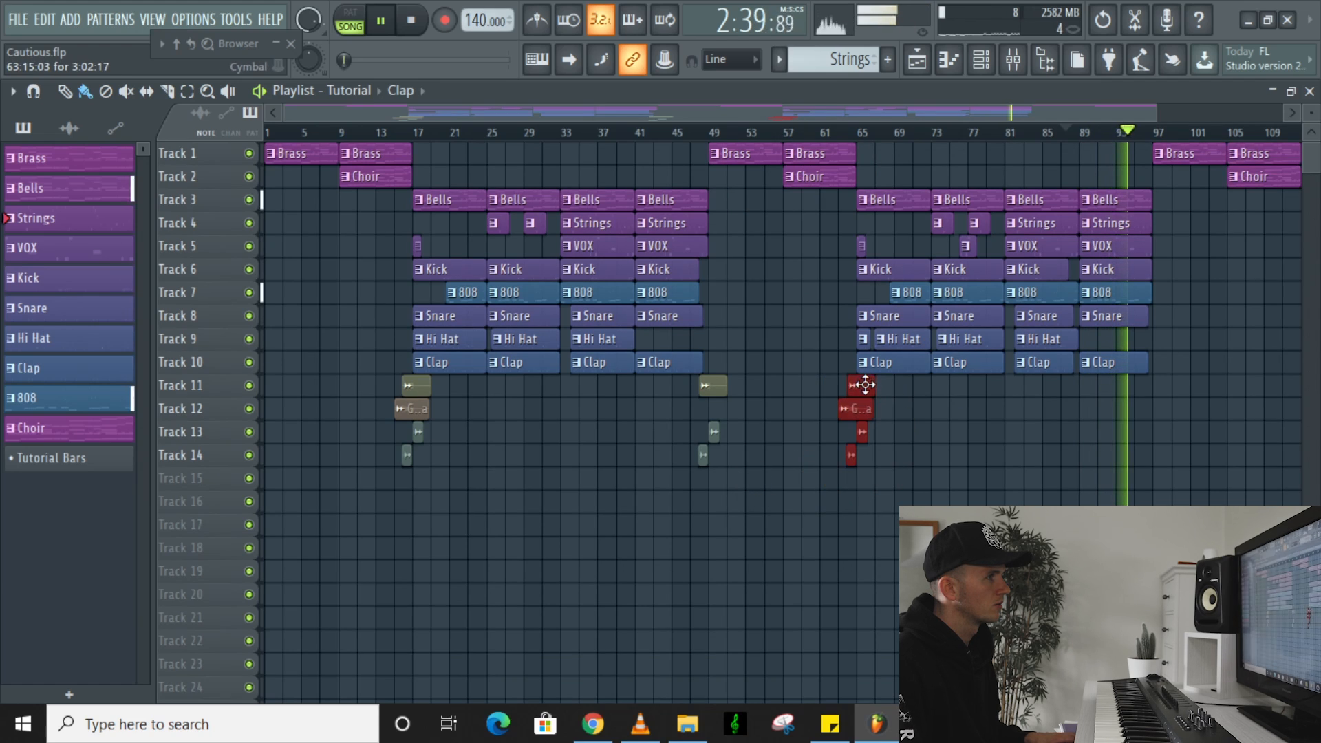
{"action": "left_click_drag", "start_coordinate": [872, 384], "coordinate": [1171, 377]}
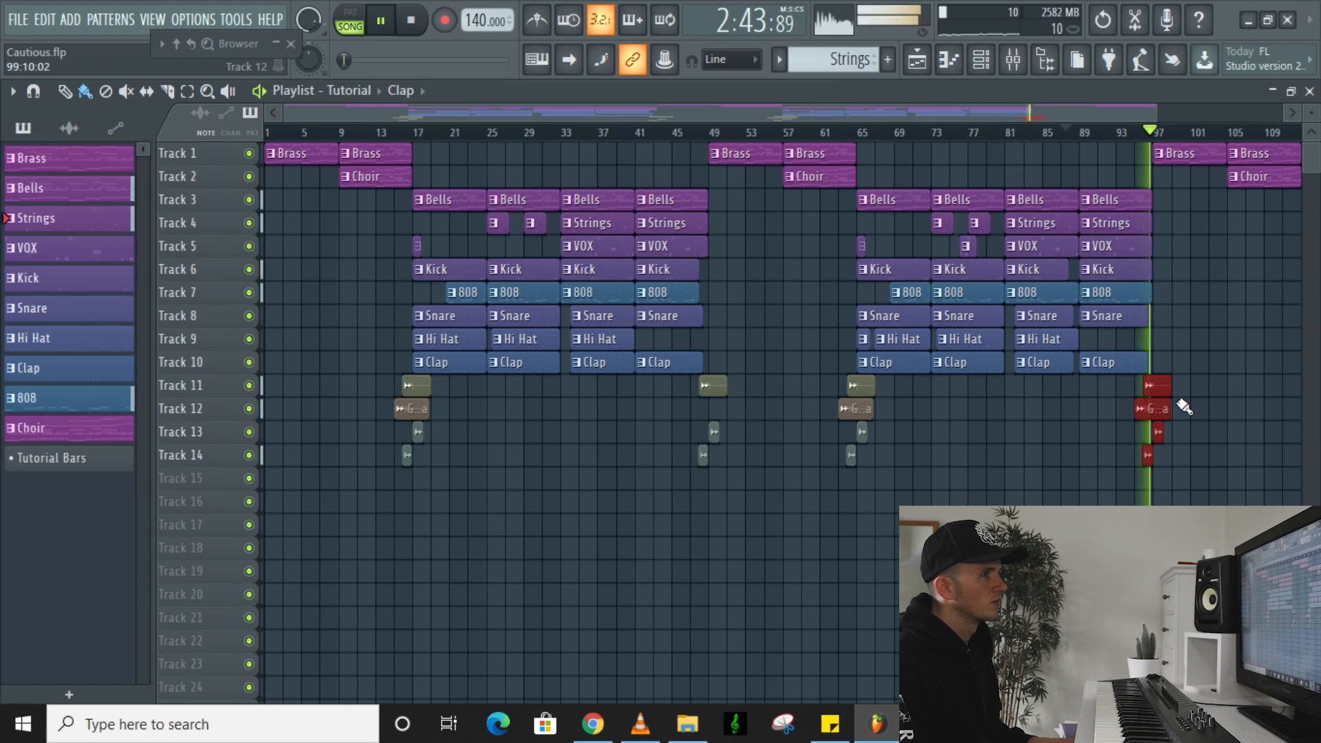
Audition the new transition into the Brass break at bar 97, starting playback from about bar 95
{"action": "key", "text": "space"}
{"action": "scroll", "coordinate": [1176, 416], "scroll_direction": "up", "scroll_amount": 3}
{"action": "scroll", "coordinate": [1177, 417], "scroll_direction": "up", "scroll_amount": 3}
{"action": "key", "text": "space"}
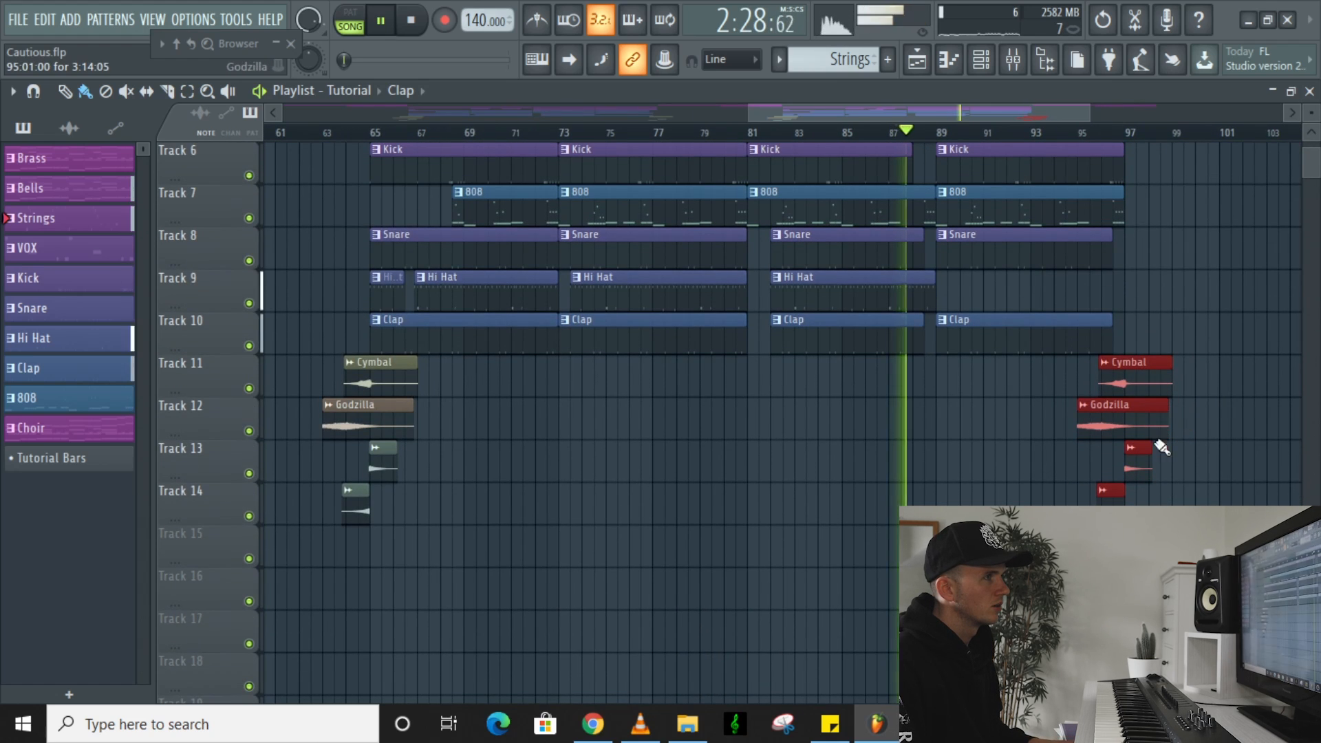
{"action": "scroll", "coordinate": [1158, 448], "scroll_direction": "up", "scroll_amount": 5}
{"action": "left_click", "coordinate": [1096, 133]}
{"action": "scroll", "coordinate": [1096, 319], "scroll_direction": "down", "scroll_amount": 5}
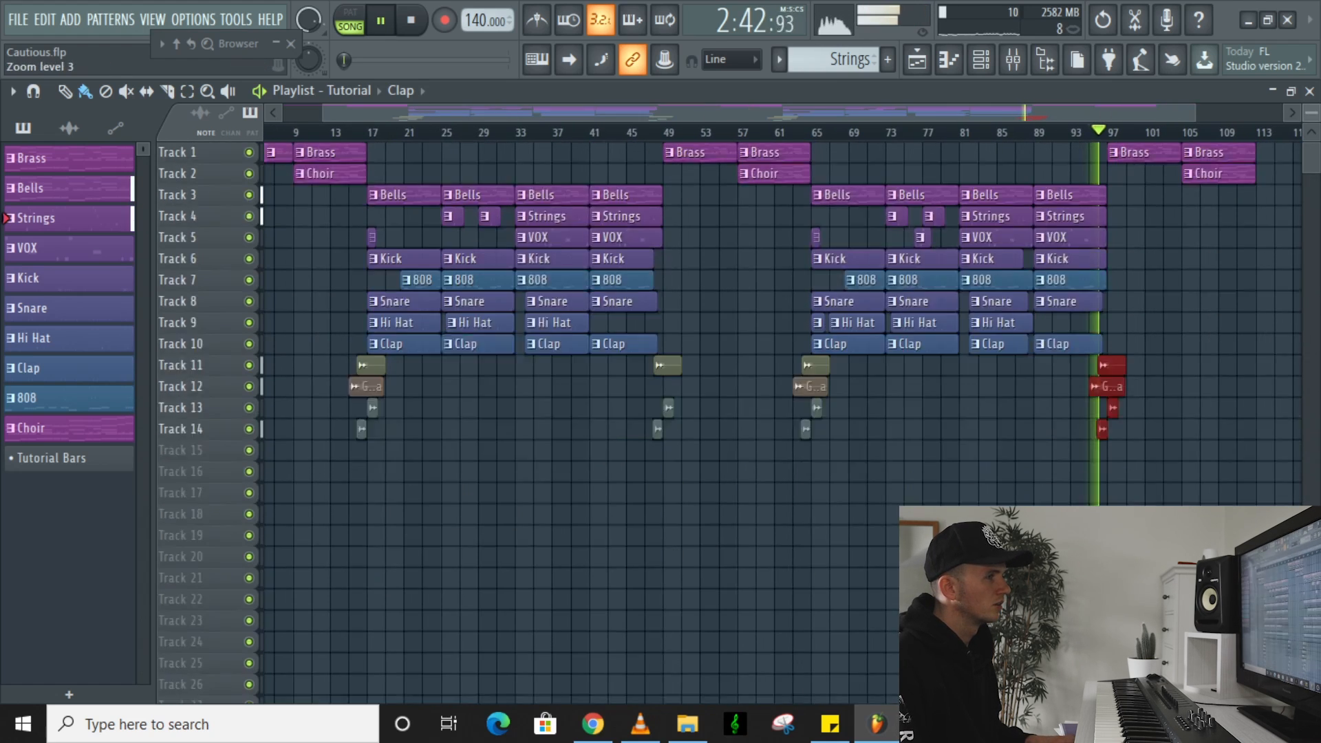
{"action": "scroll", "coordinate": [1106, 344], "scroll_direction": "down", "scroll_amount": 3}
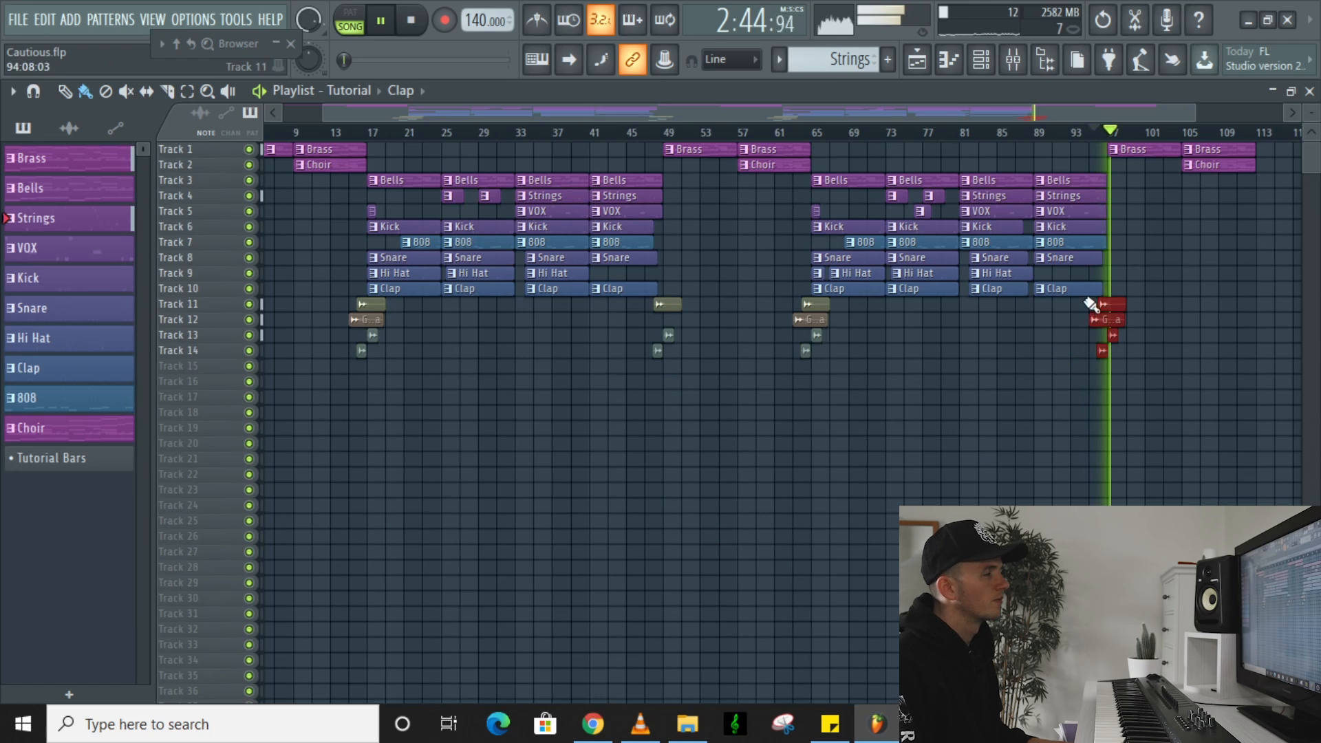
Delete the Godzilla clips on track 12 at the bar 65 and bar 97 transitions and play the result
{"action": "key", "text": "space"}
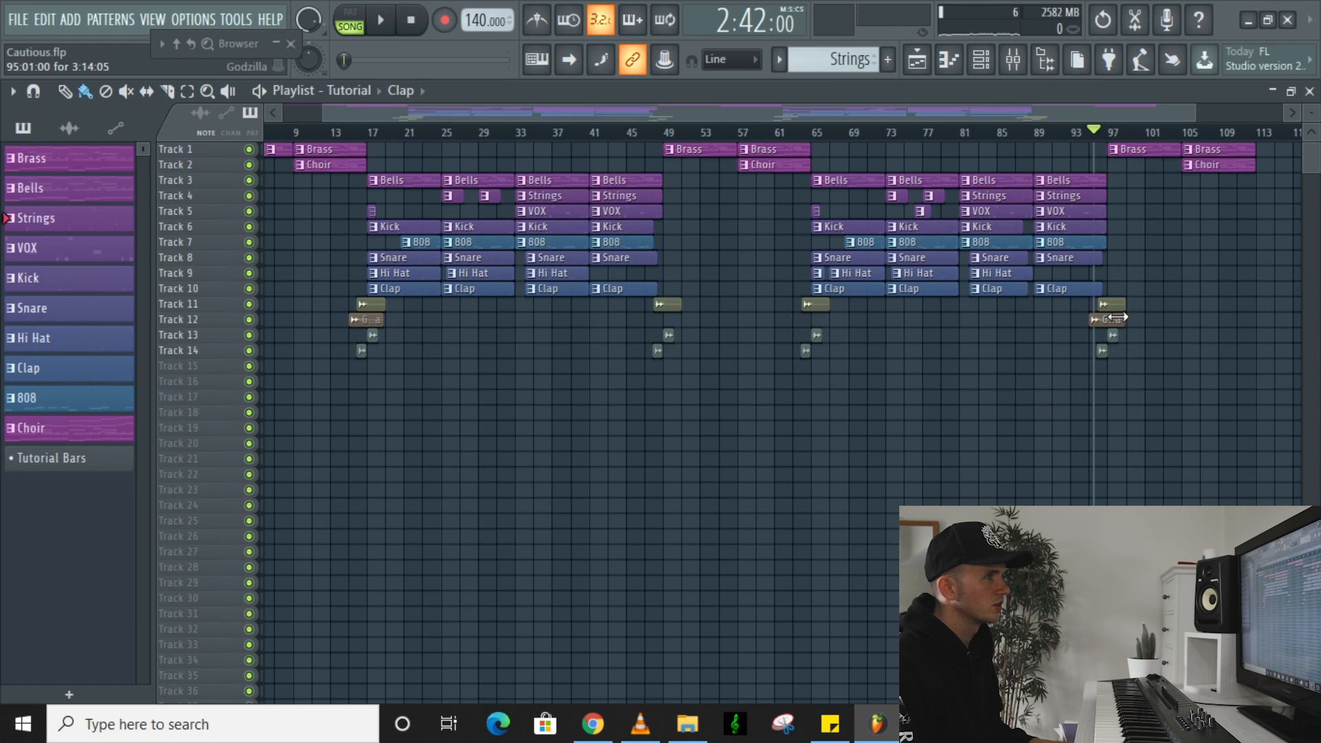
{"action": "key", "text": "space"}
{"action": "scroll", "coordinate": [1155, 329], "scroll_direction": "up", "scroll_amount": 3}
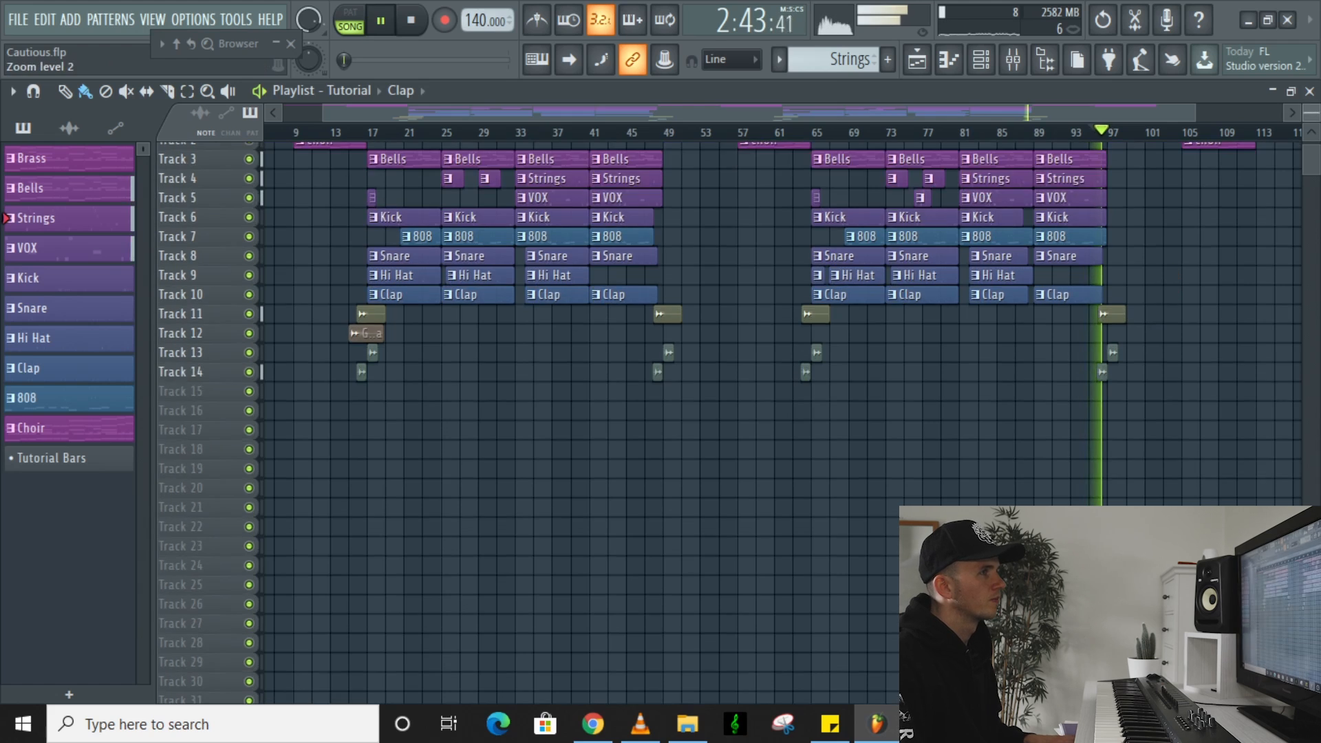
{"action": "scroll", "coordinate": [1163, 279], "scroll_direction": "up", "scroll_amount": 3}
Copy the eight-bar section at bar 65, together with its transition effects, to bar 113 after the Brass and Choir break
{"action": "scroll", "coordinate": [1161, 297], "scroll_direction": "down", "scroll_amount": 2}
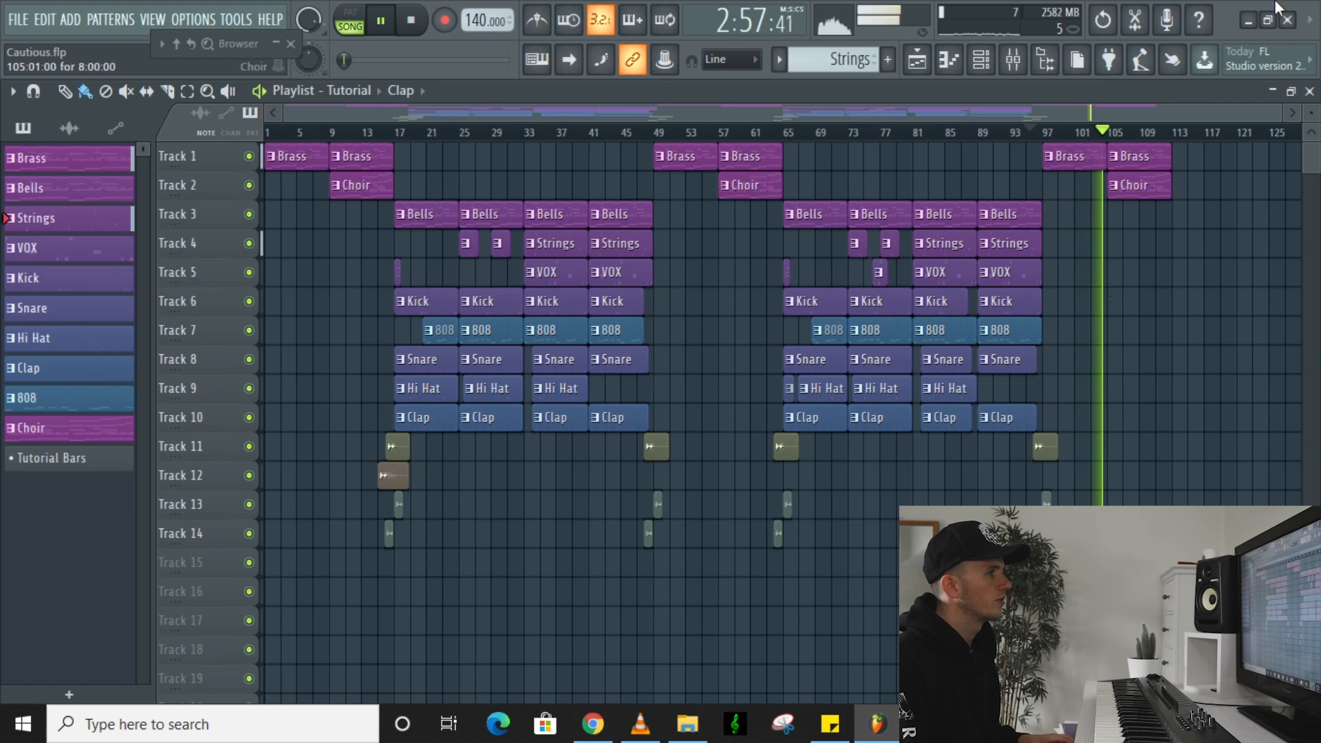
{"action": "left_click_drag", "start_coordinate": [816, 173], "coordinate": [805, 419]}
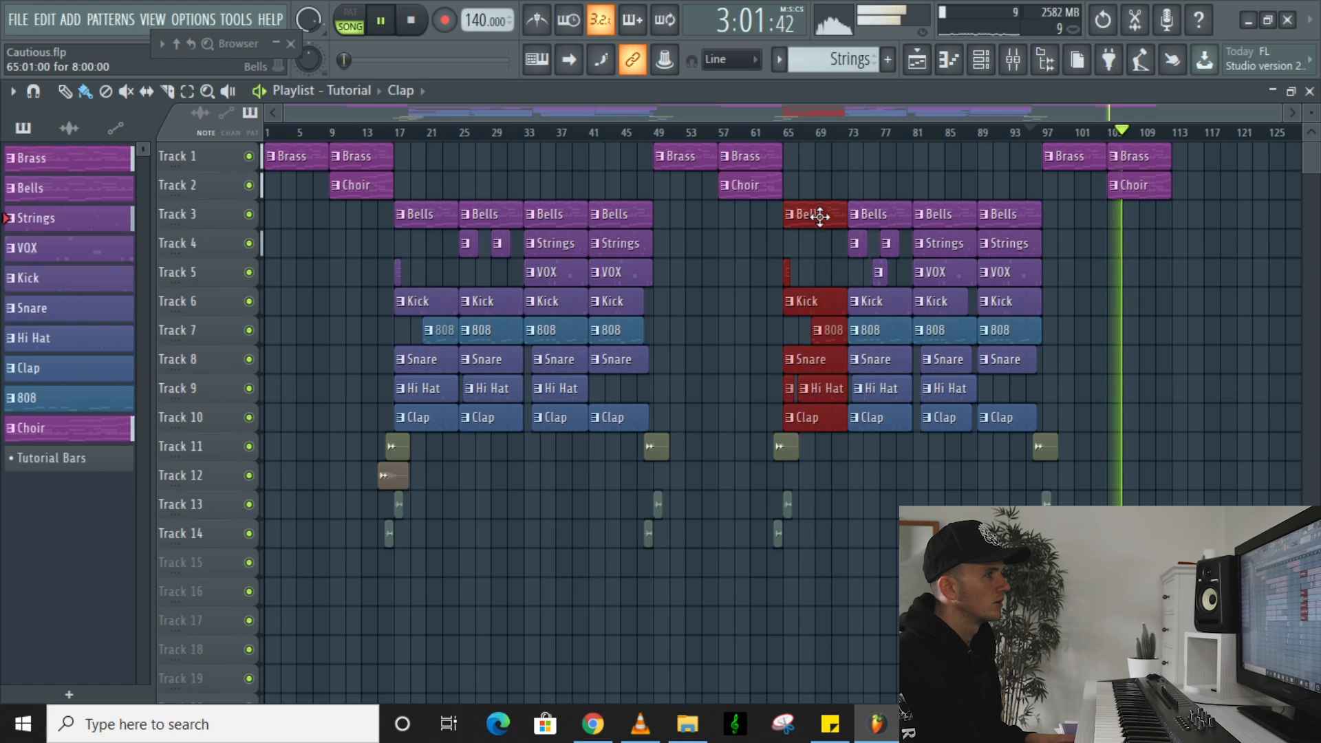
{"action": "left_click_drag", "start_coordinate": [800, 588], "coordinate": [780, 219]}
{"action": "left_click_drag", "start_coordinate": [833, 449], "coordinate": [1209, 283]}
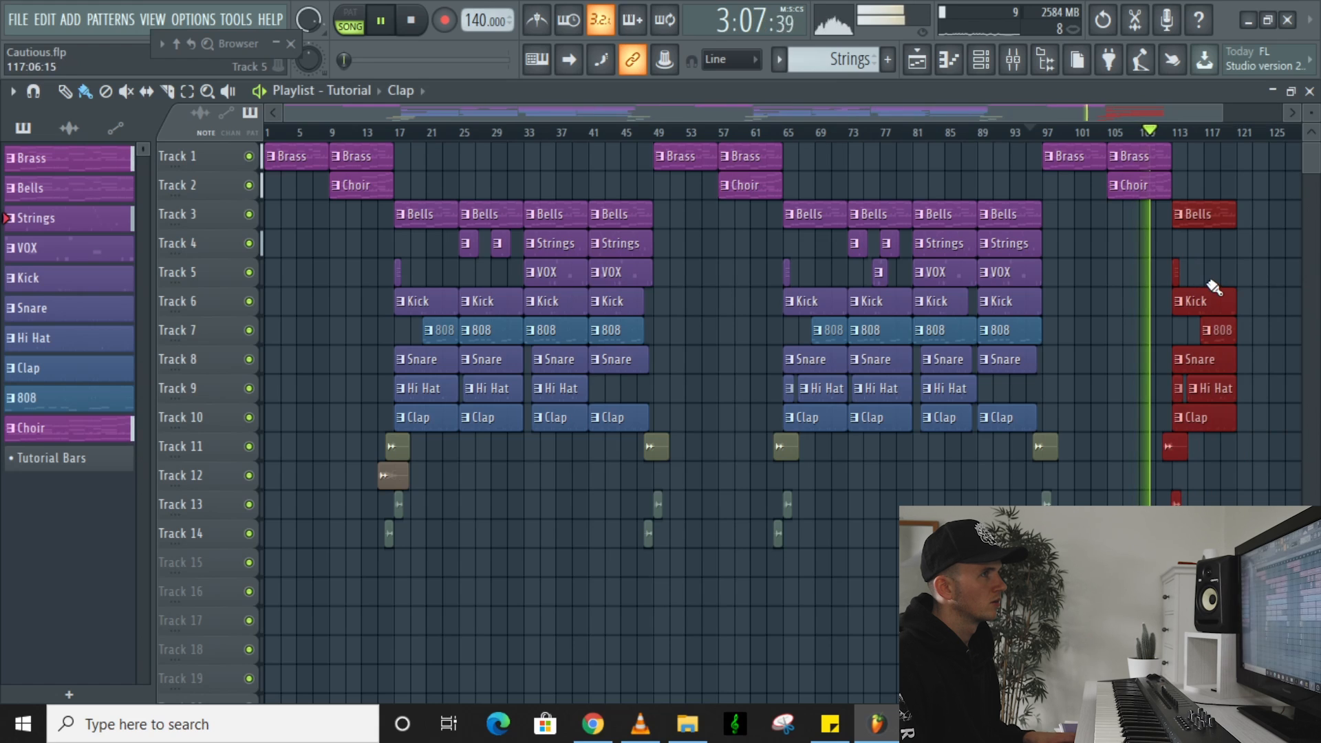
{"action": "left_click", "coordinate": [1289, 311], "text": "ctrl"}
Delete the 808 clip on track 7 from the new section that starts at bar 113
{"action": "scroll", "coordinate": [1283, 298], "scroll_direction": "down", "scroll_amount": 2}
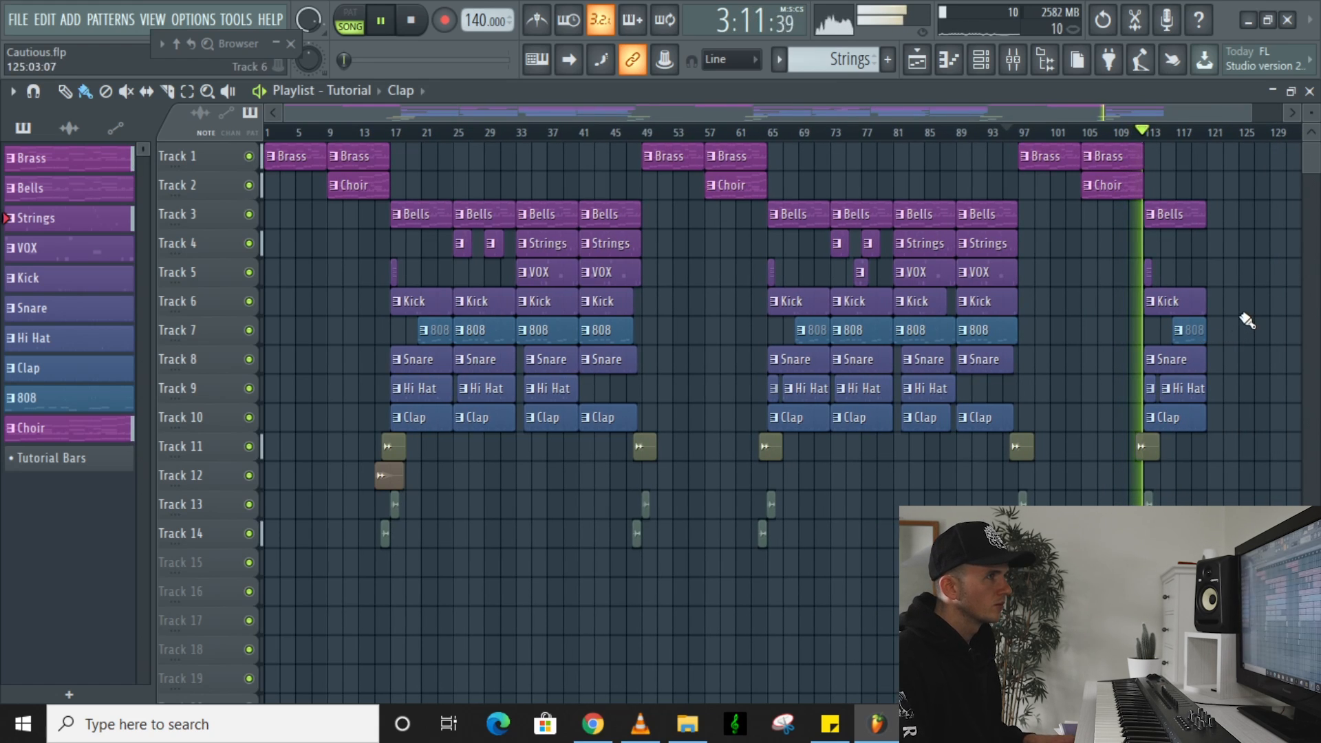
{"action": "scroll", "coordinate": [1247, 321], "scroll_direction": "down", "scroll_amount": 3}
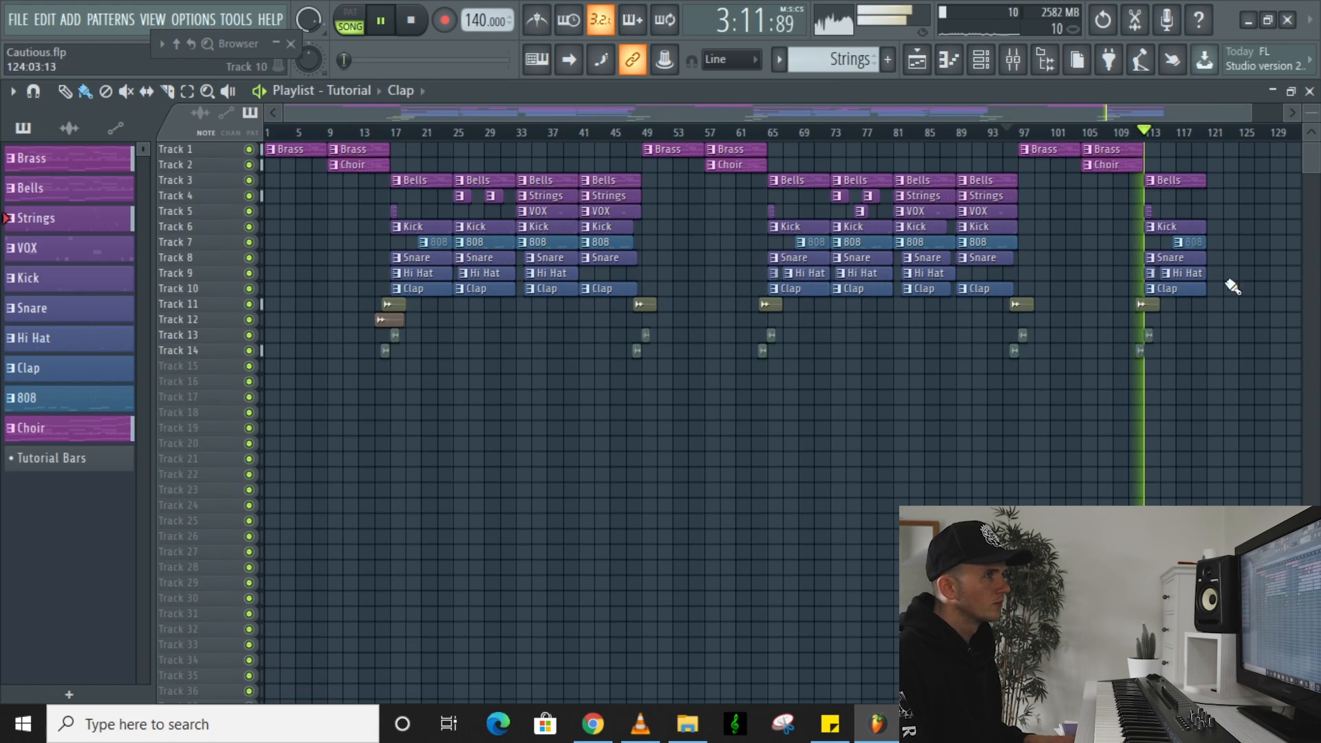
{"action": "right_click", "coordinate": [1195, 241]}
{"action": "scroll", "coordinate": [1249, 247], "scroll_direction": "up", "scroll_amount": 3}
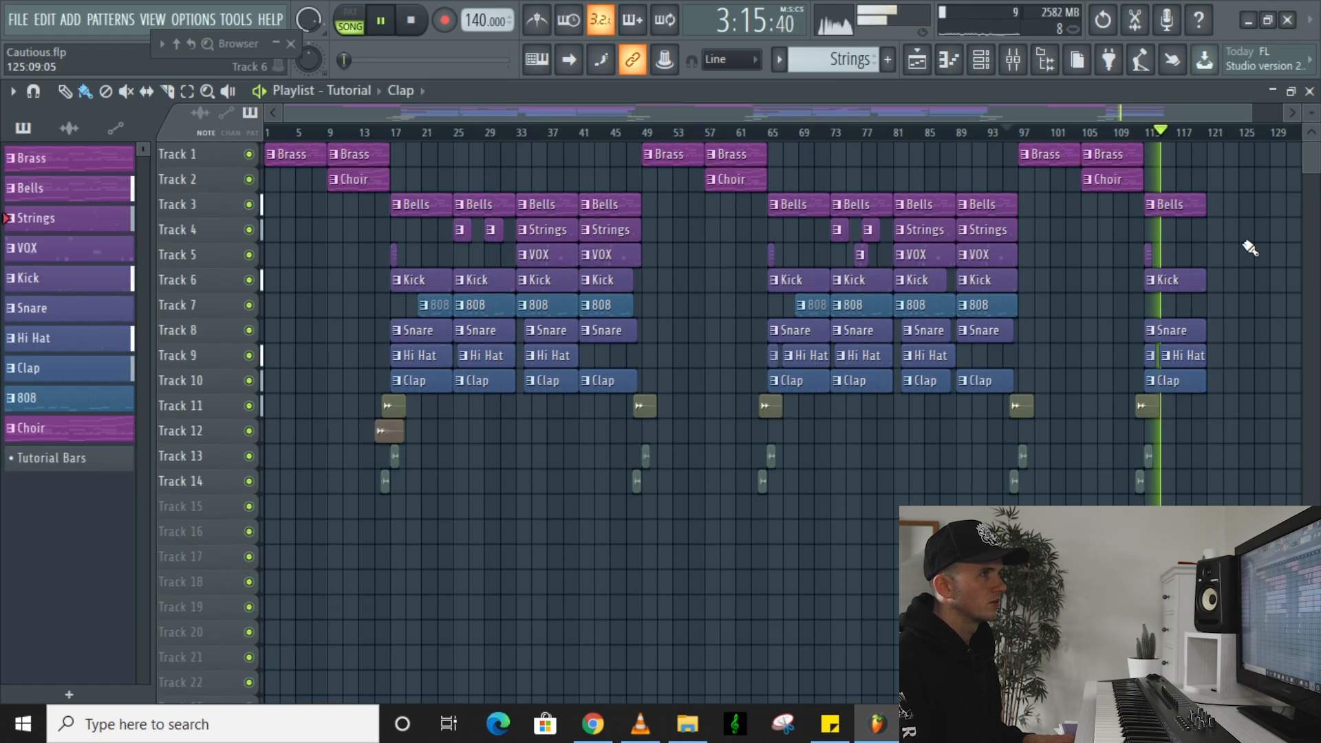
Duplicate the Bells, Kick, Snare, main Hi Hat and Clap clips of the bar 113 section into the eight bars from bar 121
{"action": "scroll", "coordinate": [1248, 248], "scroll_direction": "down", "scroll_amount": 2}
{"action": "left_click_drag", "start_coordinate": [1231, 218], "coordinate": [1177, 344]}
{"action": "key", "text": "ctrl+b"}
{"action": "left_click_drag", "start_coordinate": [1255, 212], "coordinate": [1231, 210]}
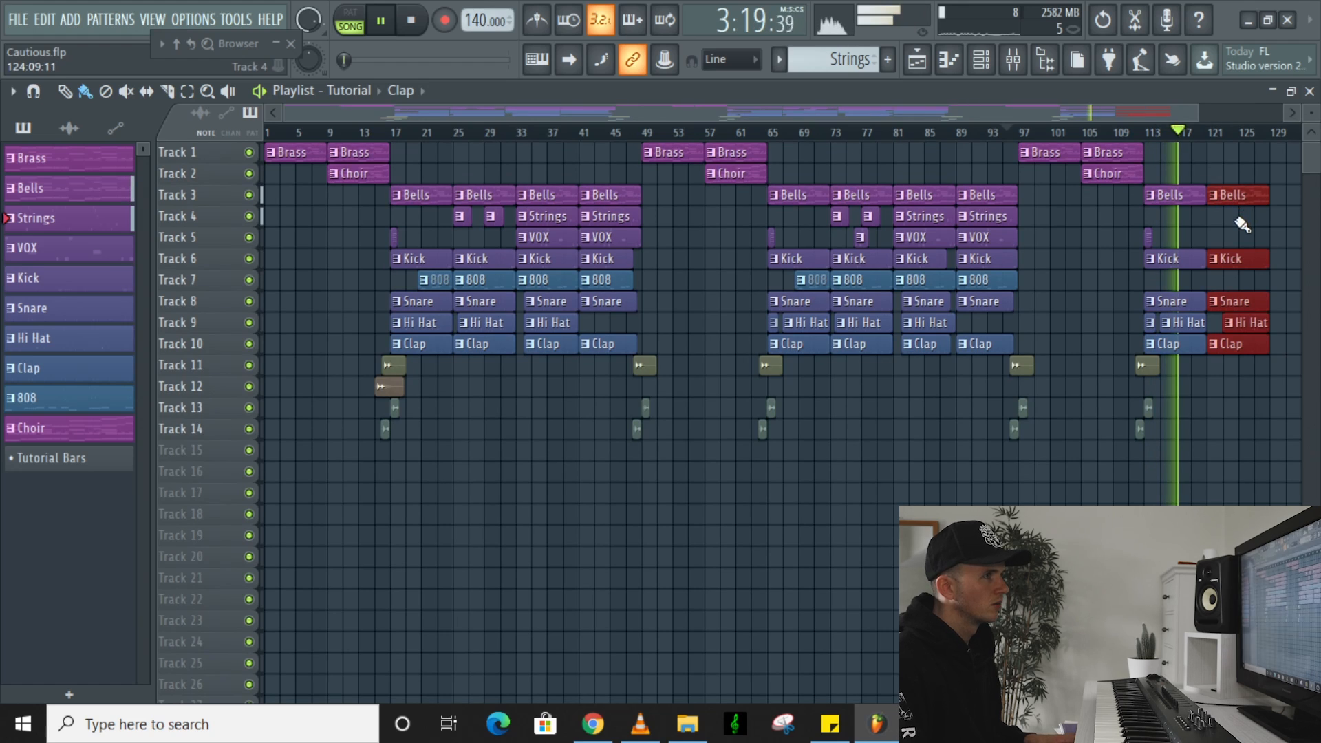
{"action": "scroll", "coordinate": [1236, 248], "scroll_direction": "up", "scroll_amount": 3}
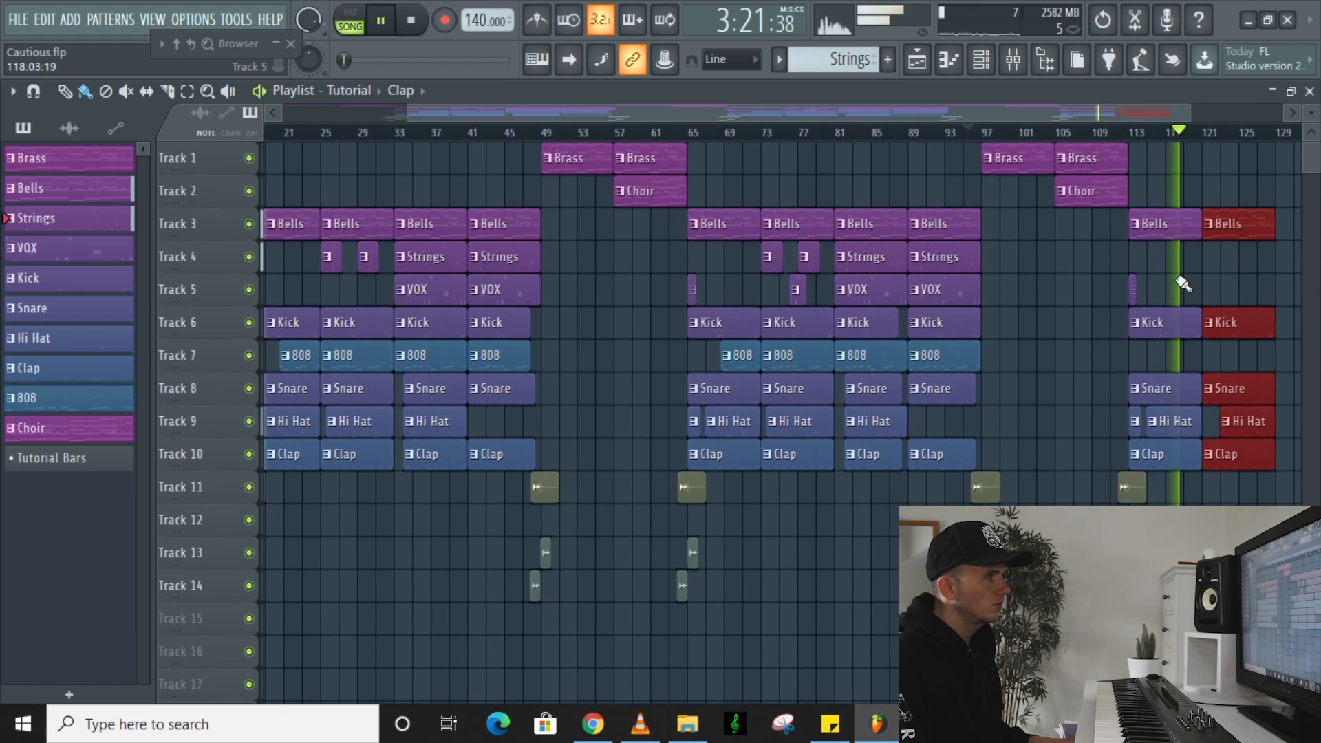
{"action": "left_click", "coordinate": [1178, 282], "text": "ctrl"}
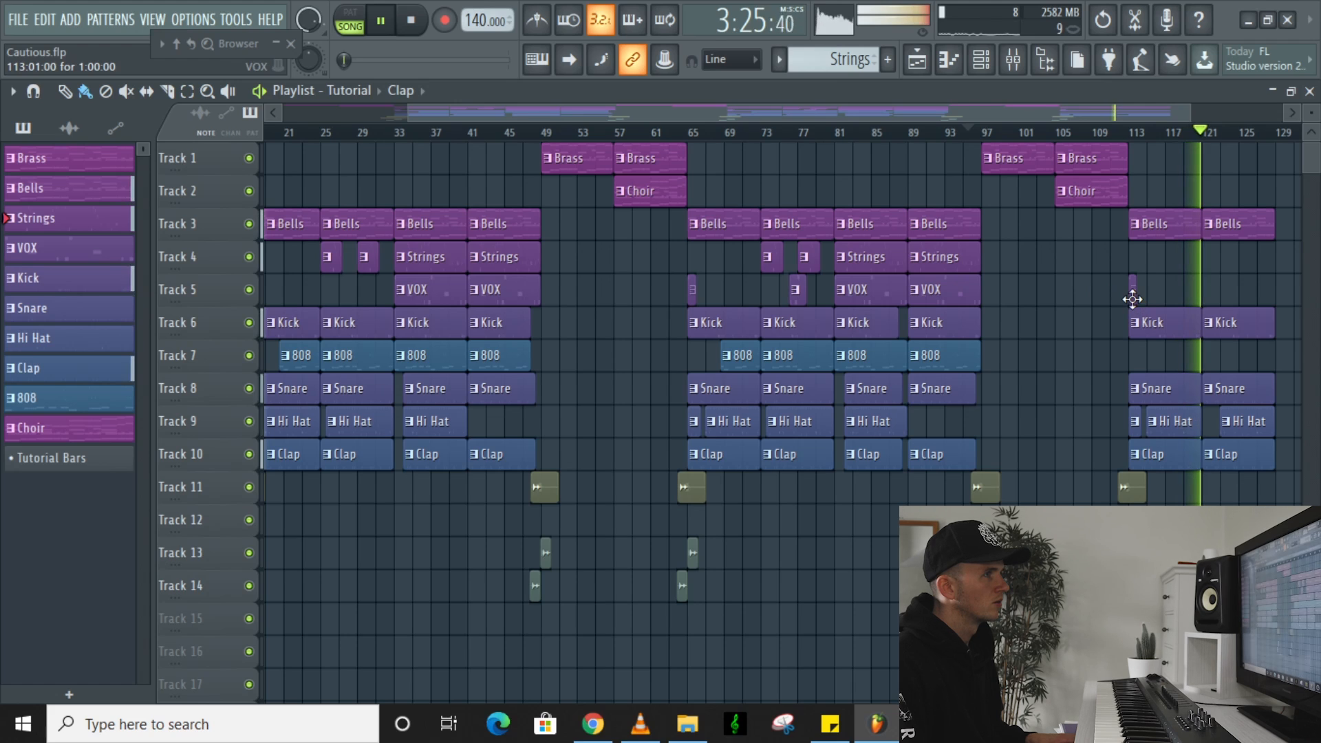
Place a short VOX clip at bar 121 on track 5 and delete the Hi Hat clip from the outro's second eight bars
{"action": "left_click", "coordinate": [1207, 295]}
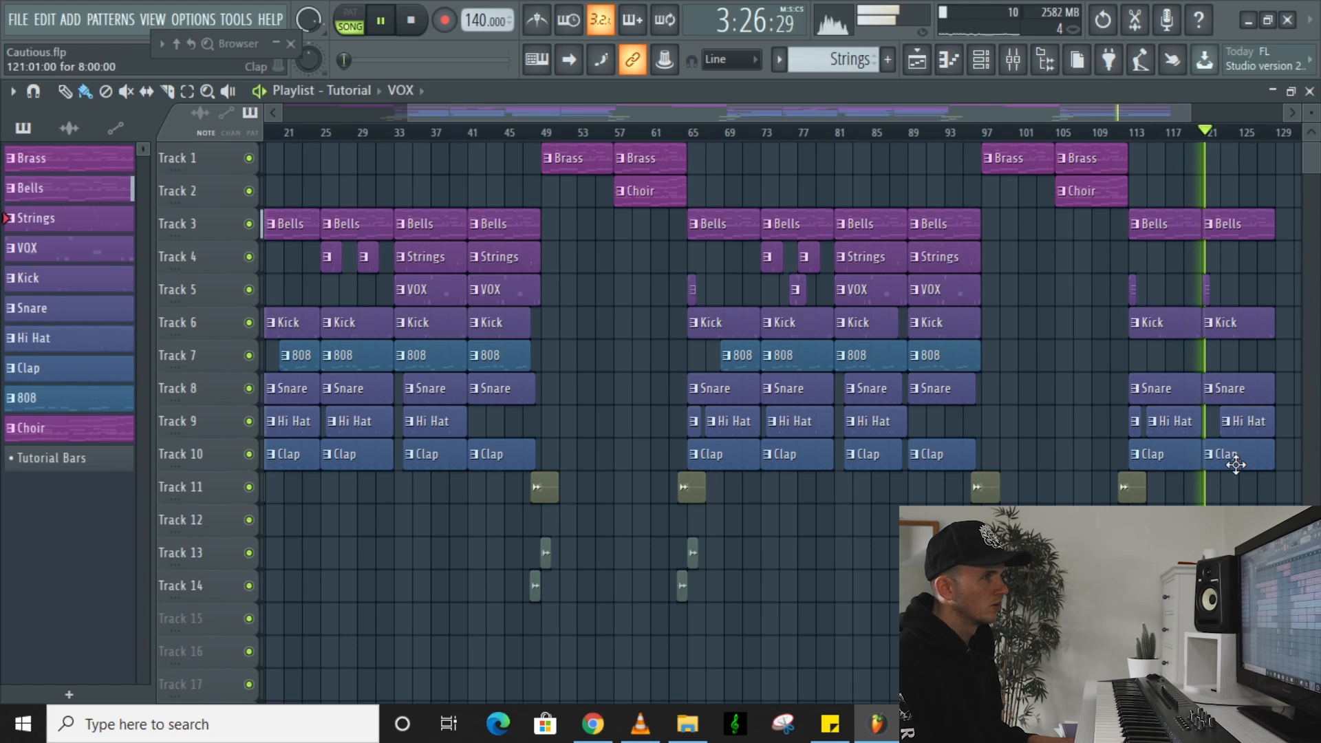
{"action": "right_click", "coordinate": [1250, 426]}
{"action": "scroll", "coordinate": [920, 324], "scroll_direction": "down", "scroll_amount": 2}
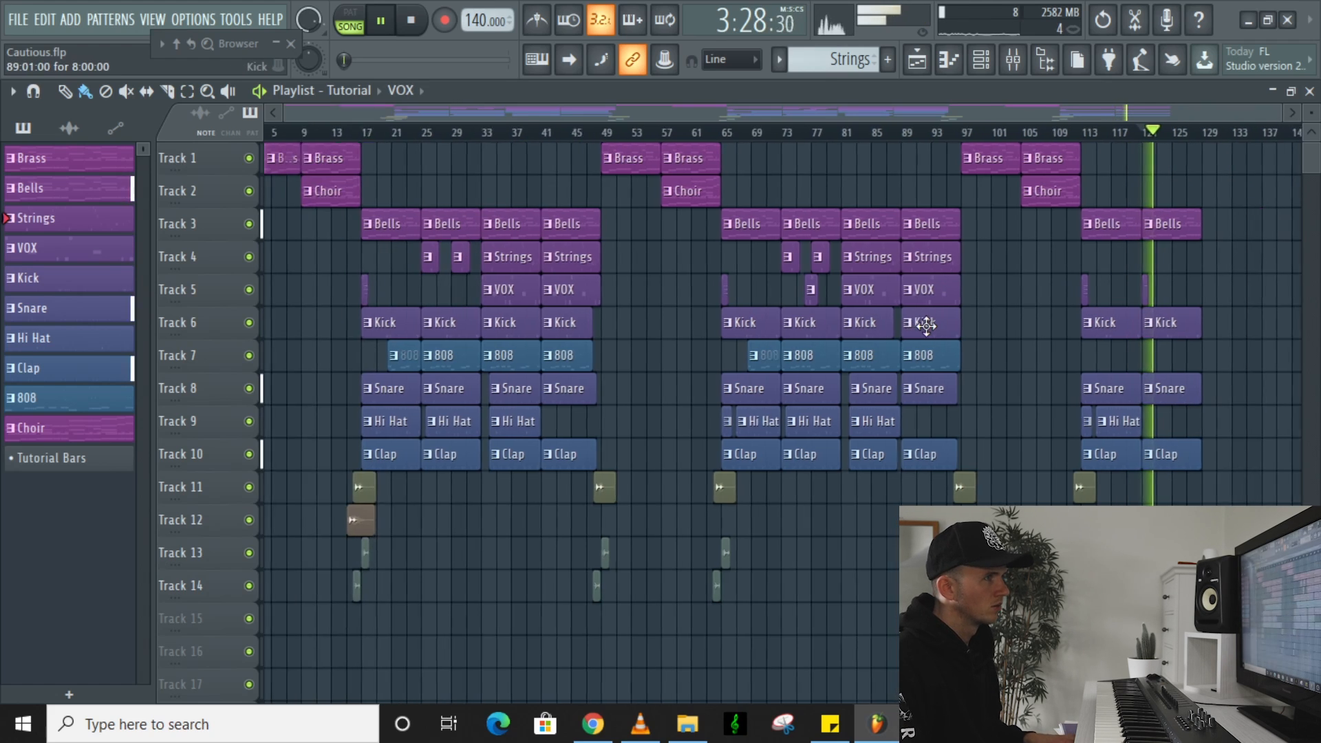
{"action": "scroll", "coordinate": [923, 333], "scroll_direction": "down", "scroll_amount": 3}
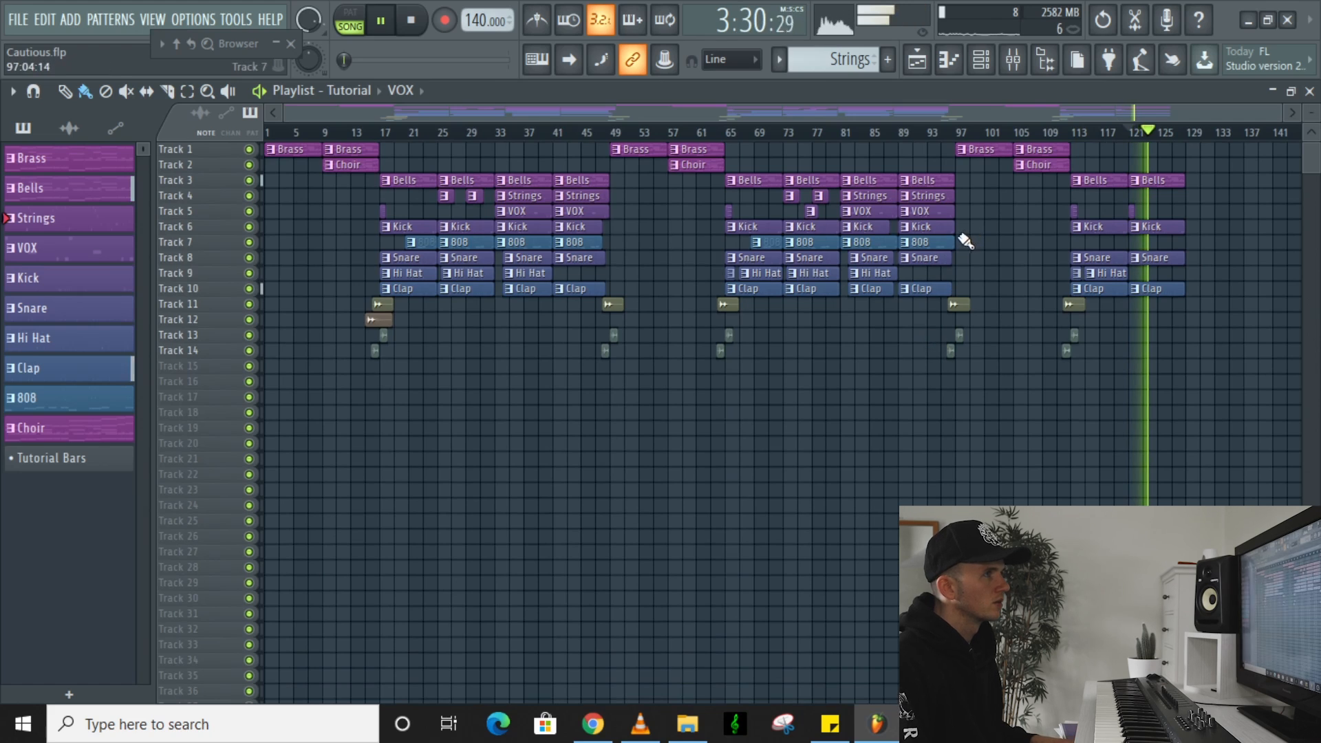
{"action": "key", "text": "space"}
Select bars 1 to 16 and add a time marker named Intro at the start of the song
{"action": "left_click_drag", "start_coordinate": [374, 133], "coordinate": [4, 138]}
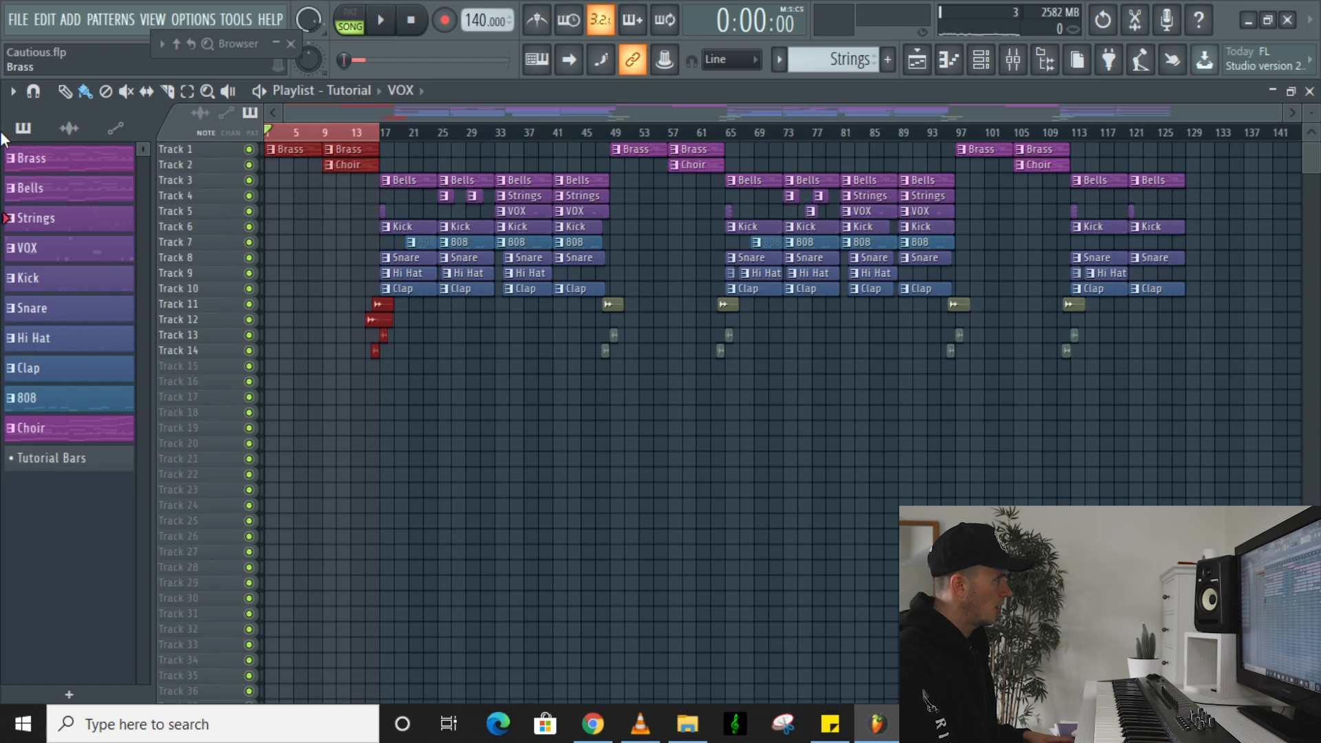
{"action": "key", "text": "alt+t"}
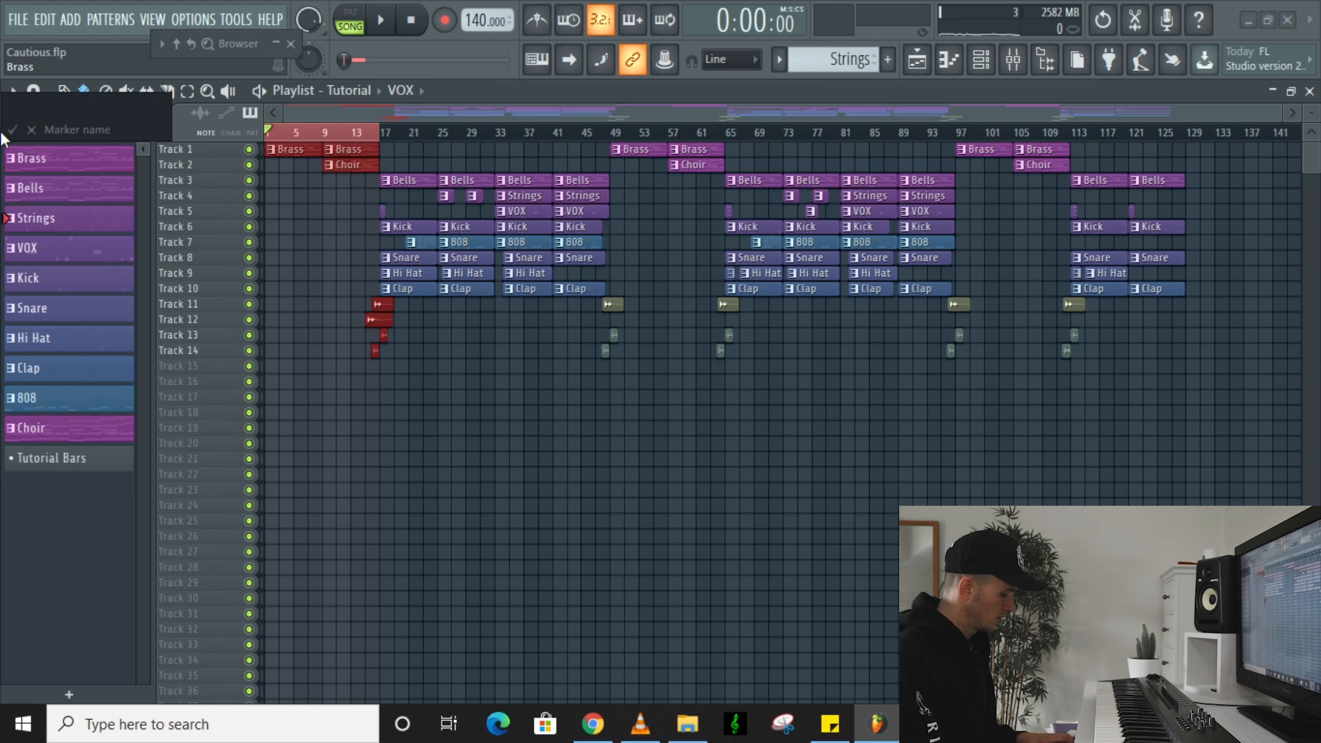
{"action": "type", "text": "Intro"}
{"action": "key", "text": "Return"}
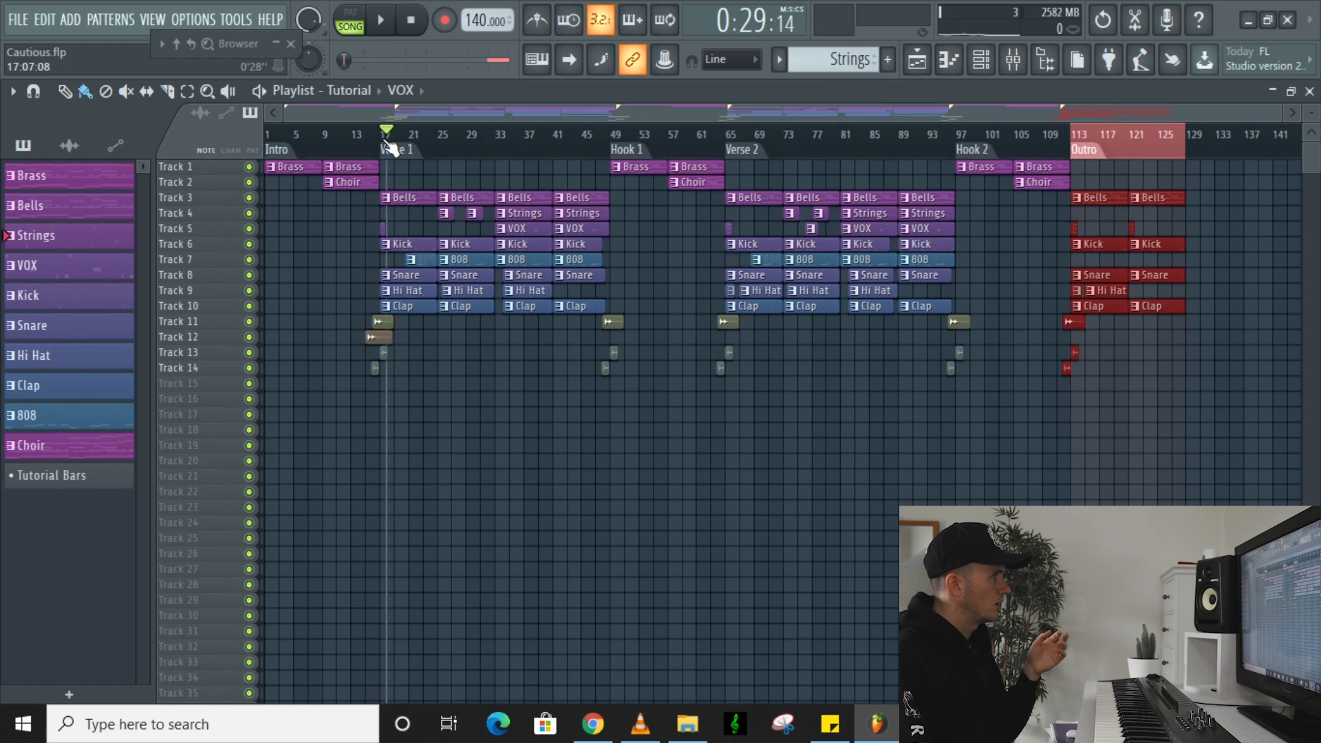
Play the arrangement from bar 17 to listen to the opening bars of Verse 1
{"action": "left_click", "coordinate": [387, 148]}
{"action": "double_click", "coordinate": [390, 137]}
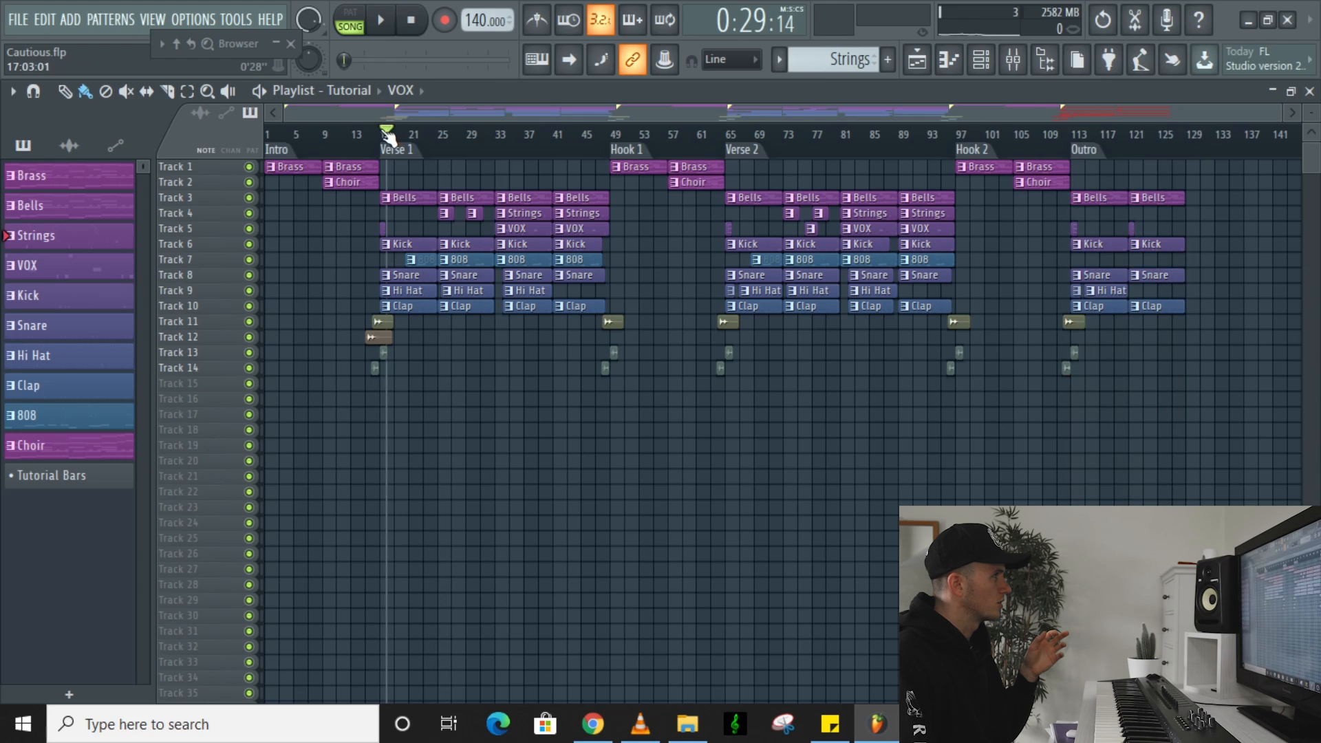
{"action": "left_click", "coordinate": [380, 139]}
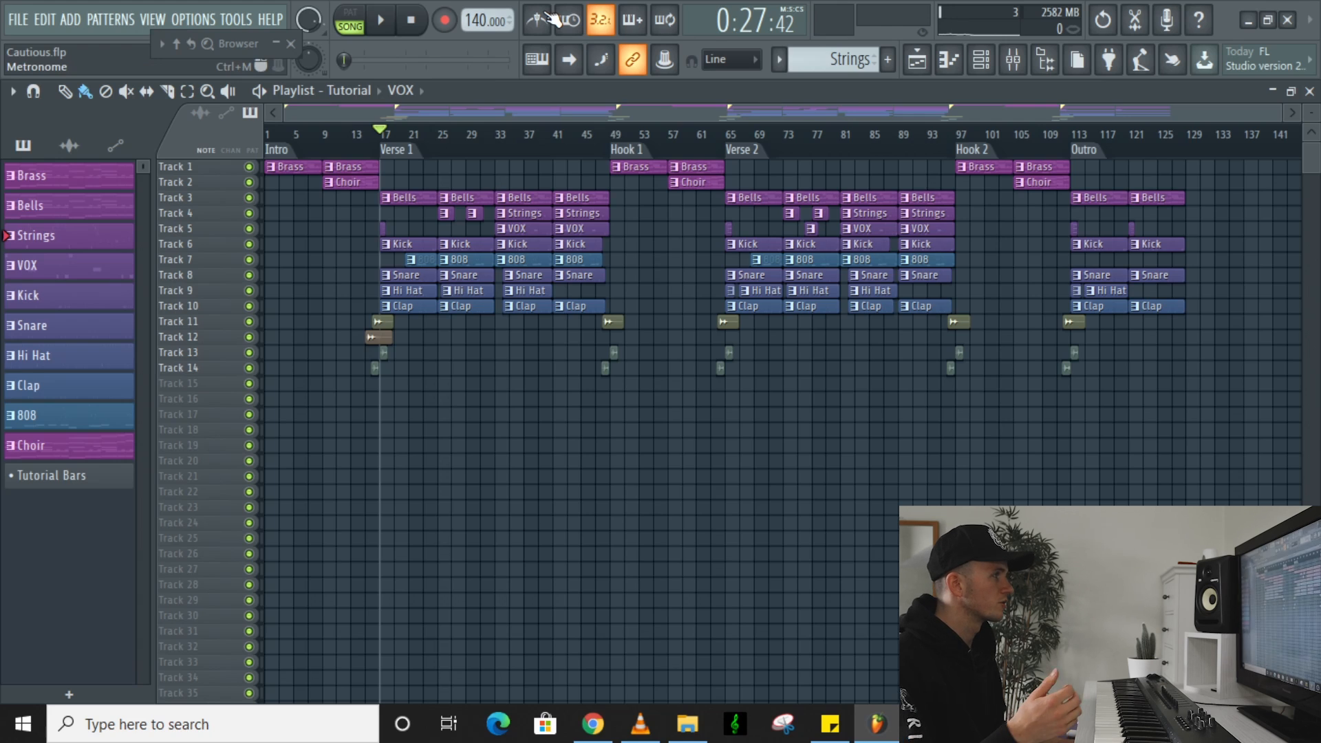
{"action": "key", "text": "space"}
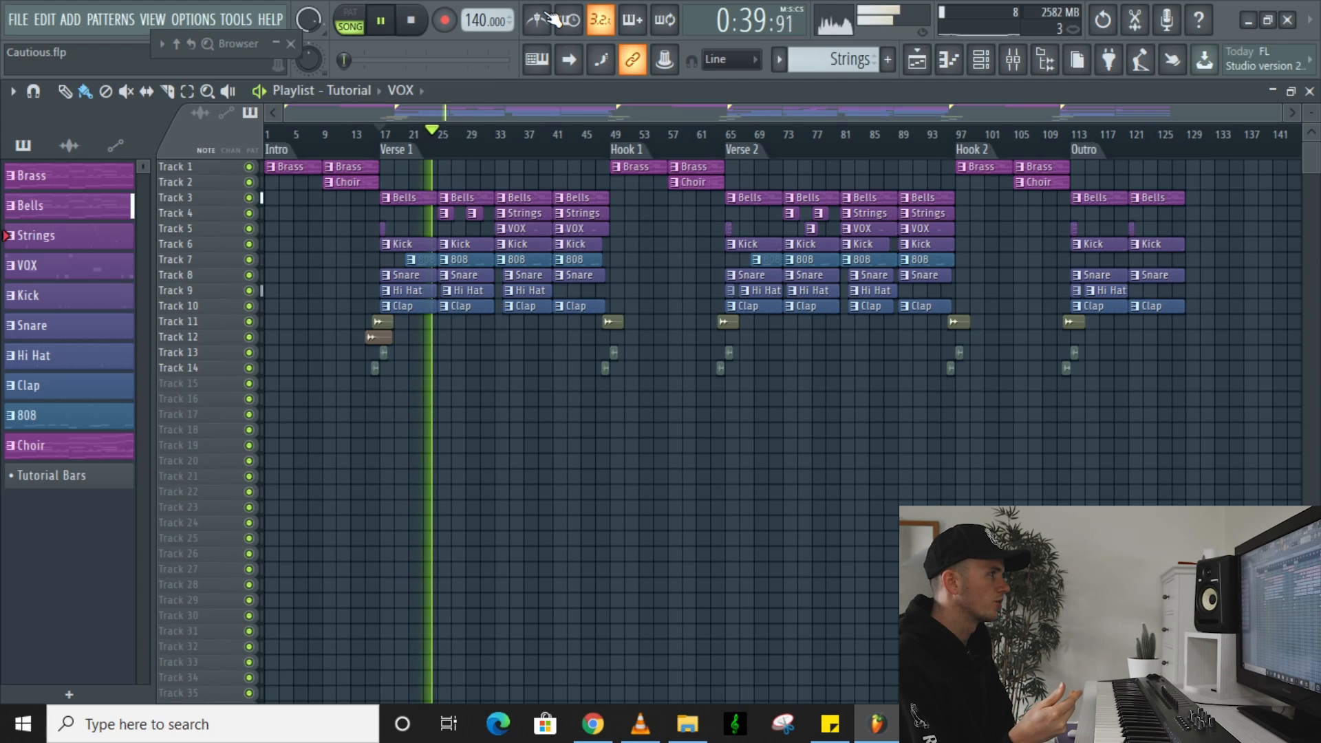
{"action": "key", "text": "space"}
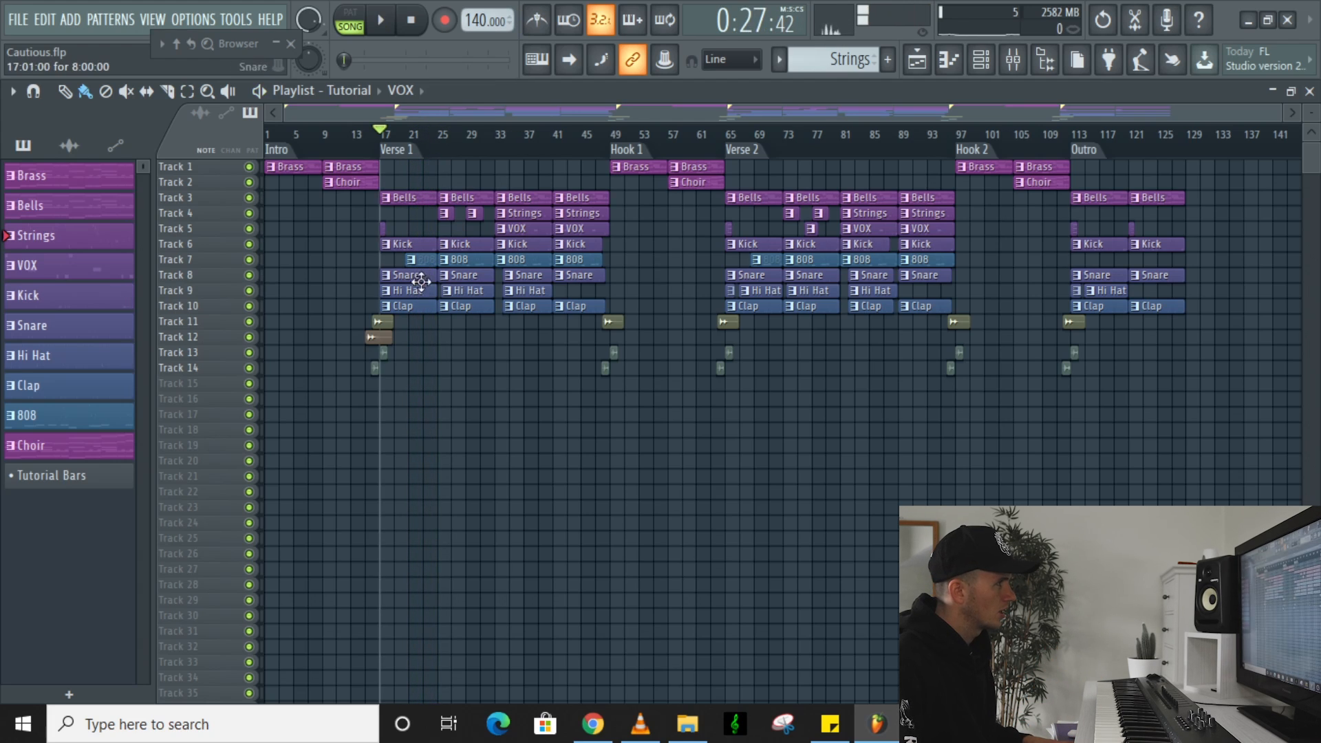
Review the song structure by selecting the Verse 1 clips and the Intro, Outro and Hook 2 sections in turn
{"action": "left_click_drag", "start_coordinate": [428, 179], "coordinate": [385, 311]}
{"action": "left_click_drag", "start_coordinate": [442, 164], "coordinate": [593, 311]}
{"action": "left_click_drag", "start_coordinate": [424, 177], "coordinate": [387, 313]}
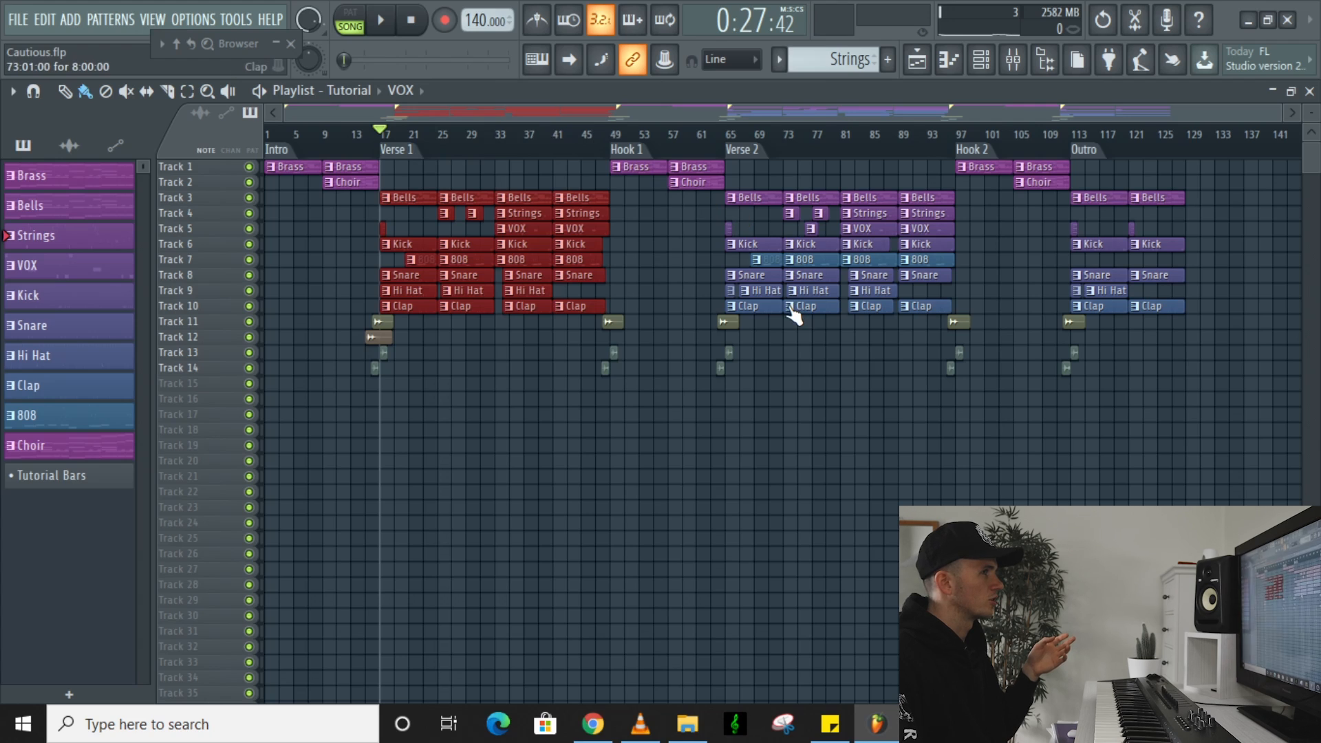
{"action": "double_click", "coordinate": [279, 151]}
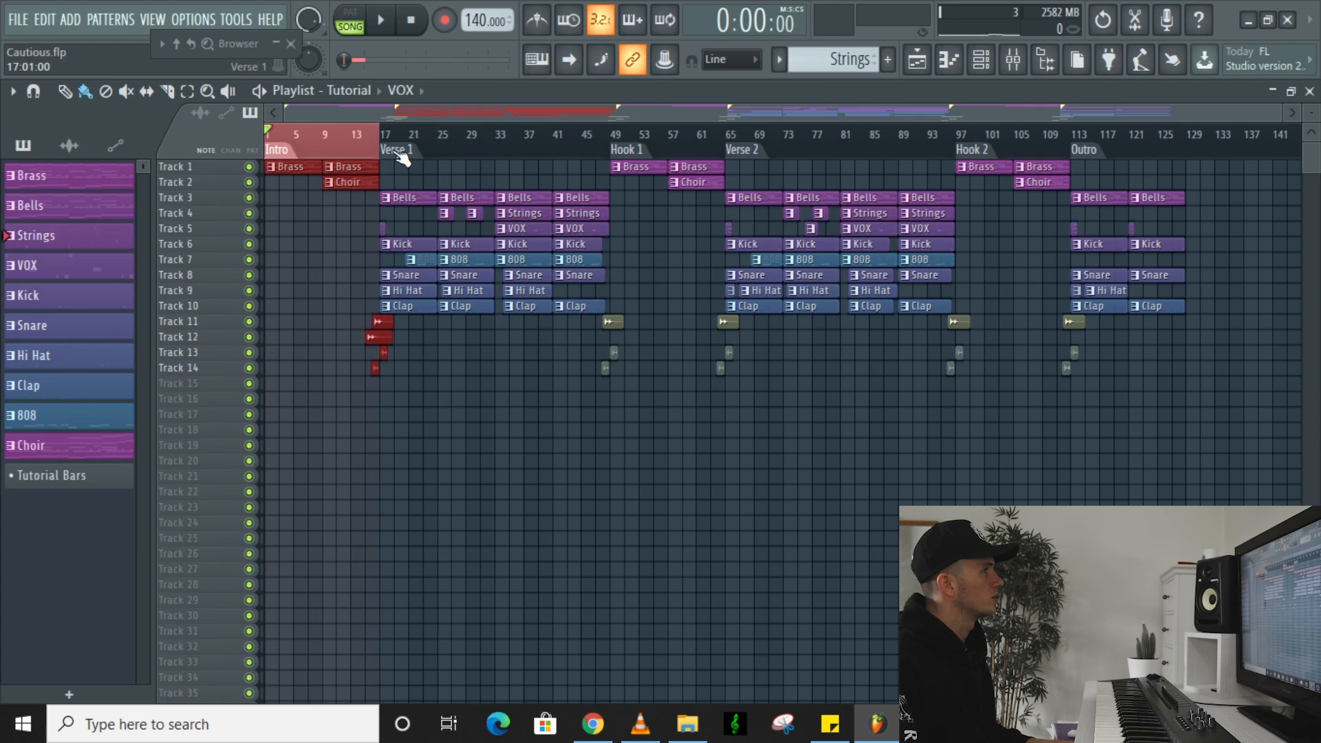
{"action": "double_click", "coordinate": [1090, 155]}
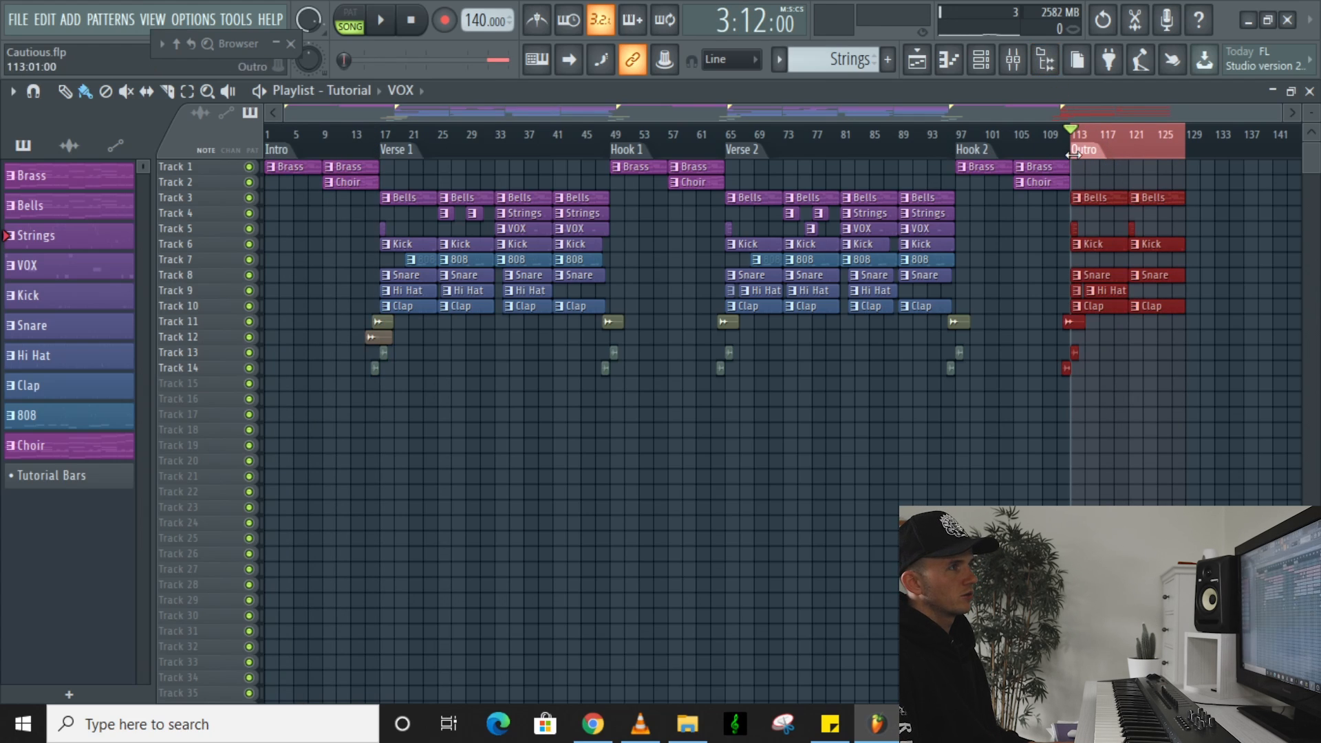
{"action": "double_click", "coordinate": [996, 160]}
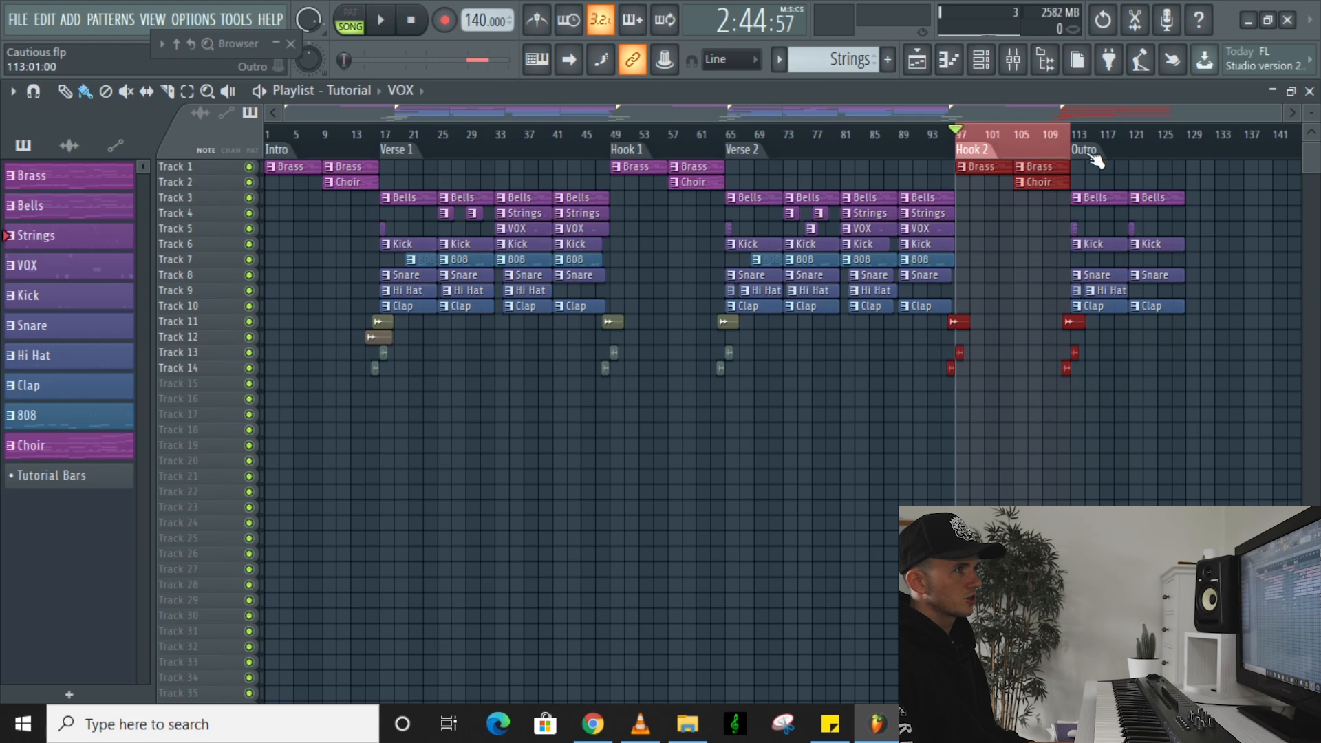
Create an automation clip for the Master channel's volume spanning the Outro section, and return to the playlist
{"action": "double_click", "coordinate": [1094, 159]}
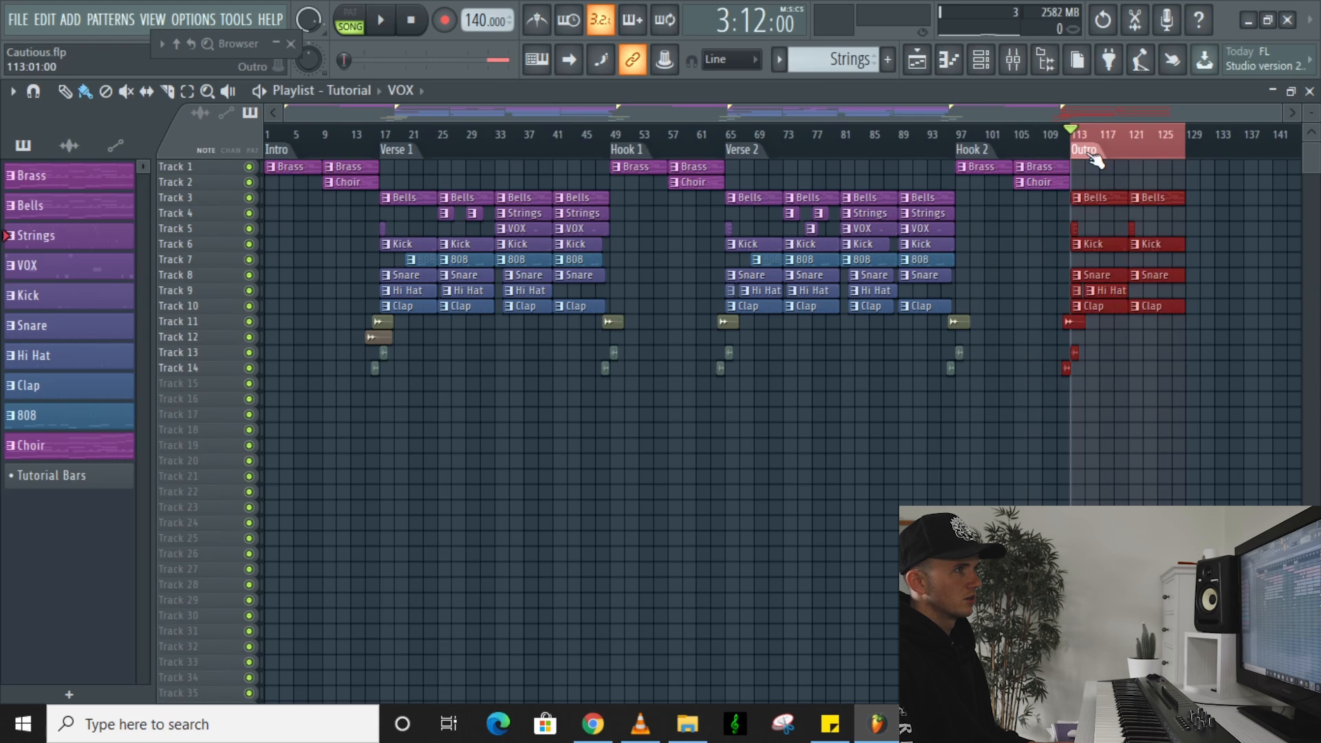
{"action": "left_click", "coordinate": [1012, 63]}
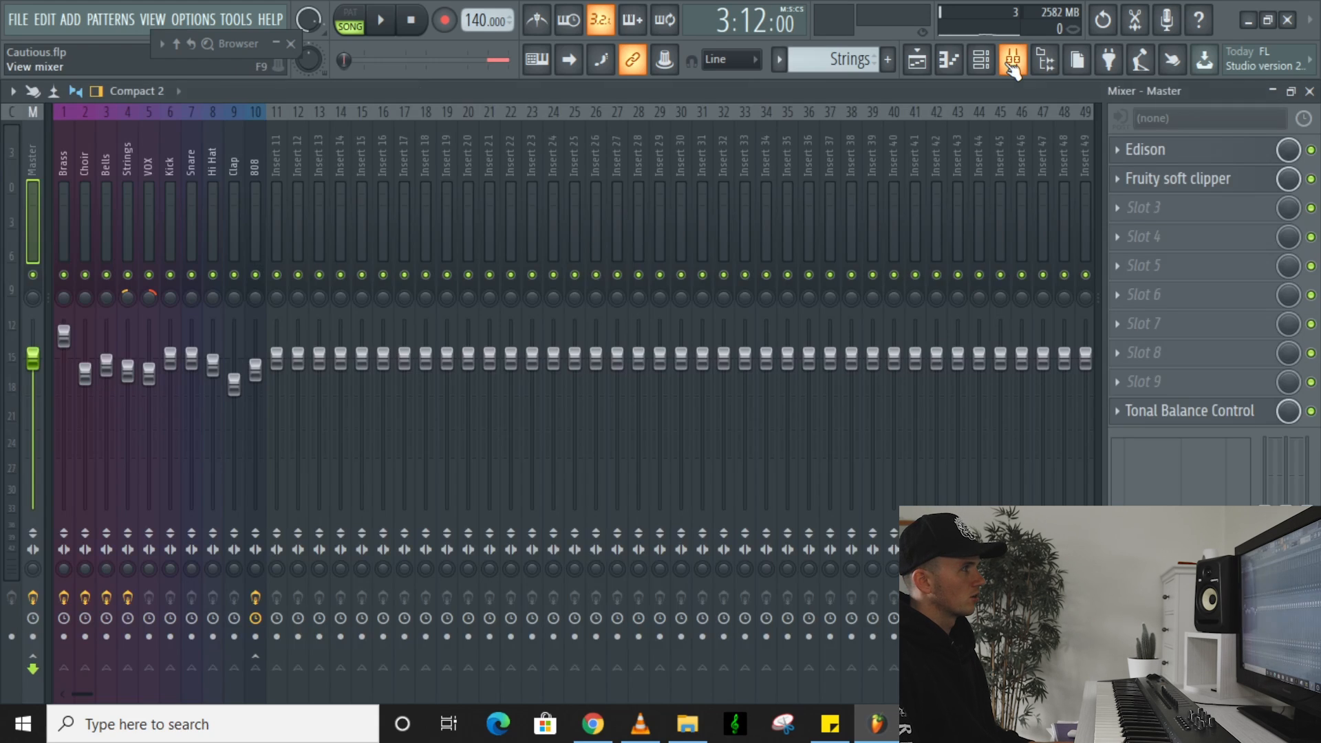
{"action": "right_click", "coordinate": [32, 365]}
{"action": "left_click", "coordinate": [101, 491]}
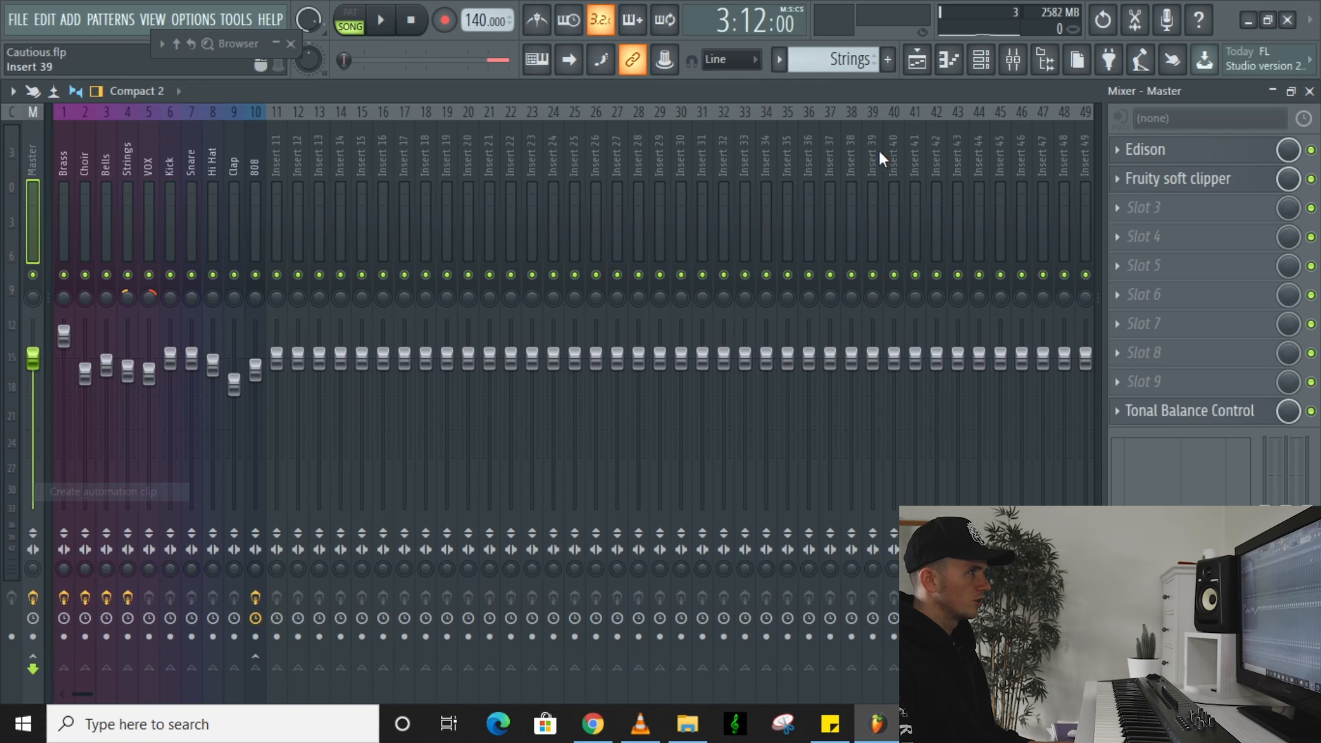
{"action": "left_click", "coordinate": [917, 61]}
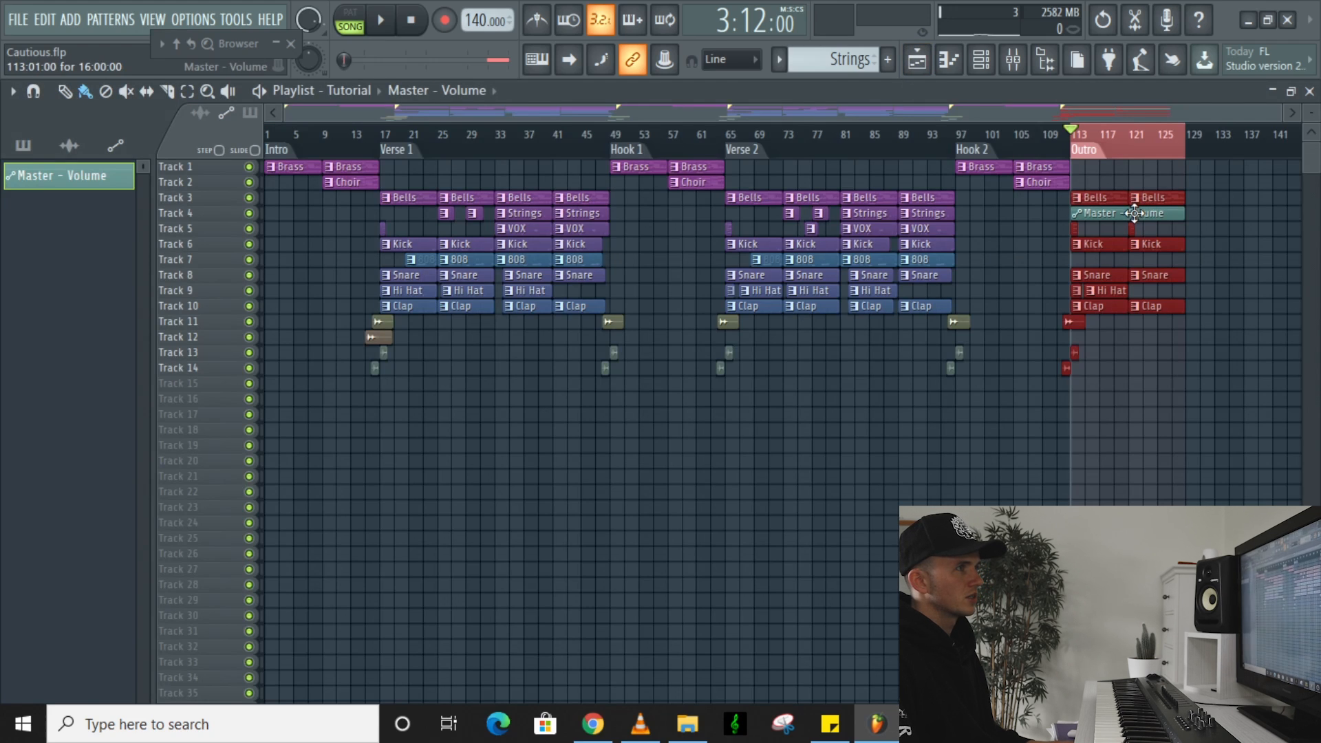
Move the Master - Volume automation clip from track 4 down to the empty track 15
{"action": "left_click", "coordinate": [1190, 219]}
{"action": "left_click_drag", "start_coordinate": [1189, 215], "coordinate": [1160, 213]}
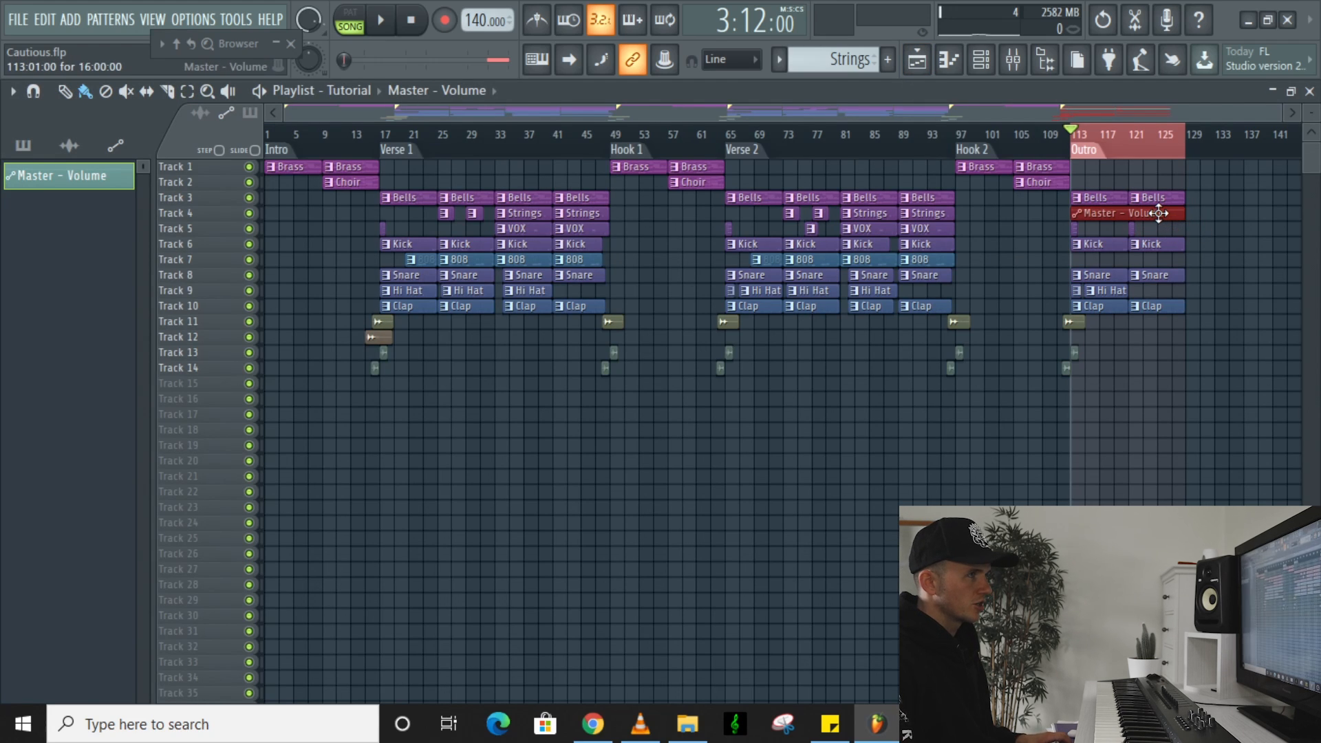
{"action": "key", "text": "shift+Down"}
{"action": "key", "text": "shift+Down"}
{"action": "key", "text": "shift+Down"}
{"action": "key", "text": "shift+Down"}
{"action": "key", "text": "shift+Down"}
{"action": "key", "text": "shift+Down"}
{"action": "key", "text": "shift+Down"}
{"action": "key", "text": "shift+Down"}
{"action": "key", "text": "shift+Down"}
{"action": "key", "text": "shift+Down"}
{"action": "key", "text": "shift+Down"}
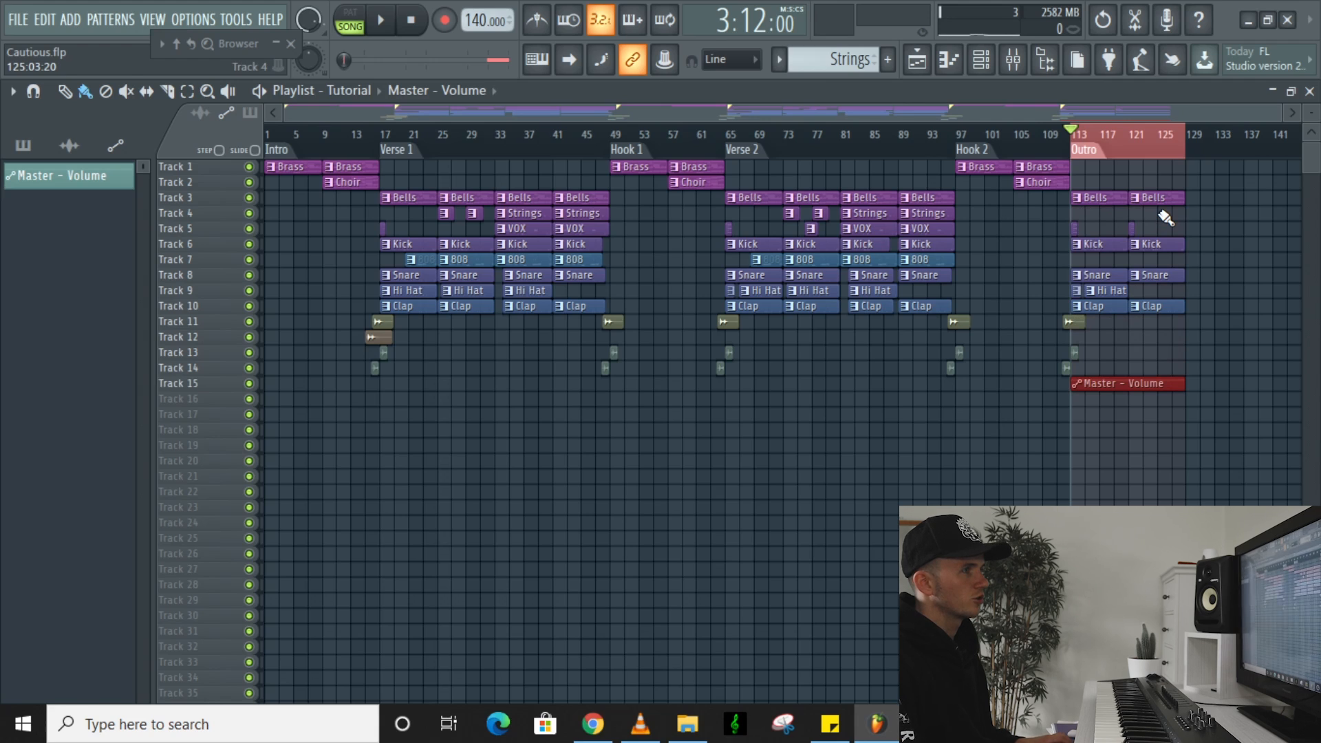
Shape the Master - Volume clip to hold its 80% starting value until bar 121 and curve down to silence at the Outro's end
{"action": "scroll", "coordinate": [1144, 303], "scroll_direction": "up", "scroll_amount": 3}
{"action": "scroll", "coordinate": [1169, 371], "scroll_direction": "down", "scroll_amount": 2}
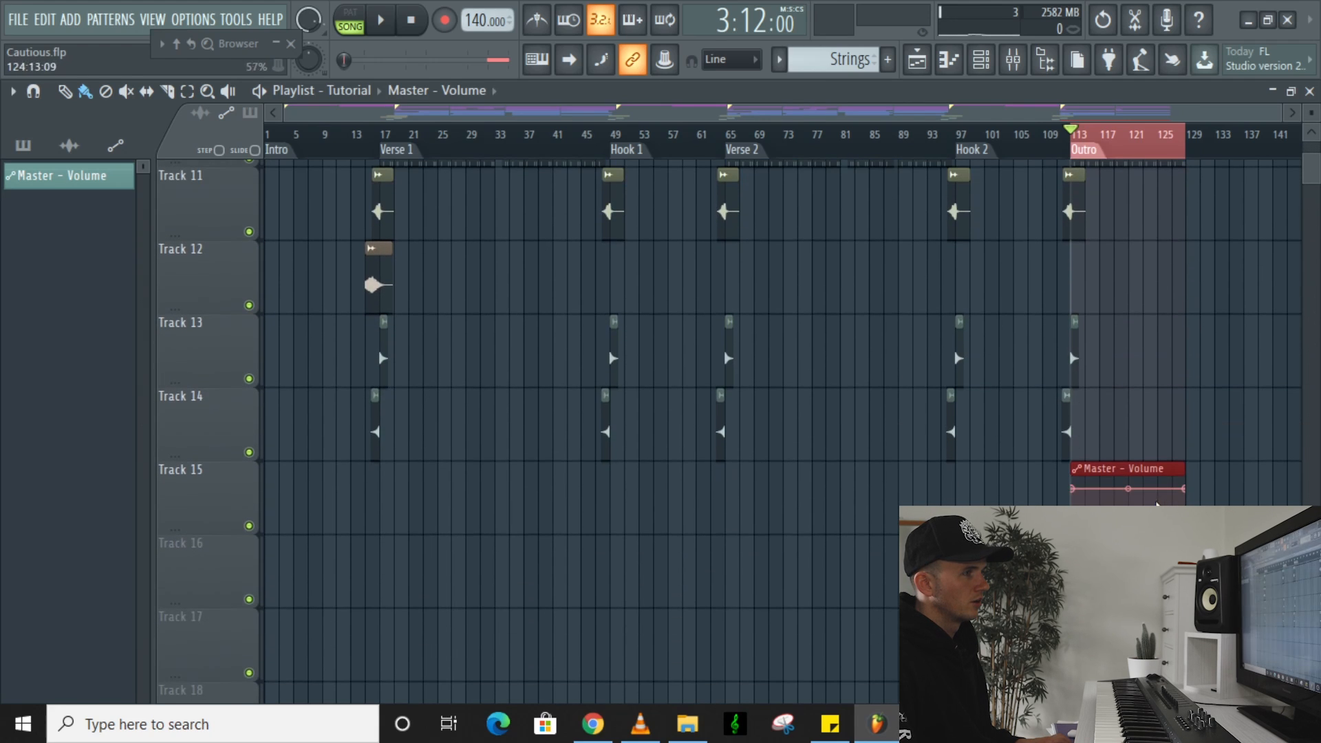
{"action": "scroll", "coordinate": [1197, 435], "scroll_direction": "up", "scroll_amount": 3}
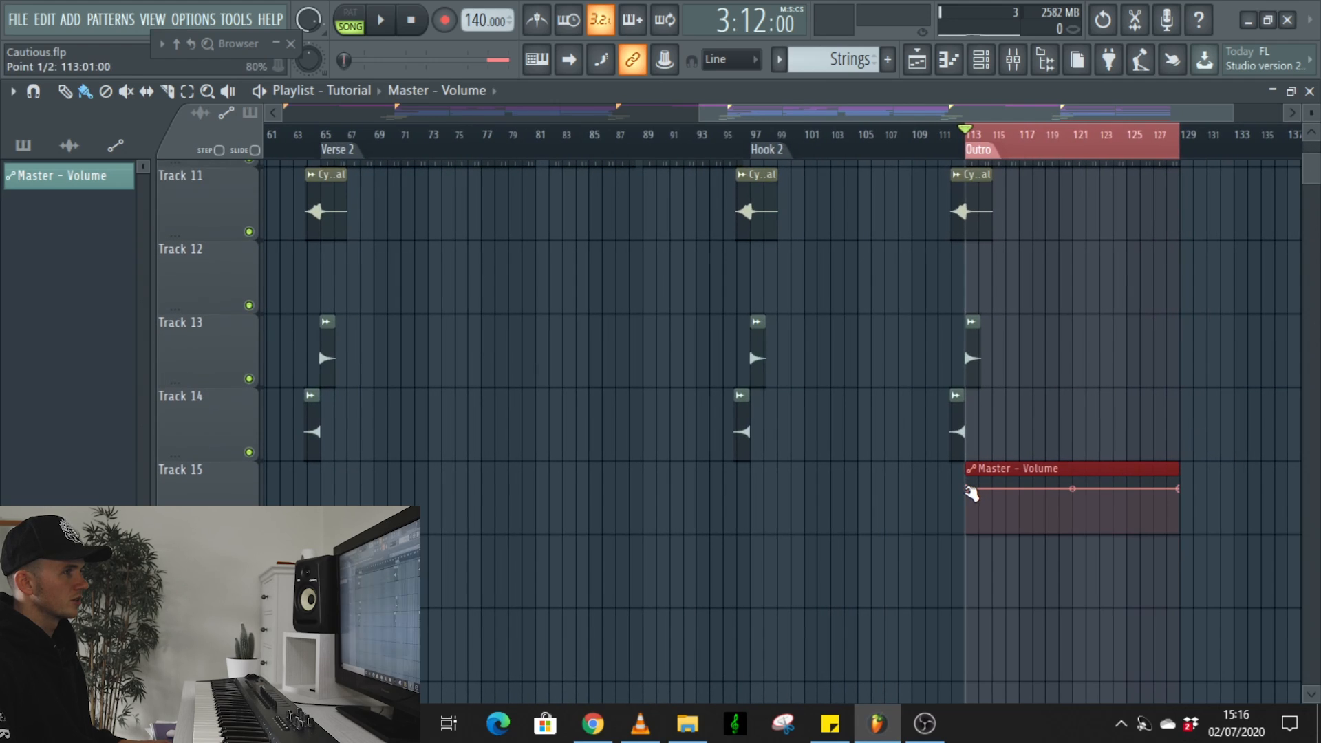
{"action": "right_click", "coordinate": [967, 489]}
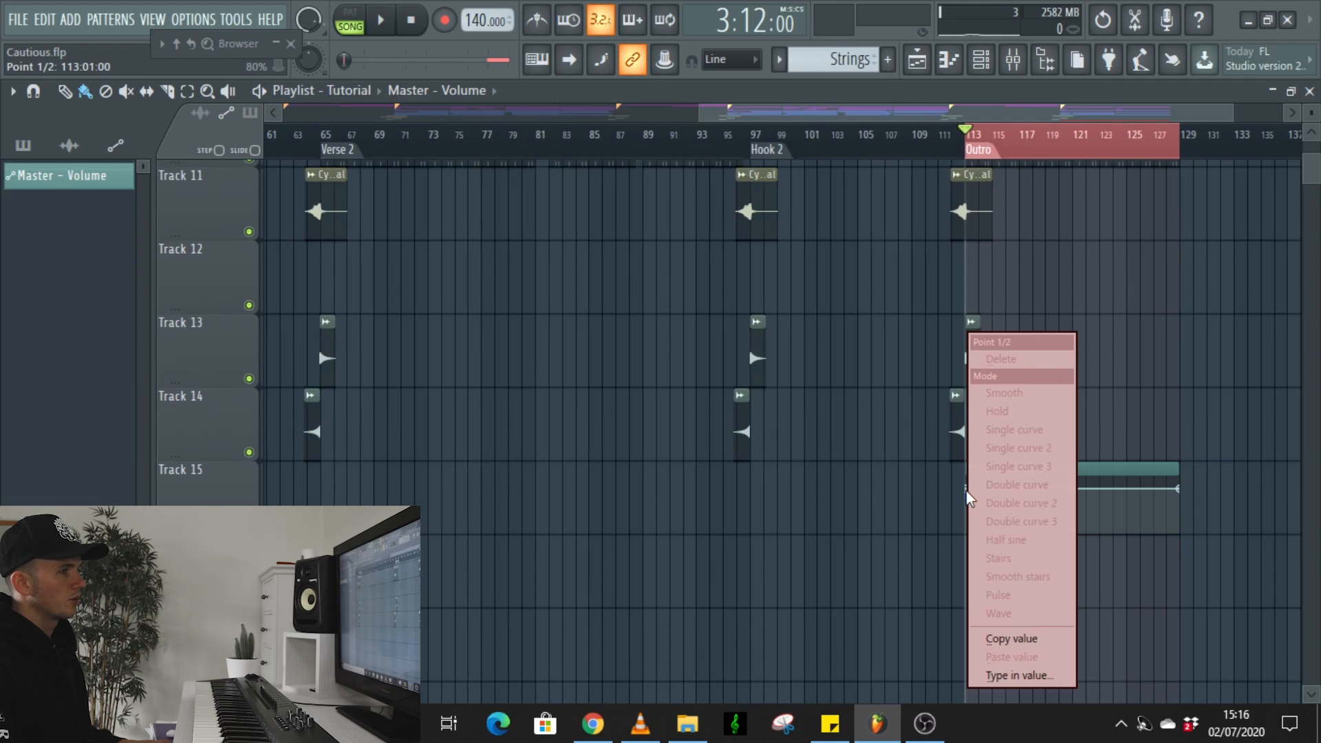
{"action": "left_click", "coordinate": [1008, 636]}
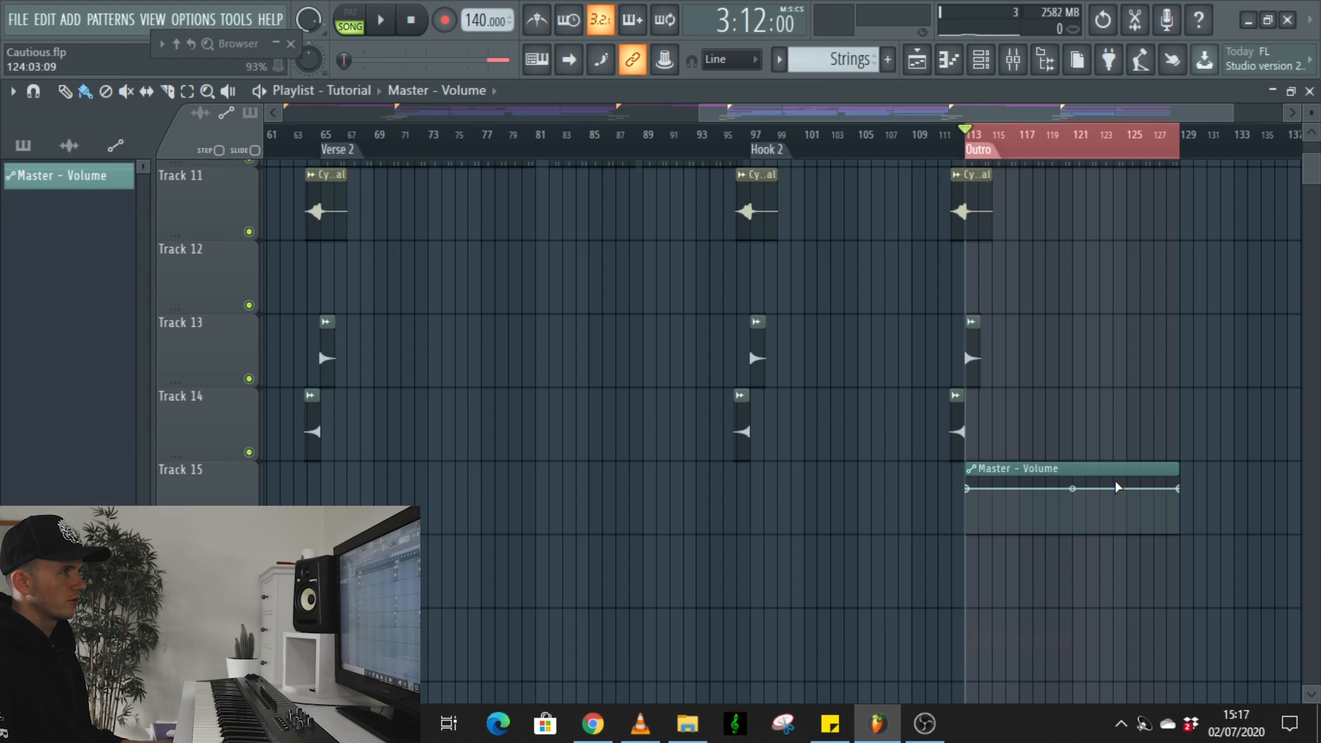
{"action": "left_click", "coordinate": [1074, 501]}
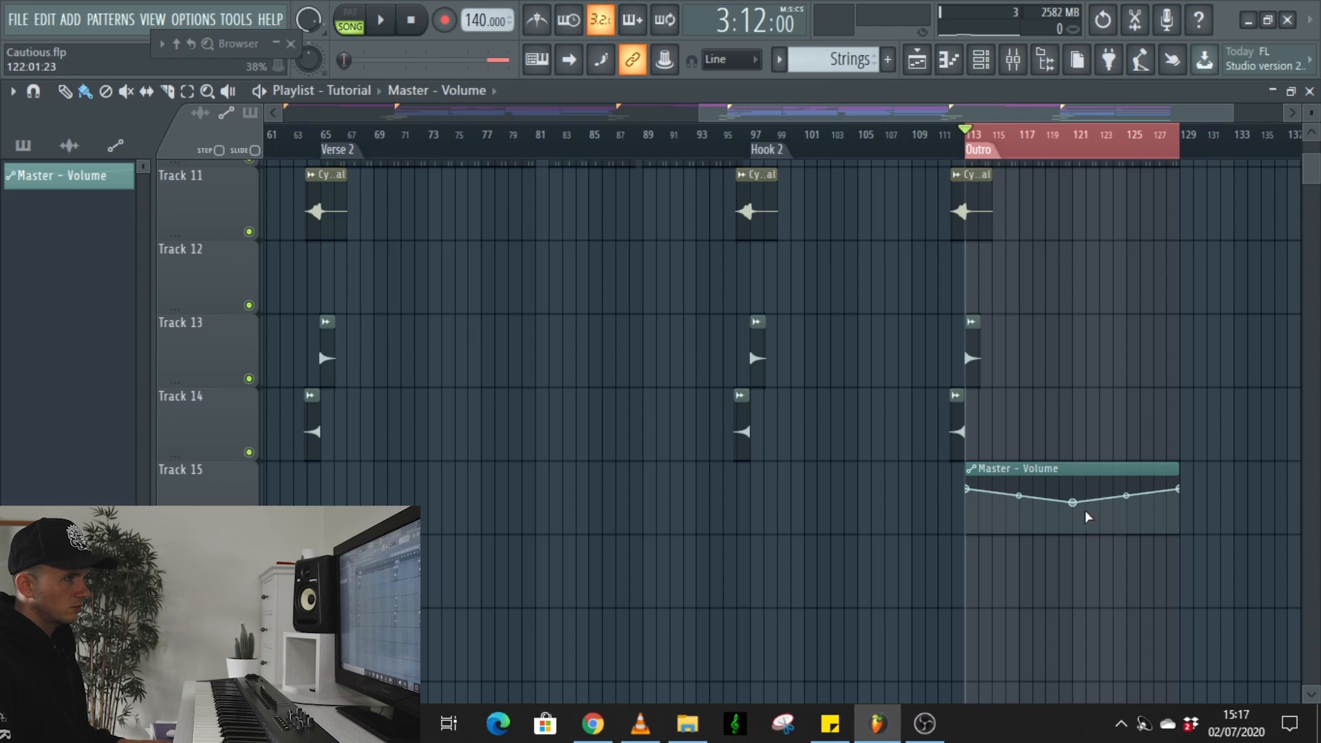
{"action": "right_click", "coordinate": [1074, 503]}
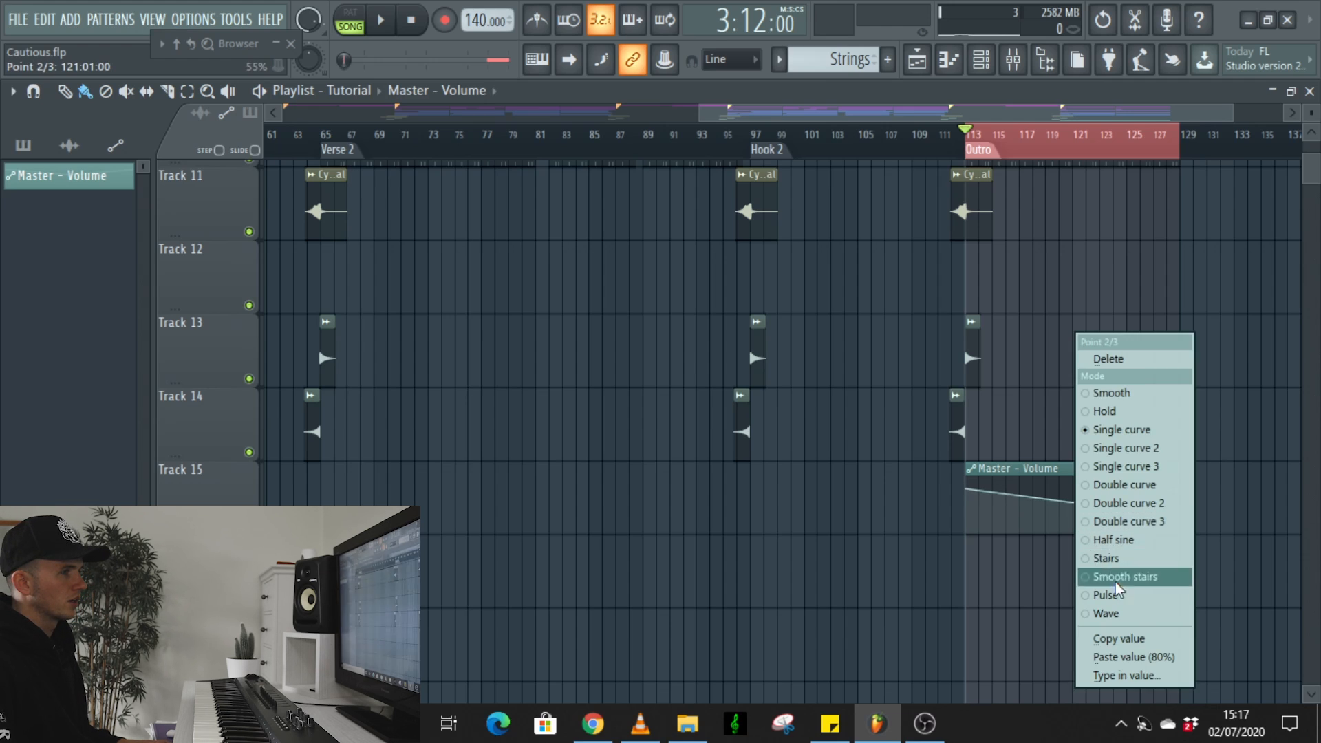
{"action": "left_click", "coordinate": [1141, 655]}
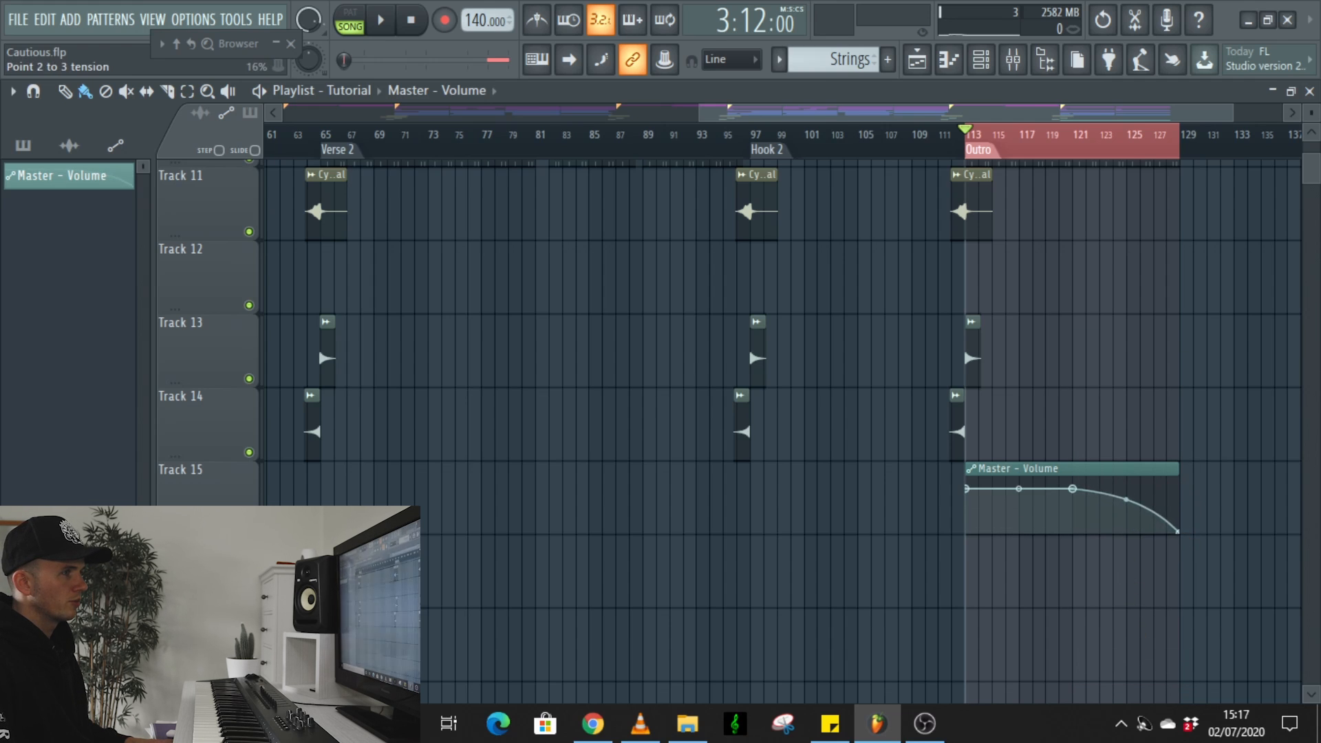
Play the Outro and copy the full VOX clip from Verse 2 to bar 113 on track 5
{"action": "key", "text": "space"}
{"action": "scroll", "coordinate": [1101, 402], "scroll_direction": "up", "scroll_amount": 5}
{"action": "left_click_drag", "start_coordinate": [1312, 112], "coordinate": [1311, 141]}
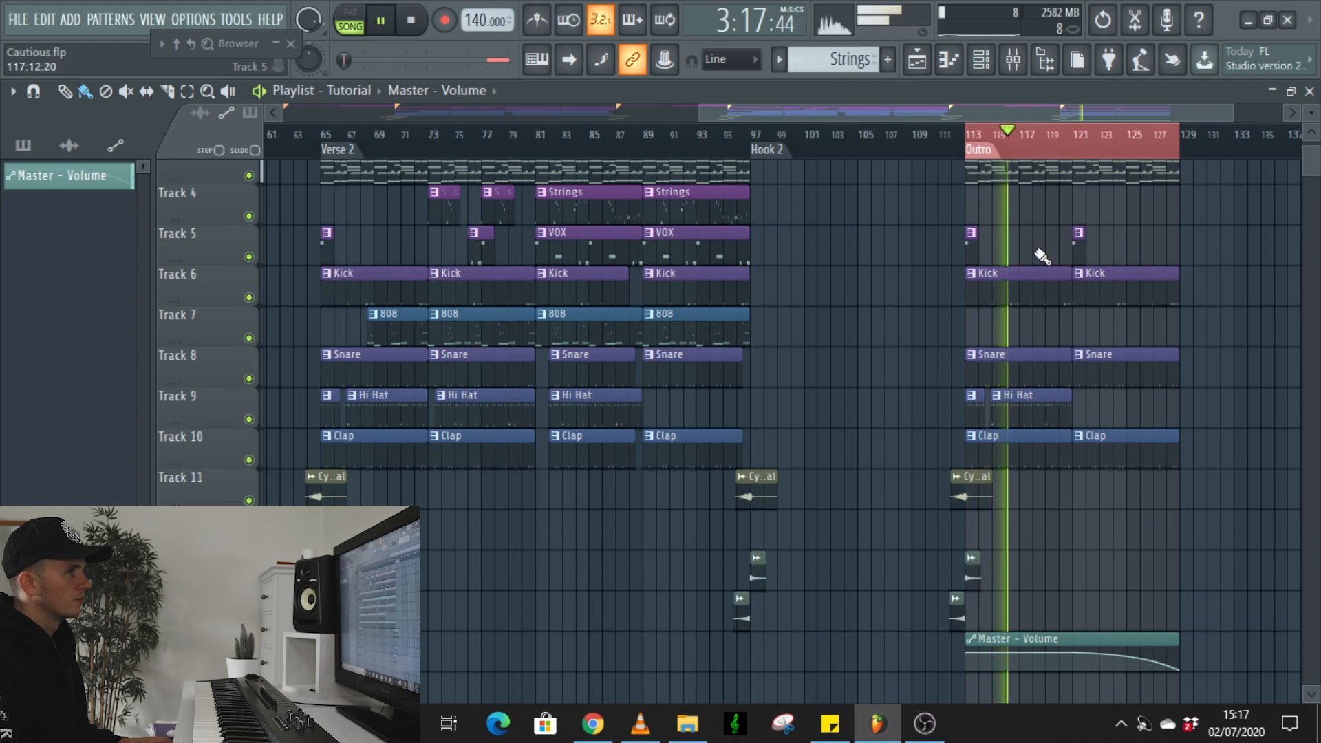
{"action": "key", "text": "space"}
{"action": "left_click_drag", "start_coordinate": [702, 255], "coordinate": [988, 267], "text": "shift"}
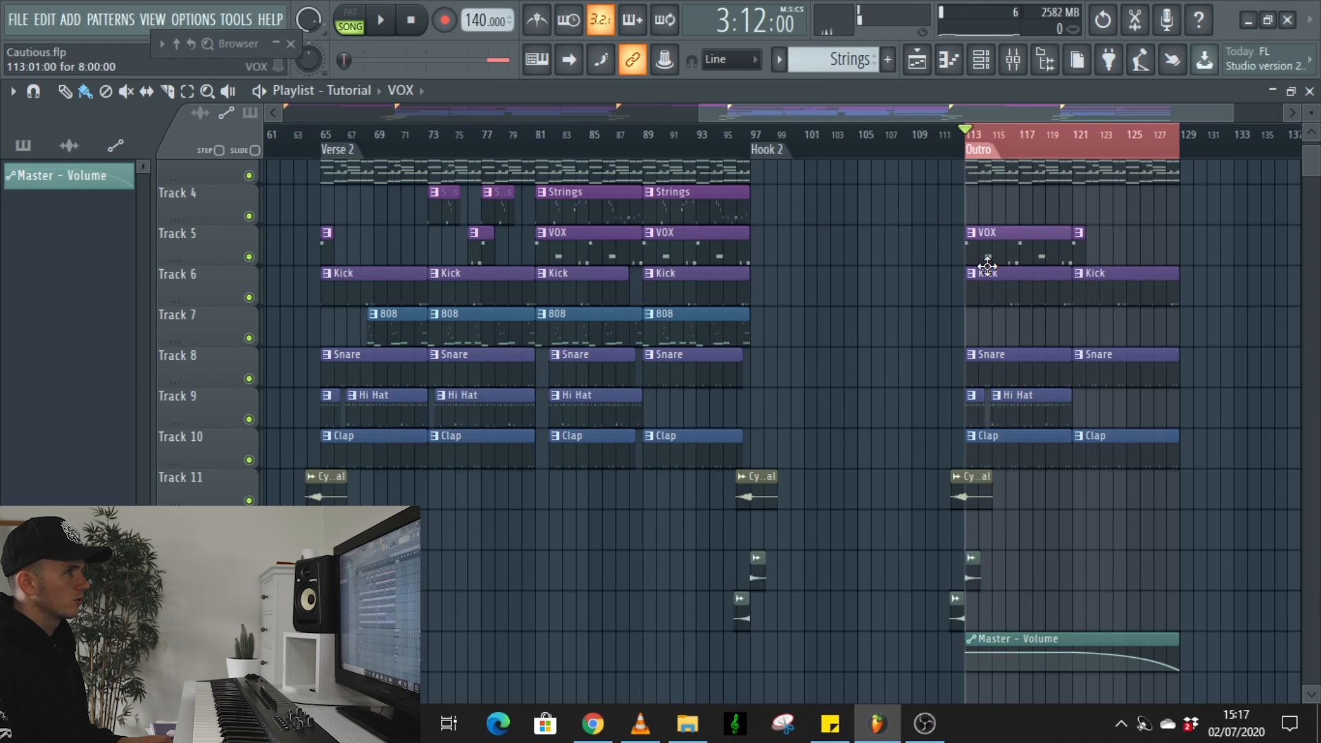
Replace the short VOX clip at bar 121 with a duplicate of the Outro's full eight-bar VOX clip while it plays
{"action": "key", "text": "space"}
{"action": "scroll", "coordinate": [1142, 242], "scroll_direction": "down", "scroll_amount": 3}
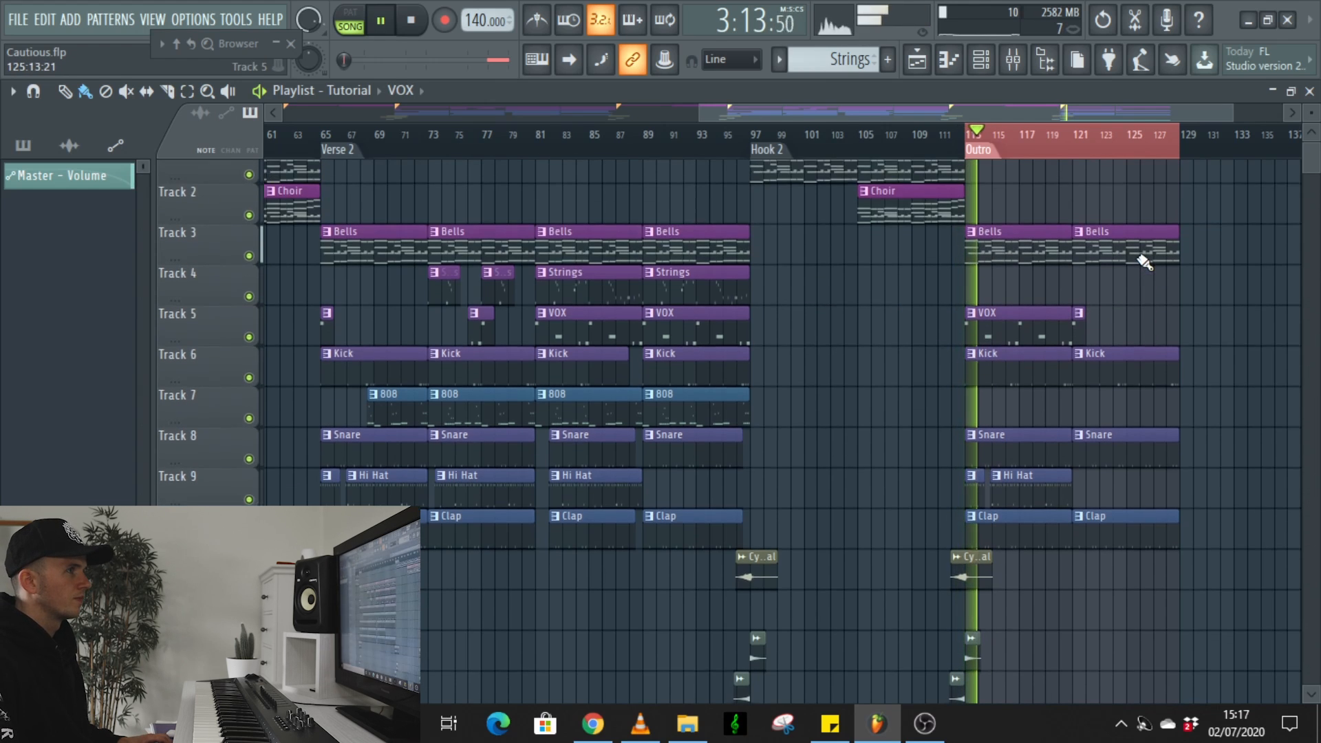
{"action": "scroll", "coordinate": [1132, 293], "scroll_direction": "up", "scroll_amount": 2}
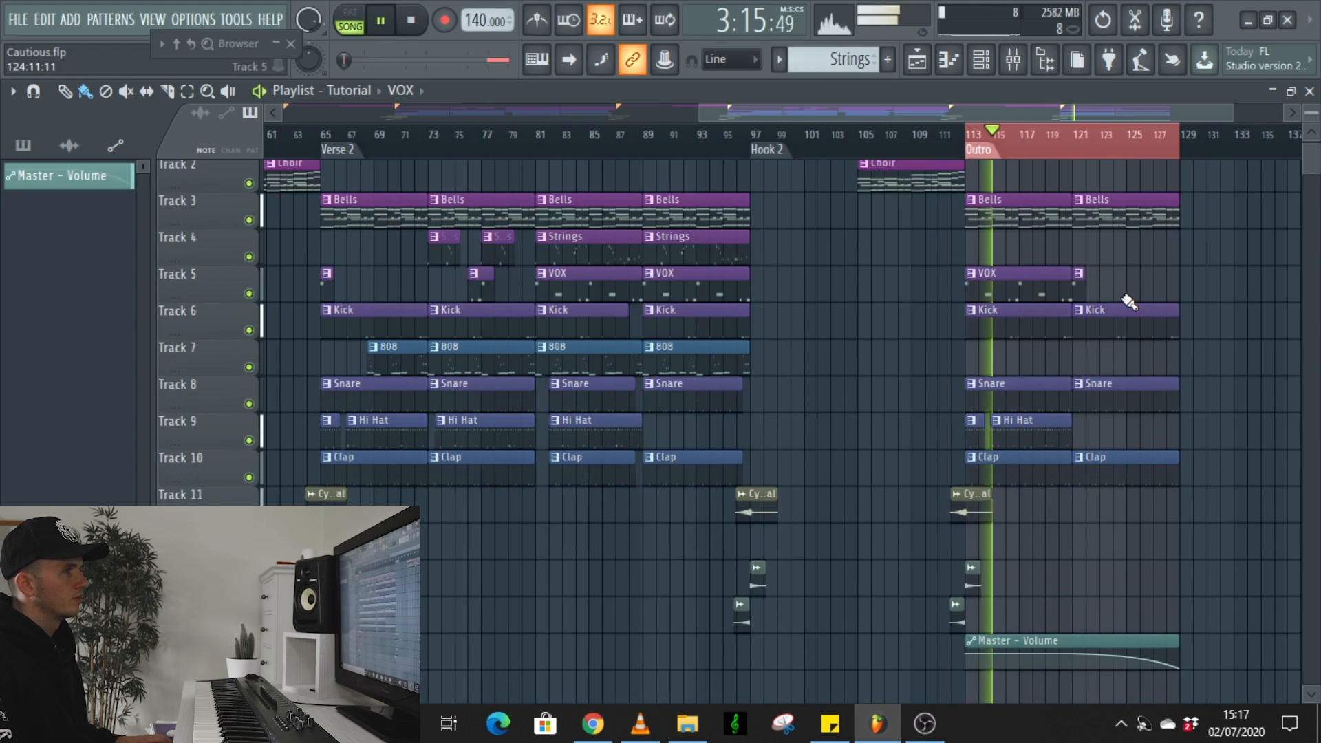
{"action": "right_click", "coordinate": [1078, 286]}
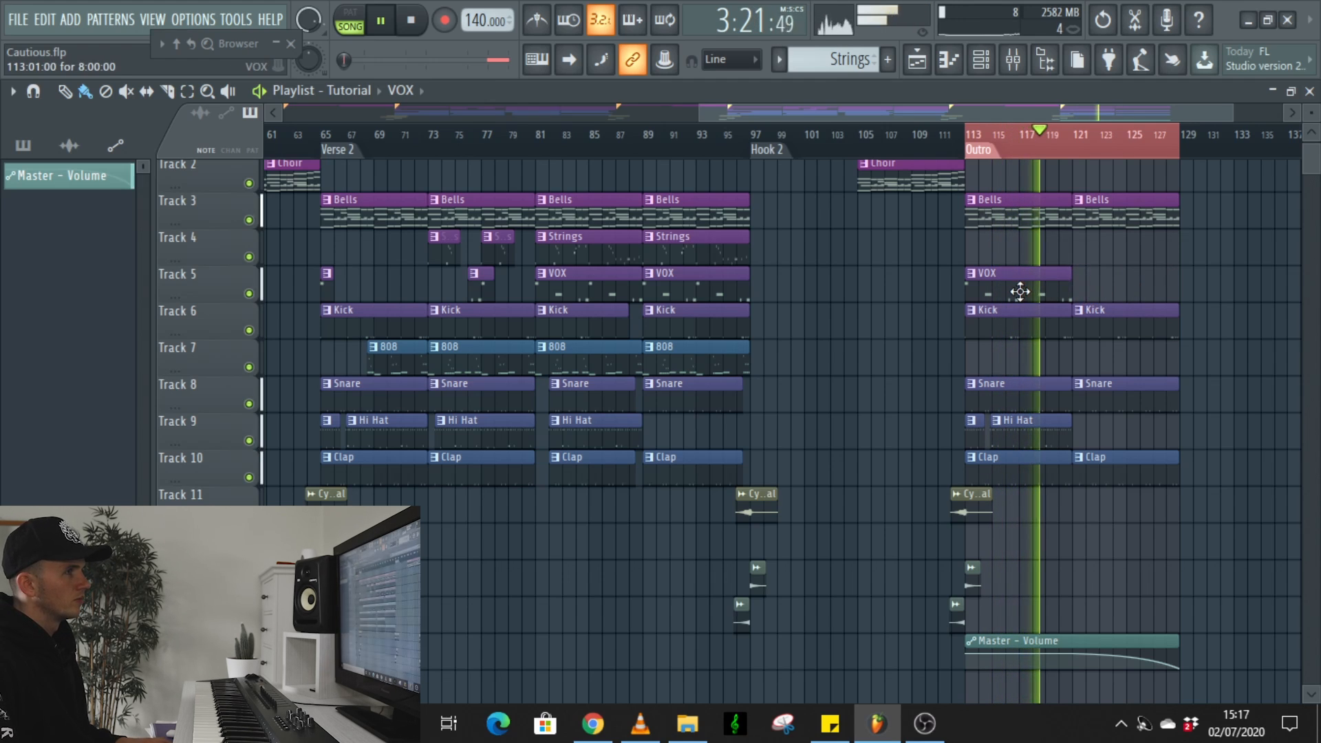
{"action": "left_click_drag", "start_coordinate": [1019, 292], "coordinate": [1126, 297]}
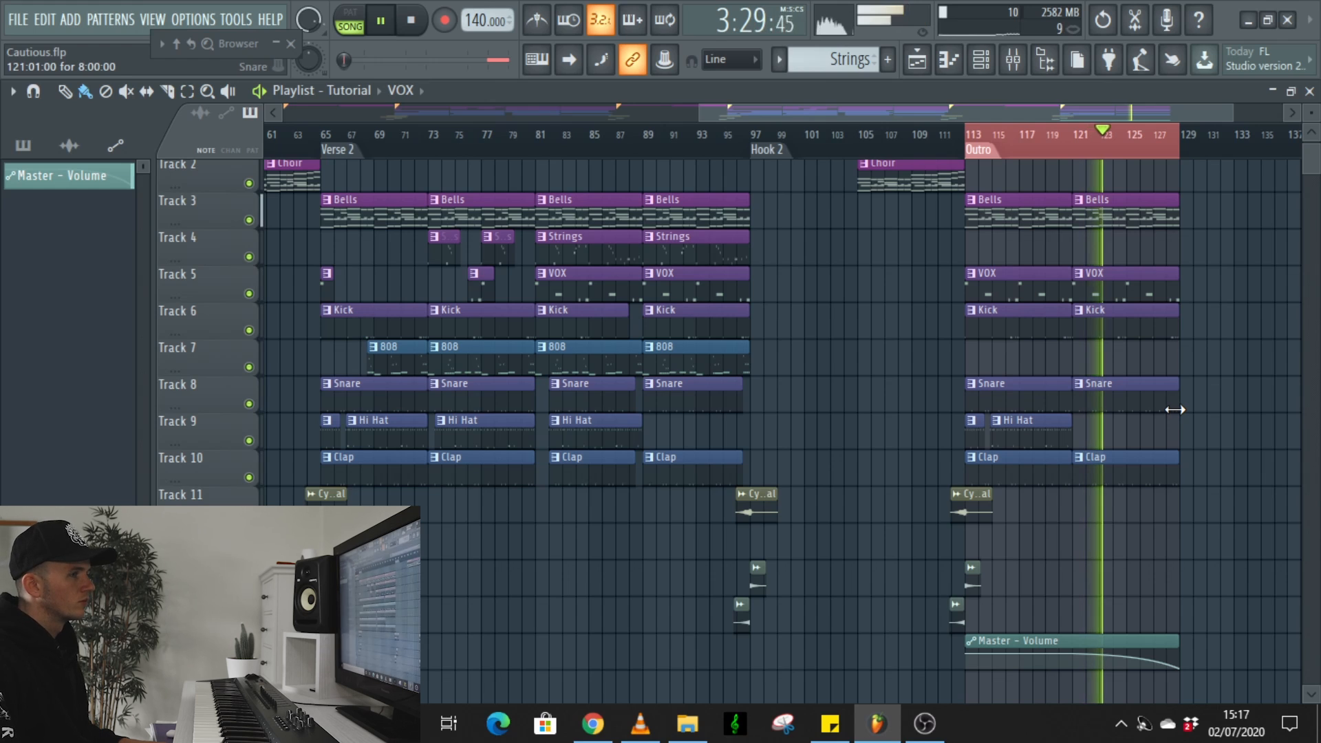
Play the full arrangement from just before Verse 1, and jump to the start of Hook 1 at bar 49
{"action": "scroll", "coordinate": [1206, 383], "scroll_direction": "up", "scroll_amount": 1}
{"action": "scroll", "coordinate": [950, 324], "scroll_direction": "down", "scroll_amount": 3, "text": "ctrl"}
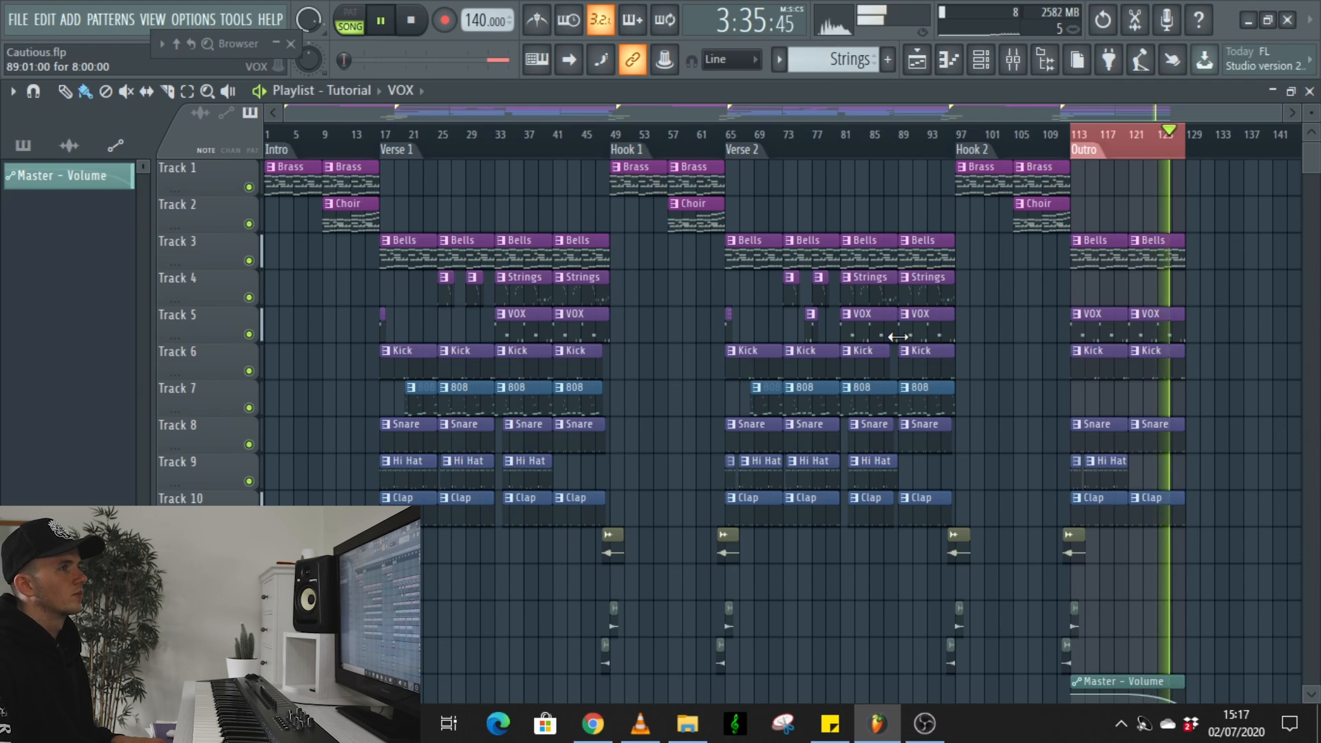
{"action": "key", "text": "ctrl+a"}
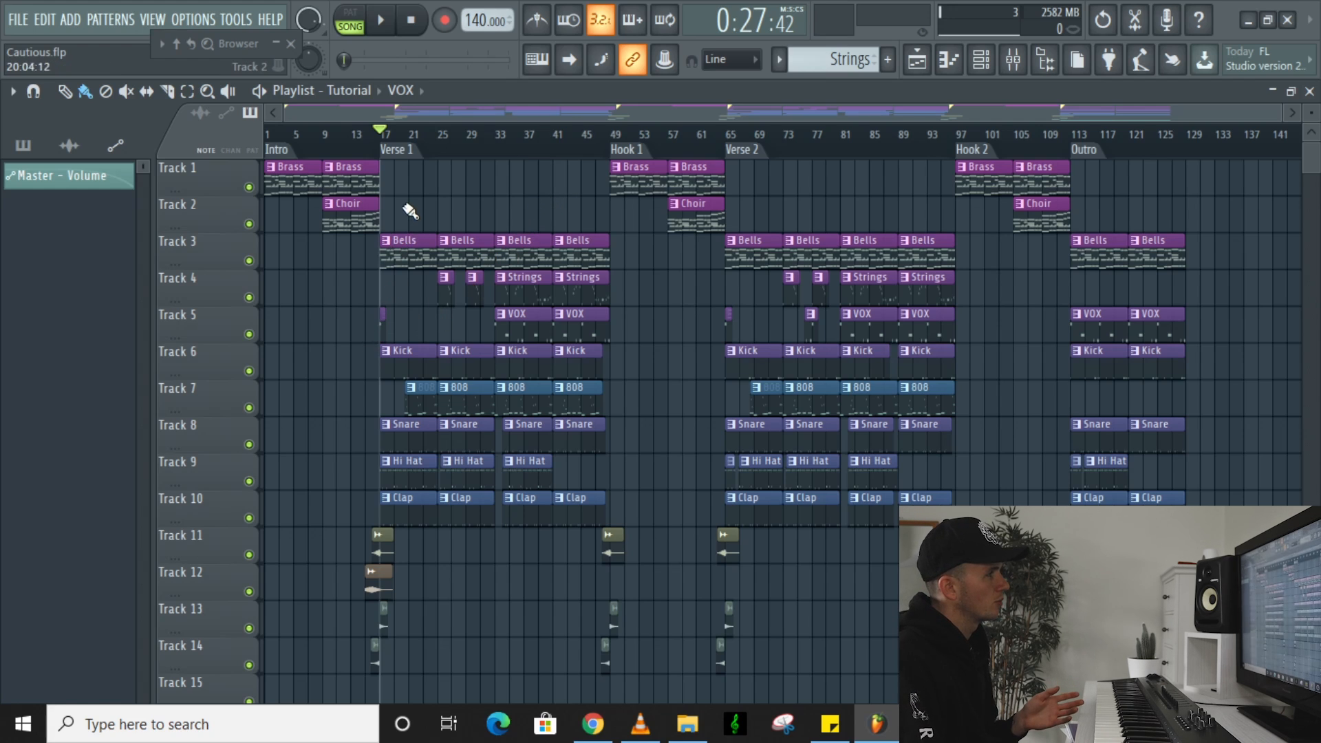
{"action": "left_click", "coordinate": [378, 135]}
{"action": "left_click", "coordinate": [371, 136]}
{"action": "key", "text": "space"}
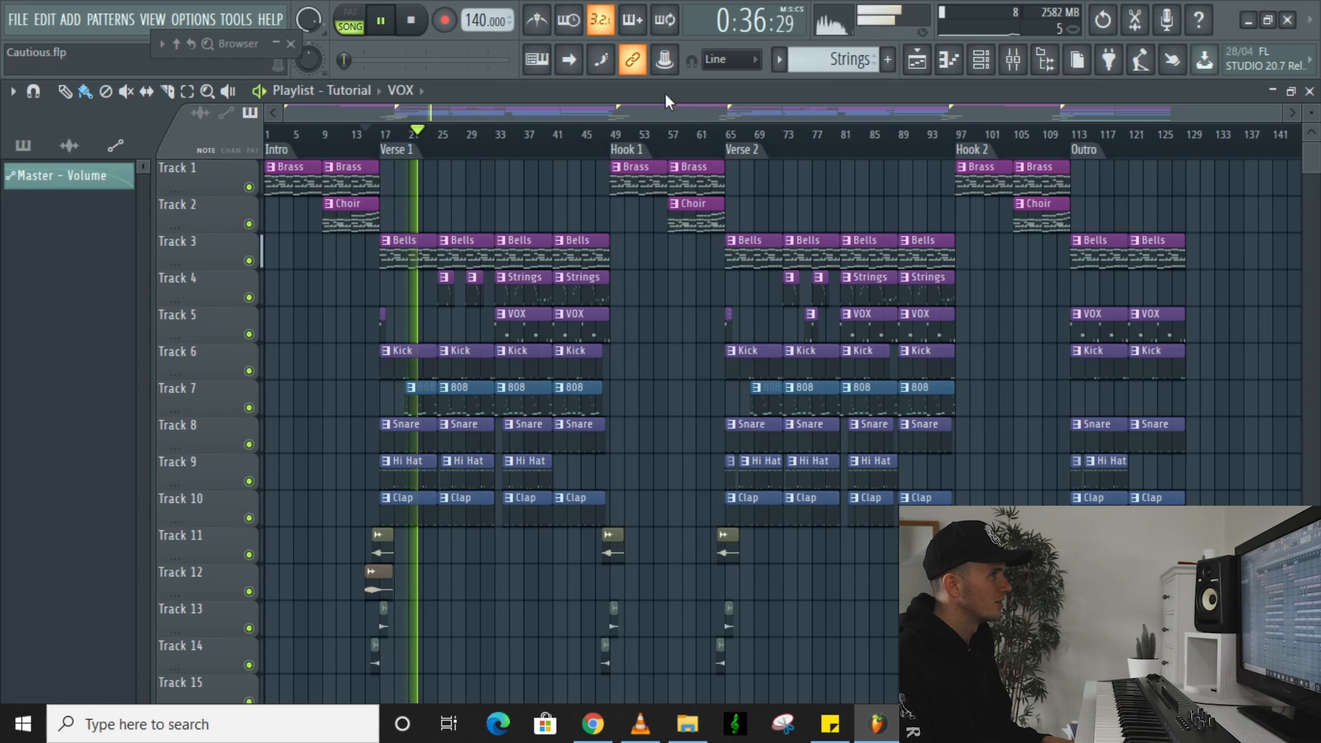
{"action": "left_click", "coordinate": [618, 135]}
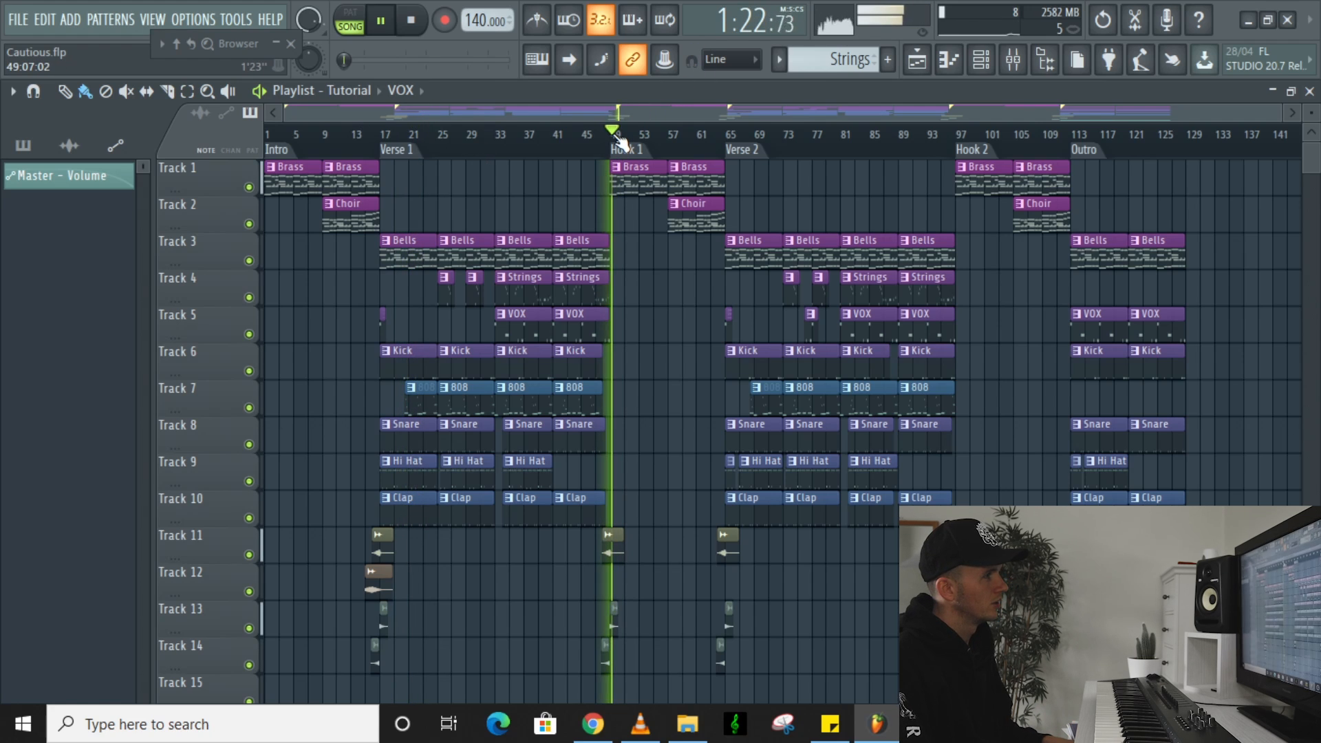